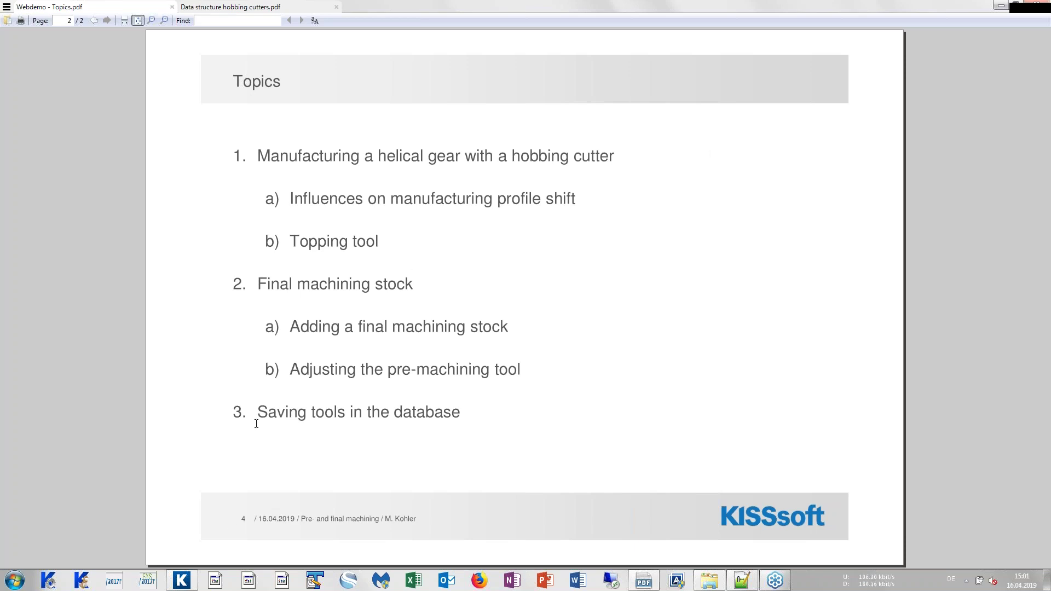
# Switch to KISSsoft and load the SingleCylGear 1 example from the cylindrical gears examples.
pyautogui.click(181, 579)
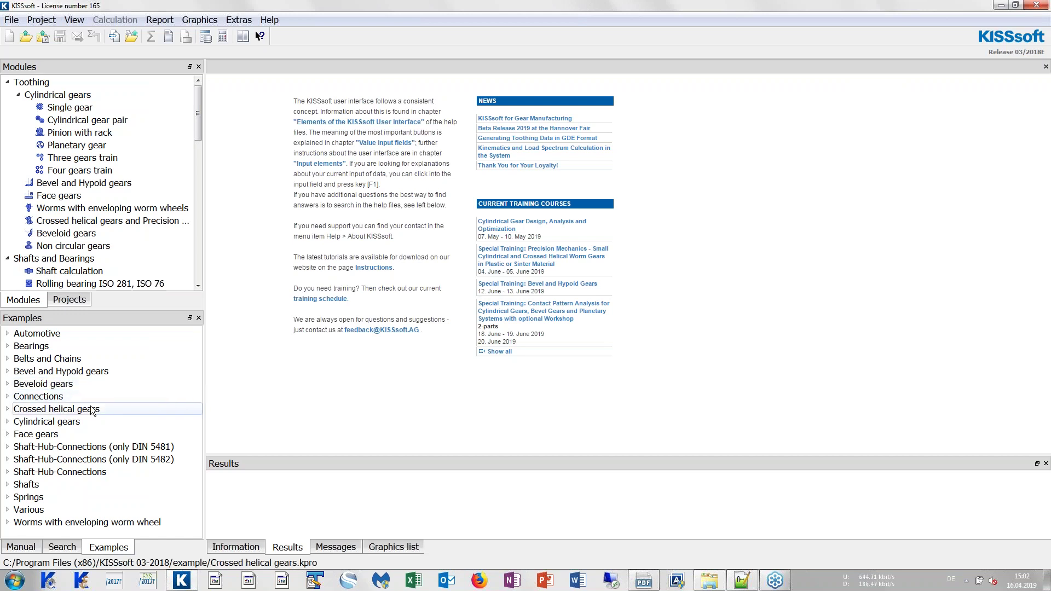
pyautogui.click(27, 425)
pyautogui.doubleClick(17, 425)
pyautogui.scroll(-7, 83, 421)
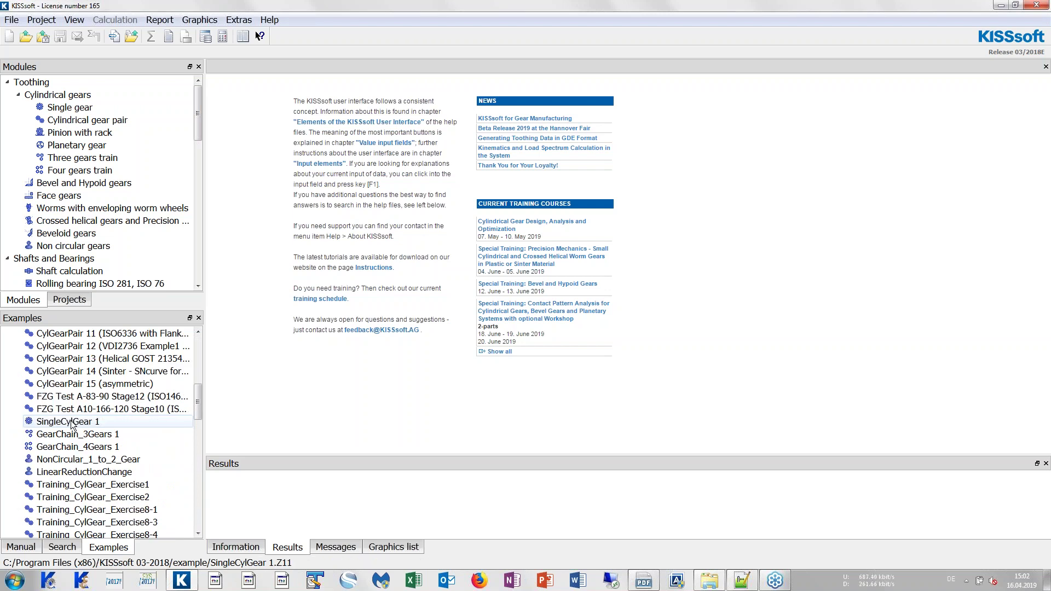
pyautogui.click(72, 424)
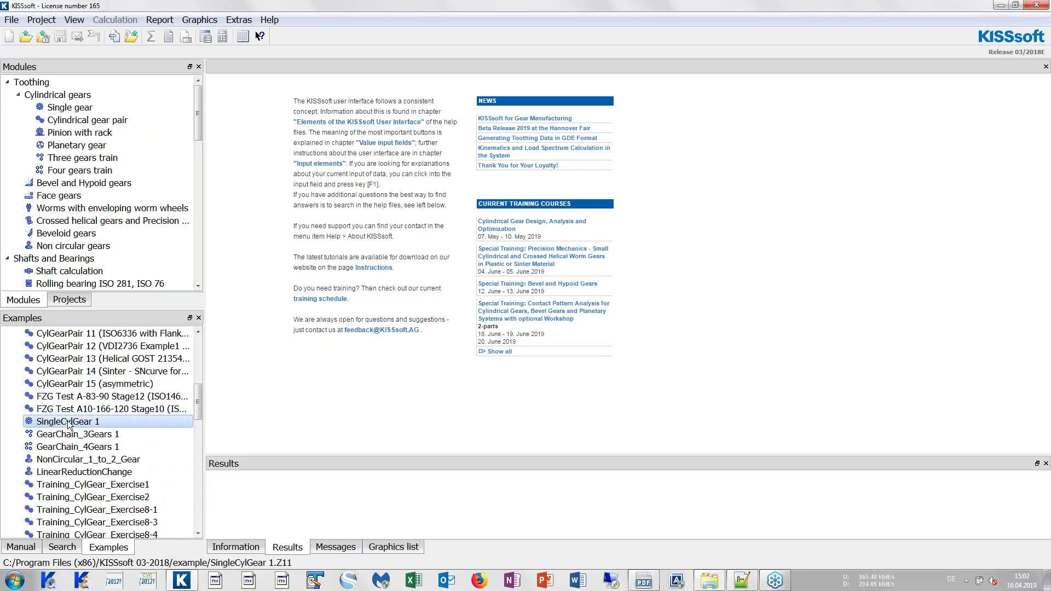
pyautogui.doubleClick(76, 424)
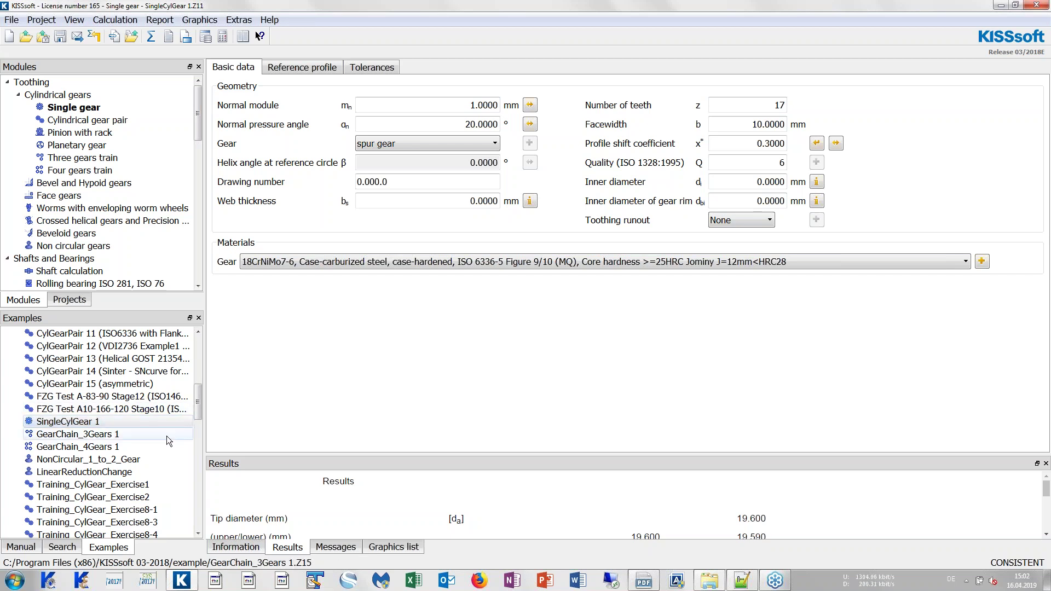
# Display the 2D tooth form graphic of the gear in an enlarged, repositioned window.
pyautogui.click(194, 21)
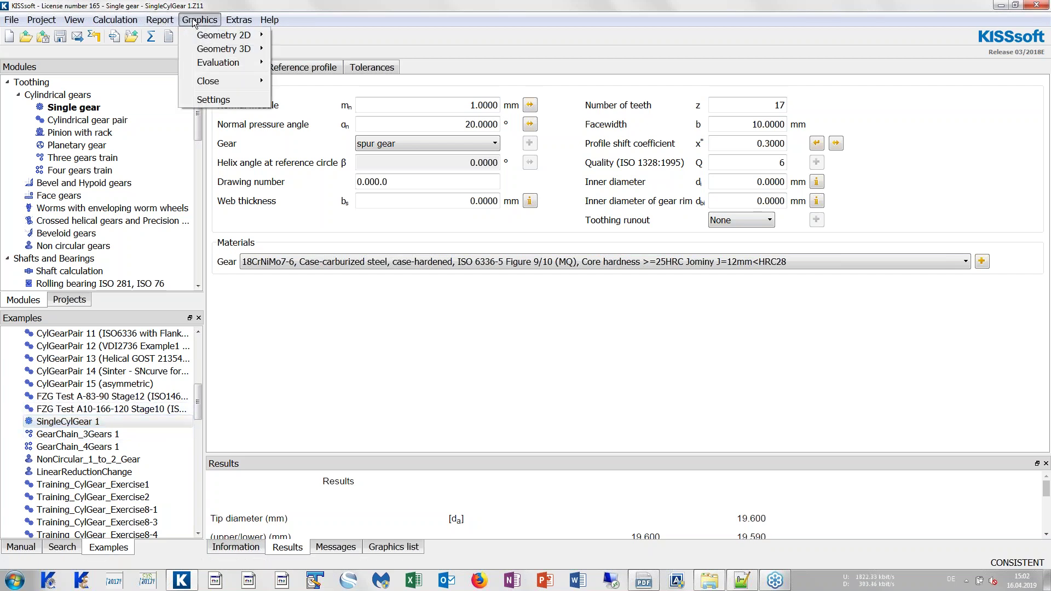
pyautogui.moveTo(211, 37)
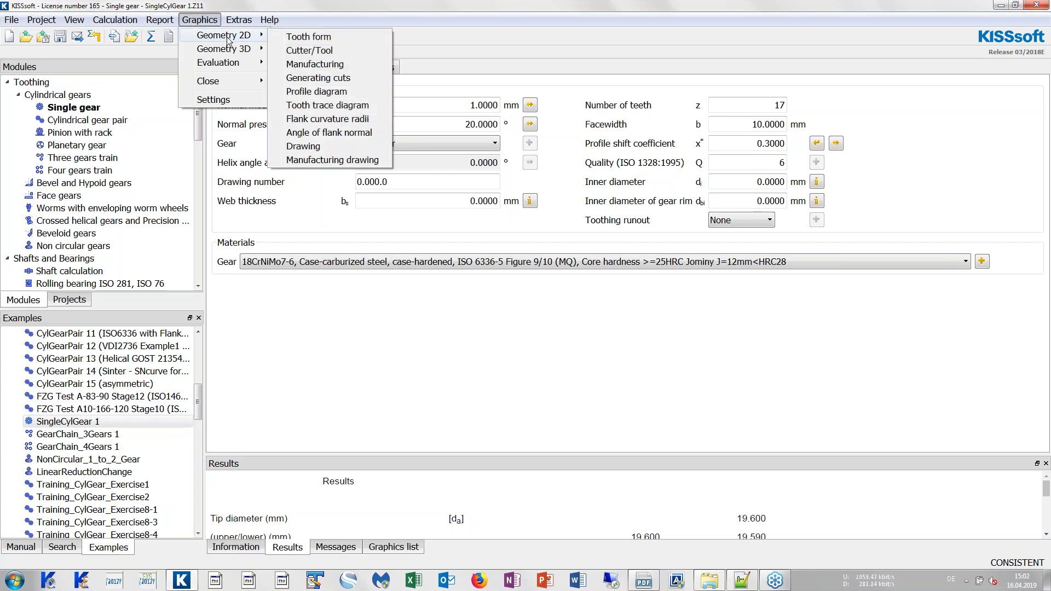
pyautogui.click(316, 37)
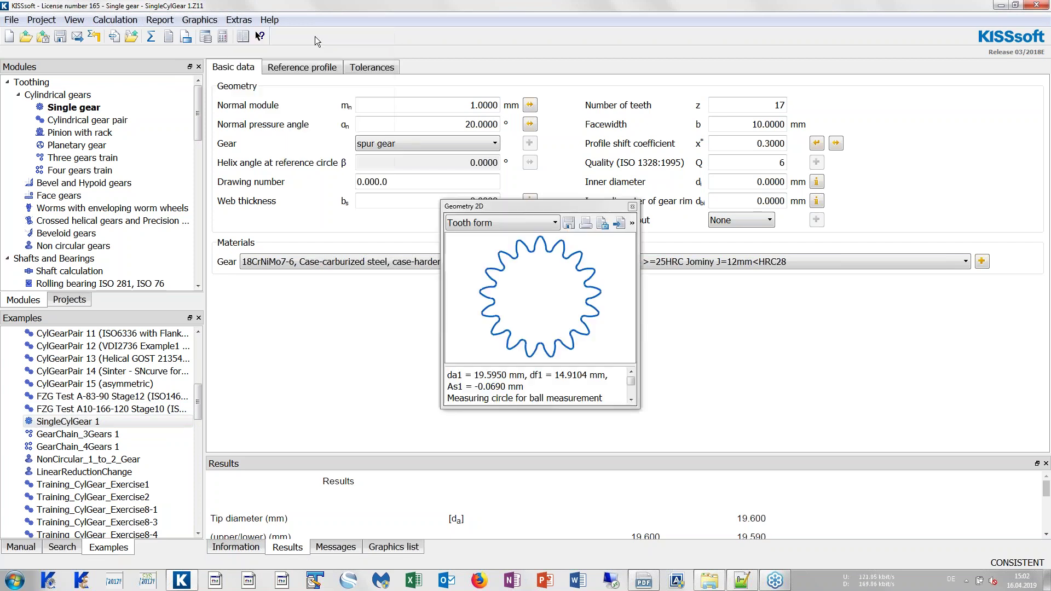
pyautogui.moveTo(441, 406); pyautogui.dragTo(328, 520)
pyautogui.moveTo(521, 206); pyautogui.dragTo(600, 237)
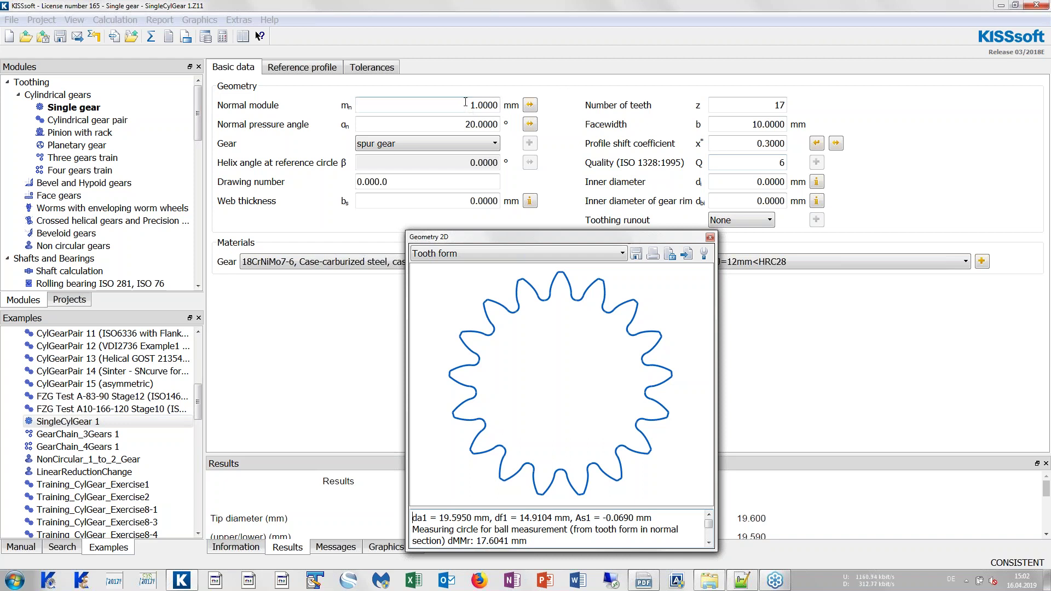
# Set the gear's normal module to 2 mm and place the updated tooth form graphic clear of the input data.
pyautogui.doubleClick(465, 102)
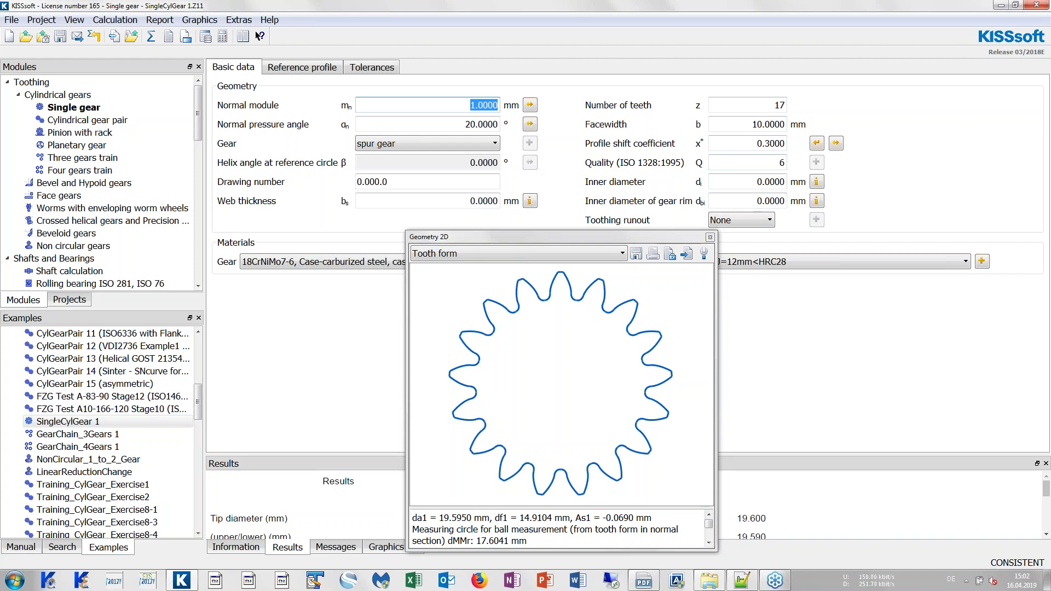
pyautogui.write('2')
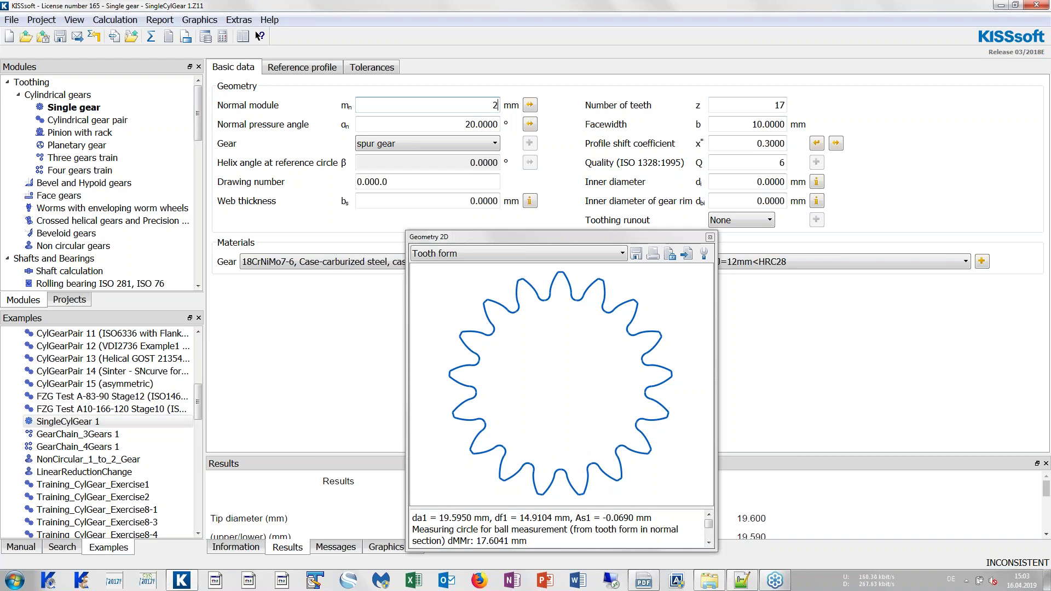
pyautogui.click(567, 352)
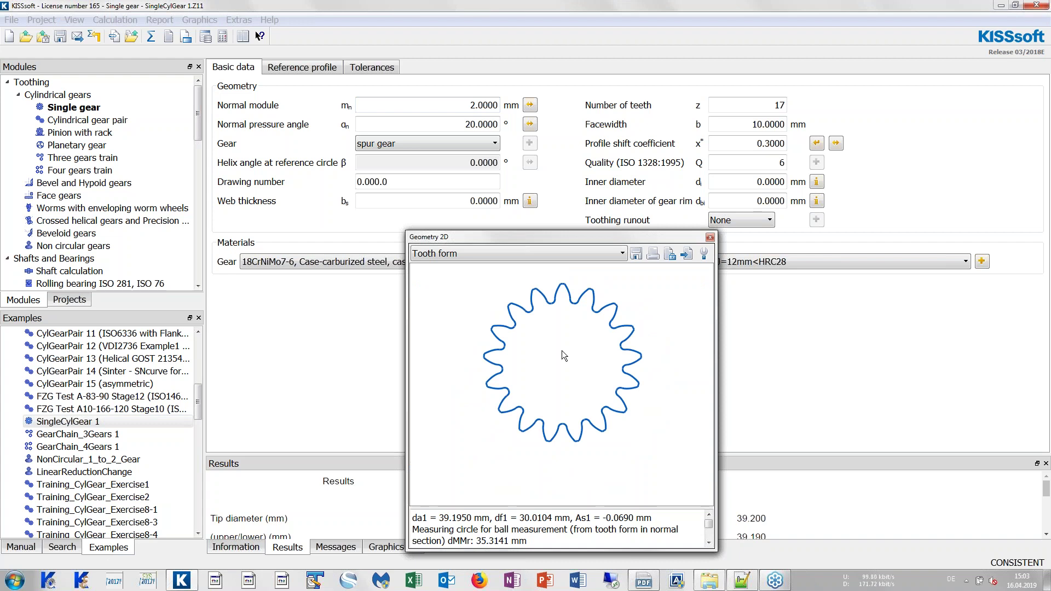
pyautogui.scroll(2, 551, 324)
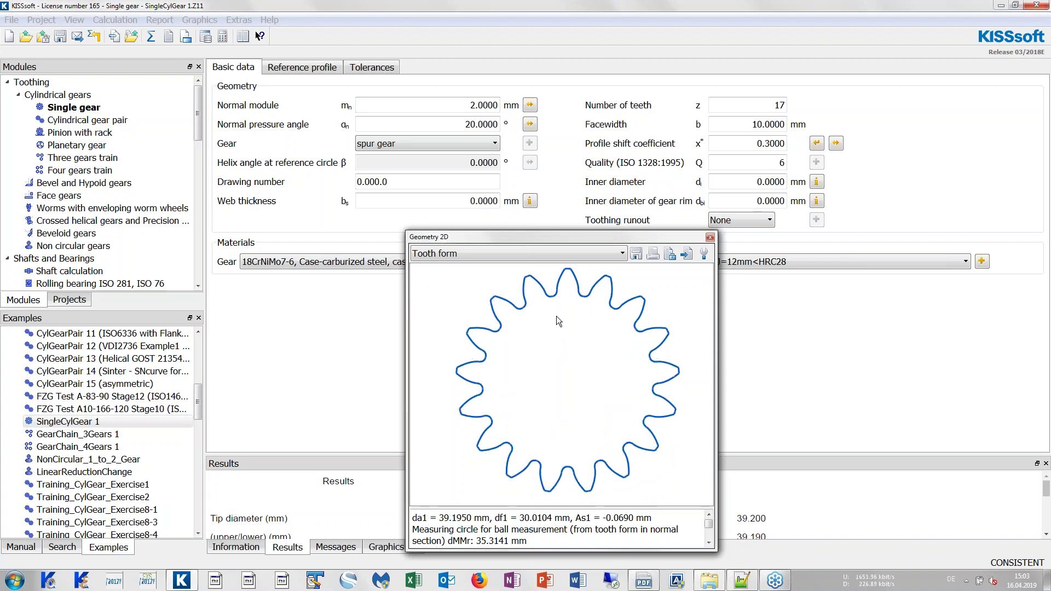
pyautogui.moveTo(554, 235); pyautogui.dragTo(834, 246)
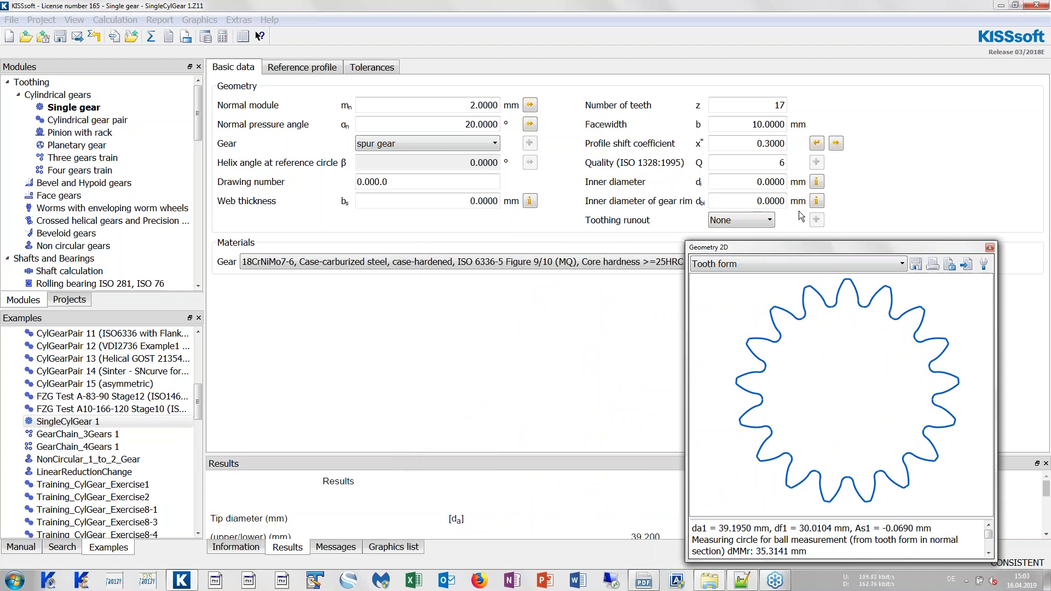
# Show the reference profile data and display an enlarged 2D Cutter/Tool graphic below the tool selection settings.
pyautogui.click(310, 66)
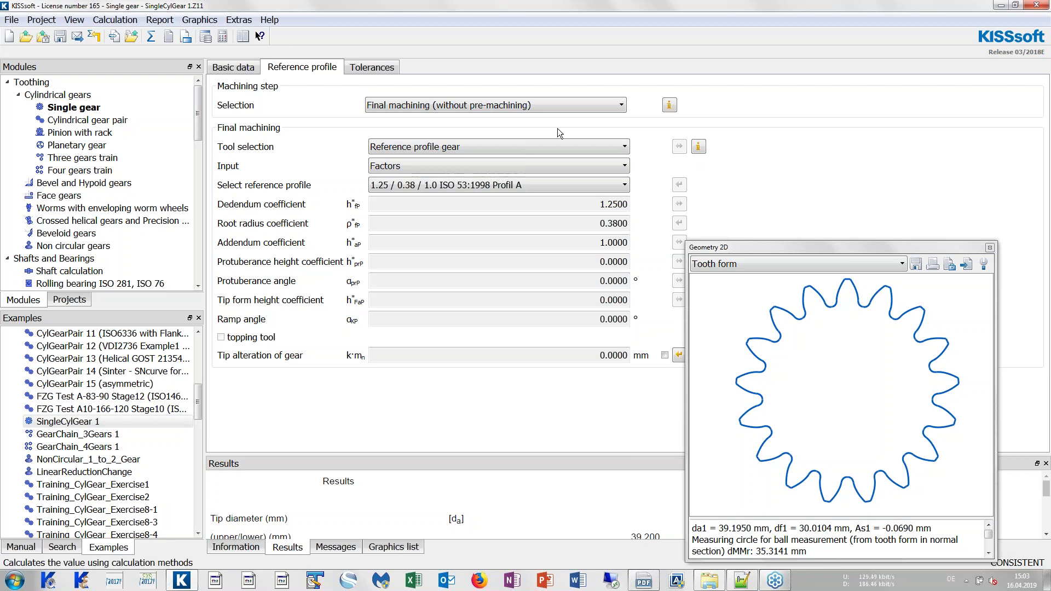
pyautogui.click(209, 22)
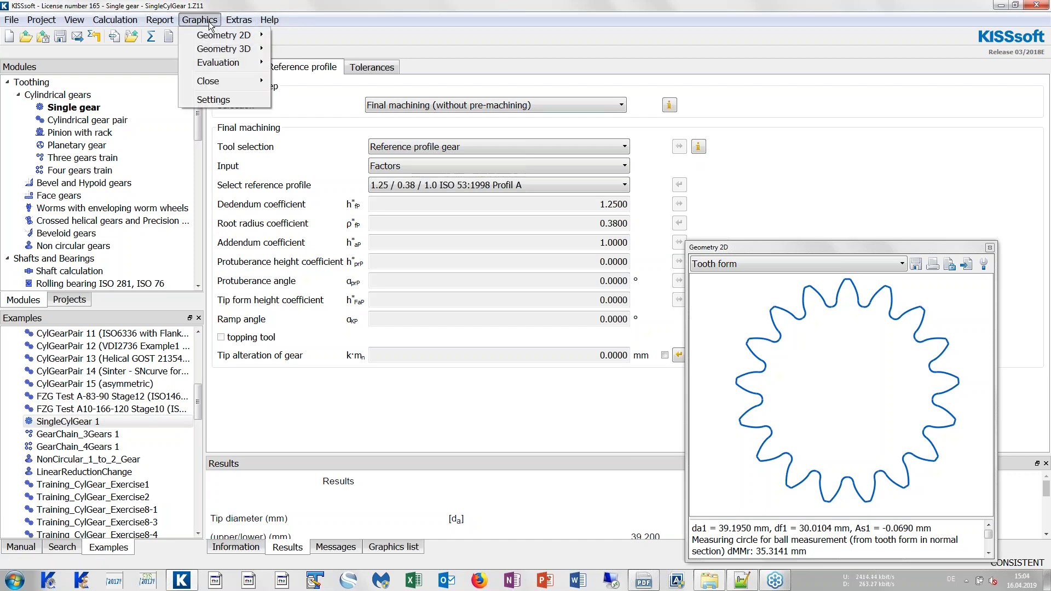
pyautogui.moveTo(215, 37)
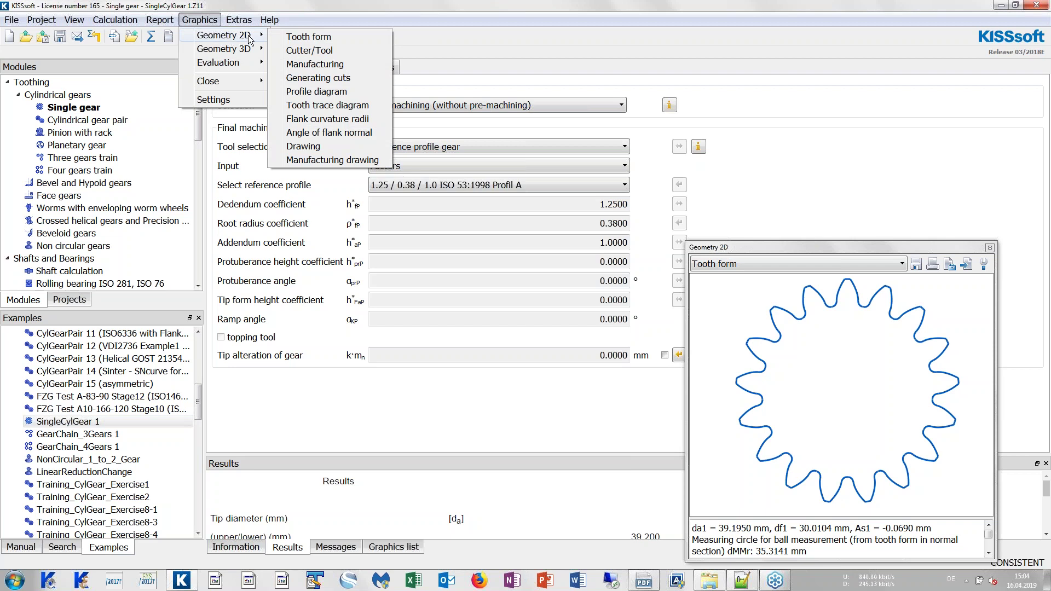
pyautogui.click(316, 53)
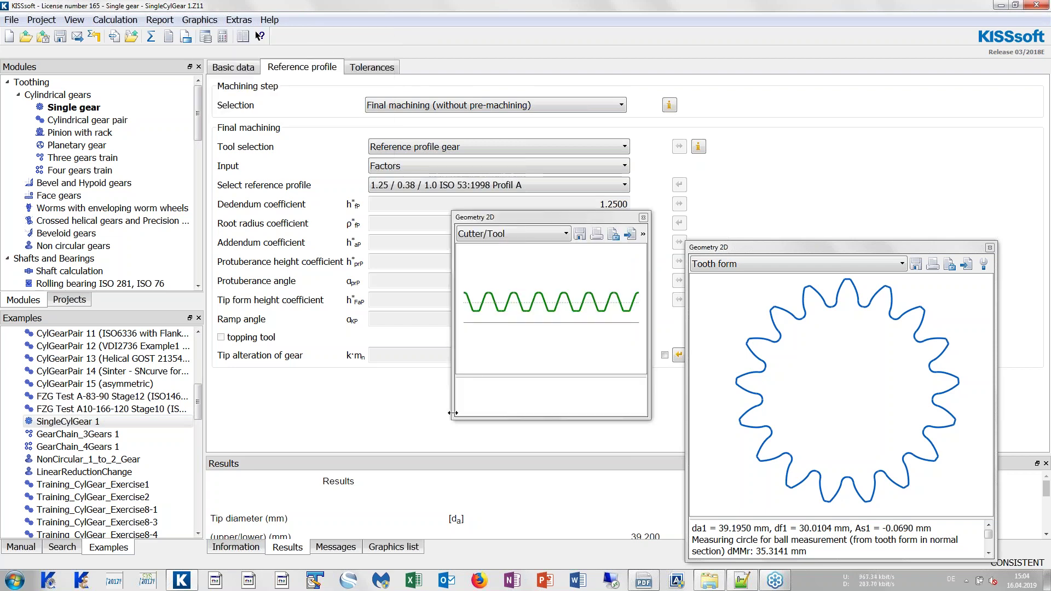
pyautogui.moveTo(452, 420); pyautogui.dragTo(287, 541)
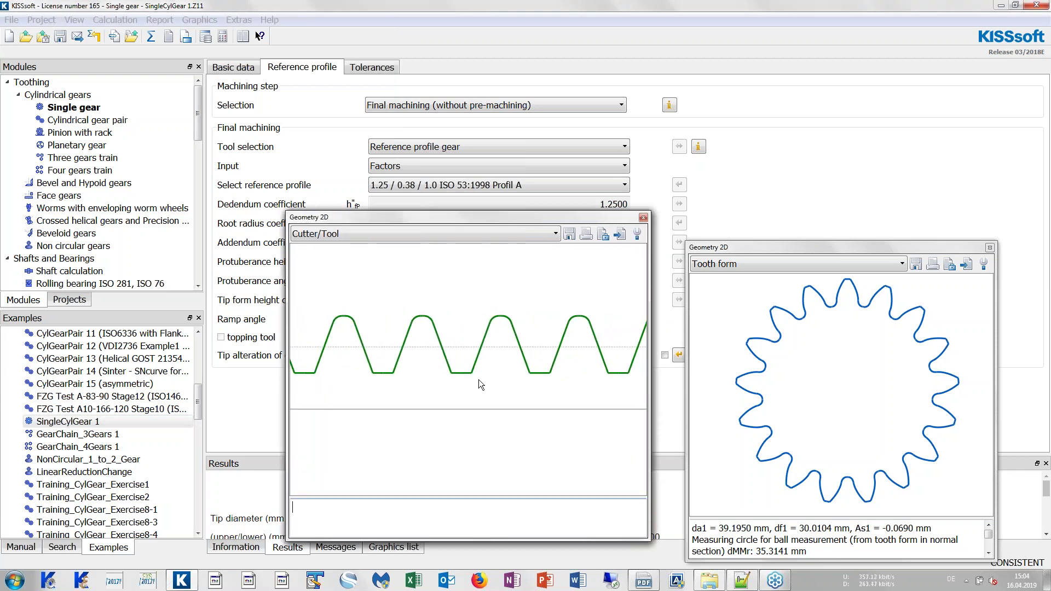
pyautogui.moveTo(475, 215); pyautogui.dragTo(466, 260)
pyautogui.moveTo(458, 282); pyautogui.dragTo(458, 283)
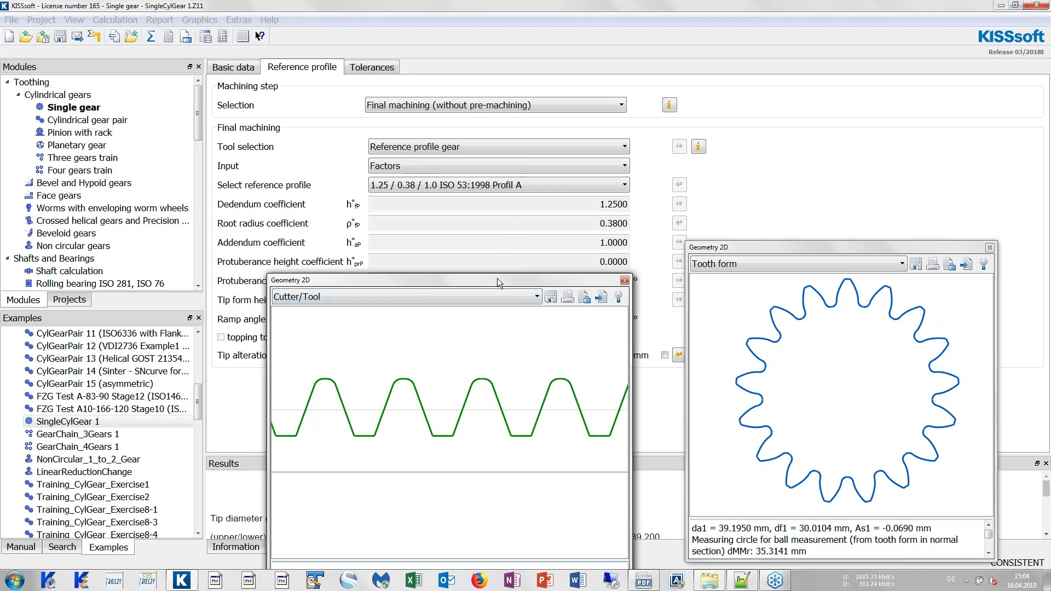
pyautogui.moveTo(496, 278); pyautogui.dragTo(502, 310)
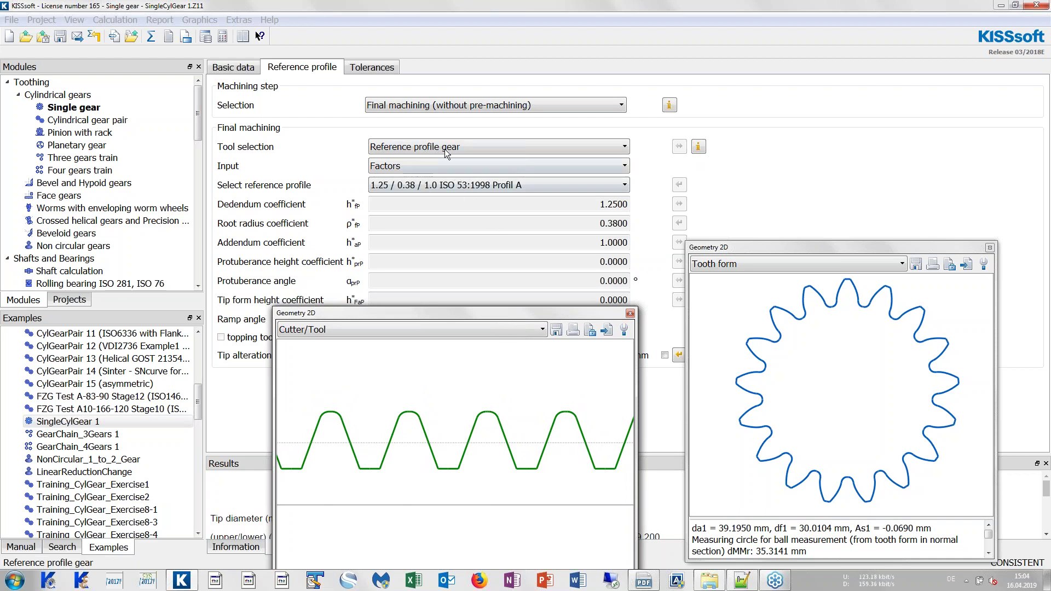
# Change the final machining tool to a hobbing cutter, converting the reference profile data, and move both graphics clear of the inputs.
pyautogui.click(488, 146)
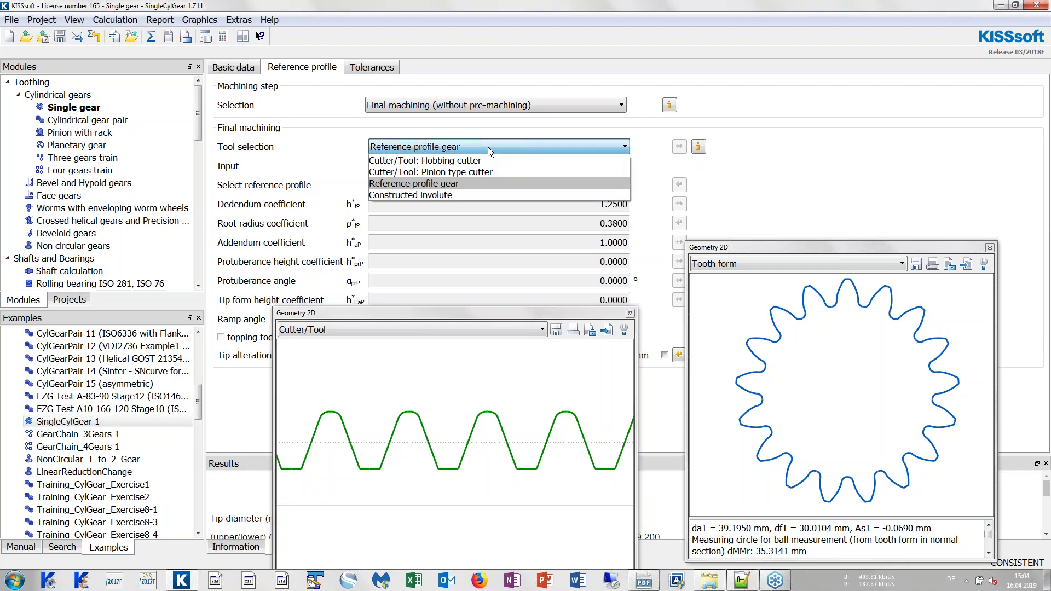
pyautogui.click(448, 160)
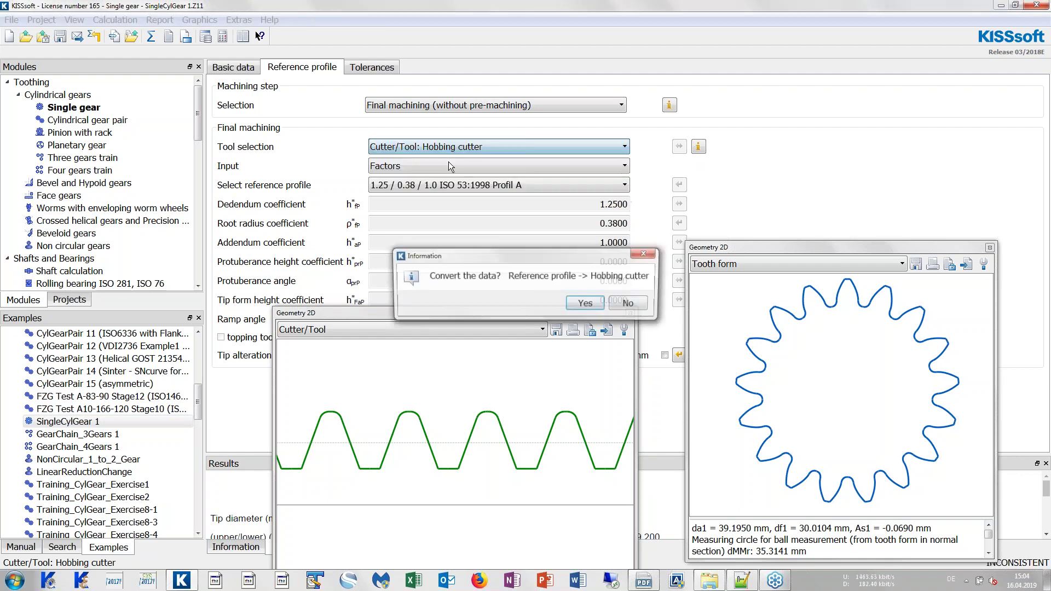
pyautogui.click(586, 304)
pyautogui.moveTo(457, 311); pyautogui.dragTo(902, 284)
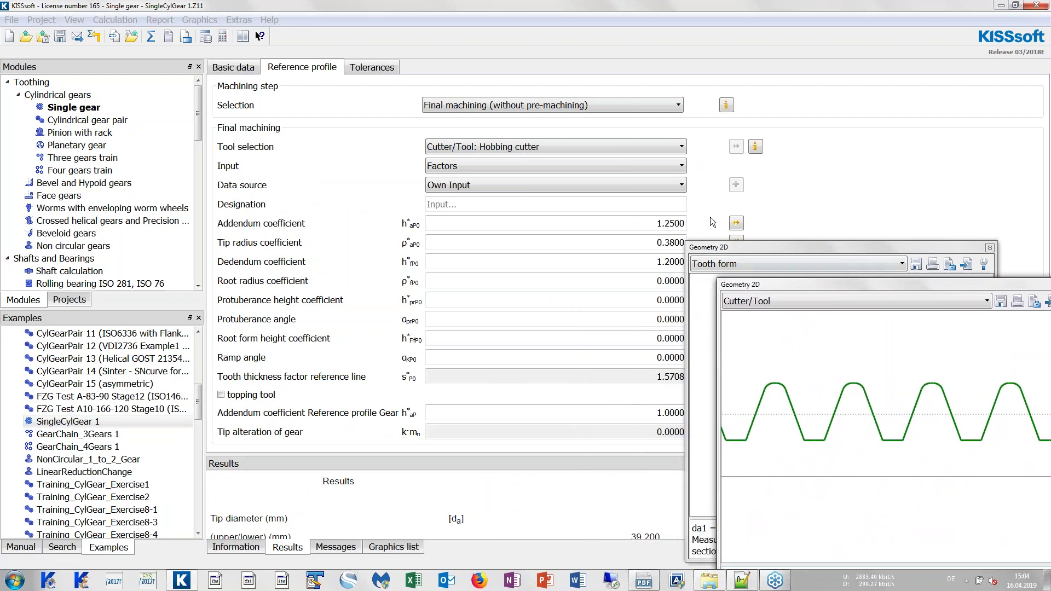
pyautogui.moveTo(760, 248); pyautogui.dragTo(809, 214)
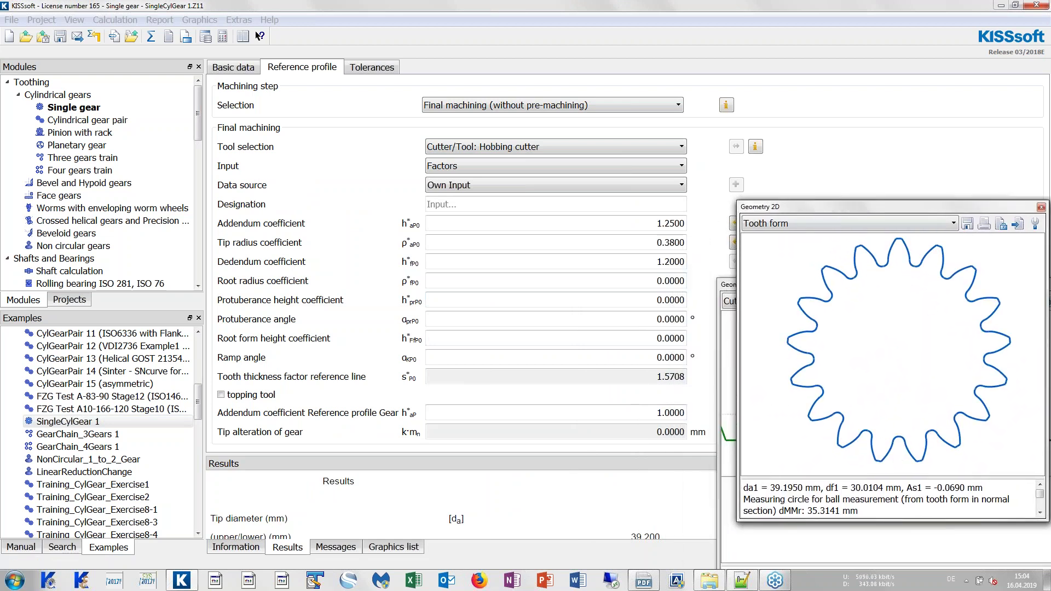
pyautogui.click(804, 541)
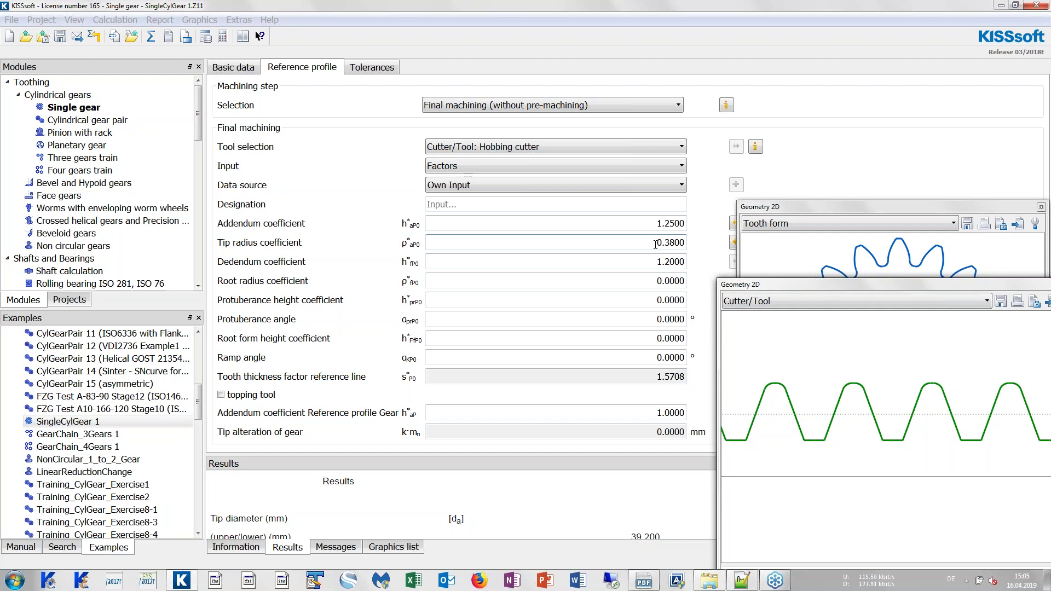
# Examine the hobbing cutter's addendum and dedendum coefficients and the addendum coefficient of the gear's reference profile.
pyautogui.click(670, 223)
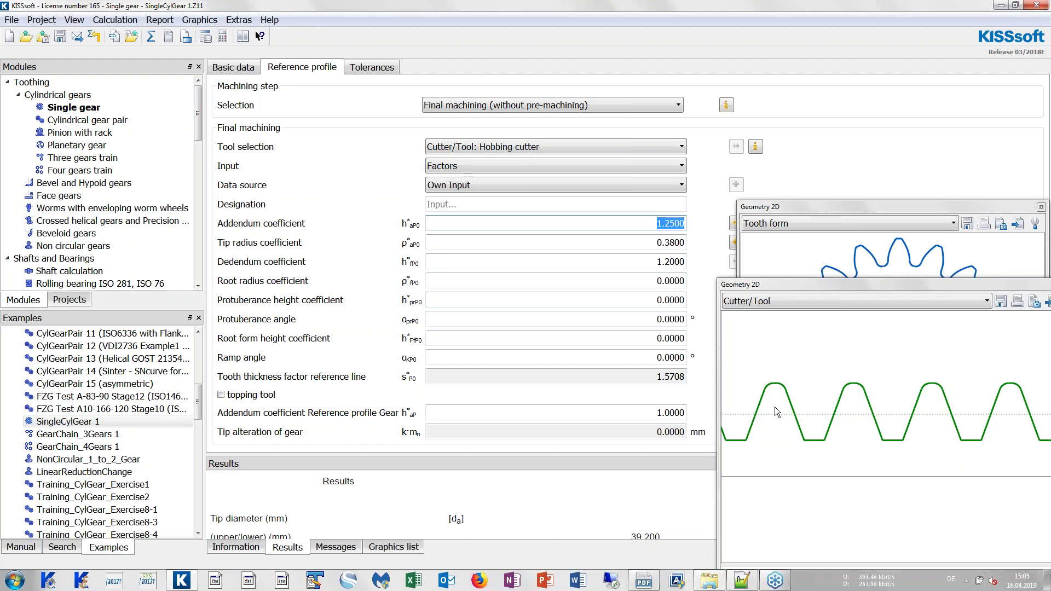
pyautogui.click(651, 263)
pyautogui.moveTo(651, 263); pyautogui.dragTo(689, 264)
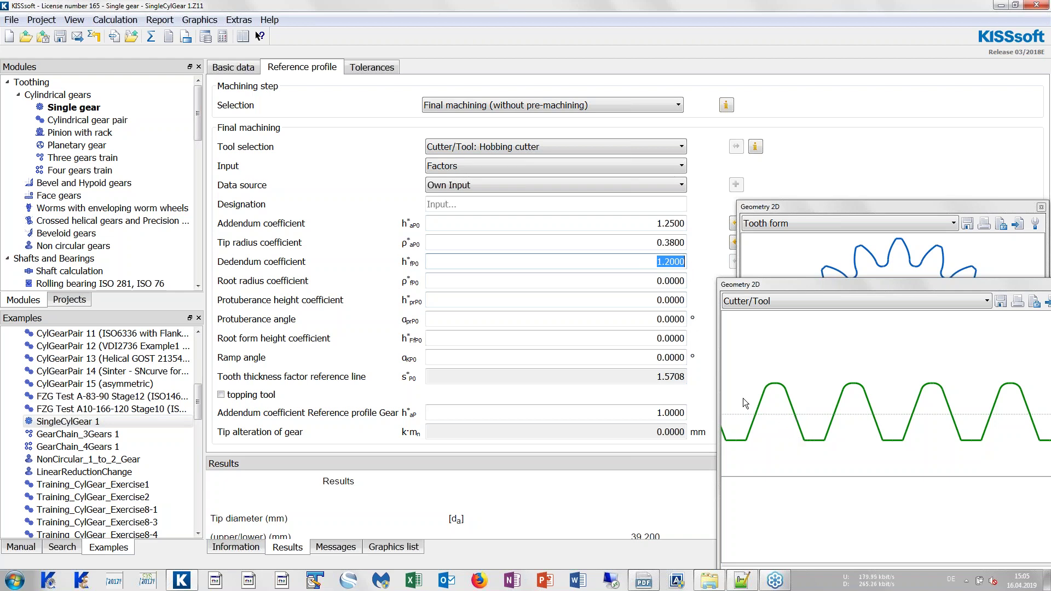
pyautogui.click(648, 414)
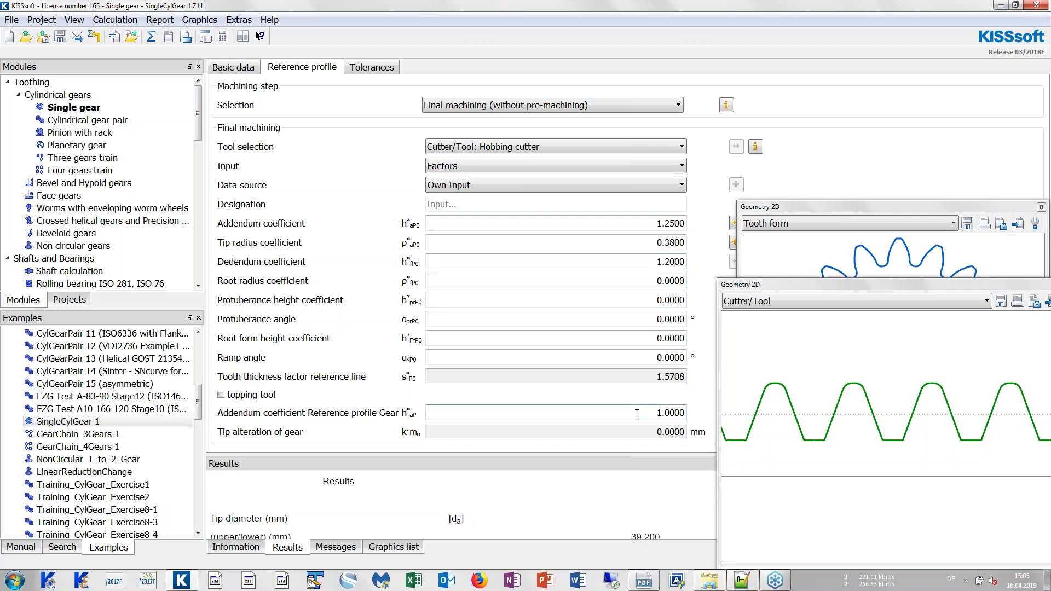
pyautogui.moveTo(637, 414); pyautogui.dragTo(687, 413)
pyautogui.press('Left')
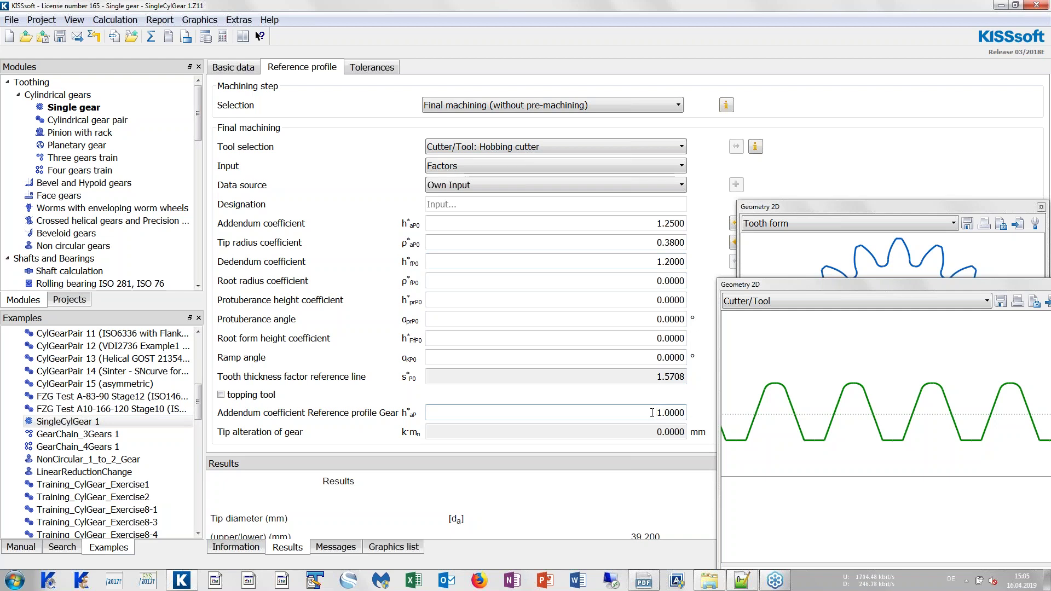
# Run the gear calculation and display an enlarged 2D Manufacturing graphic alongside the repositioned Cutter/Tool graphic.
pyautogui.click(151, 36)
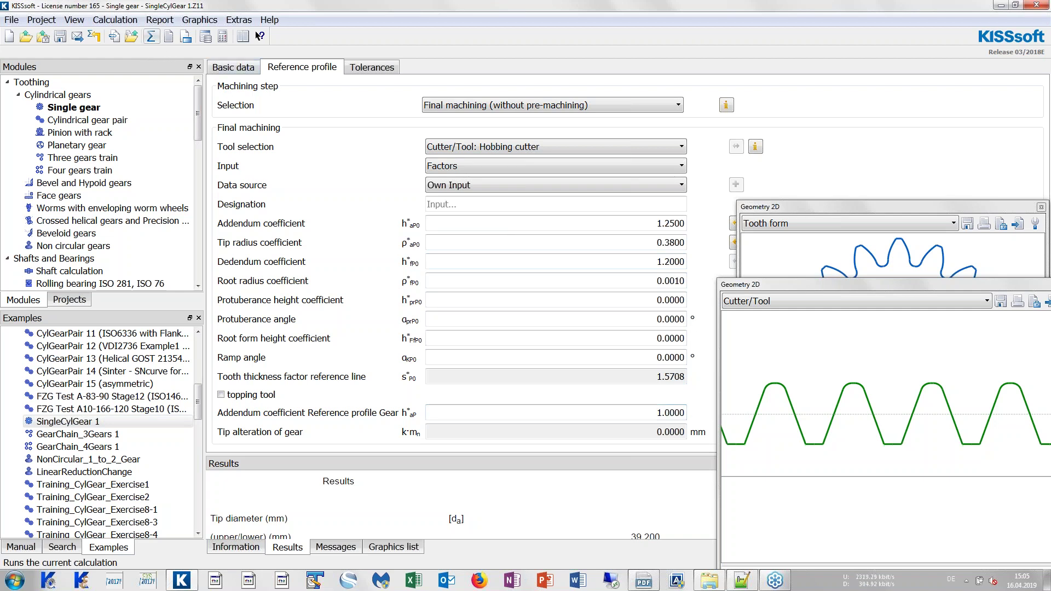
pyautogui.click(200, 21)
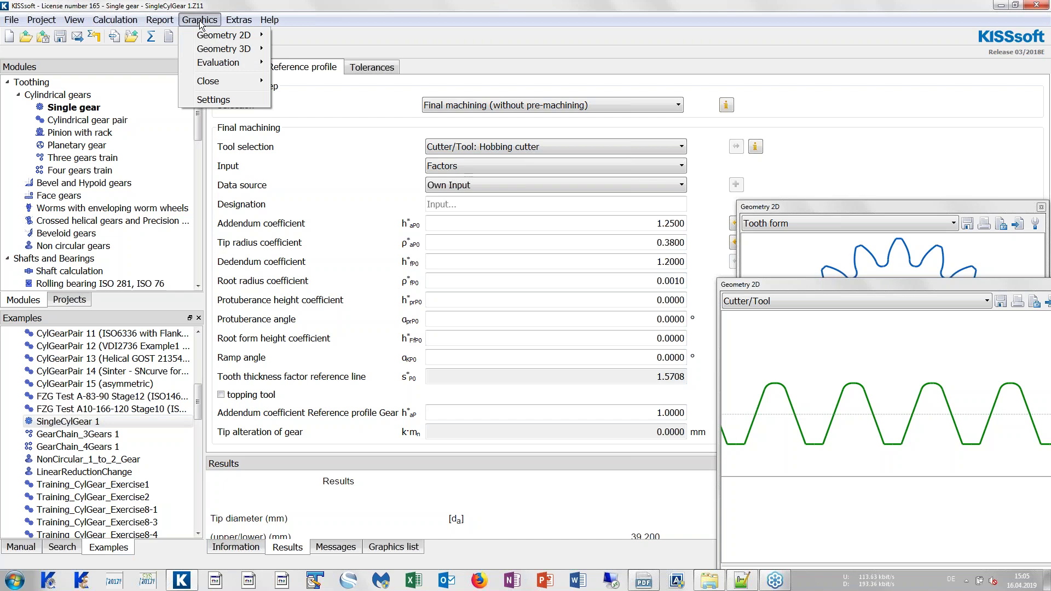
pyautogui.moveTo(235, 38)
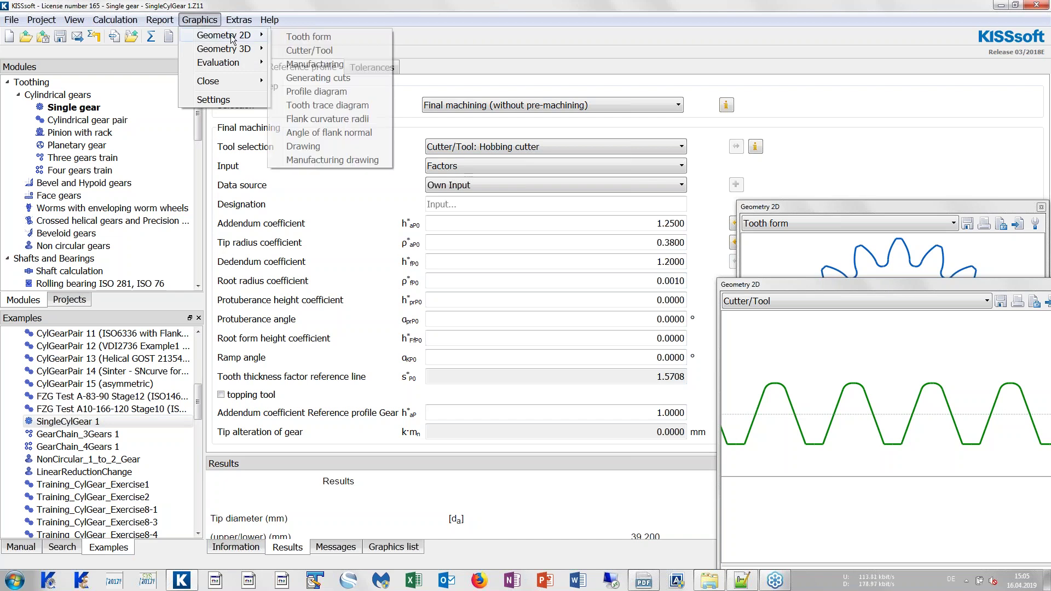
pyautogui.click(316, 64)
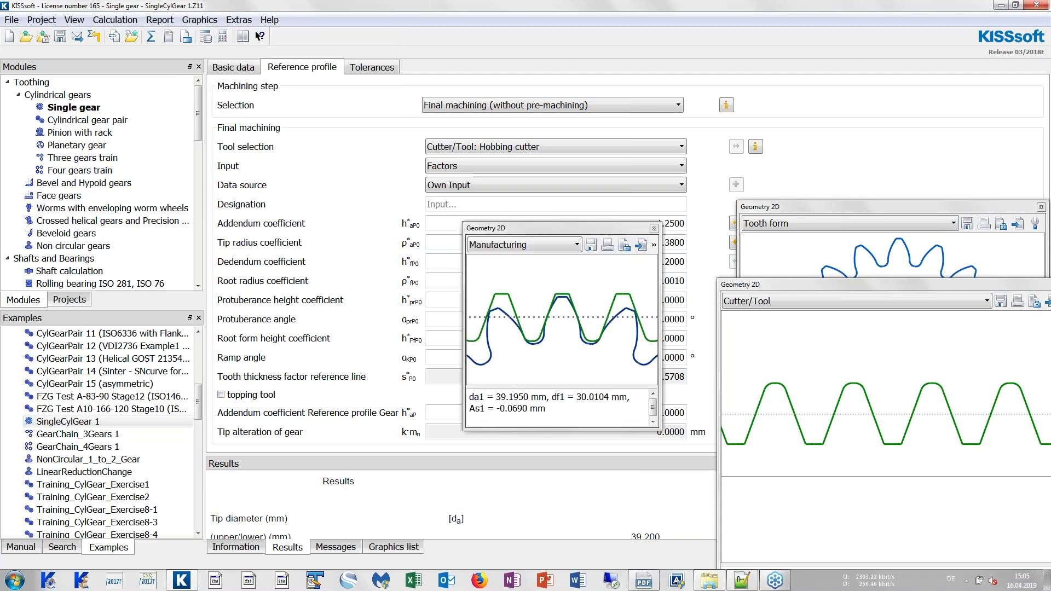
pyautogui.moveTo(463, 430); pyautogui.dragTo(258, 543)
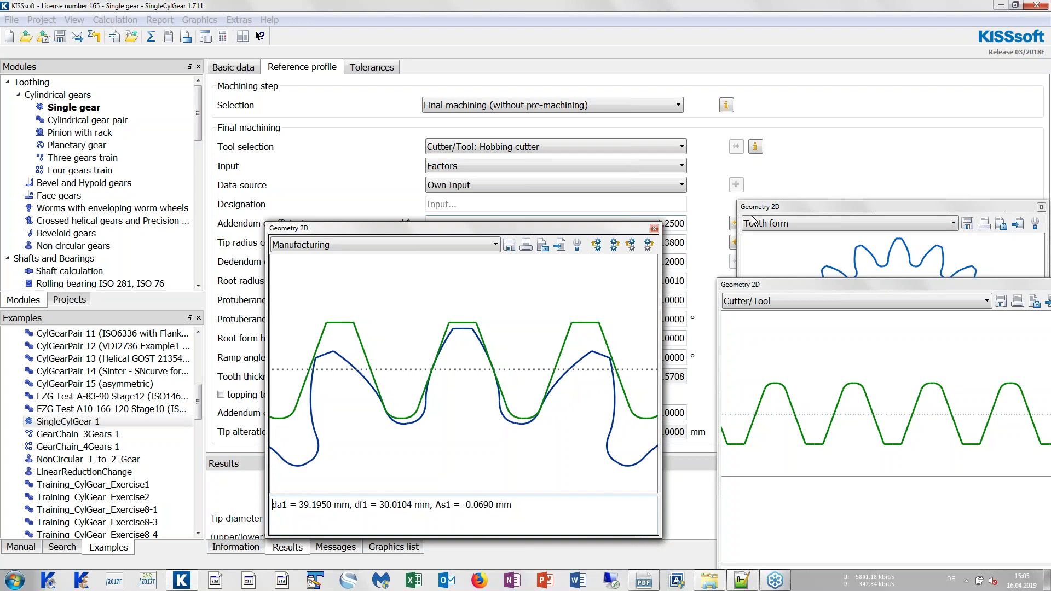
pyautogui.moveTo(920, 284); pyautogui.dragTo(881, 278)
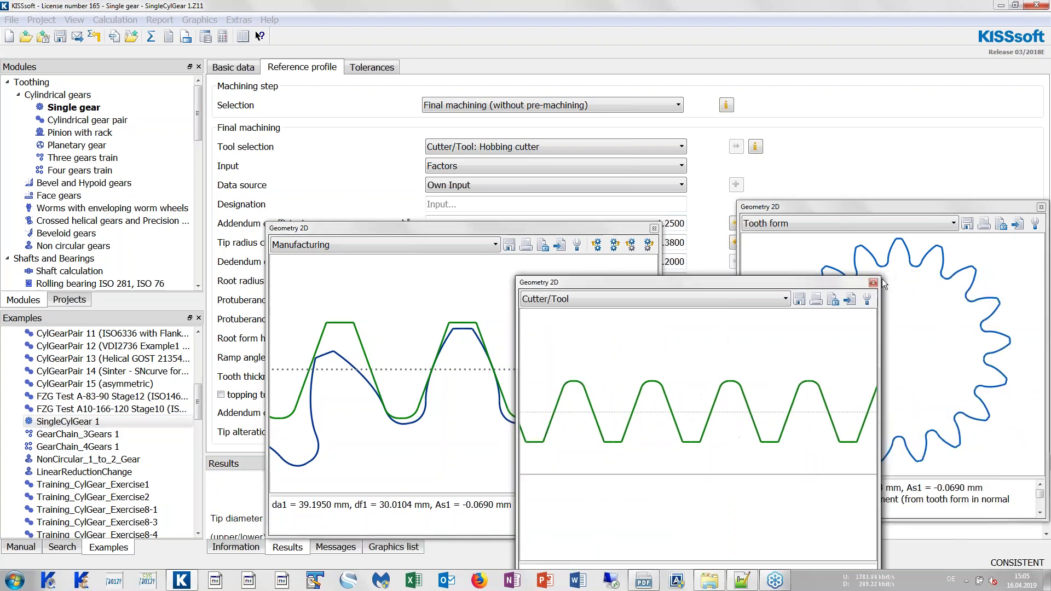
# Close the Cutter/Tool and Tooth form graphics, and position the magnified Manufacturing graphic beside the reference profile inputs.
pyautogui.click(826, 208)
pyautogui.click(1041, 207)
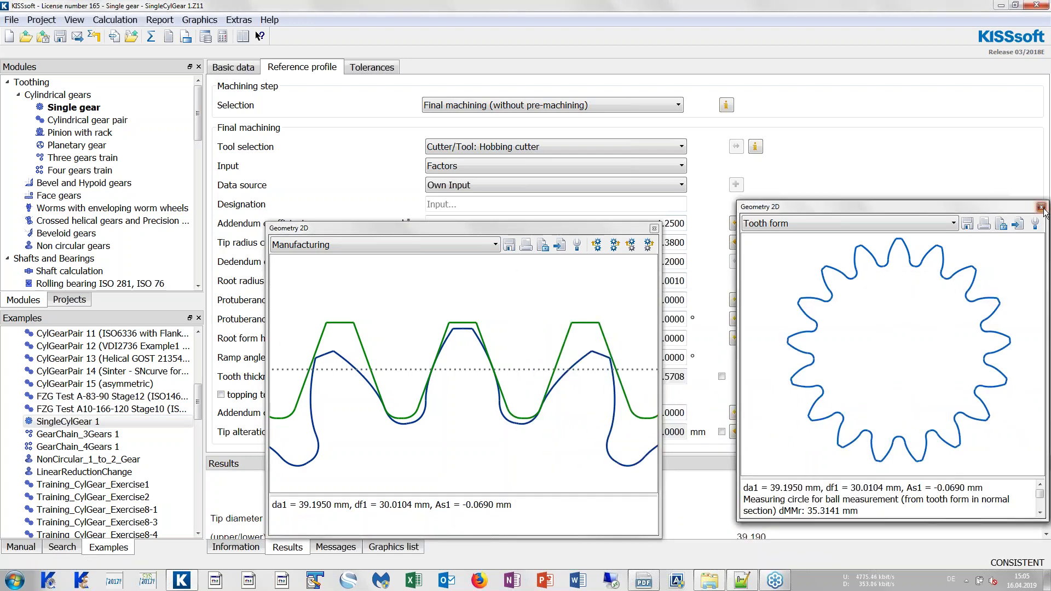
pyautogui.moveTo(429, 230); pyautogui.dragTo(803, 162)
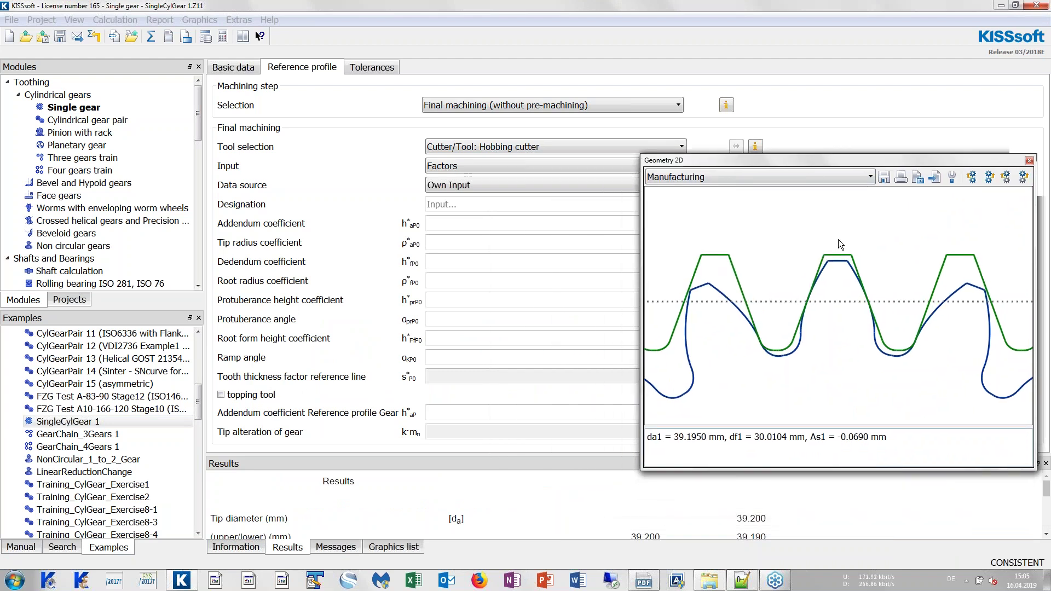
pyautogui.scroll(2, 839, 252)
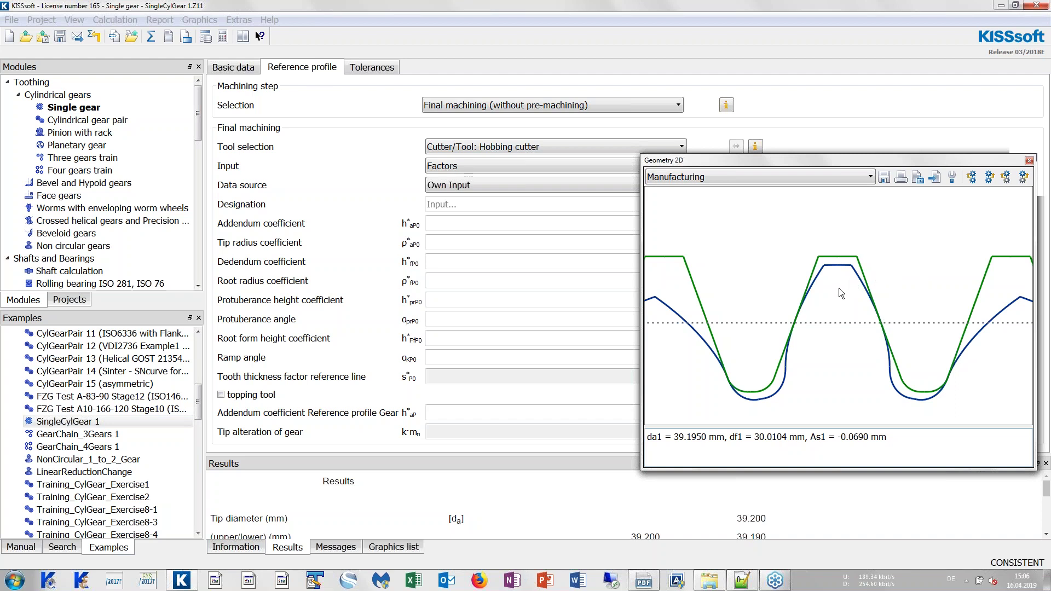
pyautogui.moveTo(764, 160); pyautogui.dragTo(869, 155)
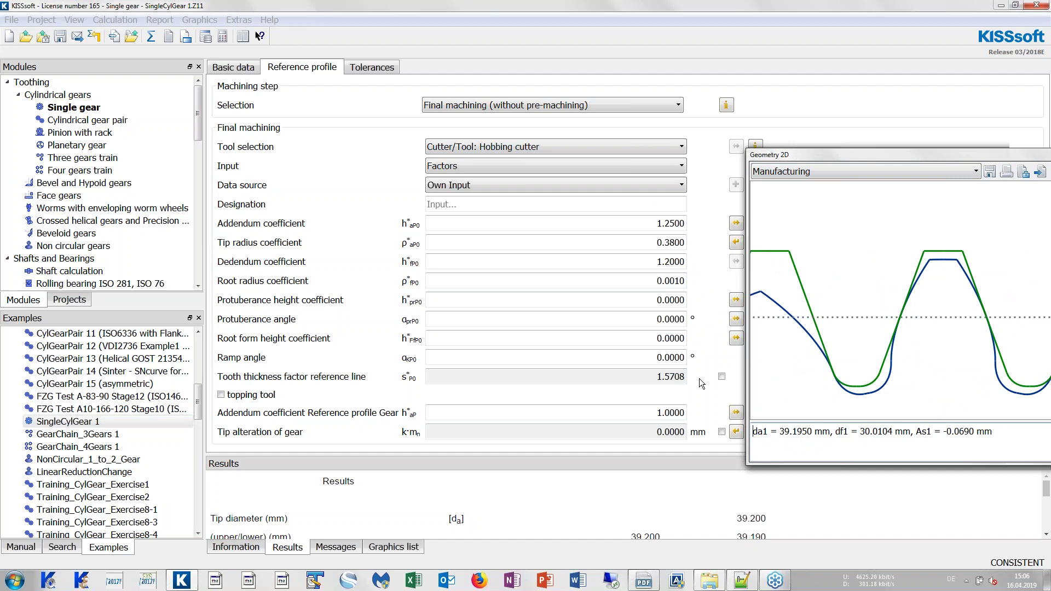
pyautogui.click(644, 413)
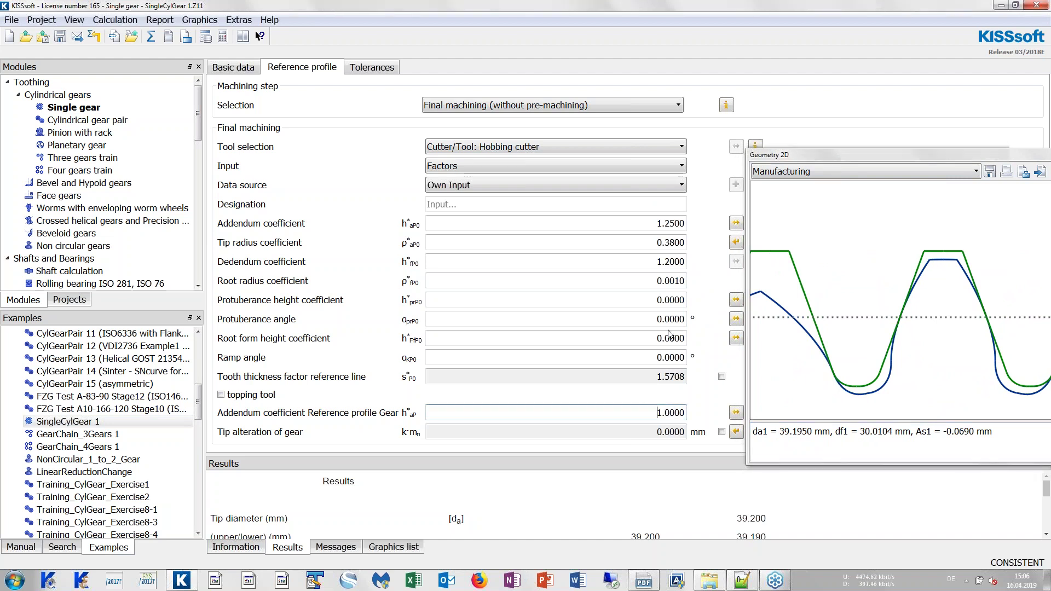
pyautogui.moveTo(820, 160); pyautogui.dragTo(777, 142)
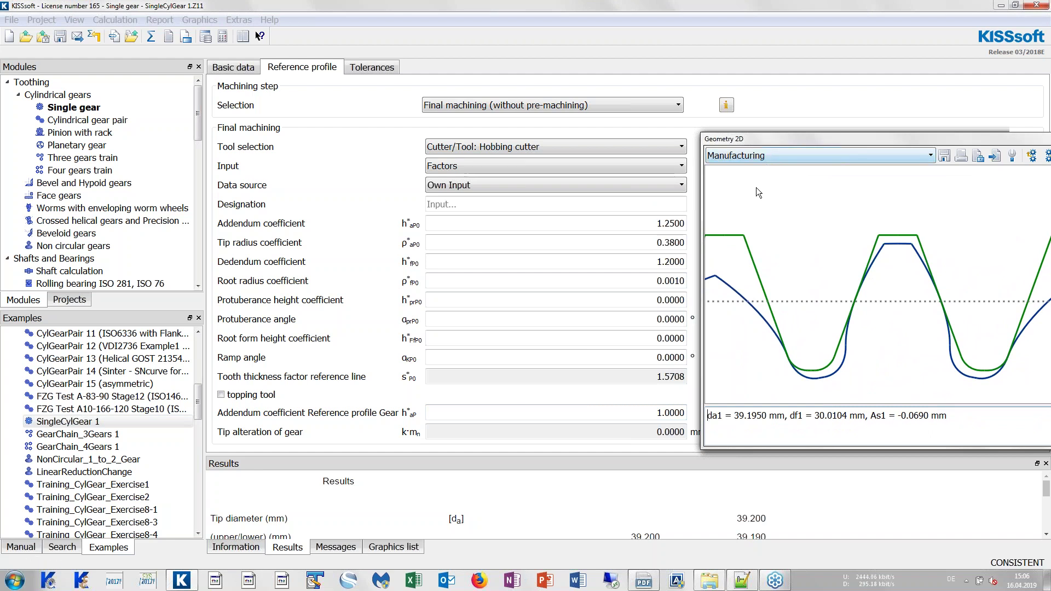
# Measure the heights from the reference line to the gear tip and to the cutter's root in the Manufacturing graphic.
pyautogui.click(636, 221)
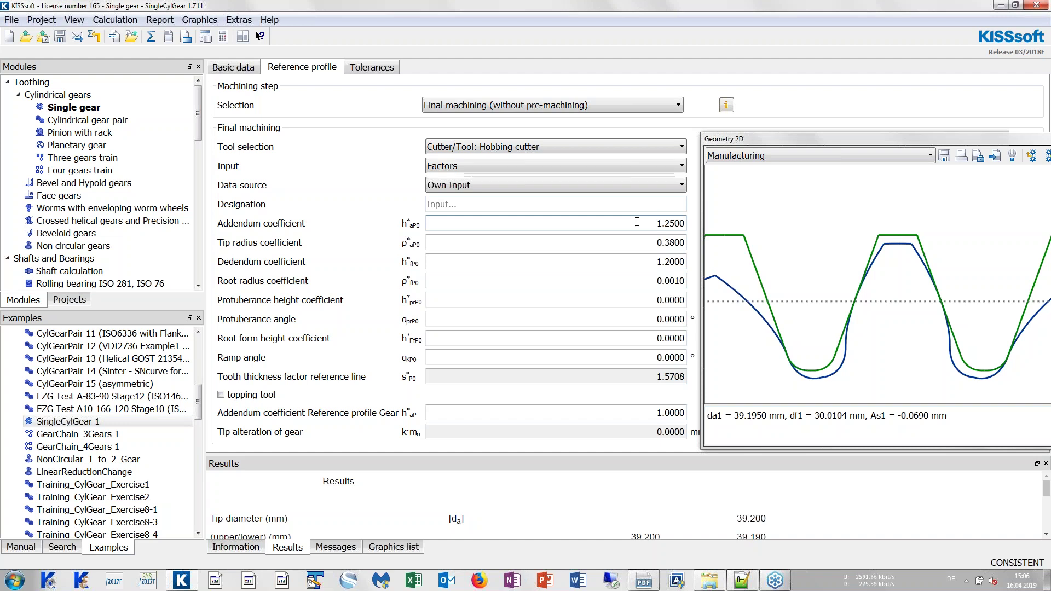
pyautogui.rightClick(811, 266)
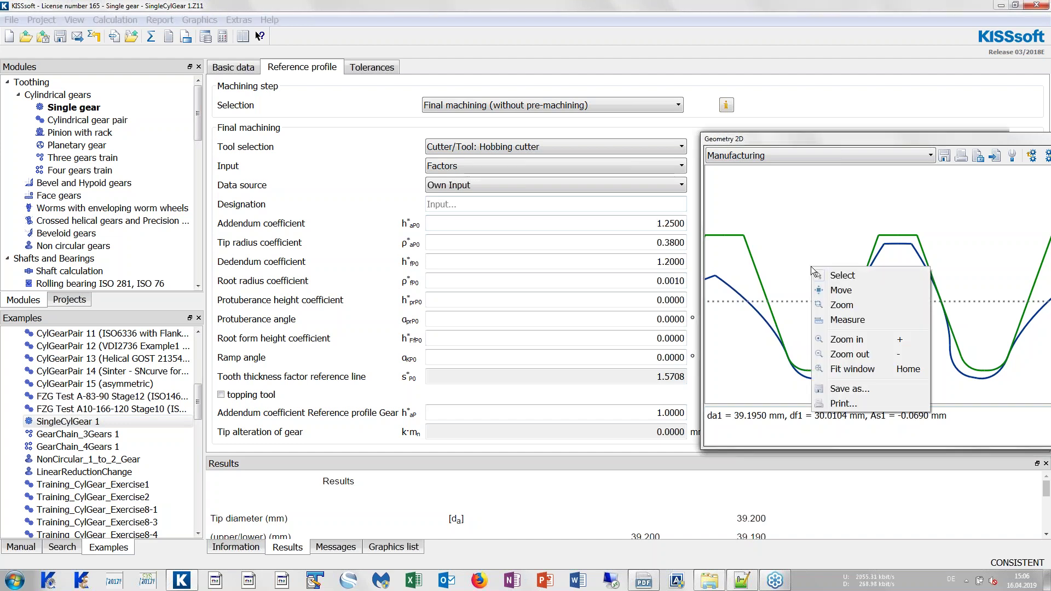
pyautogui.click(858, 323)
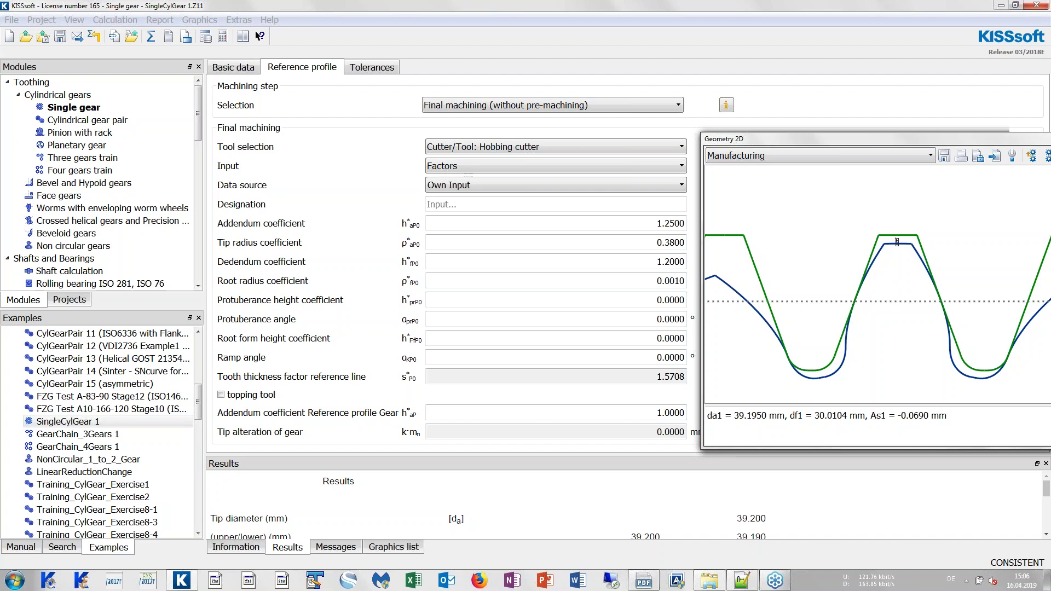
pyautogui.scroll(1, 896, 243)
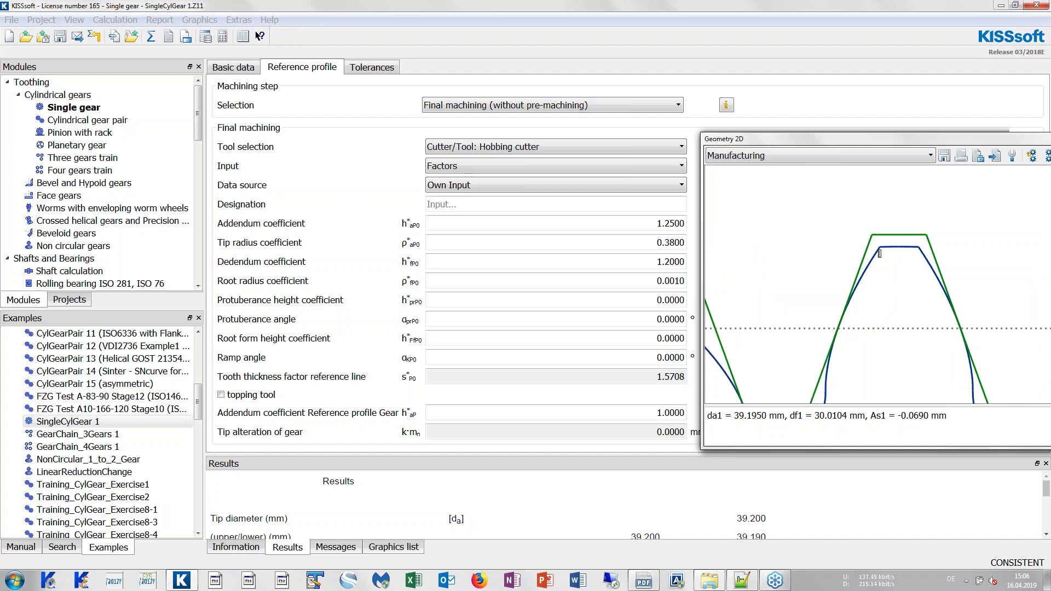
pyautogui.scroll(-1, 850, 334)
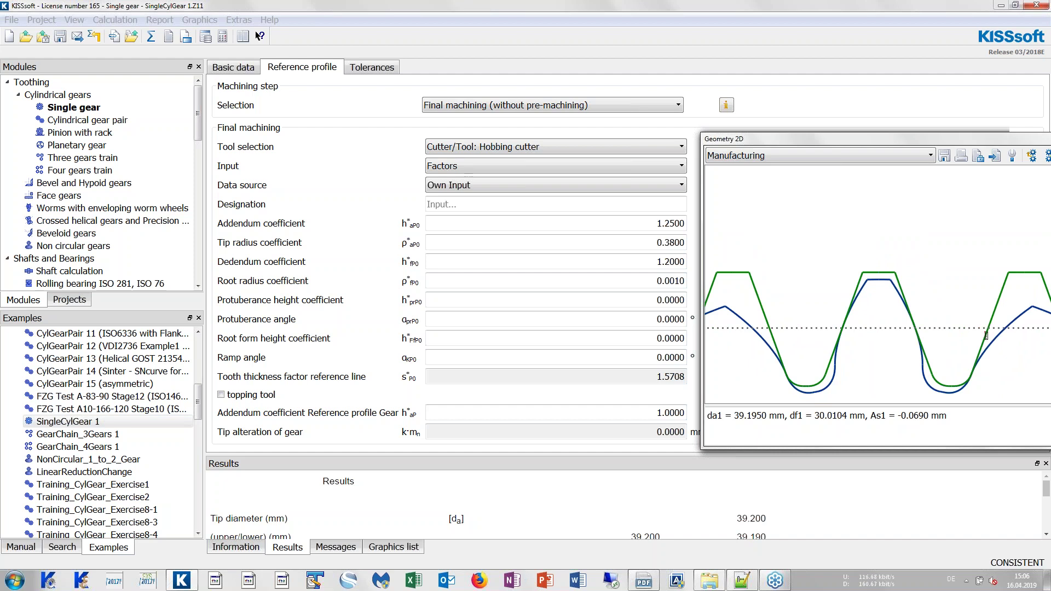
pyautogui.scroll(2, 901, 320)
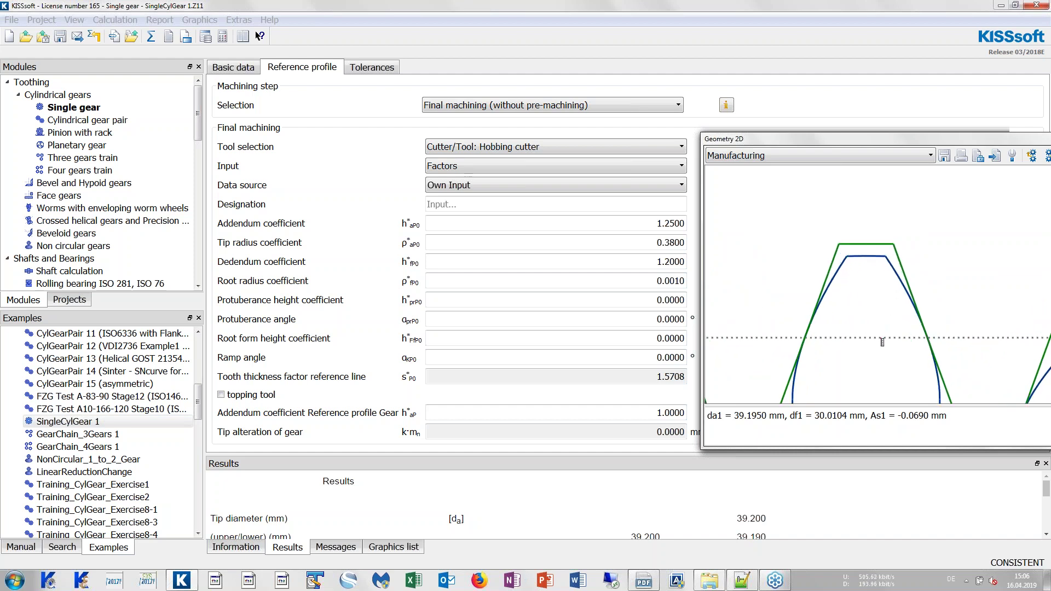
pyautogui.moveTo(881, 339); pyautogui.dragTo(880, 251)
pyautogui.scroll(2, 884, 334)
pyautogui.moveTo(883, 341); pyautogui.dragTo(884, 208)
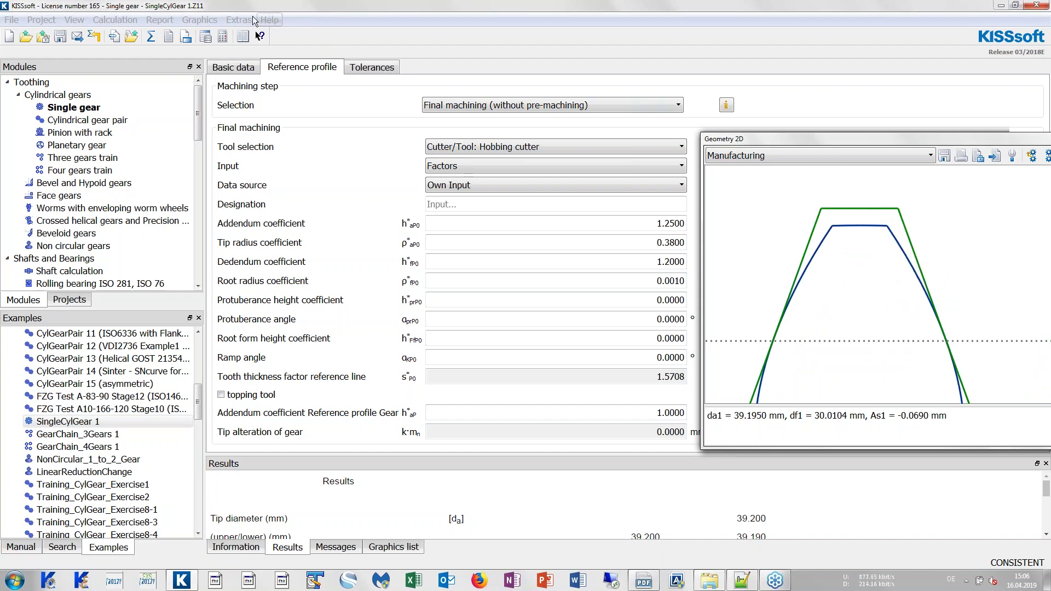
# Rerun the gear calculation and check the basic data, returning to the reference profile.
pyautogui.click(151, 37)
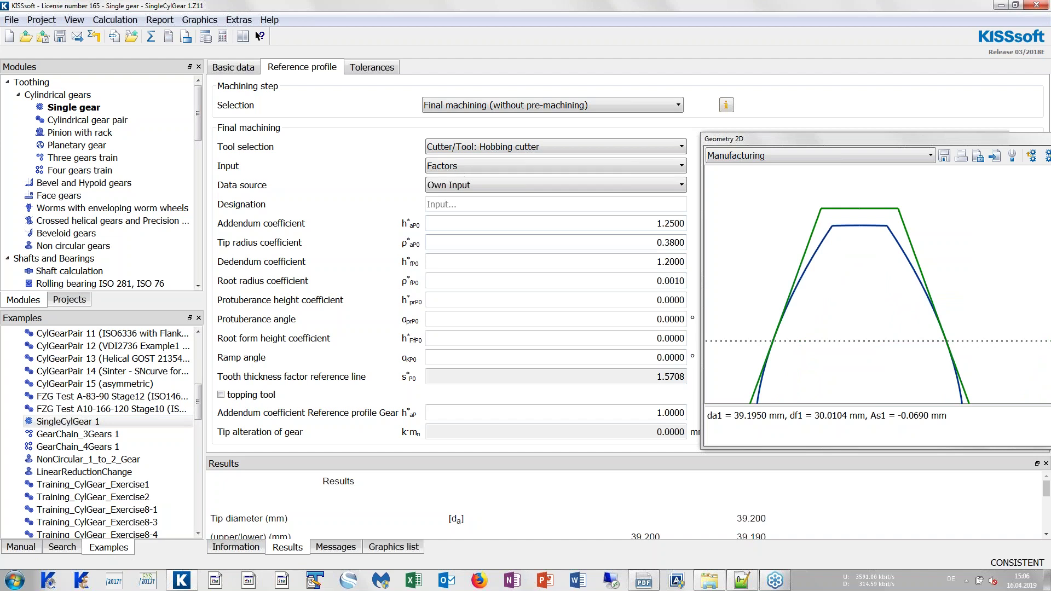
pyautogui.click(232, 67)
pyautogui.click(294, 67)
pyautogui.scroll(-2, 910, 274)
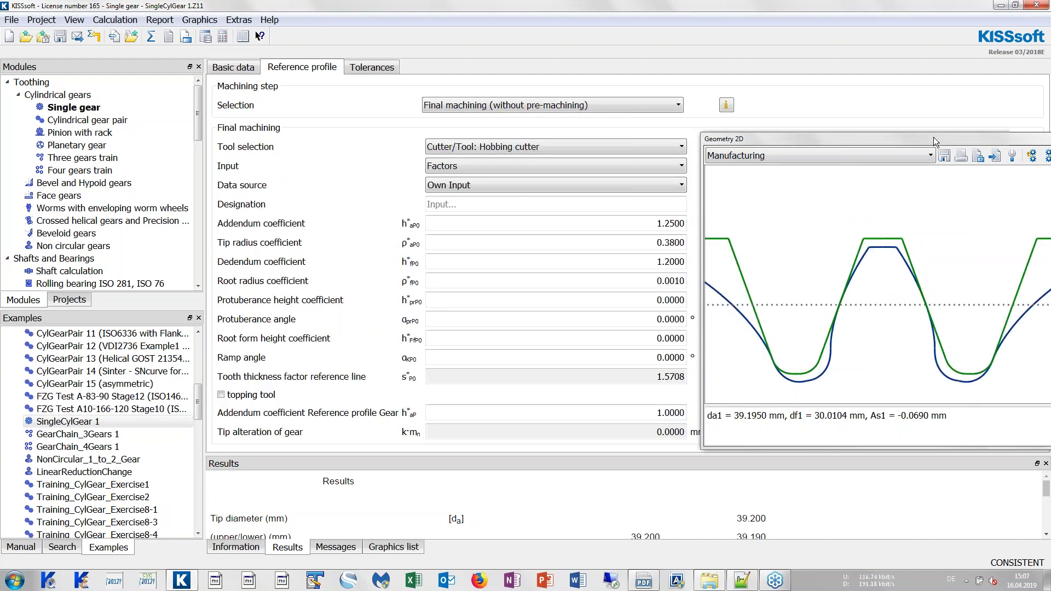
# Open the 2D Cutter/Tool graphic, measure the height from the cutter's root to its reference line, and close the graphic.
pyautogui.click(199, 20)
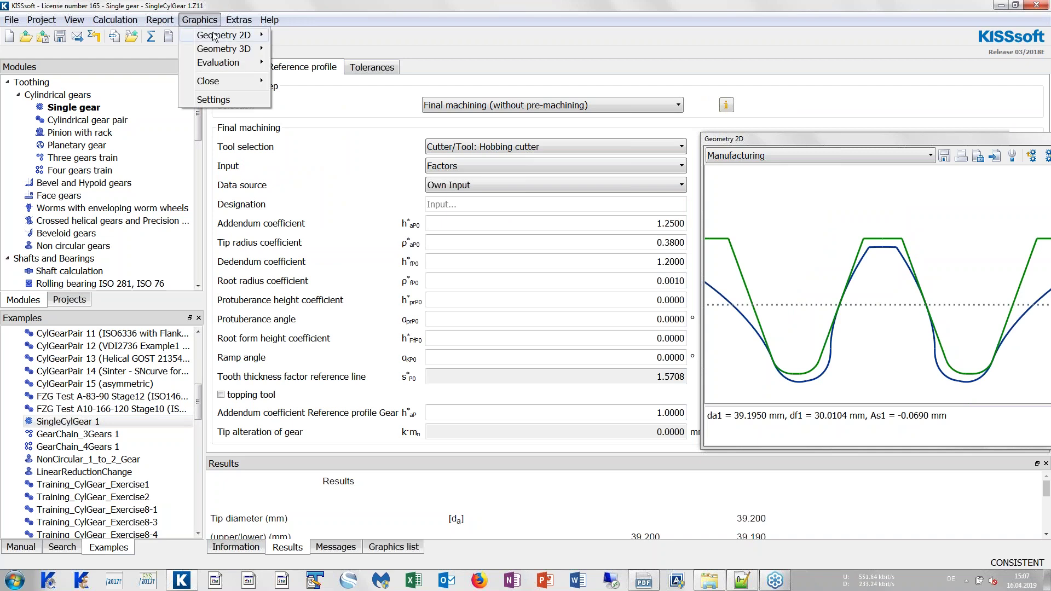
pyautogui.moveTo(214, 36)
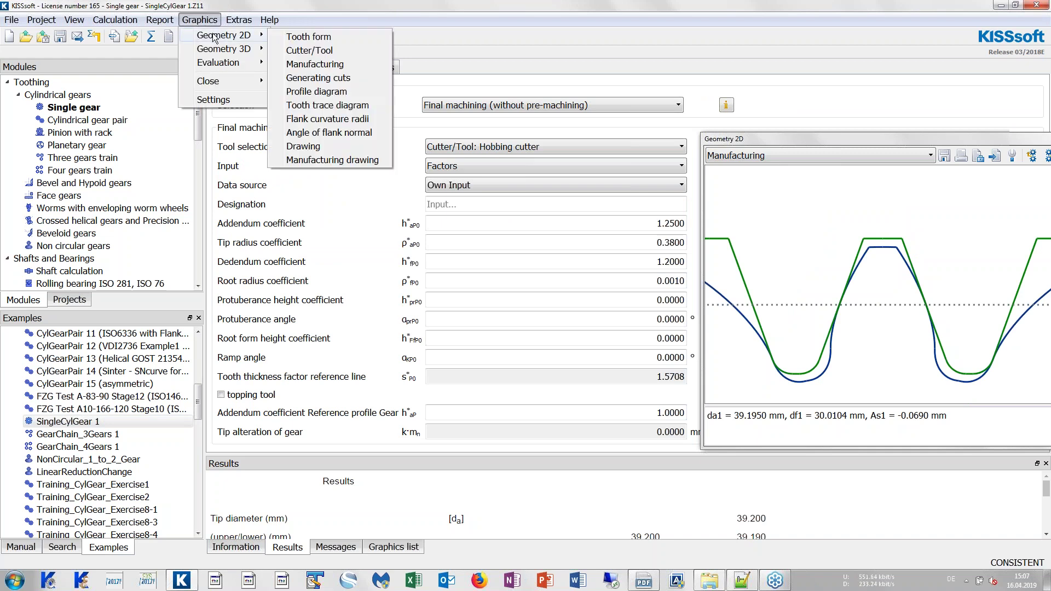
pyautogui.click(324, 51)
pyautogui.scroll(3, 564, 297)
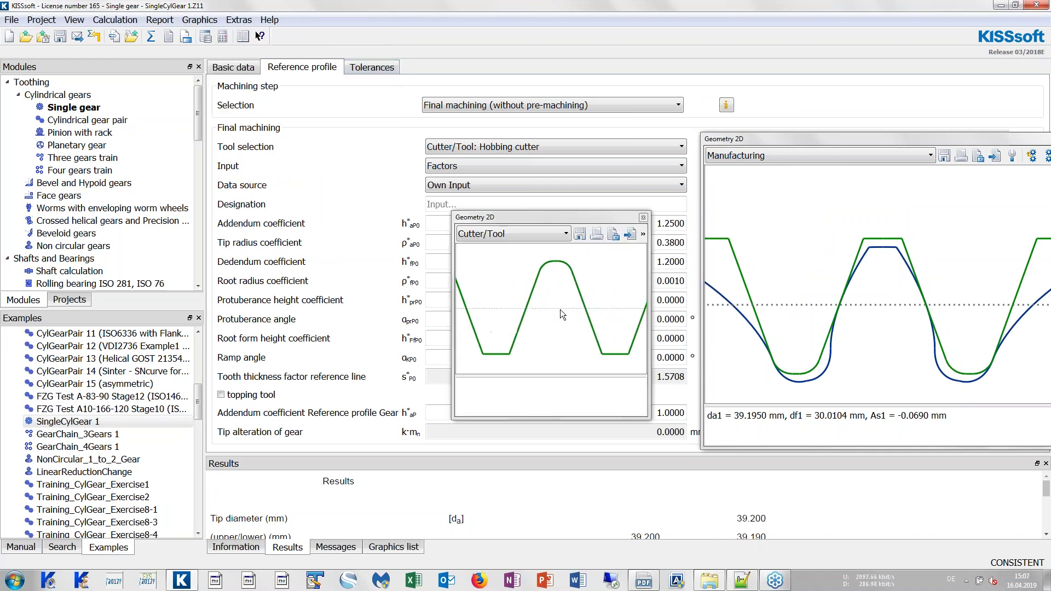
pyautogui.rightClick(508, 345)
pyautogui.click(553, 402)
pyautogui.moveTo(501, 373); pyautogui.dragTo(503, 304)
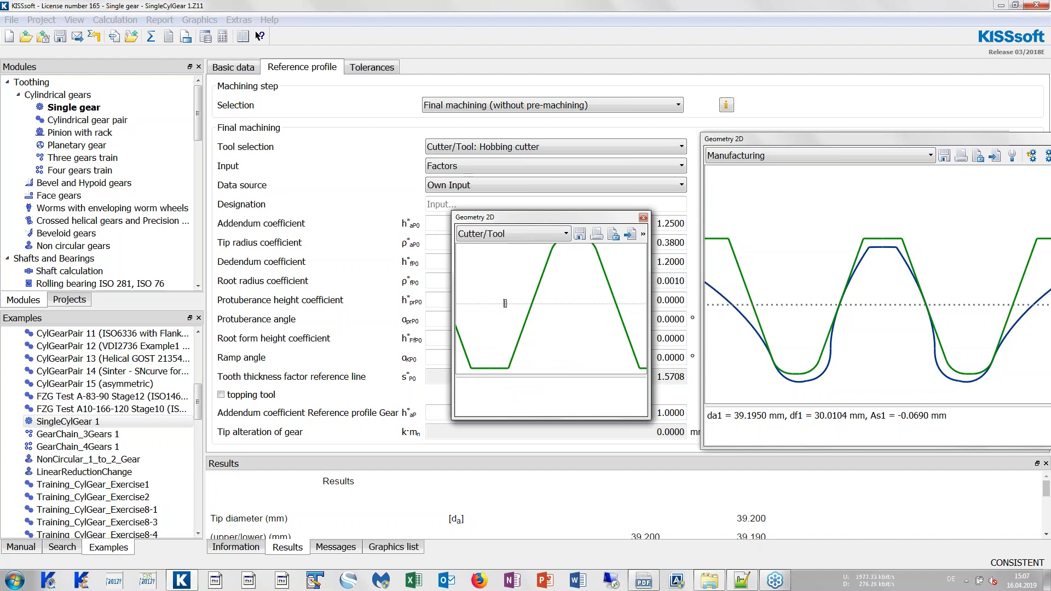
pyautogui.click(643, 218)
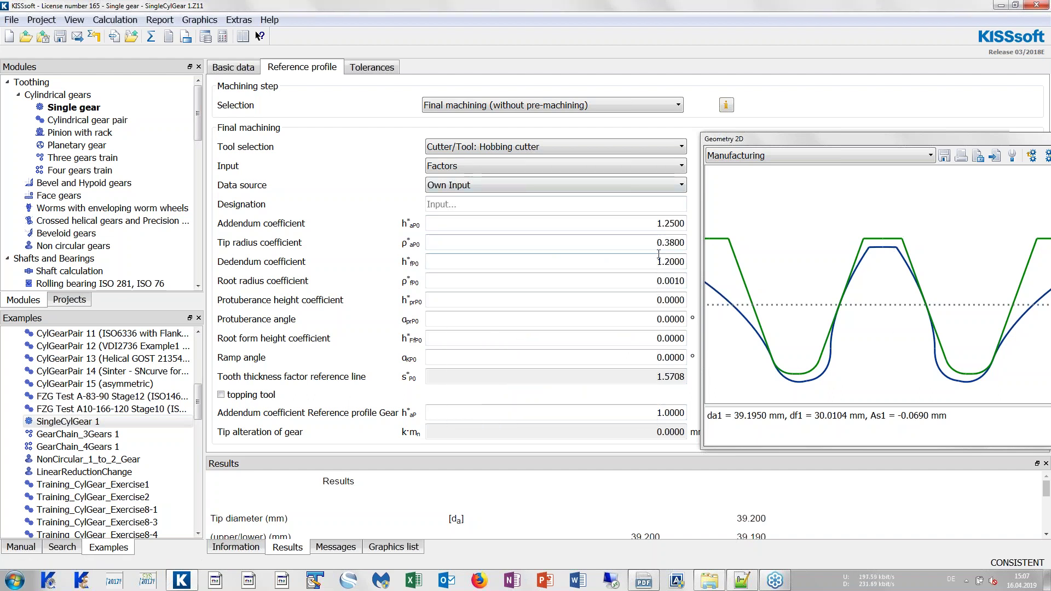
# Examine the cutter's dedendum coefficient together with the gear's normal module.
pyautogui.moveTo(658, 262); pyautogui.dragTo(690, 262)
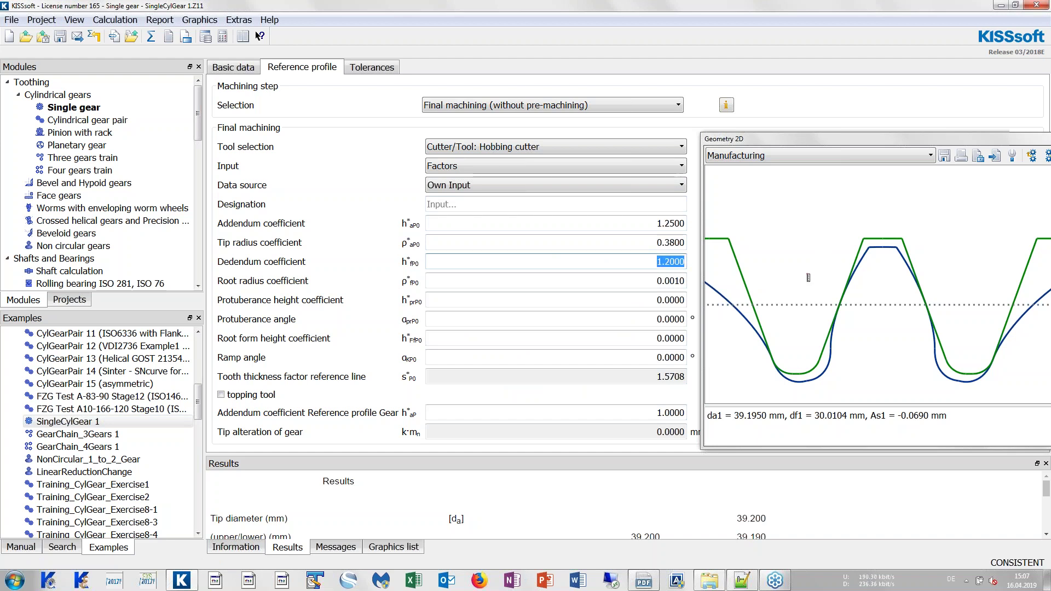
pyautogui.click(657, 262)
pyautogui.moveTo(656, 261); pyautogui.dragTo(686, 261)
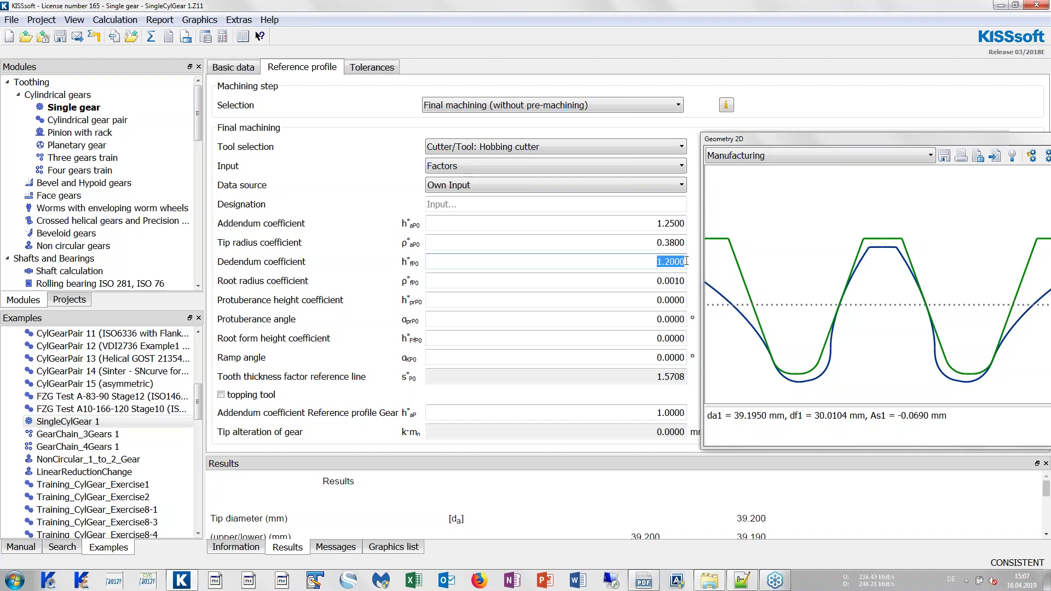
pyautogui.click(233, 66)
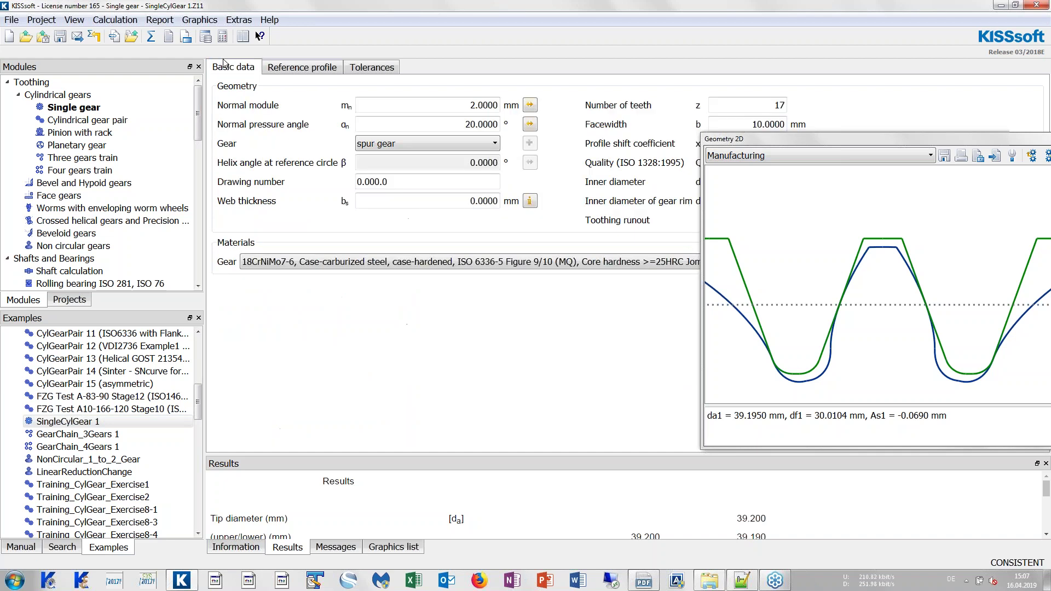
pyautogui.moveTo(471, 105); pyautogui.dragTo(520, 105)
pyautogui.click(301, 67)
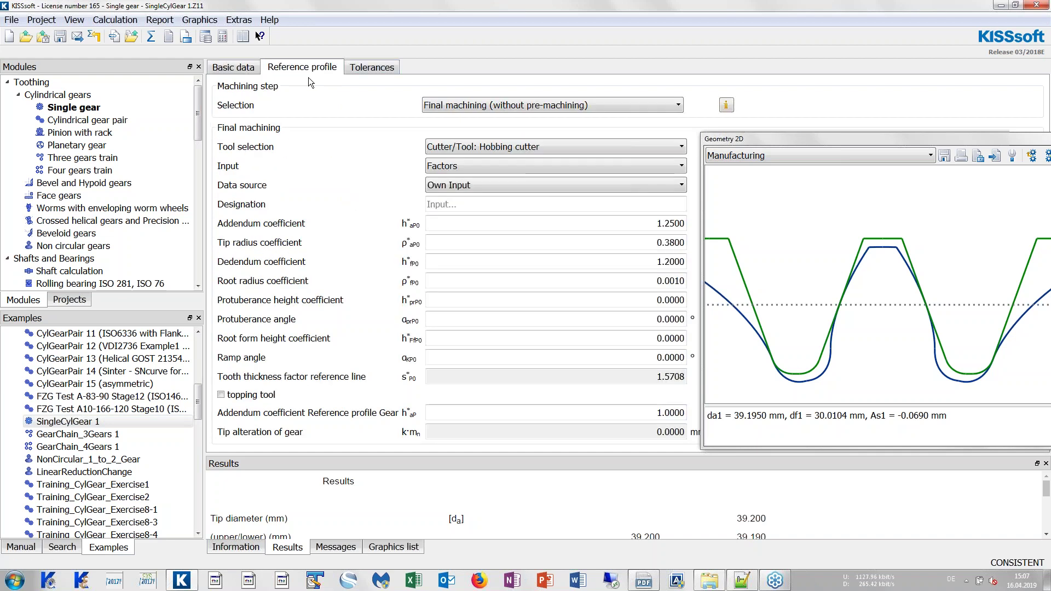
pyautogui.moveTo(656, 261); pyautogui.dragTo(685, 261)
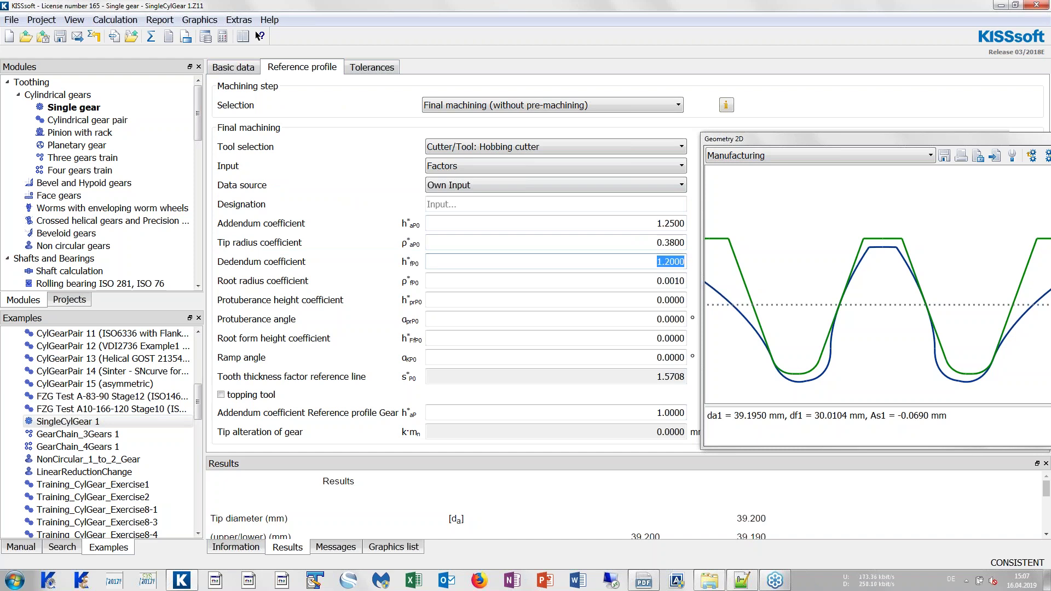
pyautogui.click(655, 264)
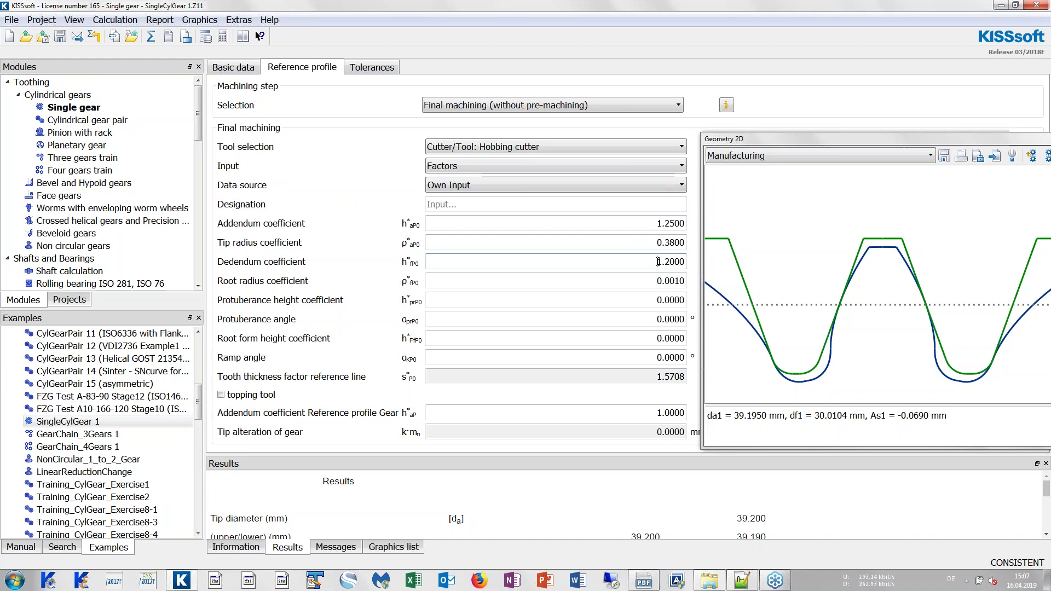
# Measure the profile heights above and below the reference line in the Manufacturing graphic, checking the cutter's addendum coefficient.
pyautogui.scroll(1, 875, 290)
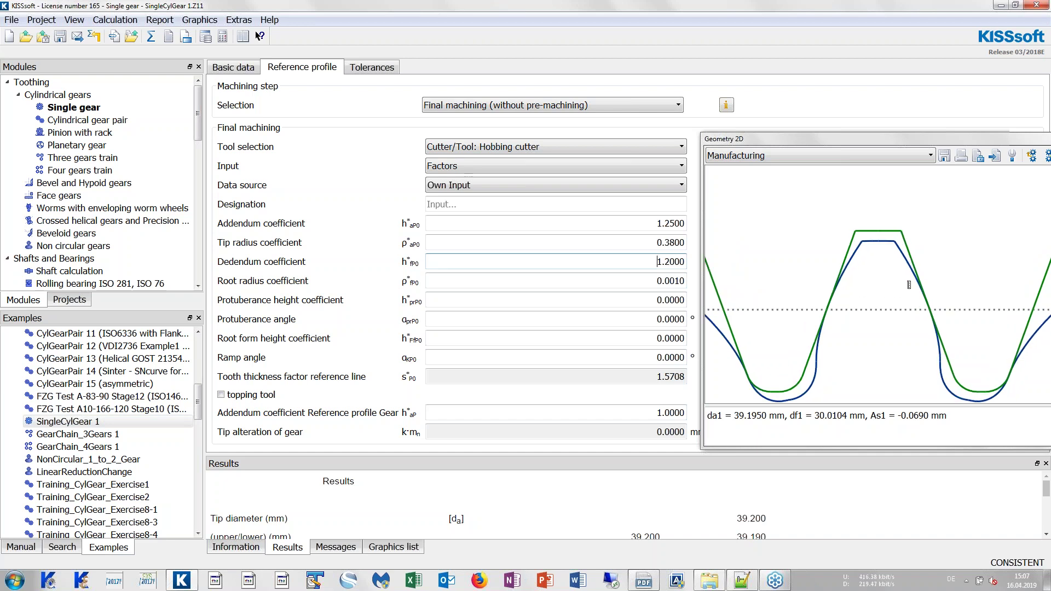
pyautogui.moveTo(879, 309); pyautogui.dragTo(881, 235)
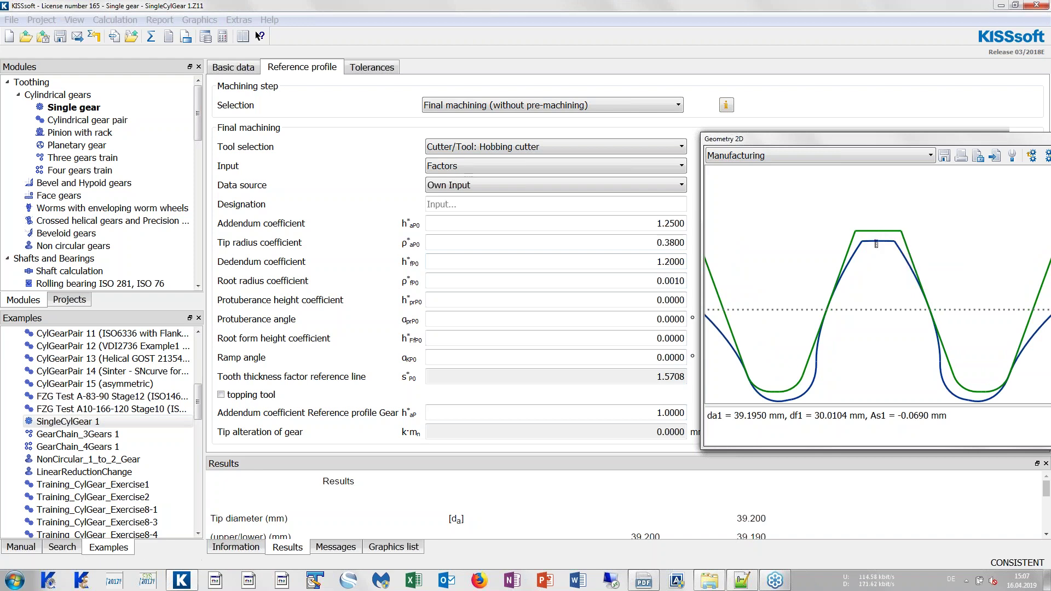
pyautogui.moveTo(642, 225); pyautogui.dragTo(687, 222)
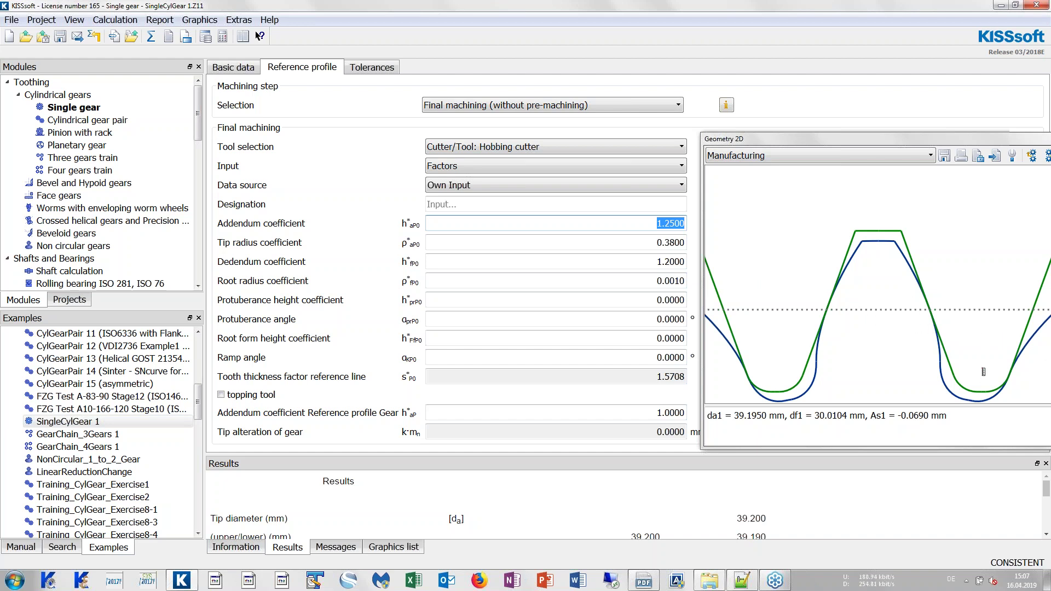
pyautogui.moveTo(974, 391); pyautogui.dragTo(976, 314)
# Examine the cutter's tip radius coefficient against the rounded tooth tips in the Manufacturing graphic.
pyautogui.click(649, 244)
pyautogui.hotkey('shift', 'End')
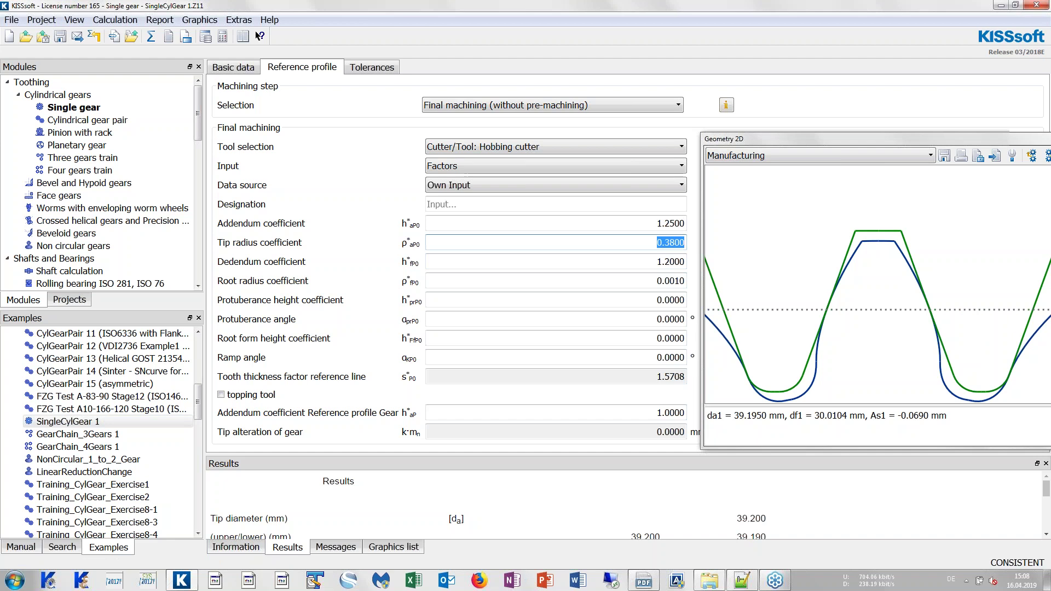
pyautogui.click(655, 243)
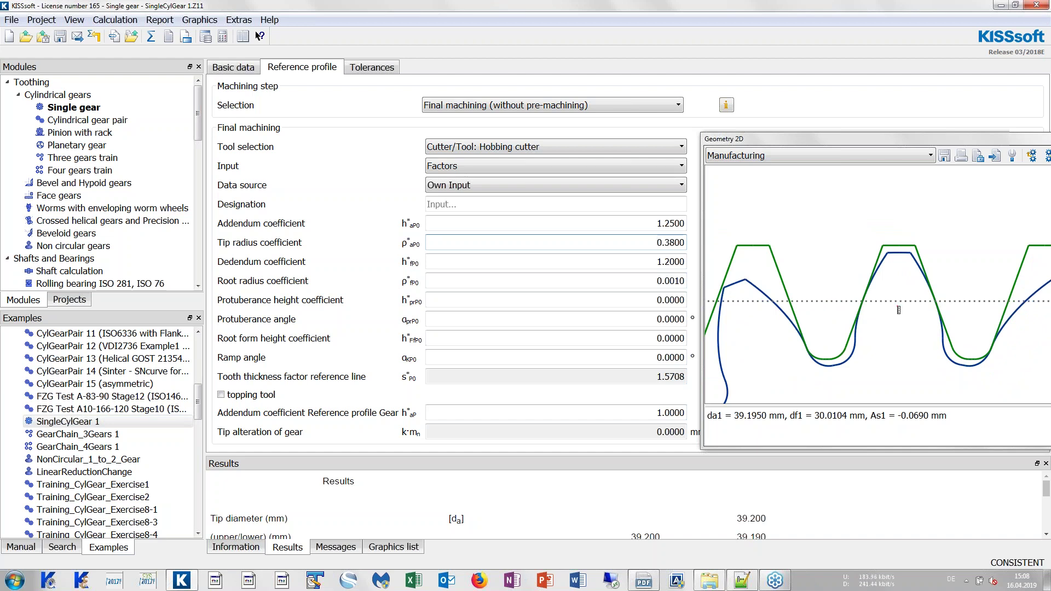
# Show the gear's reference circle in the Manufacturing graphic through the graphic's properties.
pyautogui.rightClick(878, 269)
pyautogui.click(892, 272)
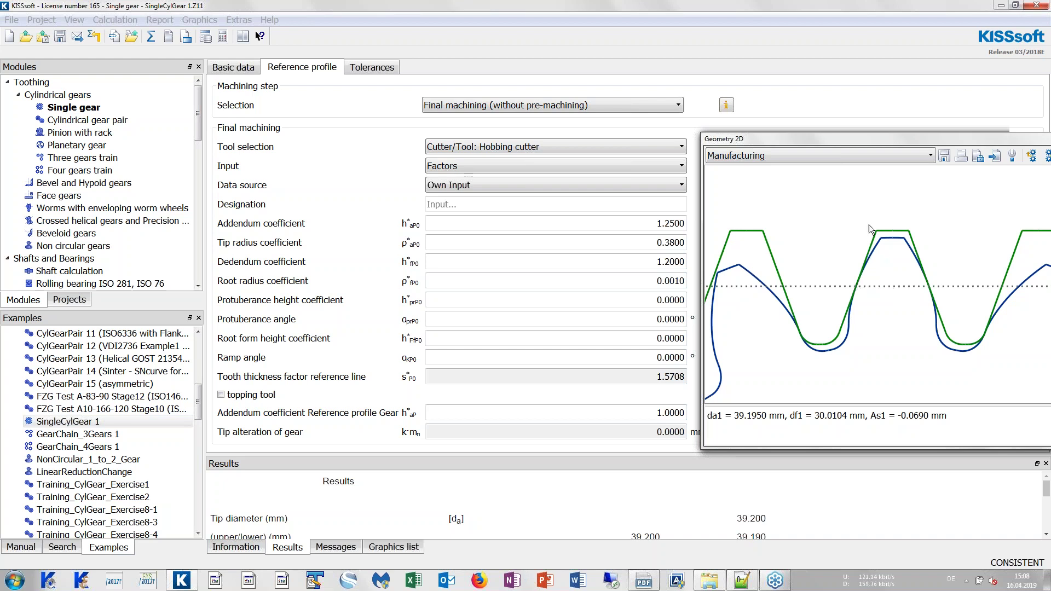
pyautogui.moveTo(878, 139); pyautogui.dragTo(683, 113)
pyautogui.click(817, 129)
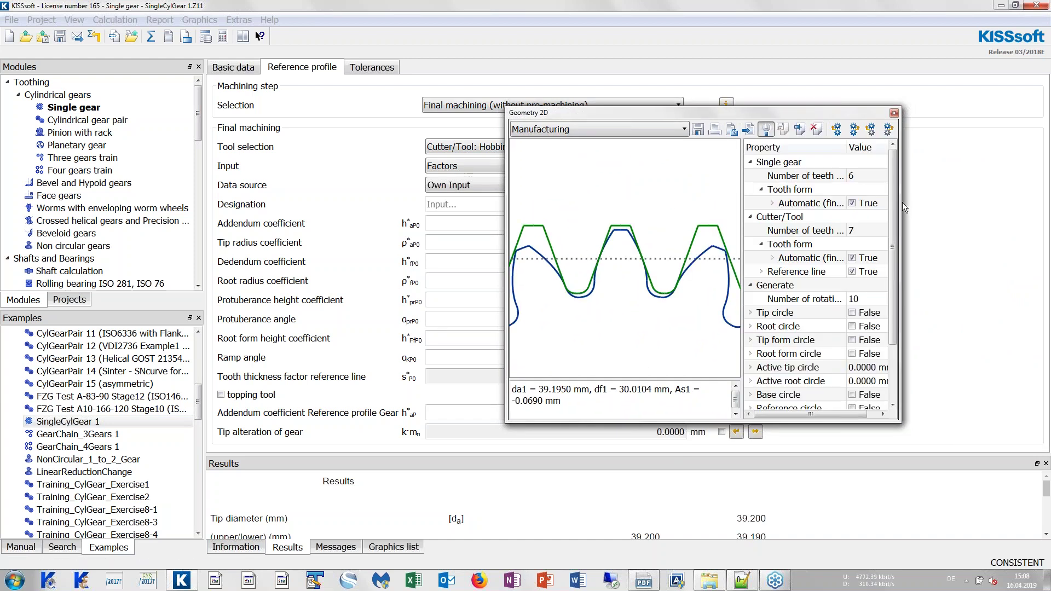
pyautogui.moveTo(902, 201); pyautogui.dragTo(997, 205)
pyautogui.scroll(-2, 913, 248)
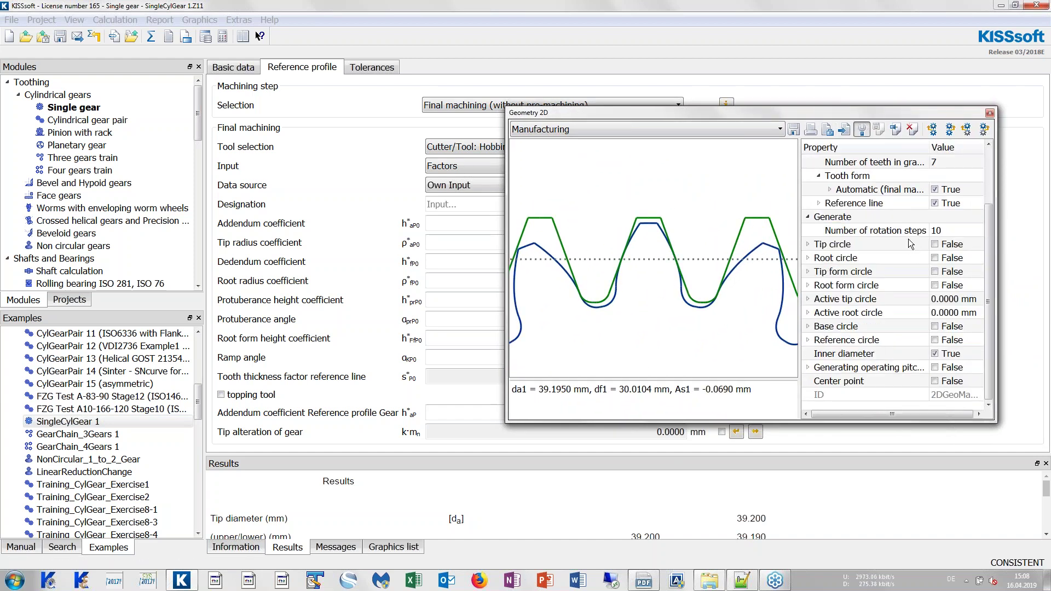
pyautogui.click(935, 342)
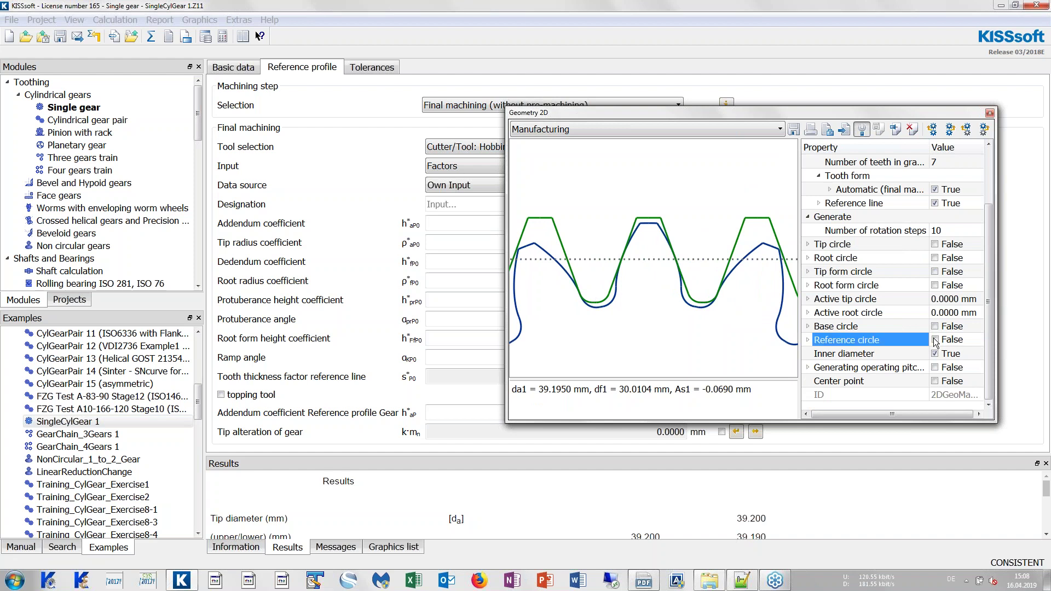
pyautogui.click(862, 130)
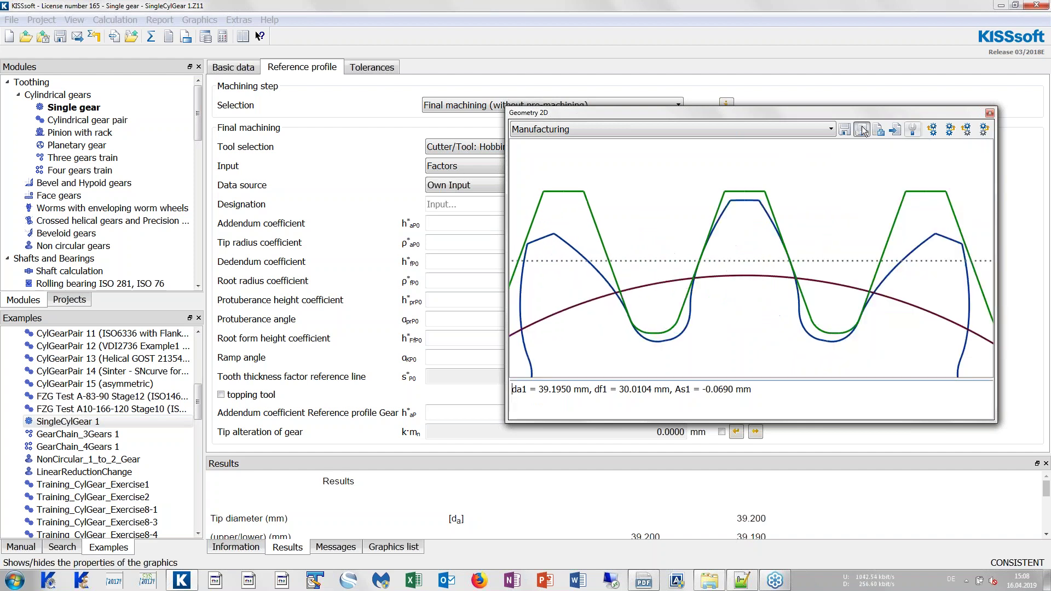
pyautogui.click(878, 130)
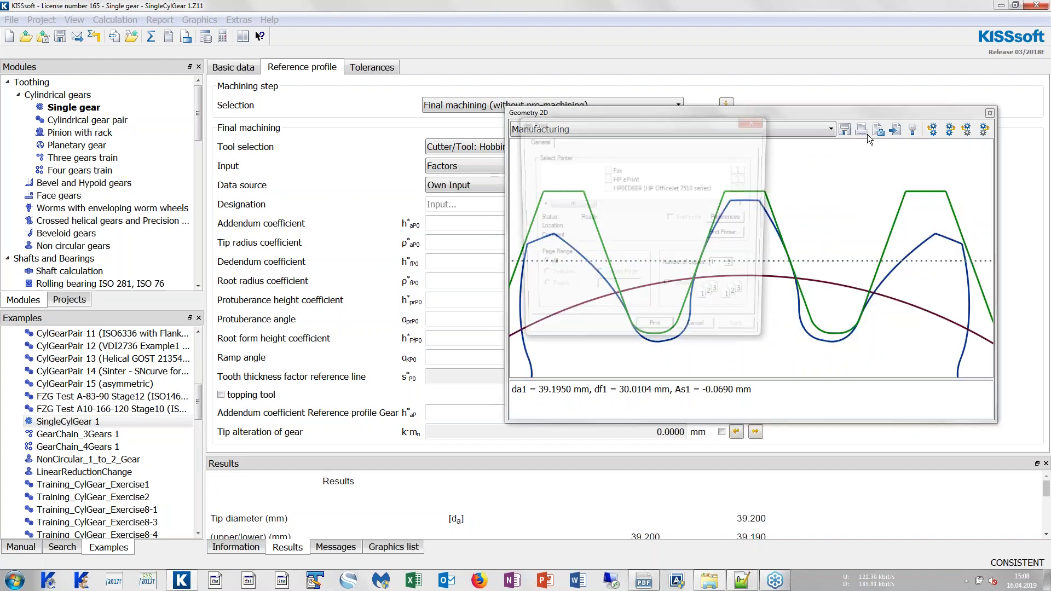
pyautogui.click(757, 120)
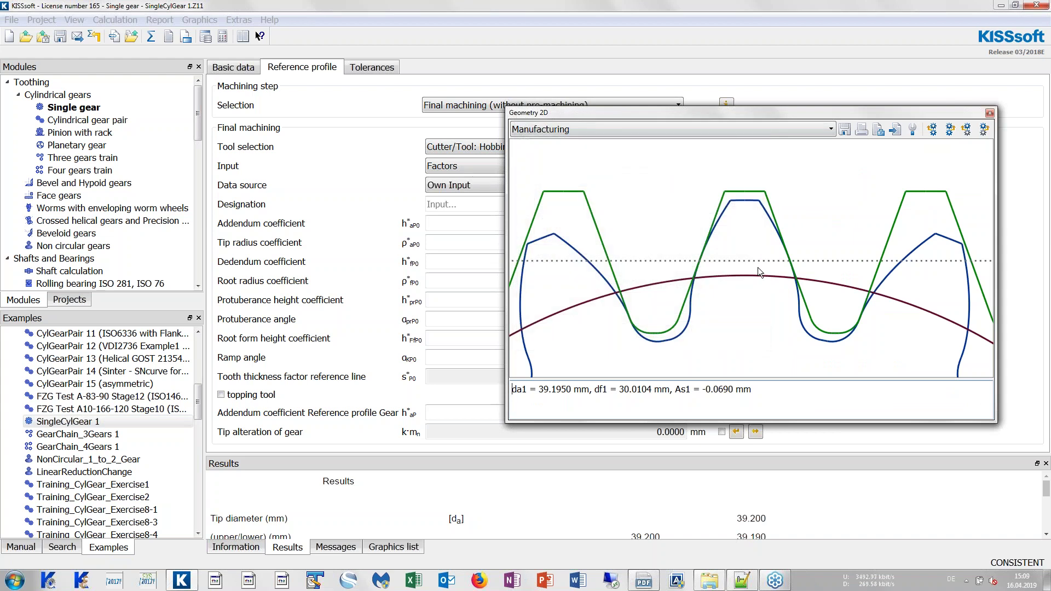
# Dock the Geometry 2D graphic beside the gear inputs and enlarge it to show a full tooth.
pyautogui.scroll(1, 754, 271)
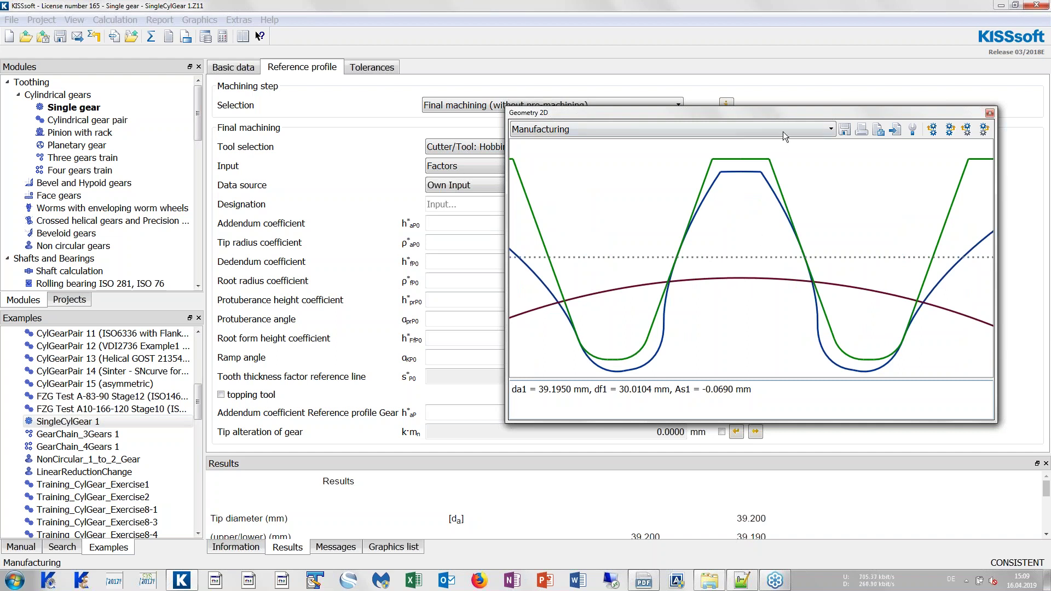
pyautogui.scroll(1, 740, 268)
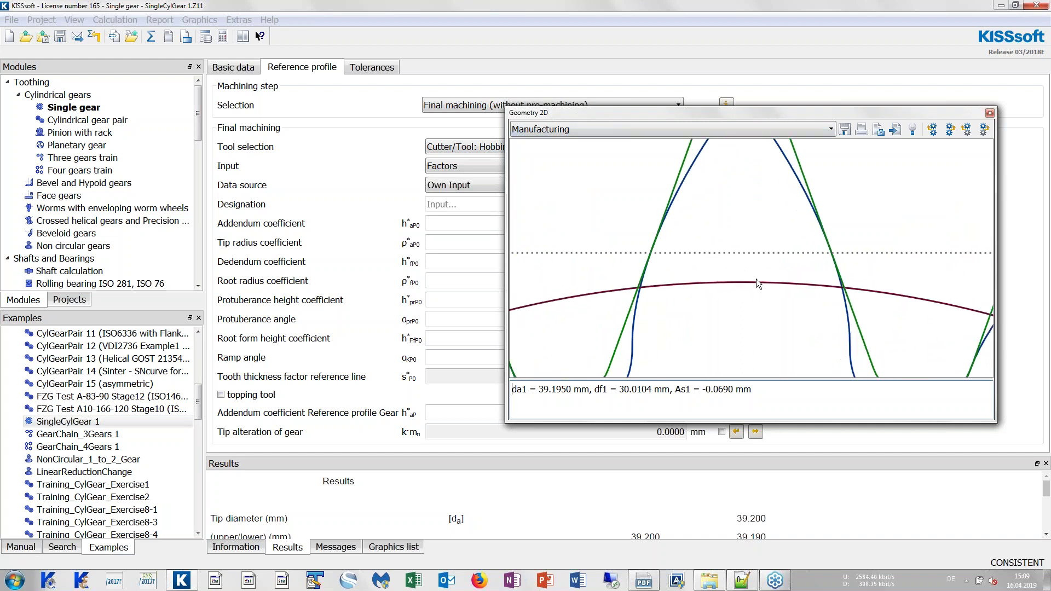
pyautogui.rightClick(749, 289)
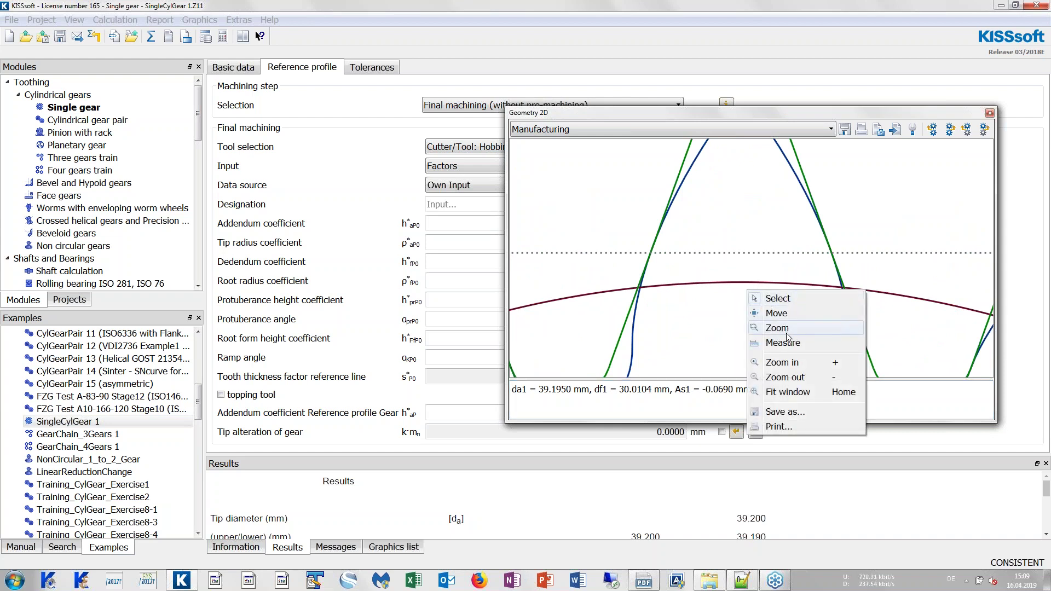
pyautogui.click(778, 314)
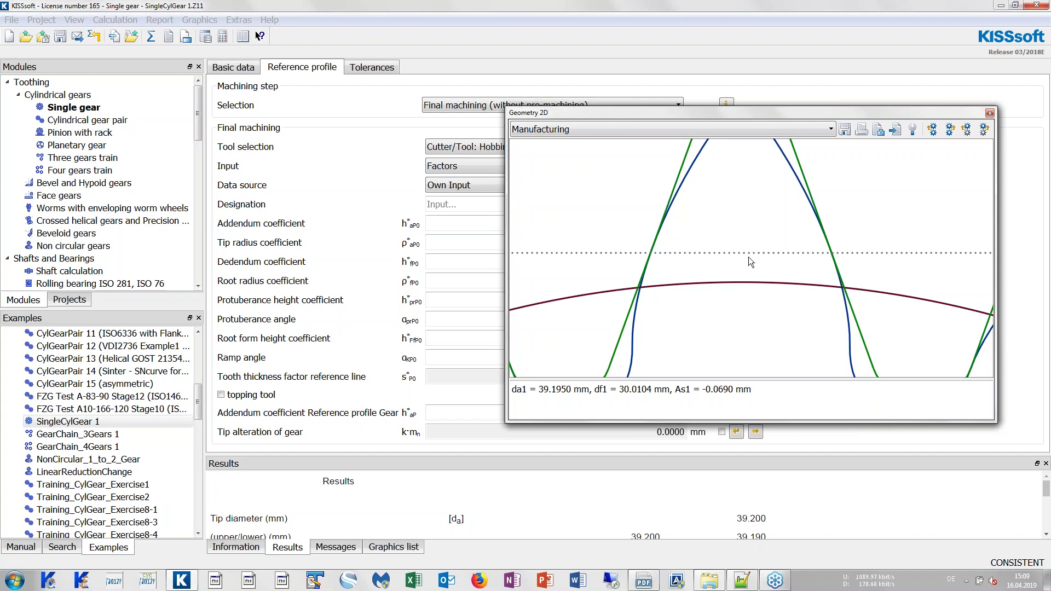
pyautogui.moveTo(740, 117); pyautogui.dragTo(1016, 211)
pyautogui.moveTo(877, 185); pyautogui.dragTo(764, 181)
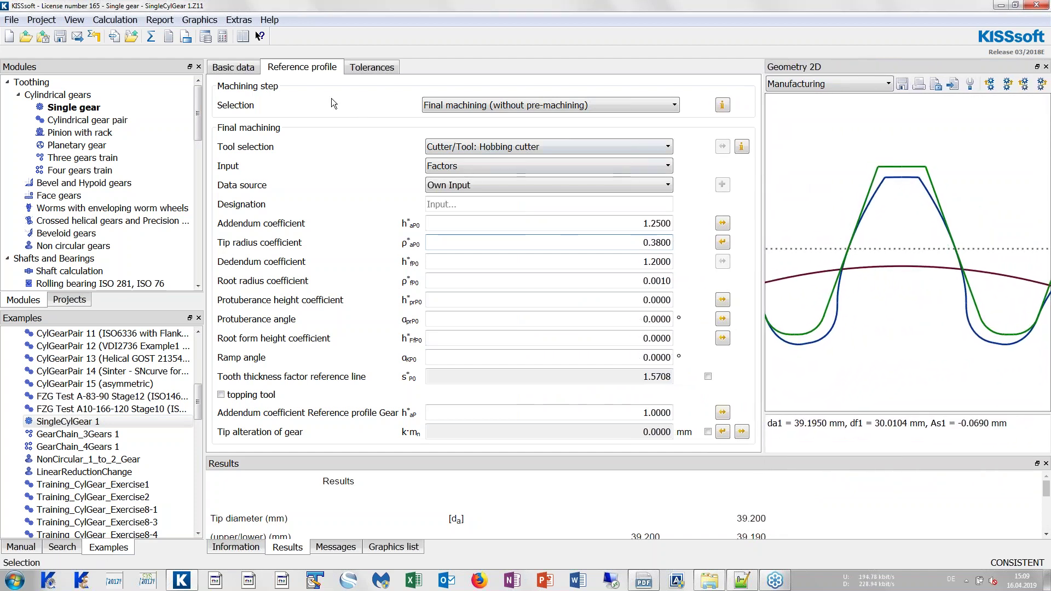
# Set the gear's profile shift coefficient to 0 in the basic data.
pyautogui.click(244, 68)
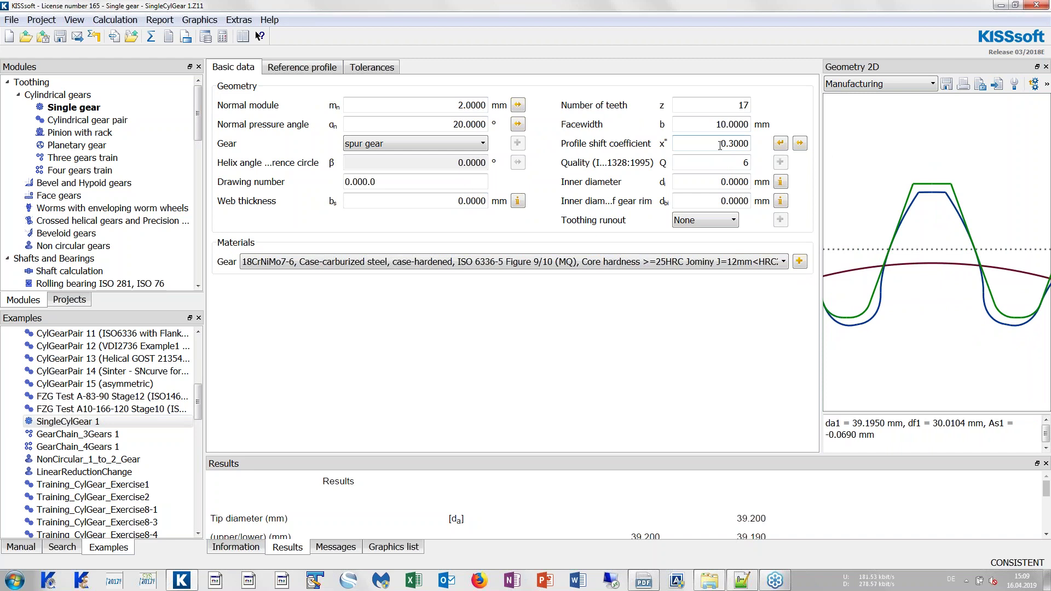
pyautogui.doubleClick(720, 144)
pyautogui.click(721, 144)
pyautogui.doubleClick(723, 143)
pyautogui.write('0')
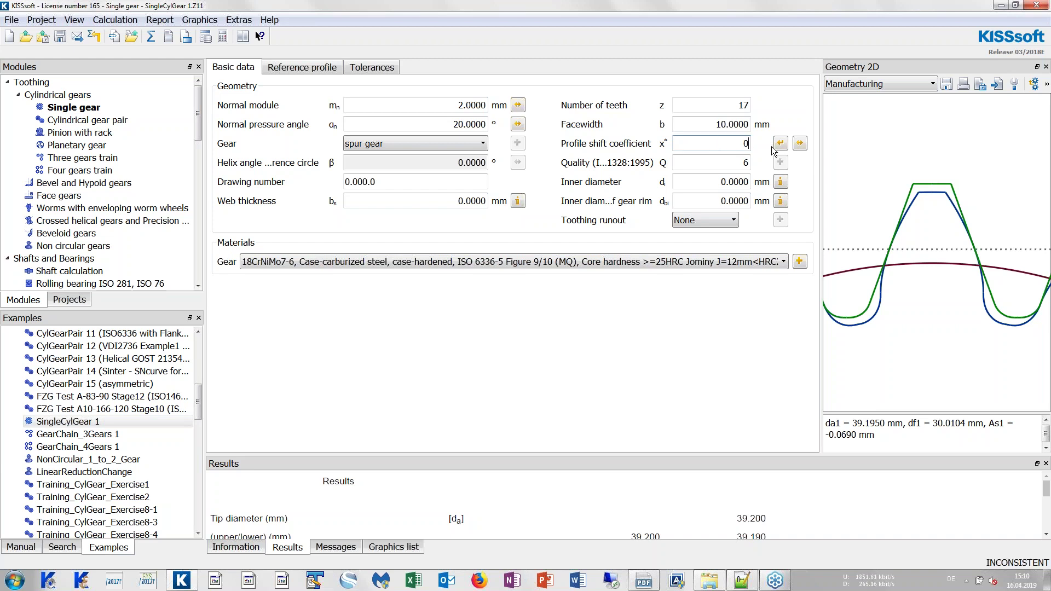
pyautogui.click(705, 162)
pyautogui.click(706, 139)
pyautogui.moveTo(821, 246); pyautogui.dragTo(796, 246)
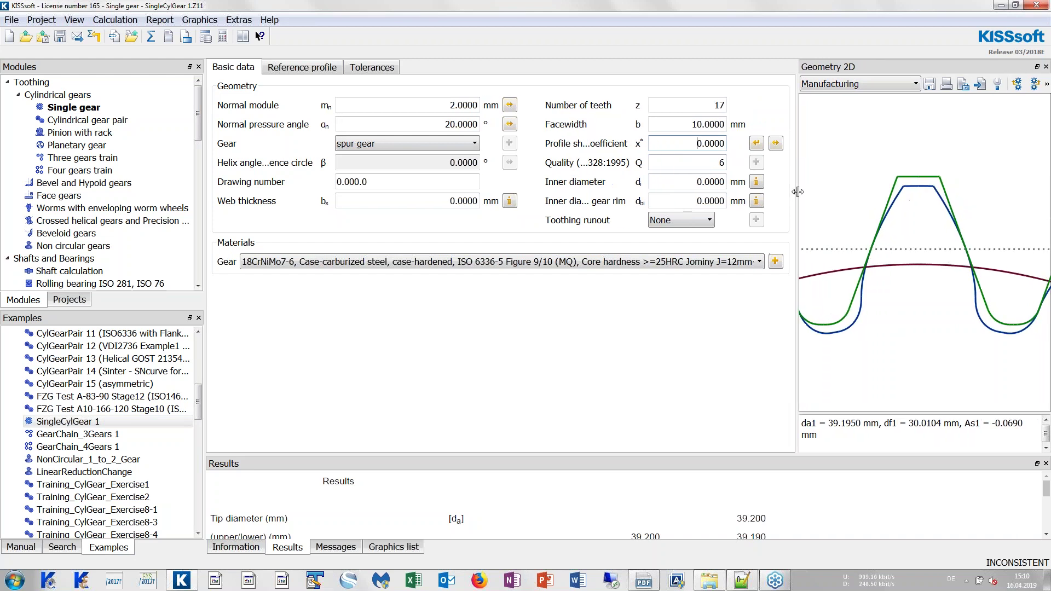
# Review the gear's tolerances and the tooth thickness options for the tooth form calculation, keeping Mean value.
pyautogui.click(386, 70)
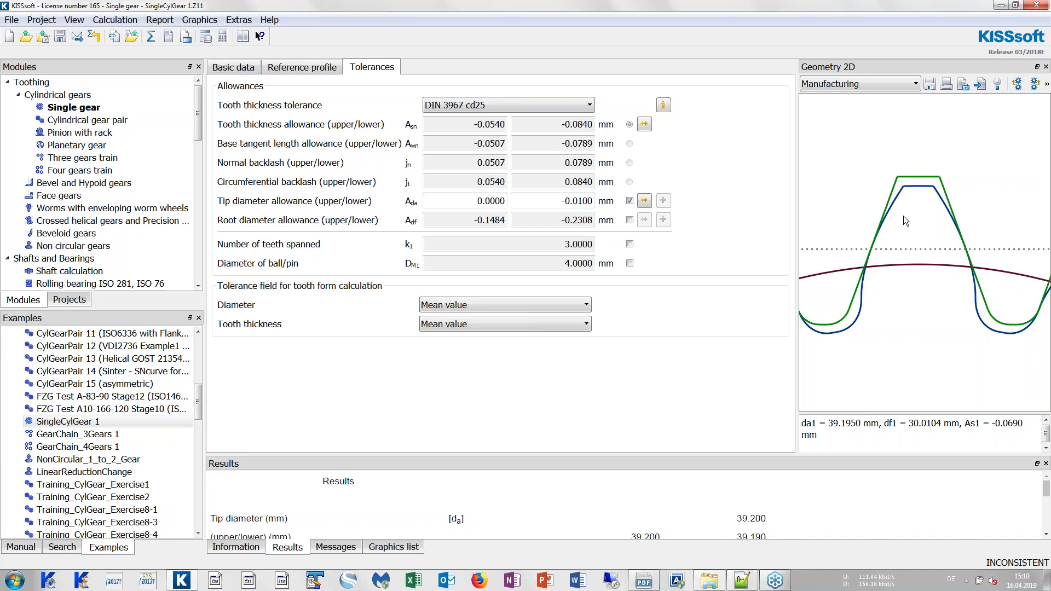
pyautogui.moveTo(799, 227); pyautogui.dragTo(715, 224)
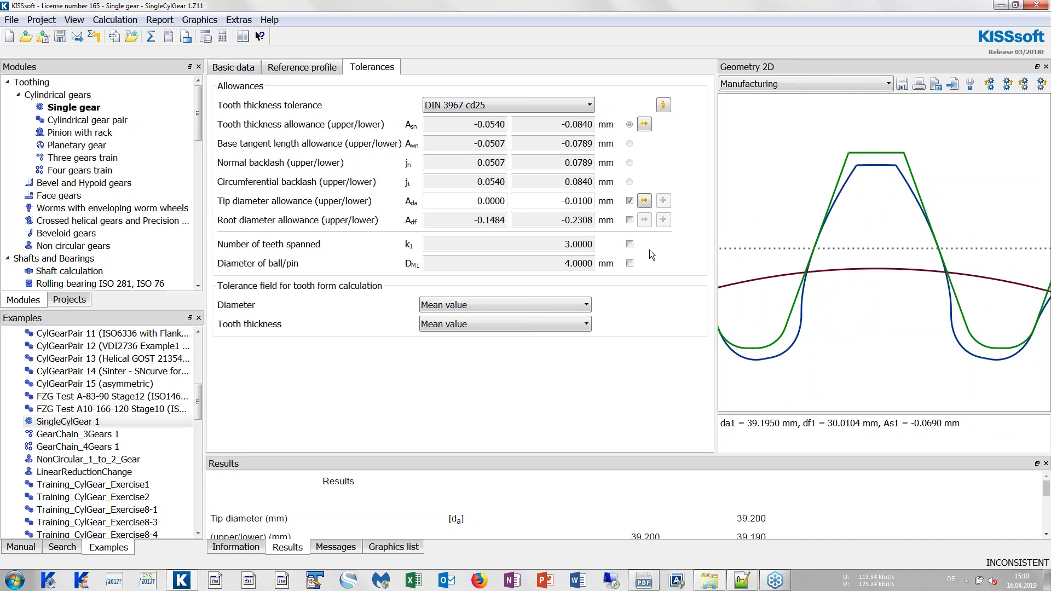
pyautogui.click(479, 324)
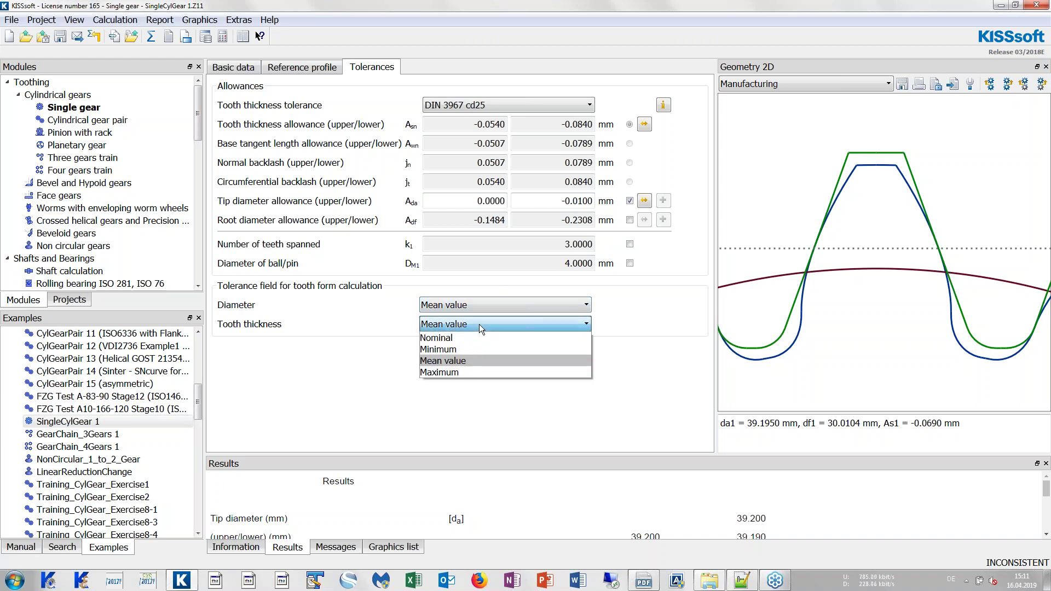
pyautogui.click(462, 359)
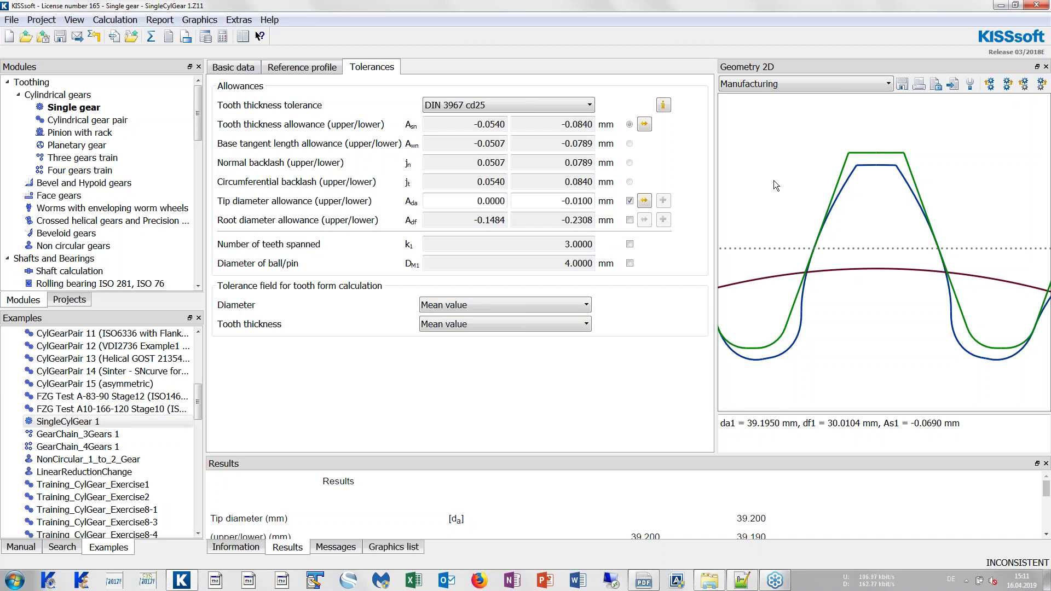
# Set the tooth thickness tolerance to No backlash and recalculate the gear, accepting the undercut warning.
pyautogui.click(543, 106)
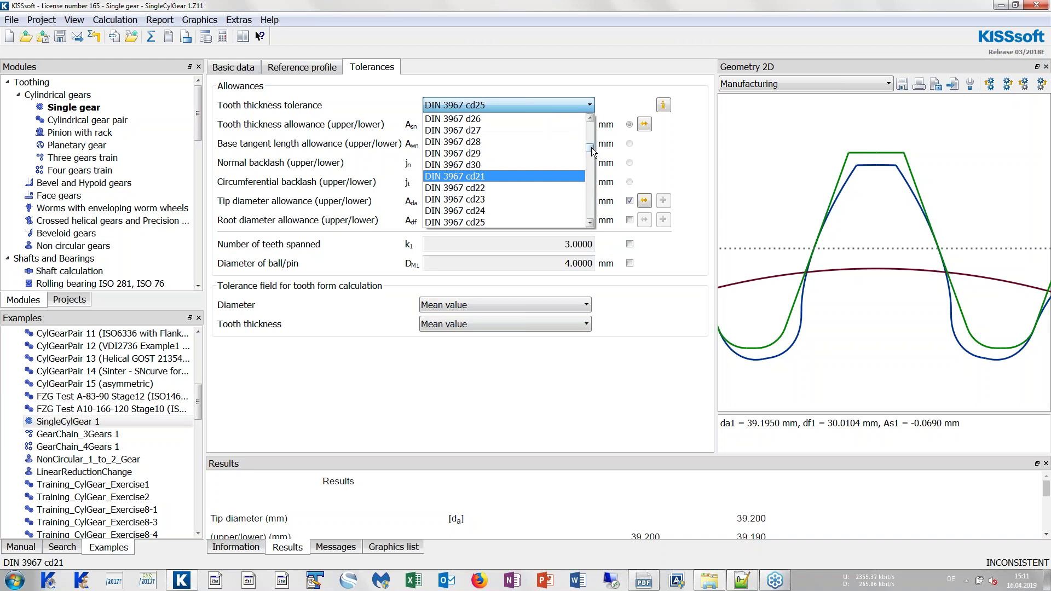
pyautogui.moveTo(591, 147); pyautogui.dragTo(590, 125)
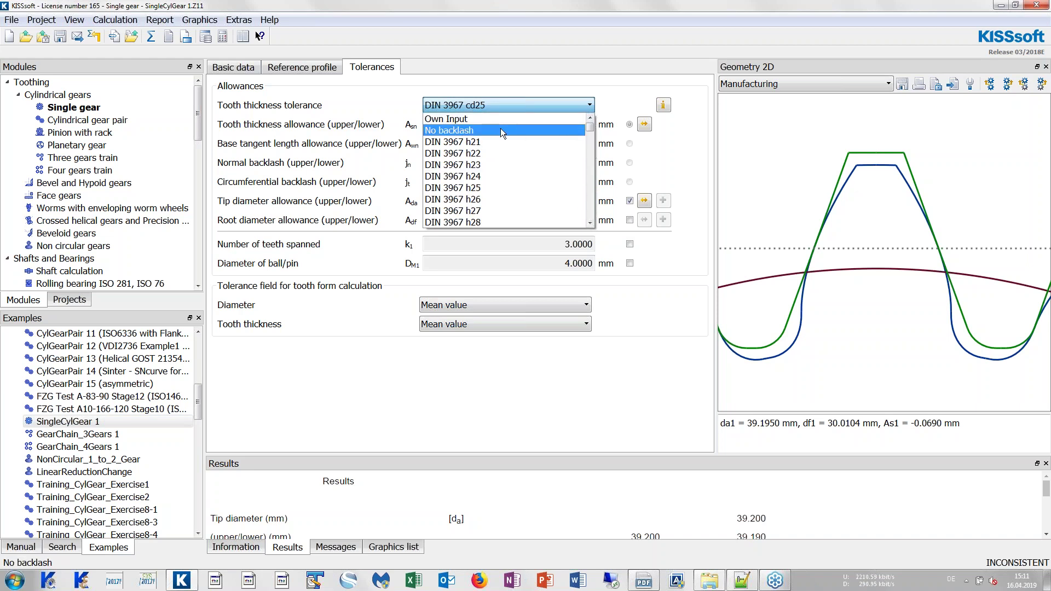
pyautogui.click(500, 130)
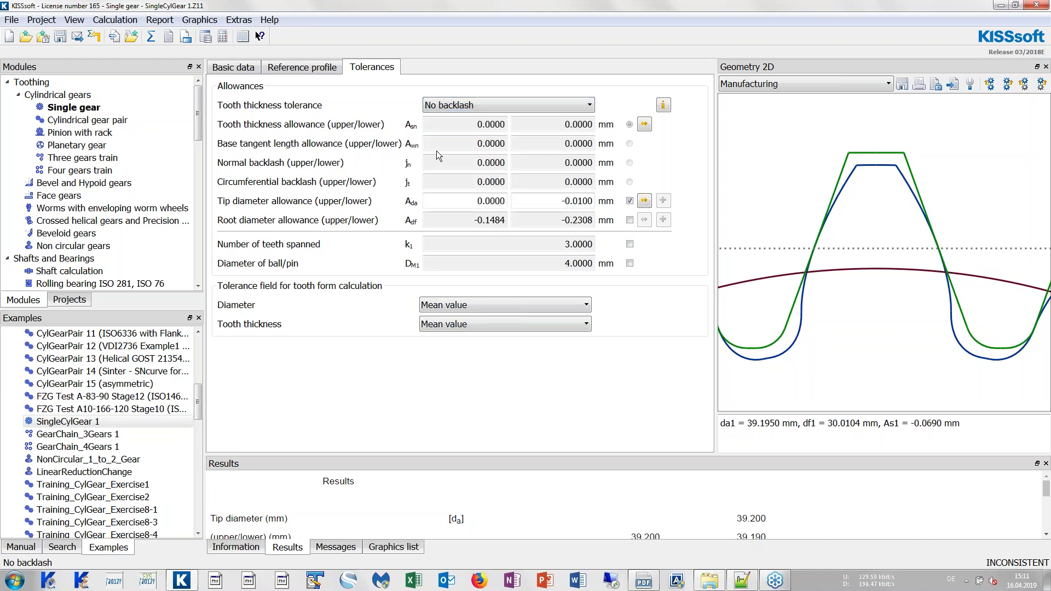
pyautogui.click(157, 40)
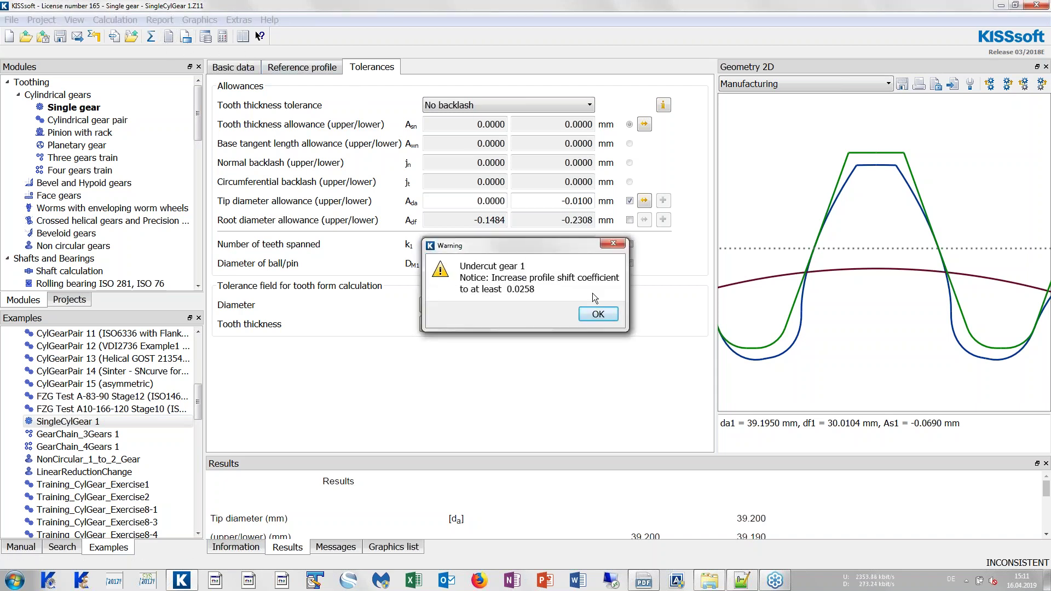
pyautogui.click(598, 314)
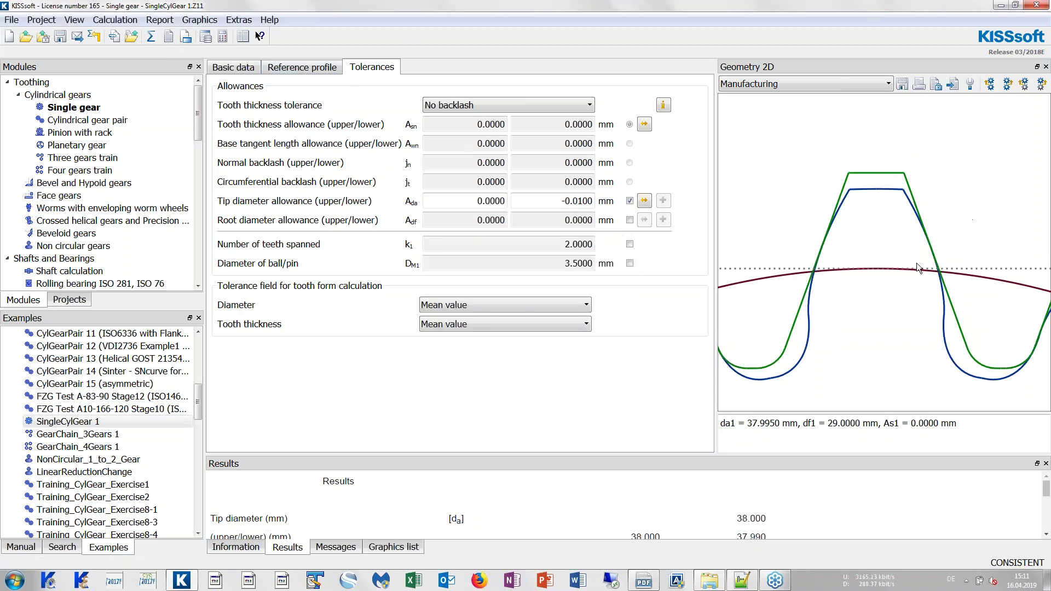
pyautogui.scroll(-5, 894, 273)
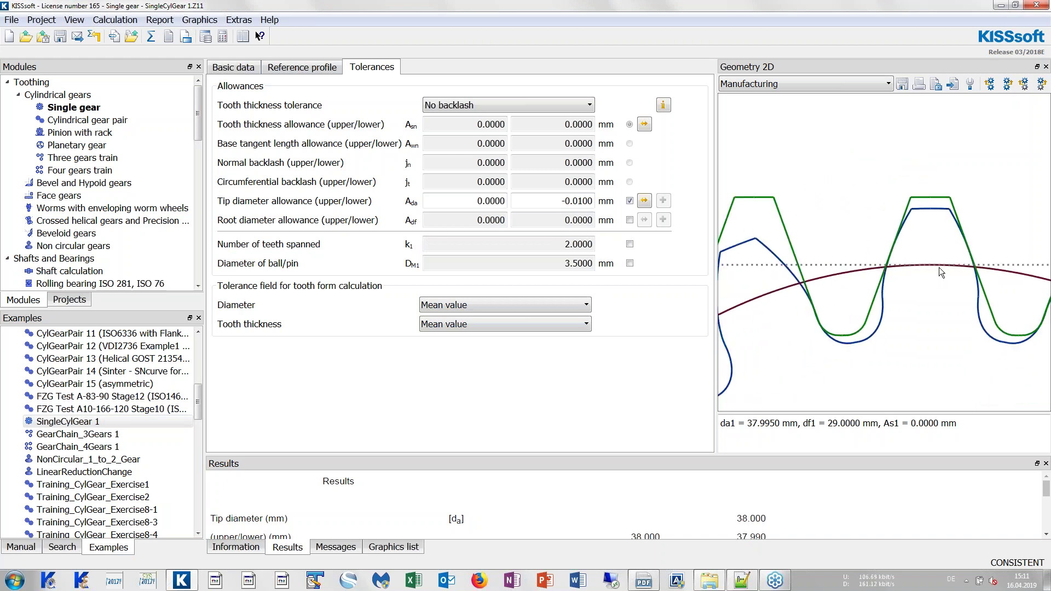
# Set the gear's profile shift coefficient to 0.3 and recalculate the gear.
pyautogui.click(235, 68)
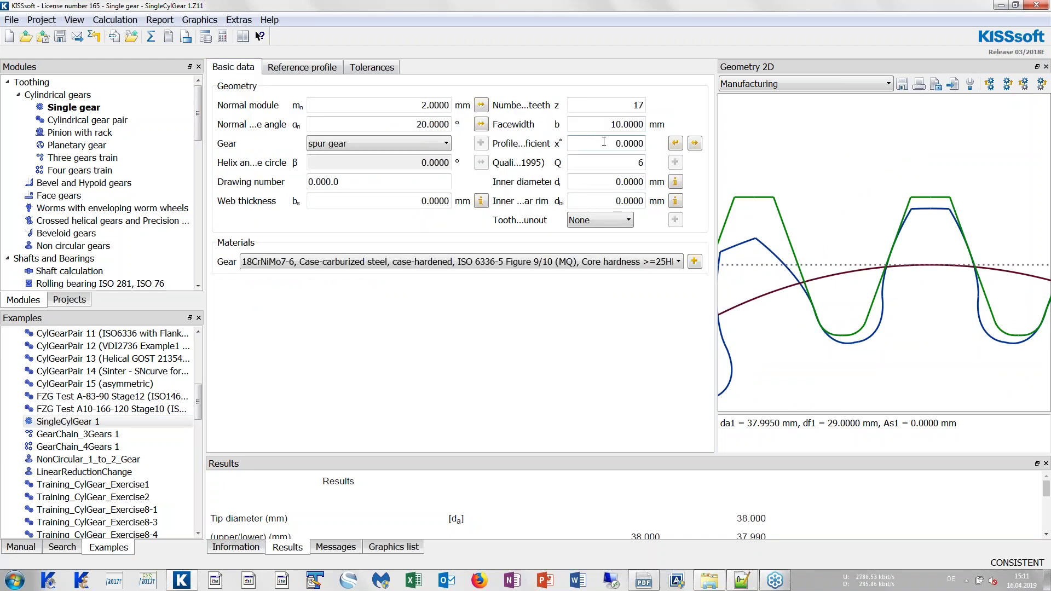
pyautogui.moveTo(622, 144); pyautogui.dragTo(644, 143)
pyautogui.write('3')
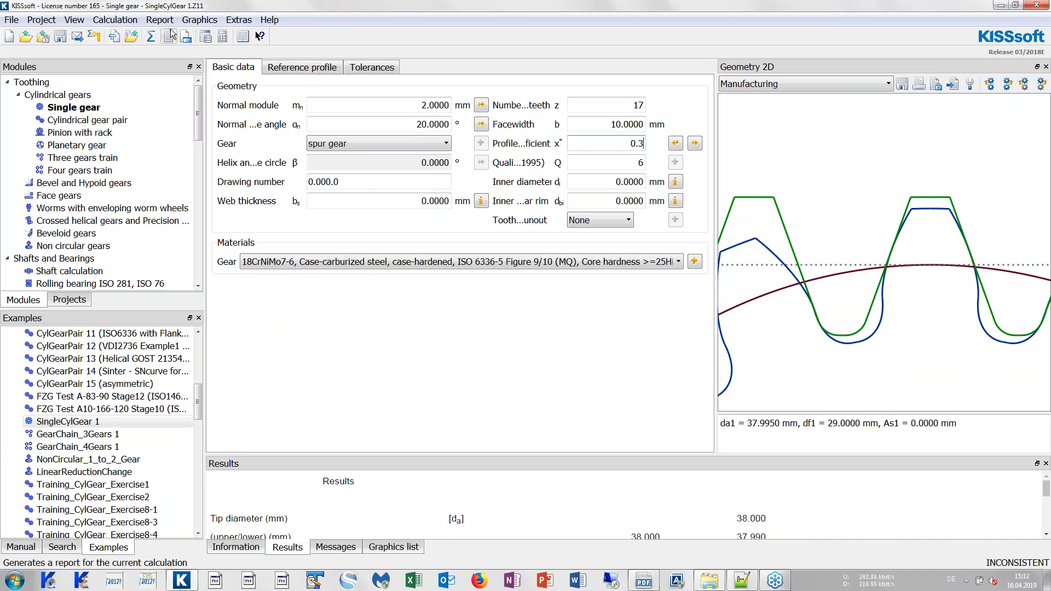
pyautogui.click(151, 36)
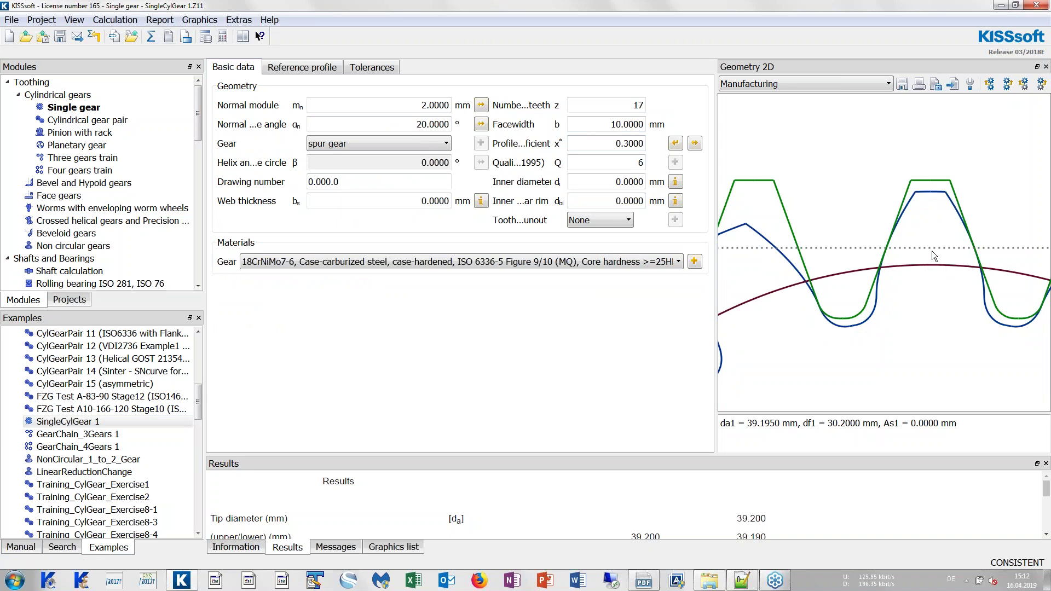
# Measure the distance from the gear's reference circle to the cutter's reference line in the Manufacturing graphic.
pyautogui.scroll(3, 935, 252)
pyautogui.rightClick(924, 276)
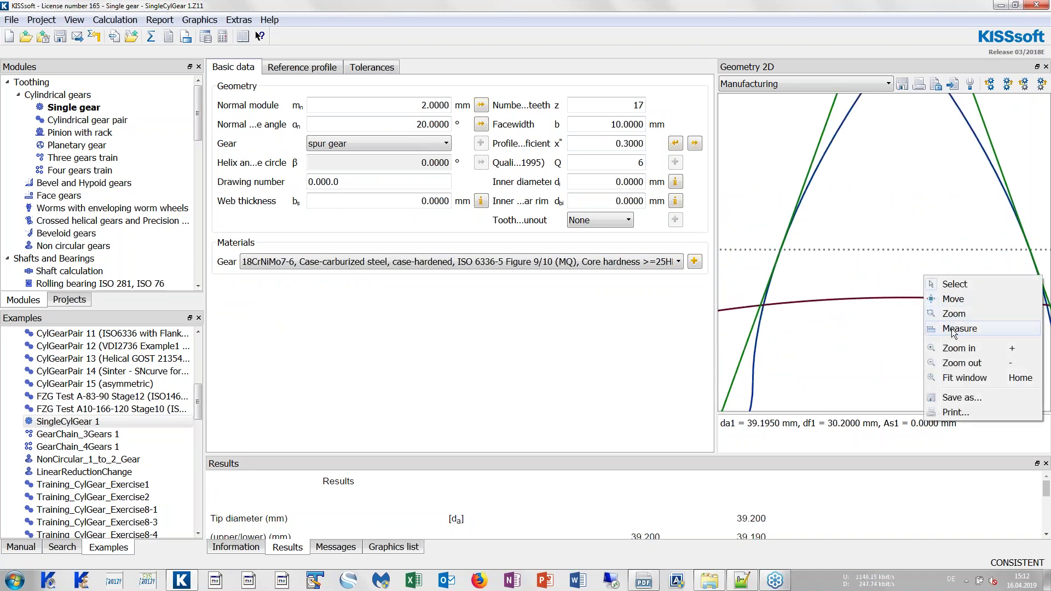
pyautogui.click(953, 328)
pyautogui.click(909, 301)
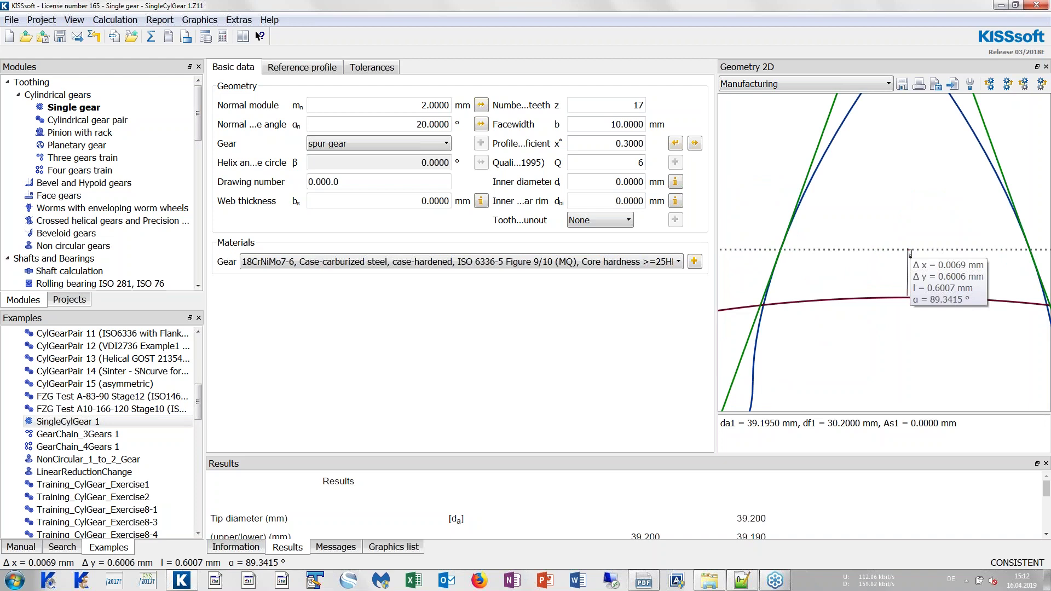
pyautogui.click(909, 252)
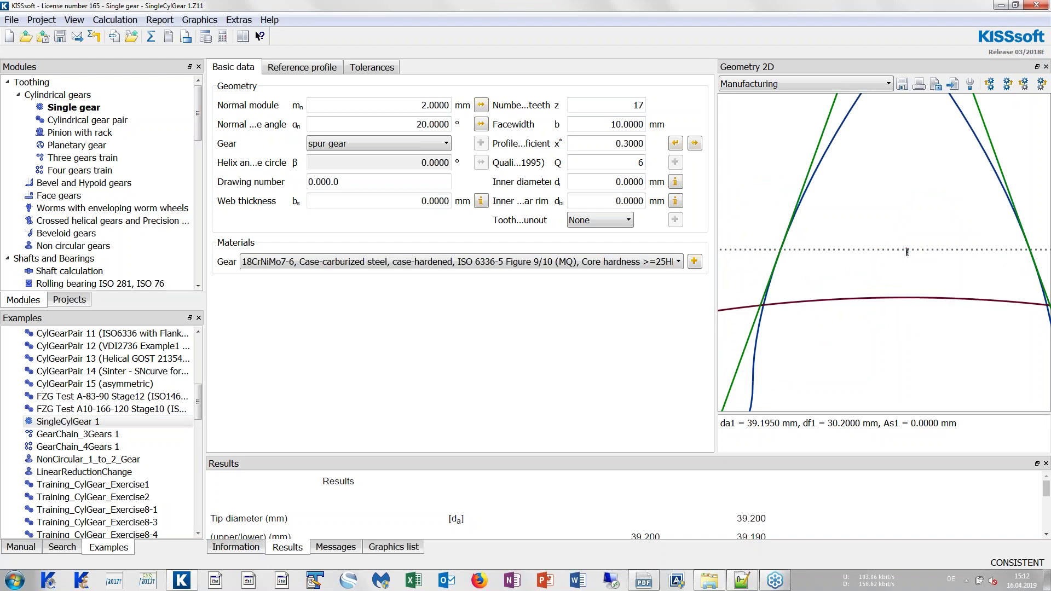
# Set the tooth thickness tolerance to DIN 3967 cd25 and run the calculation.
pyautogui.click(383, 68)
pyautogui.click(566, 105)
pyautogui.moveTo(590, 130); pyautogui.dragTo(587, 158)
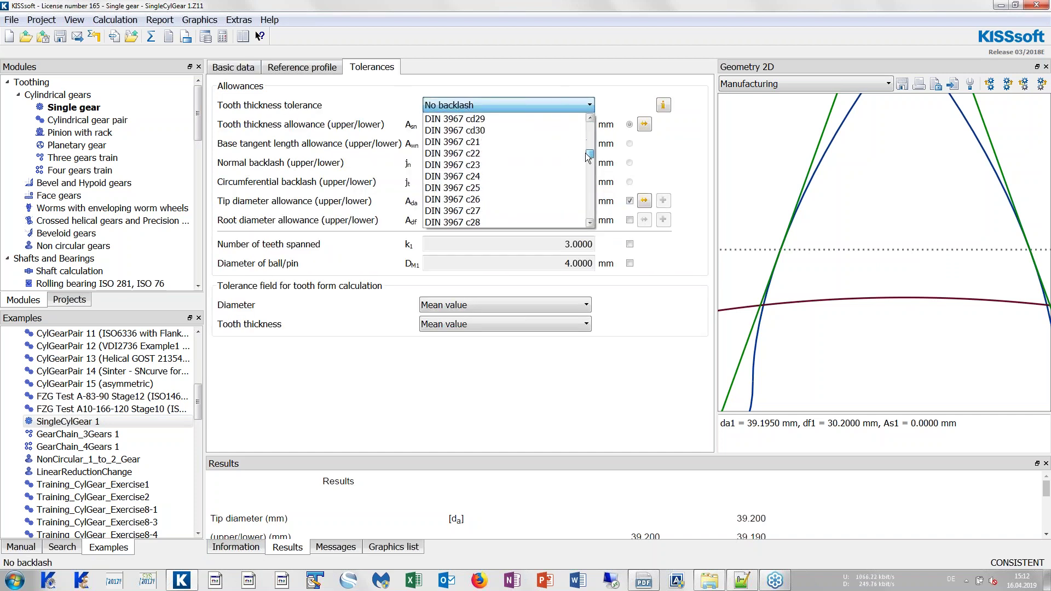
pyautogui.scroll(2, 546, 166)
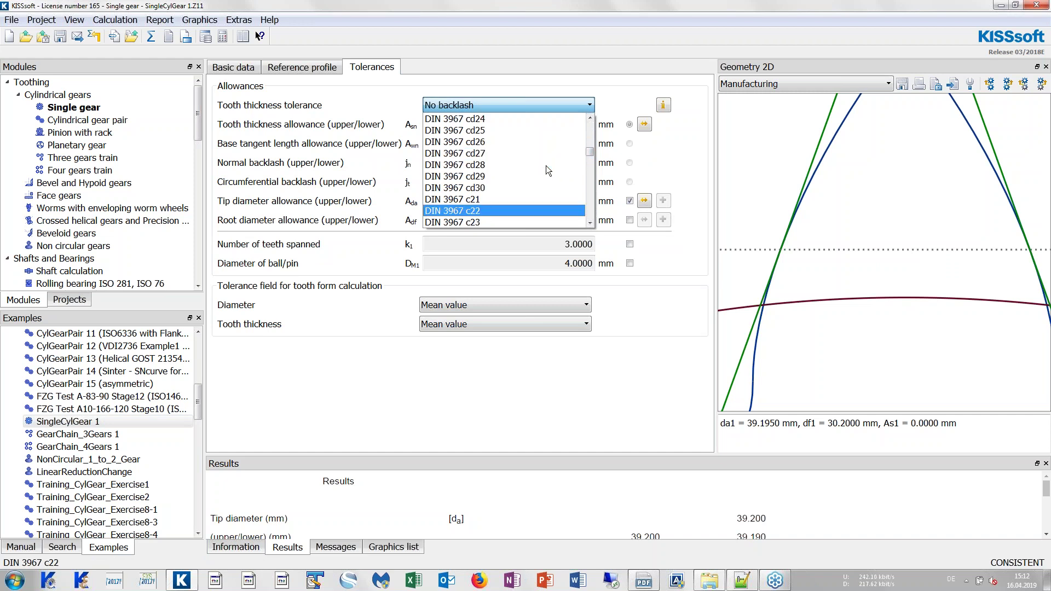
pyautogui.click(504, 132)
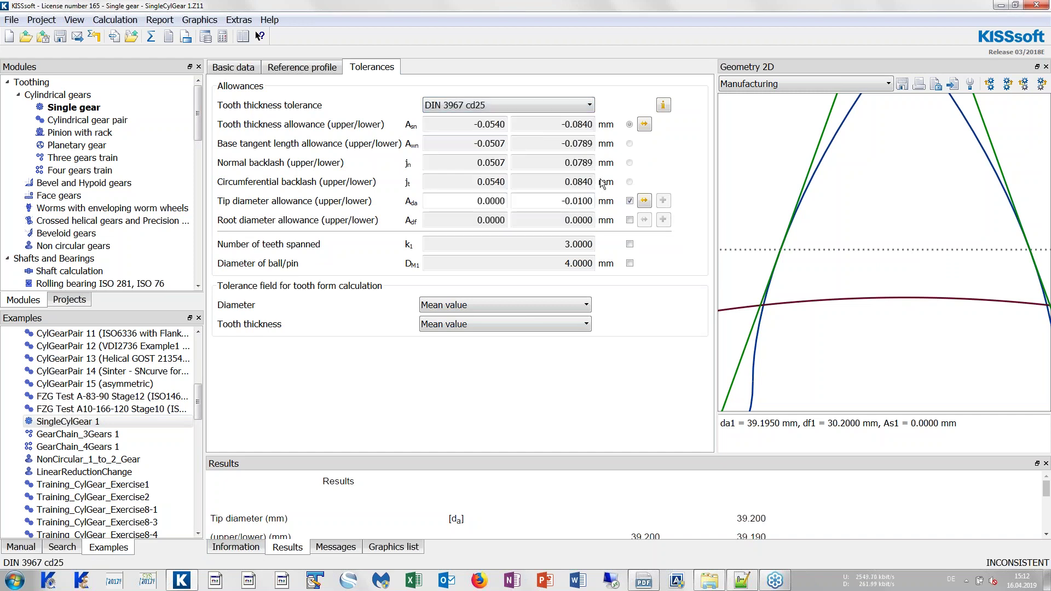
pyautogui.click(151, 38)
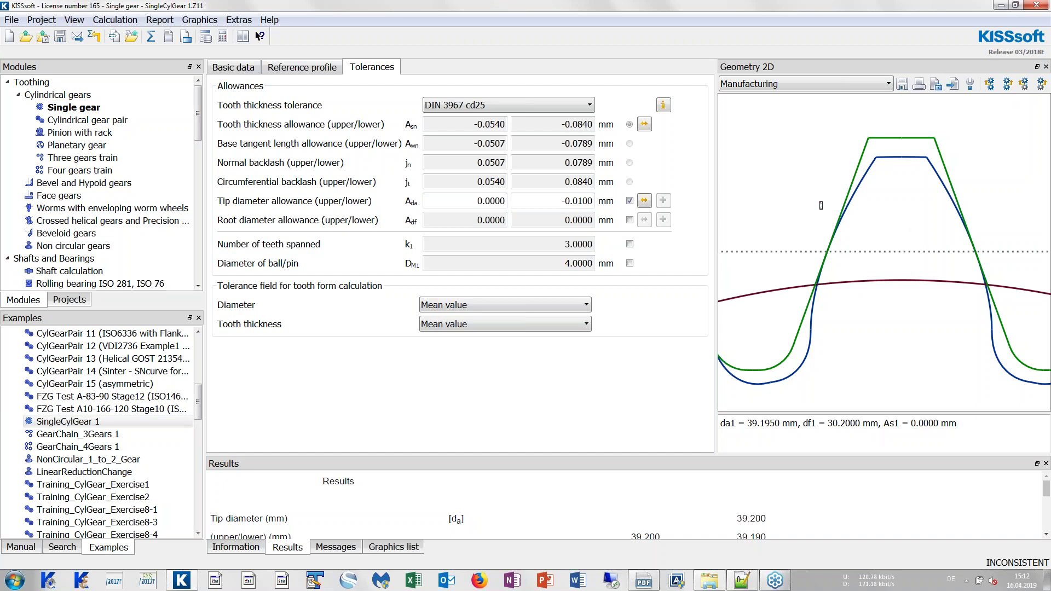
# Recalculate the gear with the DIN 3967 cd25 tolerance and inspect the tooth and cutter contours in the Manufacturing graphic.
pyautogui.click(152, 38)
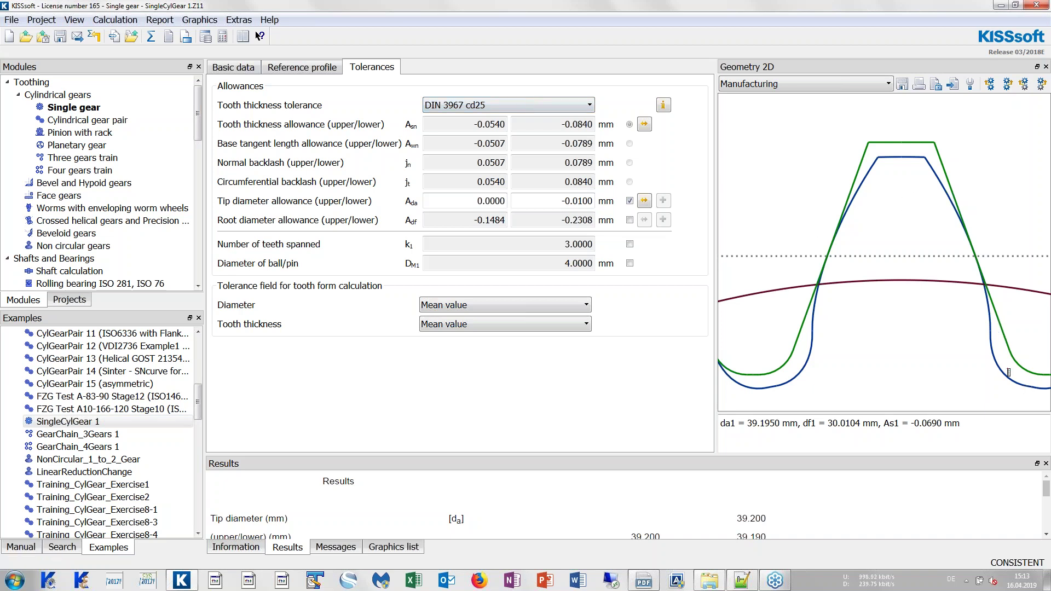
pyautogui.scroll(-1, 909, 325)
pyautogui.scroll(1, 925, 327)
pyautogui.scroll(1, 983, 340)
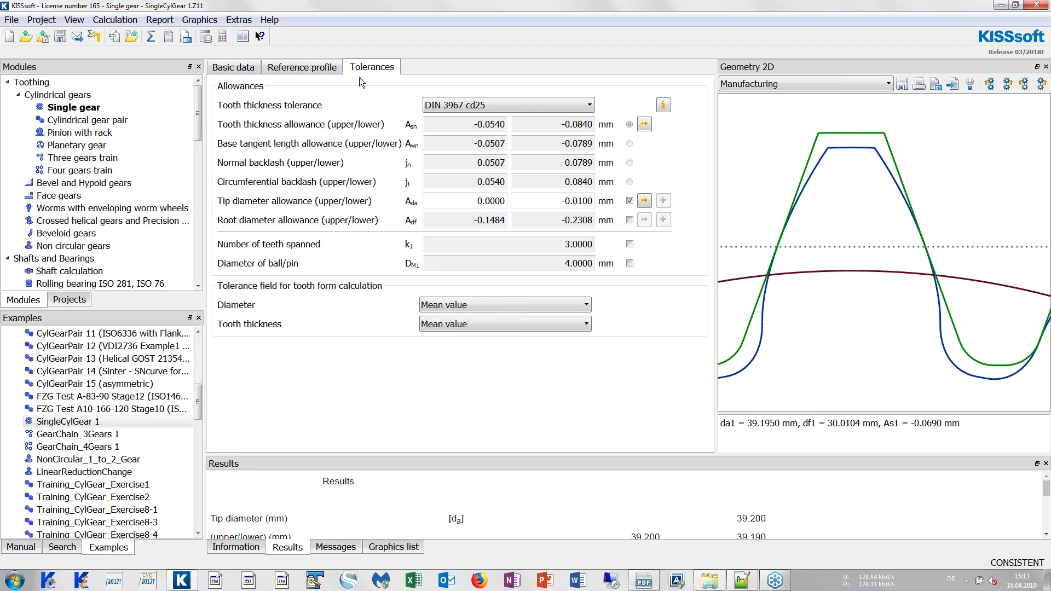
# Define the hobbing cutter as a topping tool, recalculate the gear and check the resulting tip diameter allowance.
pyautogui.click(313, 67)
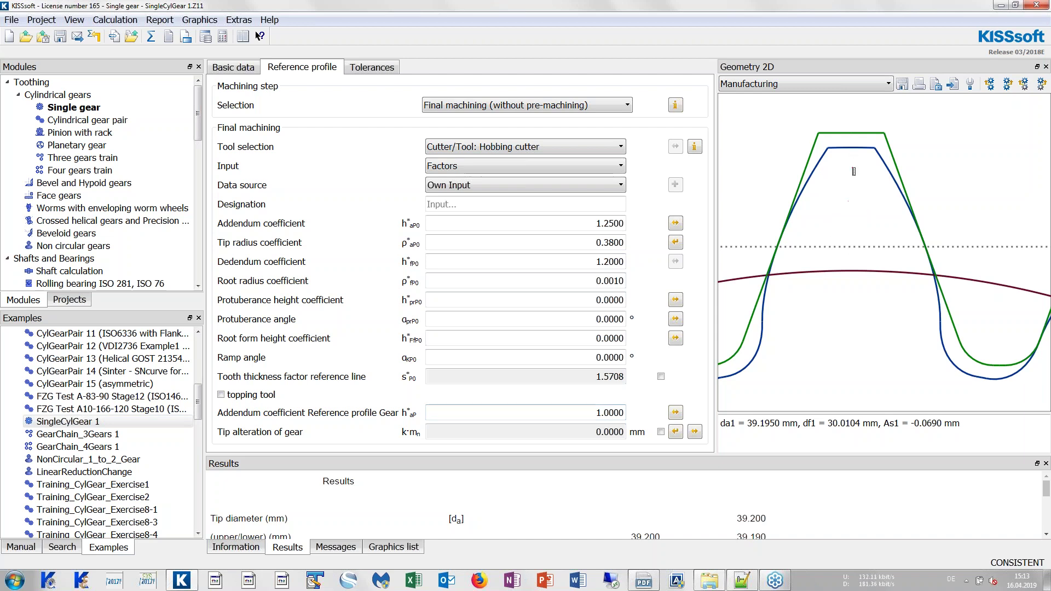
pyautogui.click(221, 395)
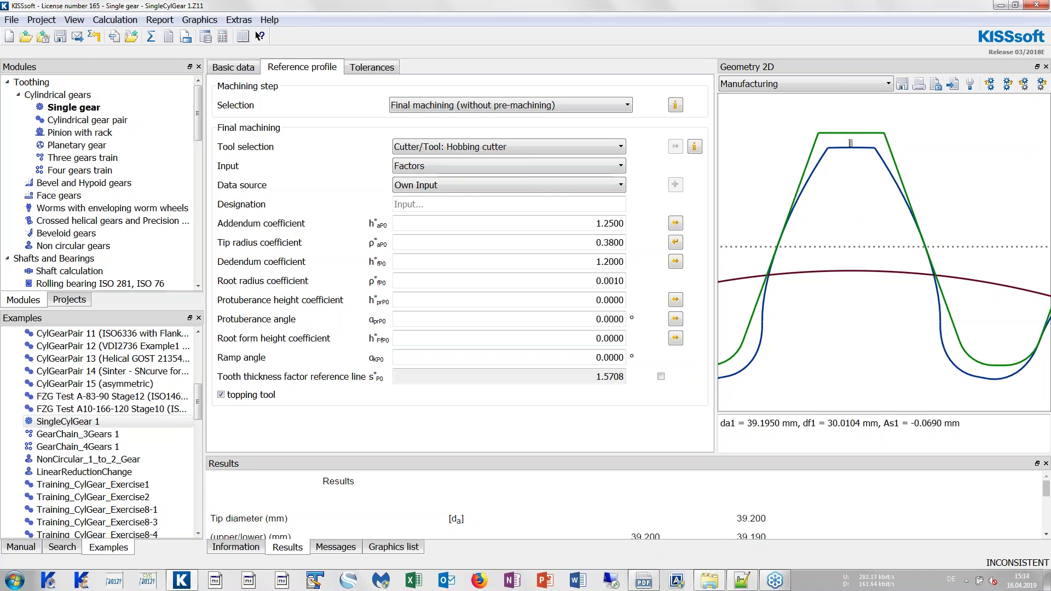
pyautogui.click(152, 36)
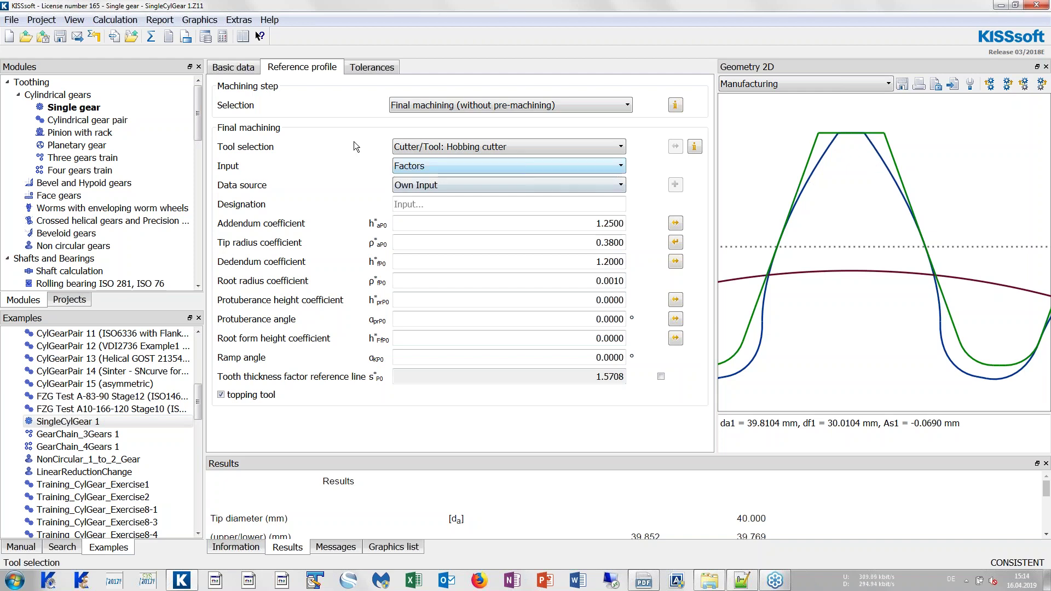
pyautogui.click(372, 68)
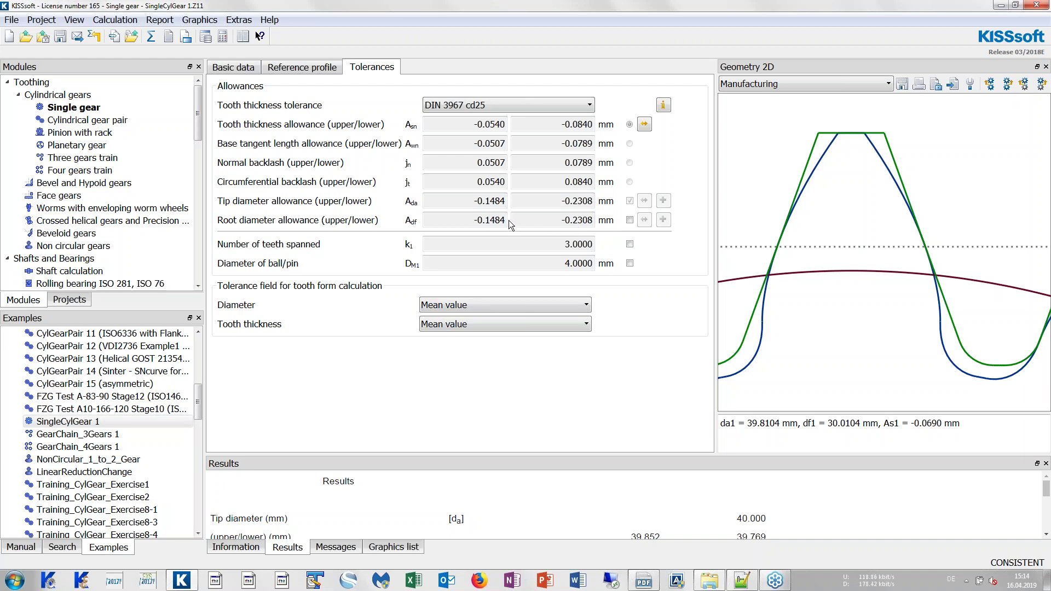
# Turn off the topping tool option in the reference profile and recalculate the gear.
pyautogui.click(321, 67)
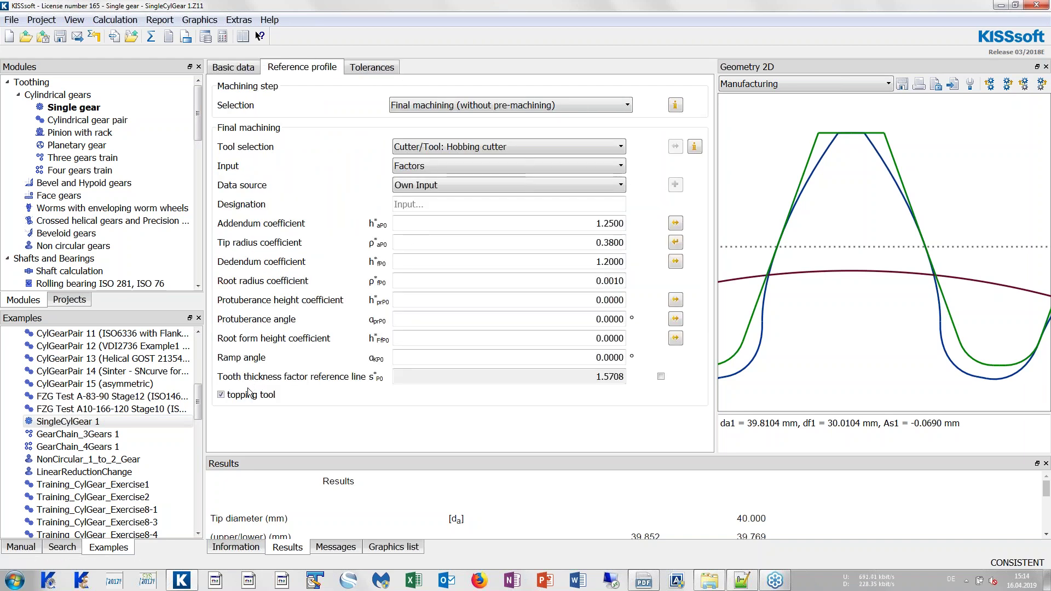
pyautogui.click(221, 395)
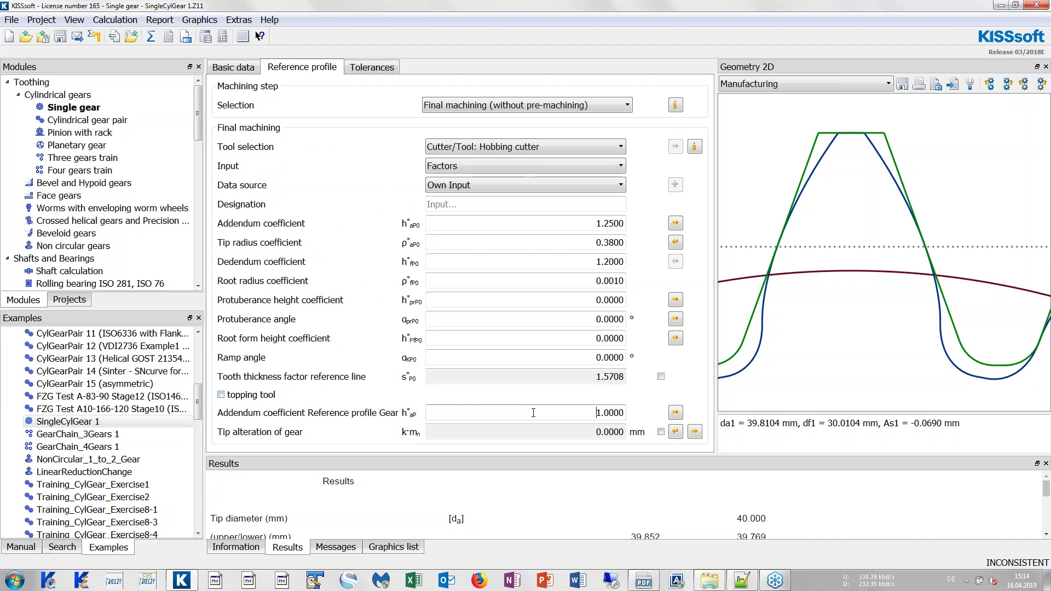
pyautogui.click(151, 36)
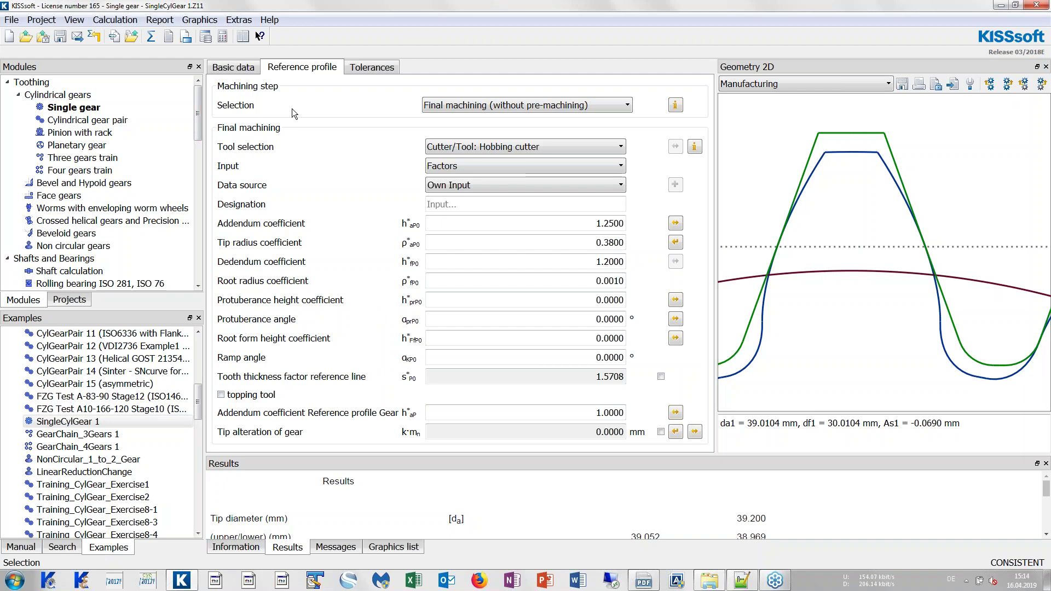
# Set the tip diameter allowance to 0 mm upper and -0.01 mm lower and recalculate the gear.
pyautogui.click(371, 65)
pyautogui.click(490, 198)
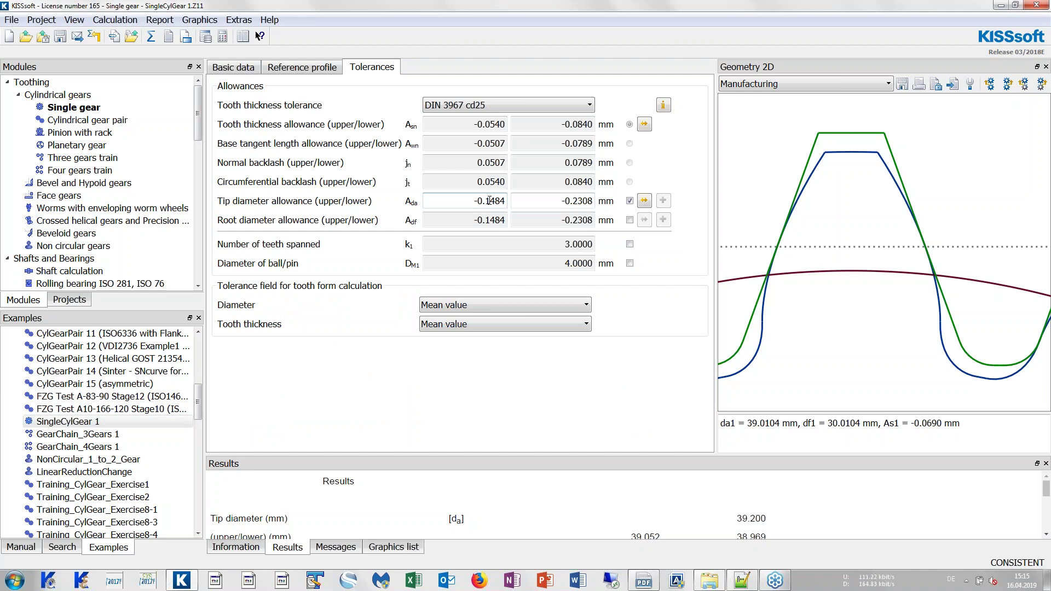
pyautogui.moveTo(486, 201); pyautogui.dragTo(512, 201)
pyautogui.doubleClick(471, 200)
pyautogui.write('0')
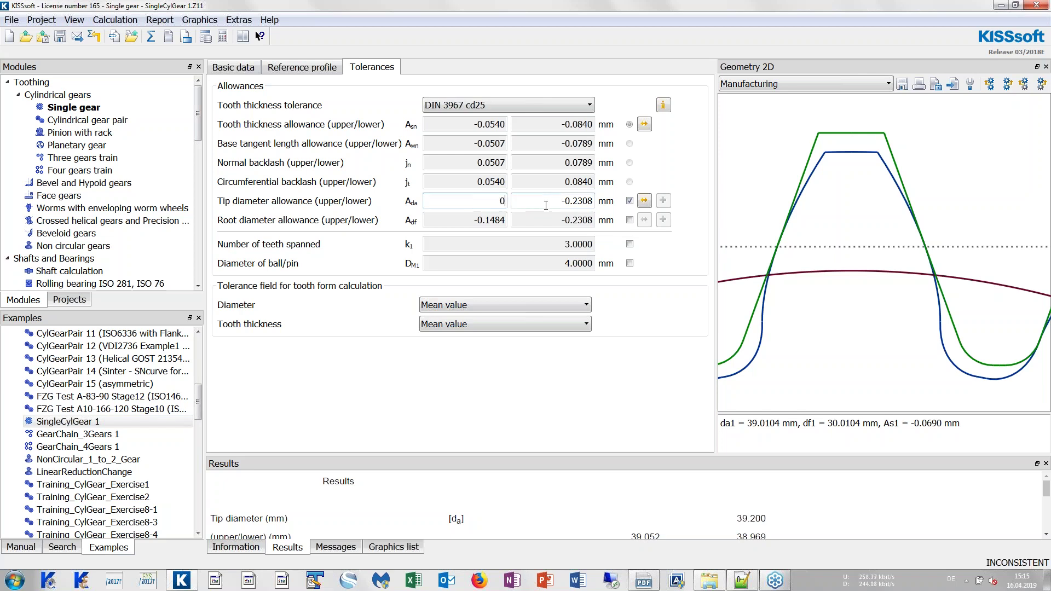
pyautogui.moveTo(574, 200); pyautogui.dragTo(592, 201)
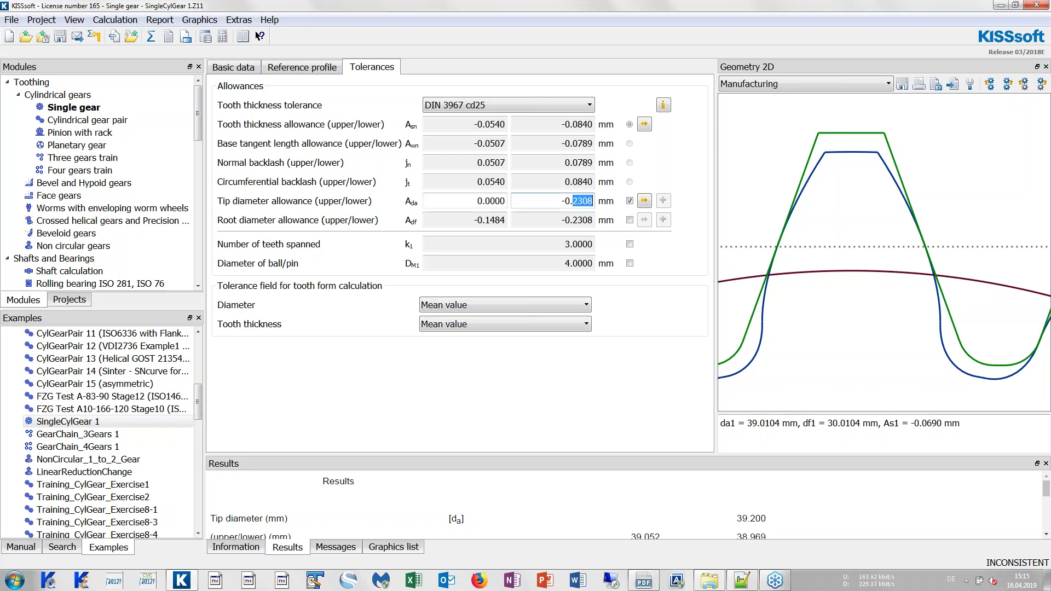
pyautogui.write('01')
pyautogui.click(153, 37)
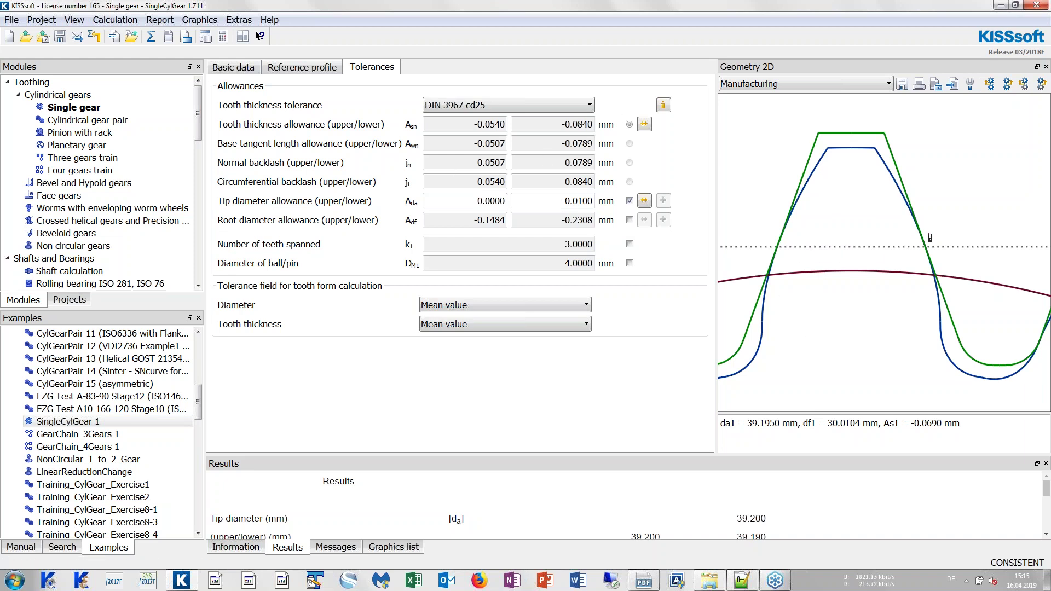
# Review the tool types available for final machining in the reference profile, keeping Hobbing cutter selected.
pyautogui.scroll(-2, 930, 238)
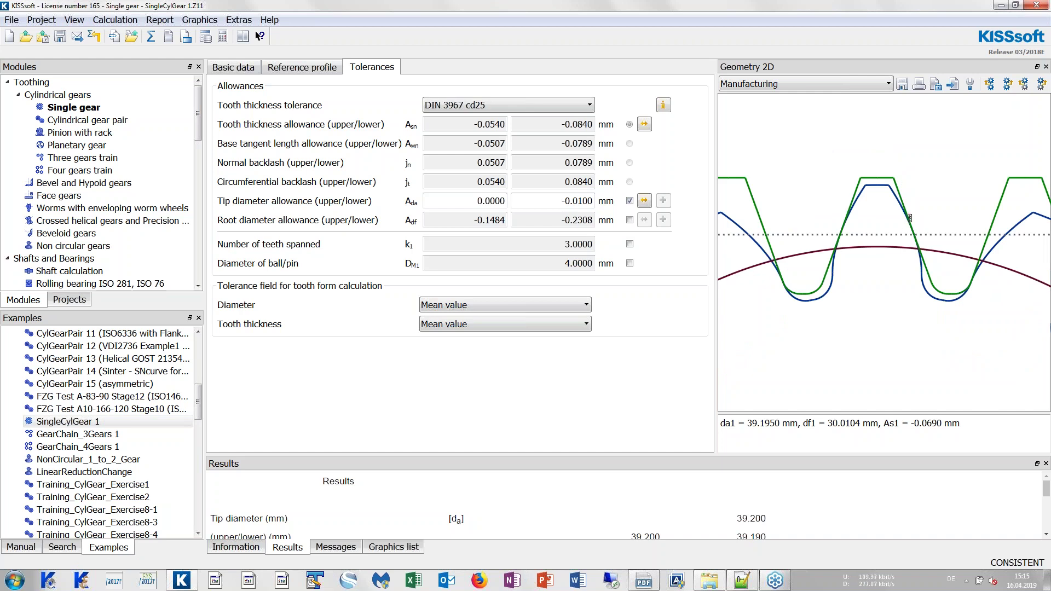
pyautogui.click(329, 68)
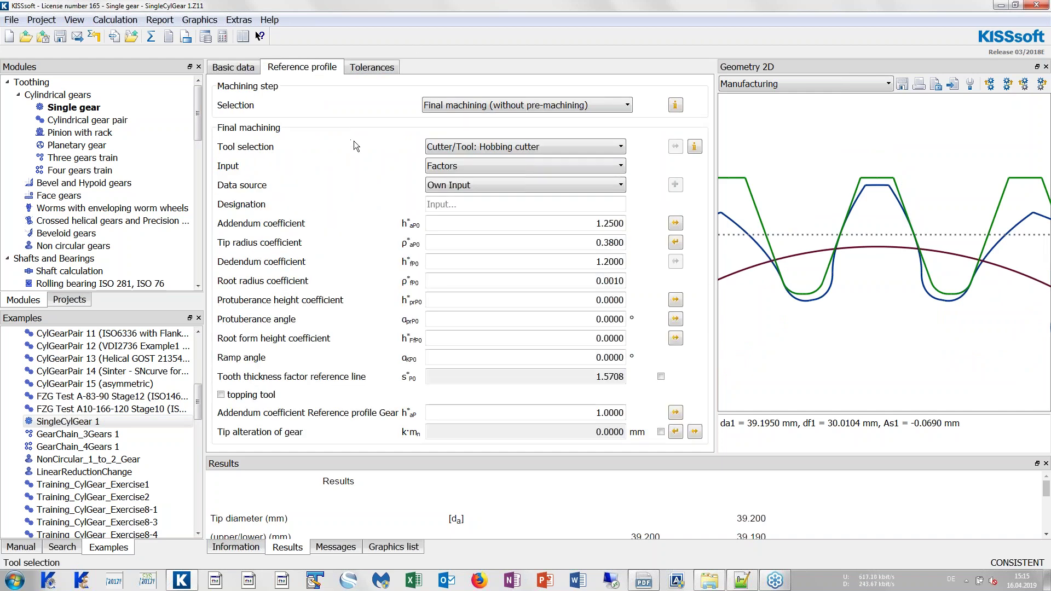
pyautogui.click(504, 147)
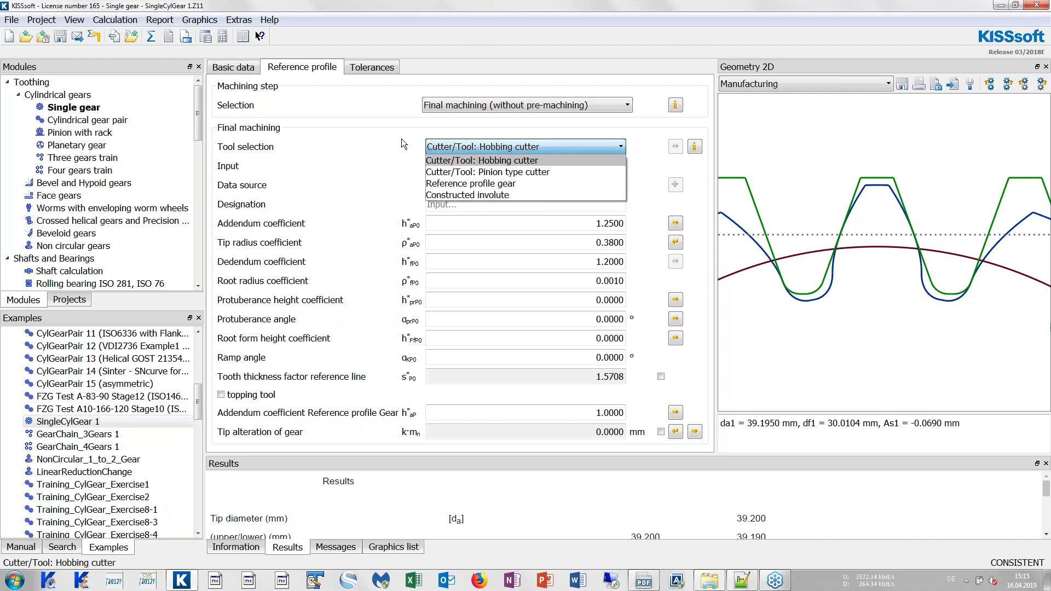
pyautogui.click(482, 160)
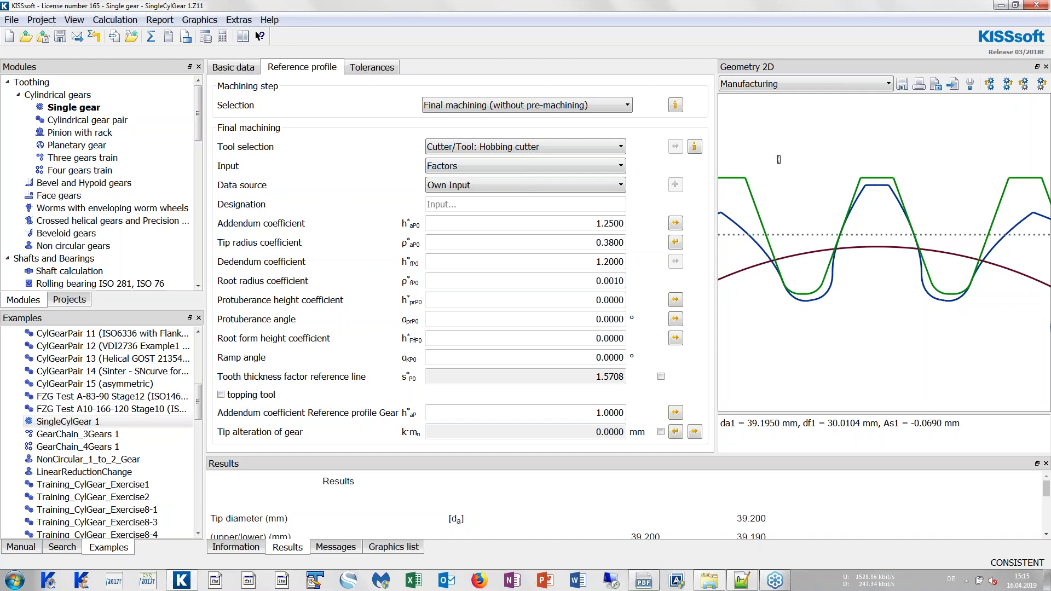
# Rotate the gear counterclockwise against the cutter in the detached Manufacturing graphic and dock the graphic again.
pyautogui.doubleClick(909, 65)
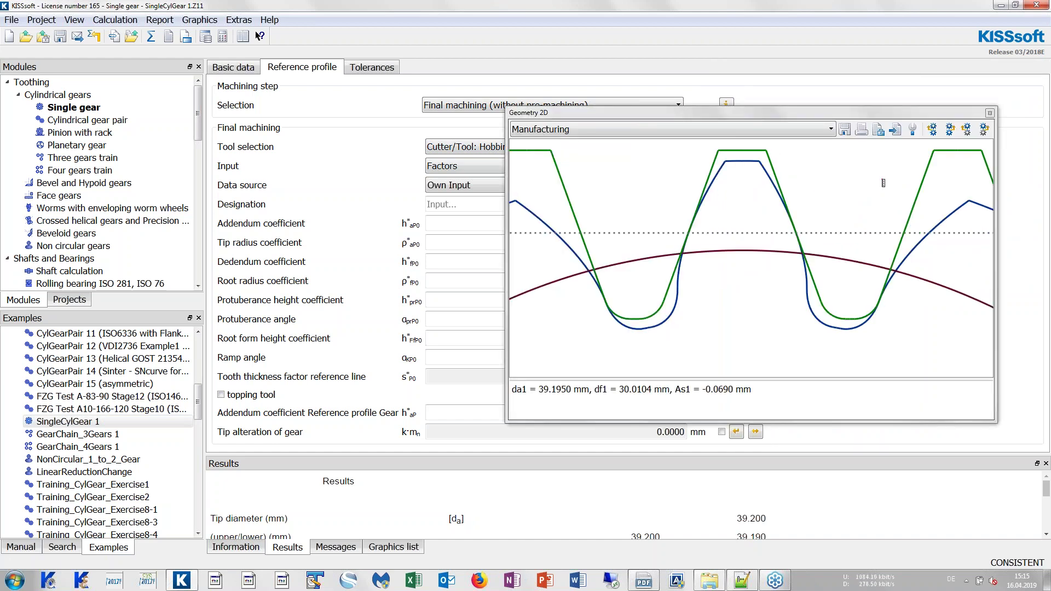
pyautogui.click(932, 129)
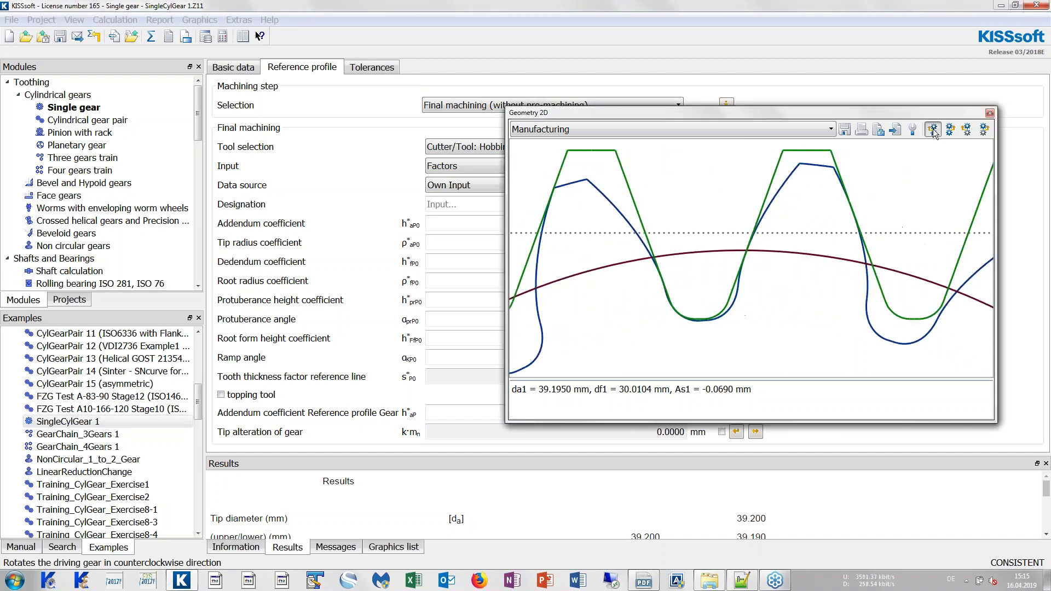
pyautogui.moveTo(652, 116); pyautogui.dragTo(1027, 220)
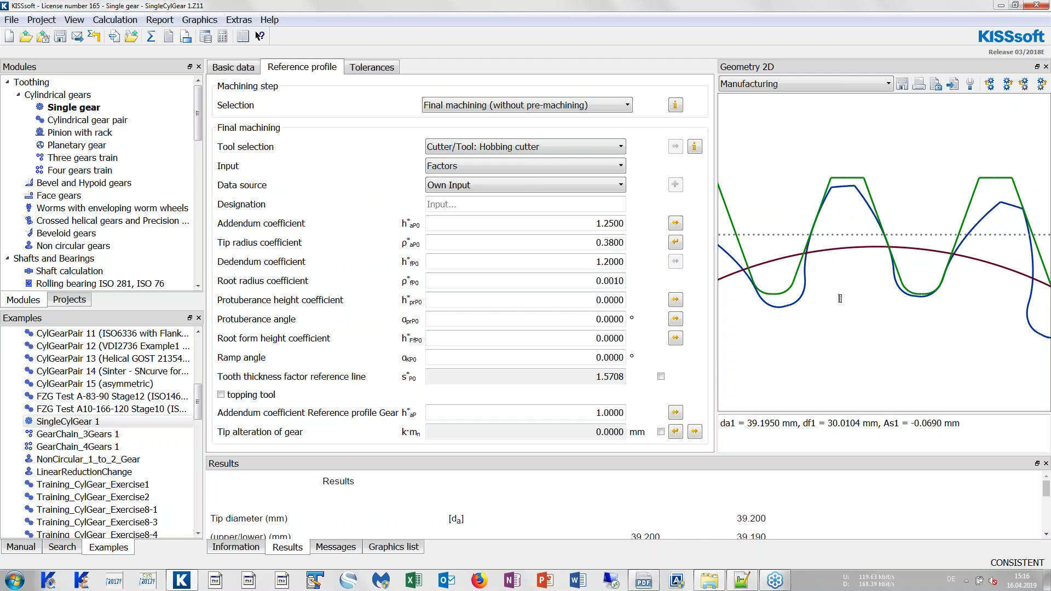
# Detach the 2D geometry graphic and enlarge its window over the input area.
pyautogui.doubleClick(898, 65)
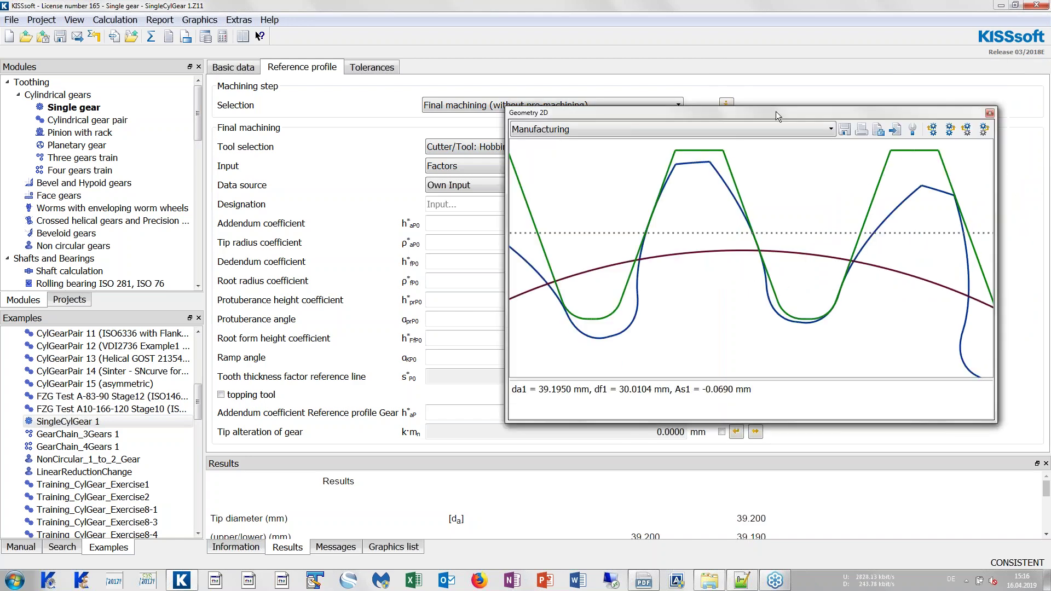
pyautogui.moveTo(756, 115); pyautogui.dragTo(534, 46)
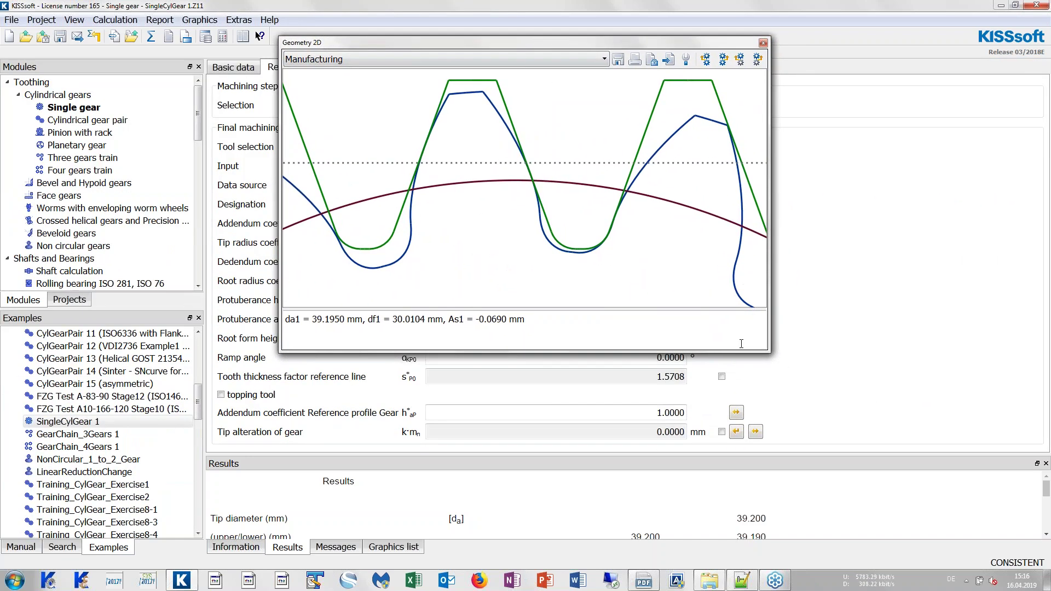
pyautogui.moveTo(769, 356); pyautogui.dragTo(933, 512)
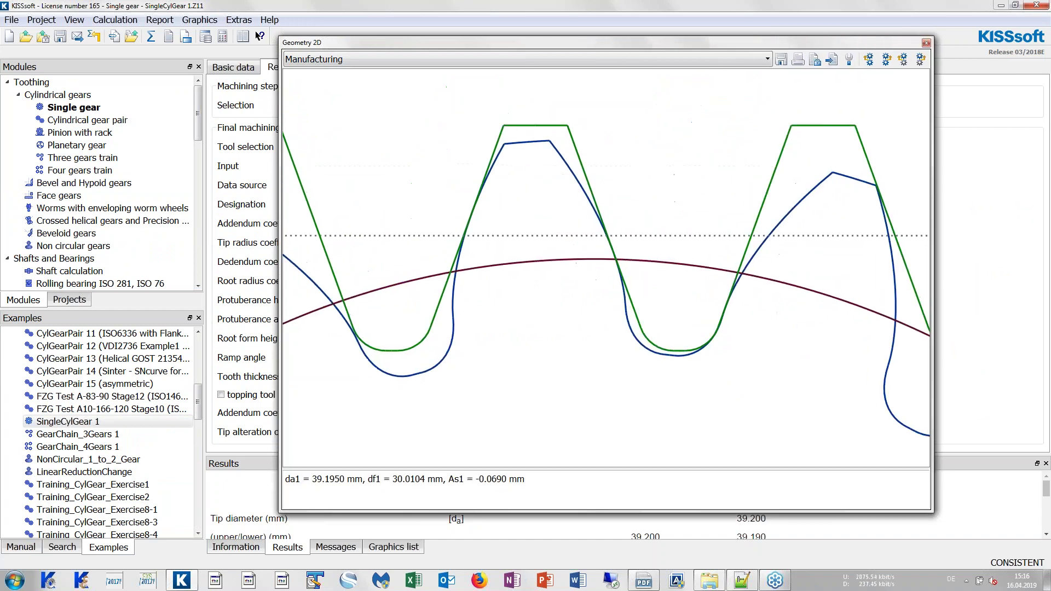
# Start saving the single gear's automatic final machining tooth form as a curve with the designation Original.
pyautogui.click(850, 60)
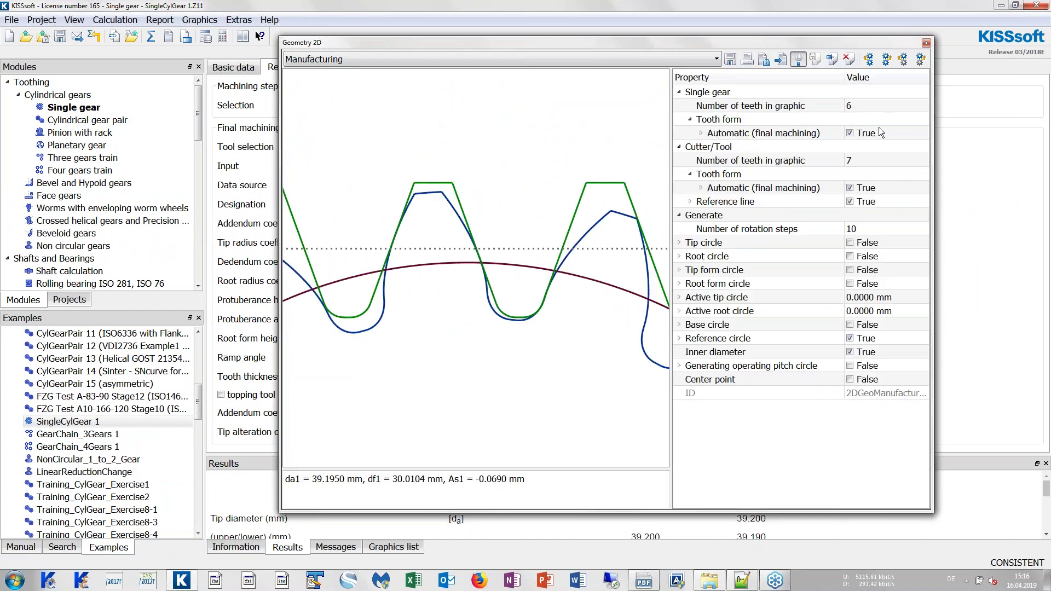
pyautogui.click(758, 132)
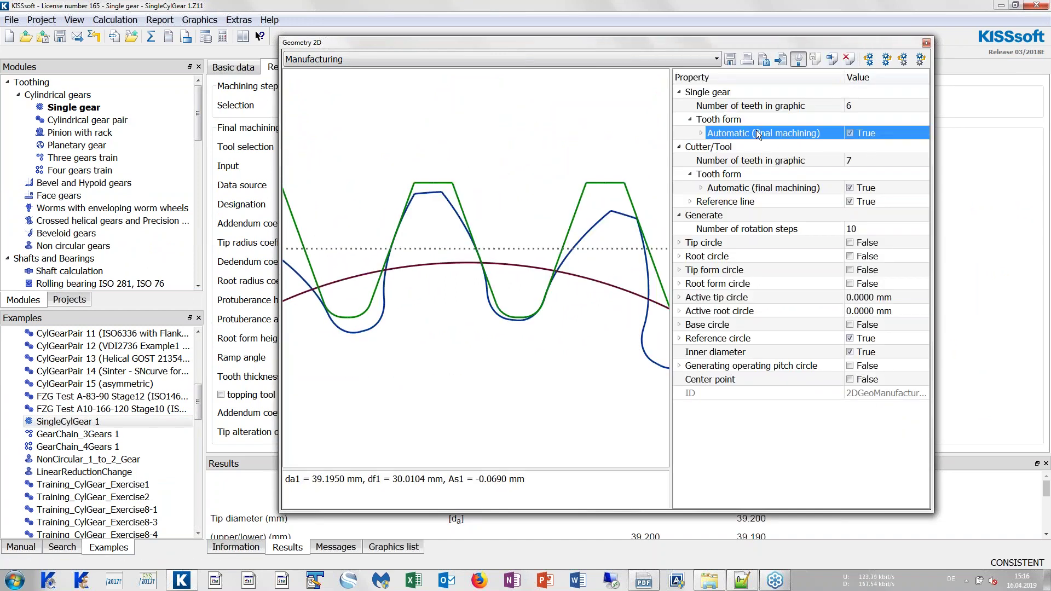
pyautogui.click(831, 60)
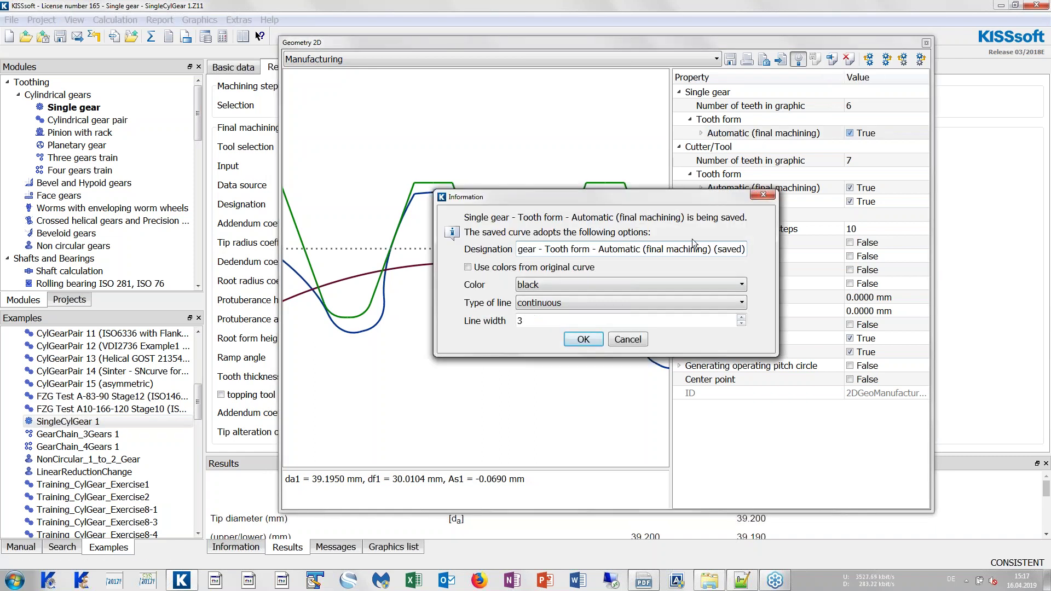
pyautogui.tripleClick(692, 248)
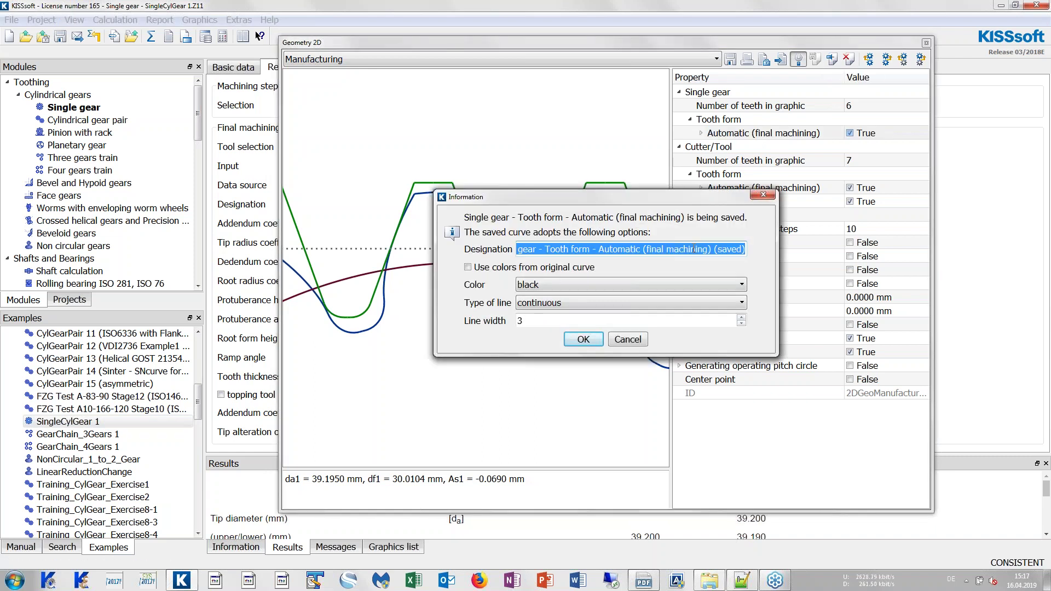
pyautogui.write('O')
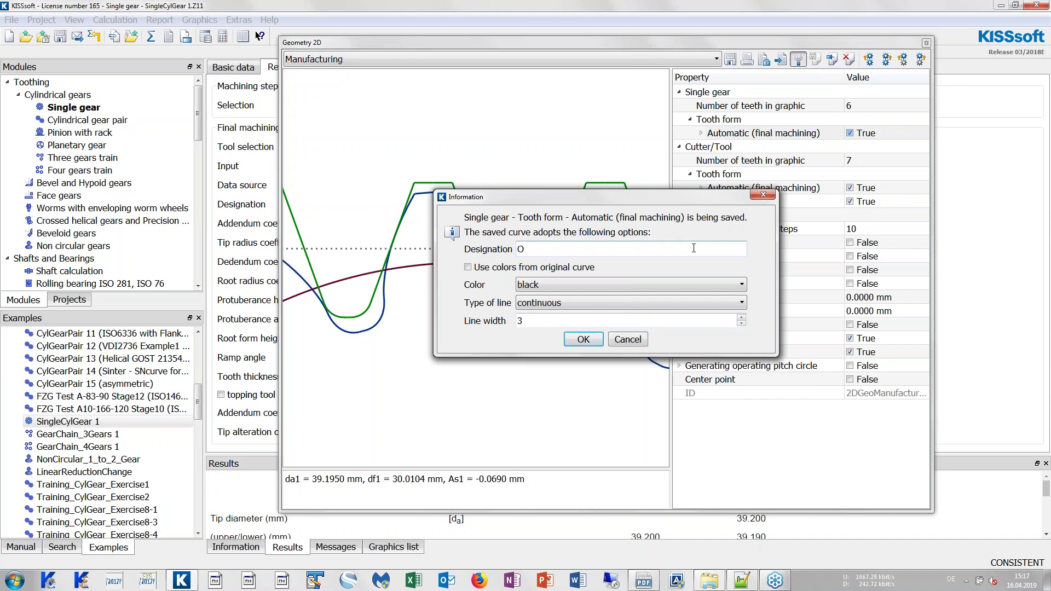
pyautogui.write('riginal')
# Save the Original curve with a different colour and line type, and dock the 2D graphic with its properties hidden.
pyautogui.click(641, 284)
pyautogui.click(569, 388)
pyautogui.click(580, 302)
pyautogui.click(568, 330)
pyautogui.click(590, 340)
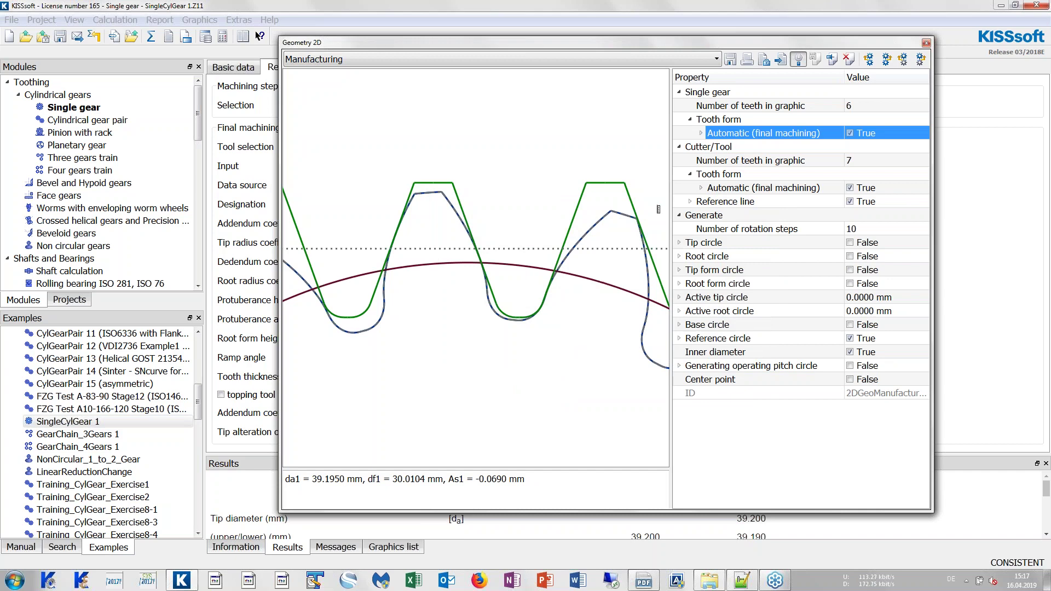
pyautogui.click(798, 59)
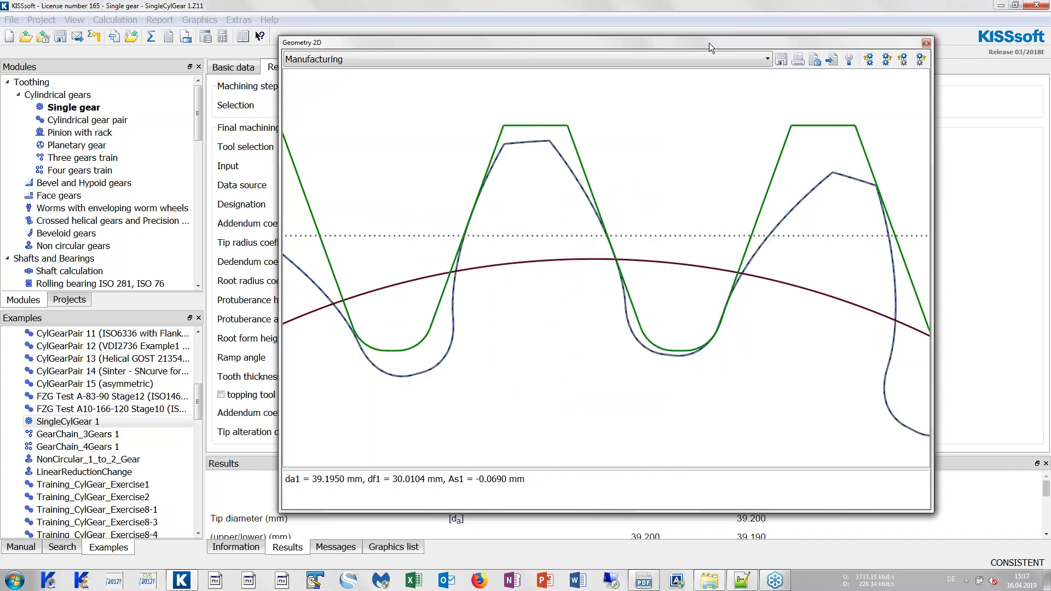
pyautogui.doubleClick(644, 47)
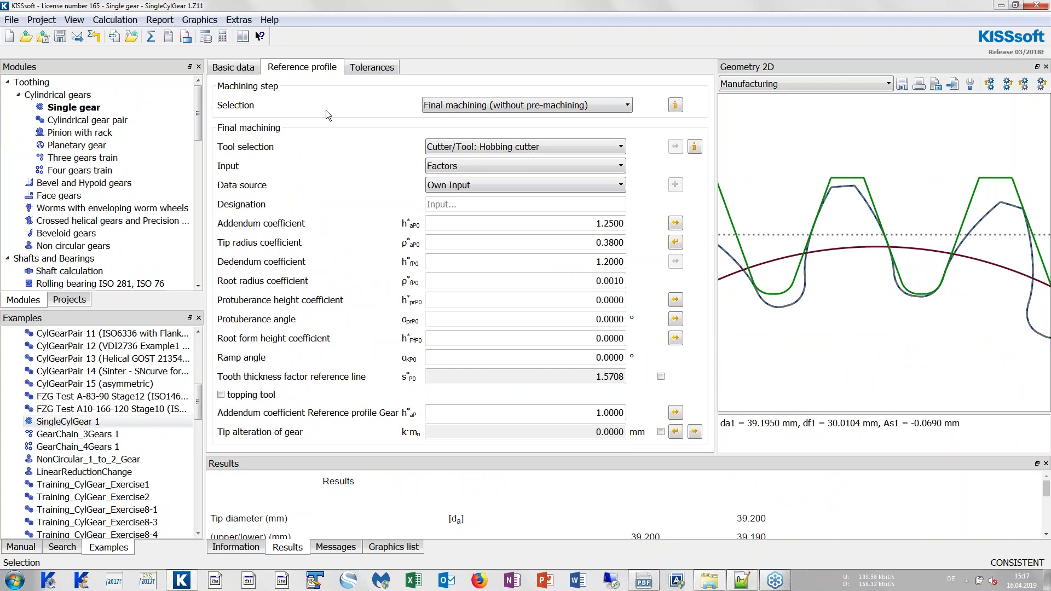
# Change the machining step to Final machining stock: Profil III DIN 3972:1952.
pyautogui.scroll(2, 874, 246)
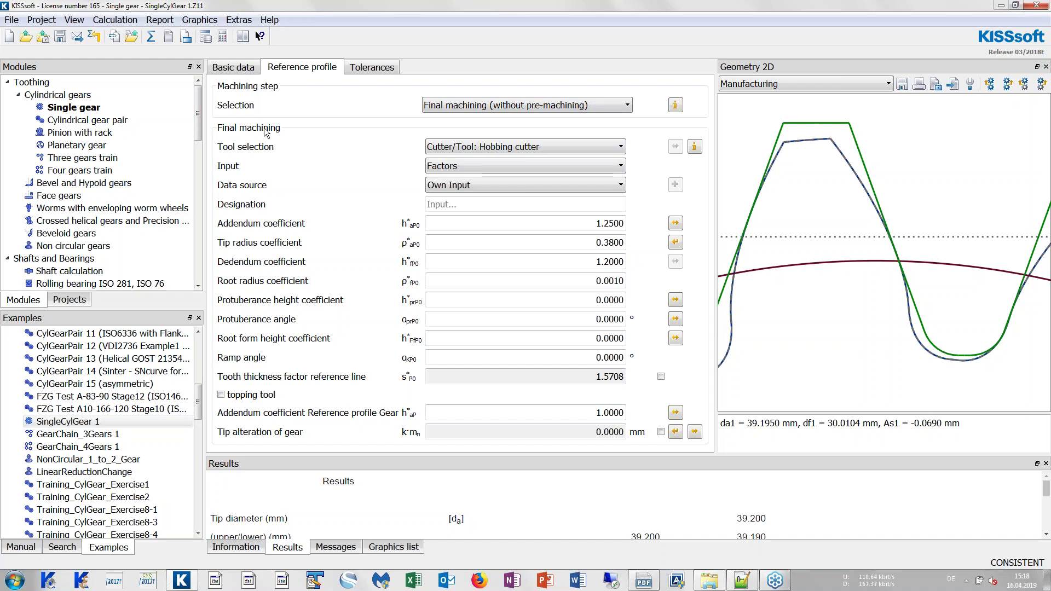
pyautogui.click(489, 106)
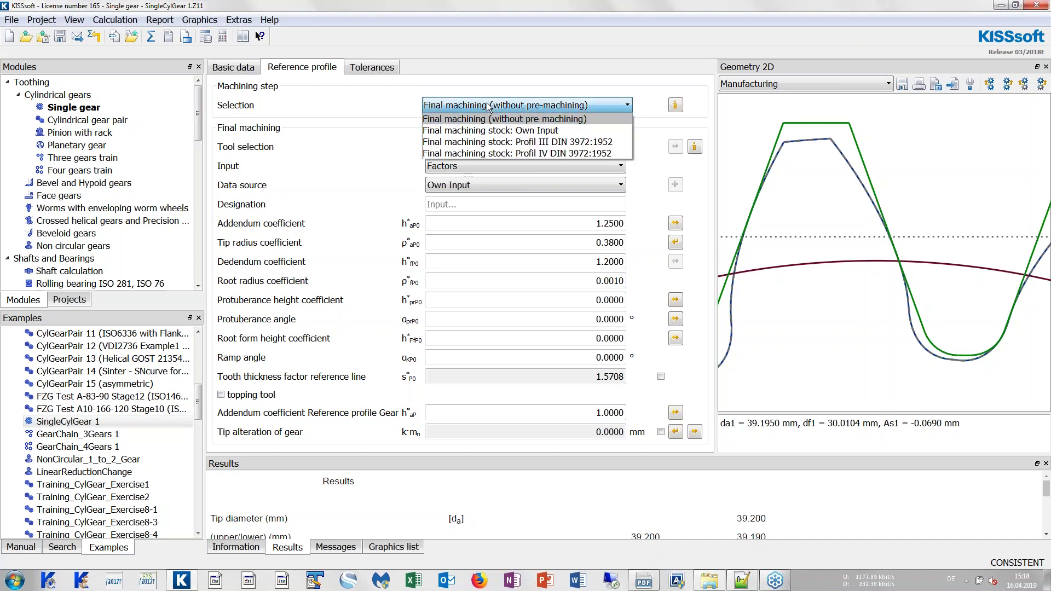
pyautogui.click(521, 143)
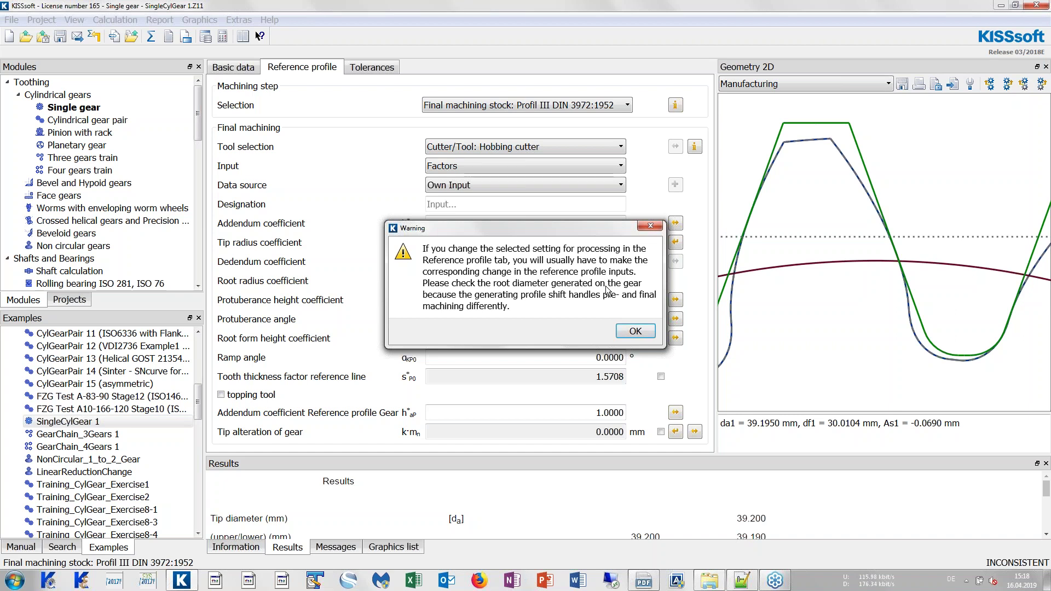
pyautogui.click(634, 332)
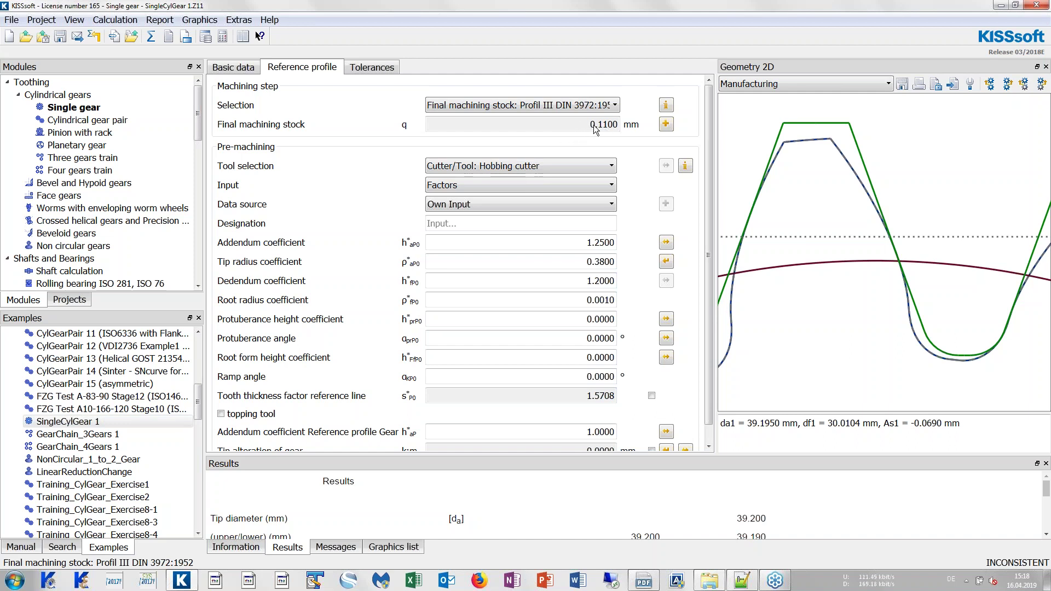
# Recalculate the gear with the final machining stock and detach the 2D geometry graphic, centring a tooth in its window.
pyautogui.moveTo(590, 125); pyautogui.dragTo(613, 127)
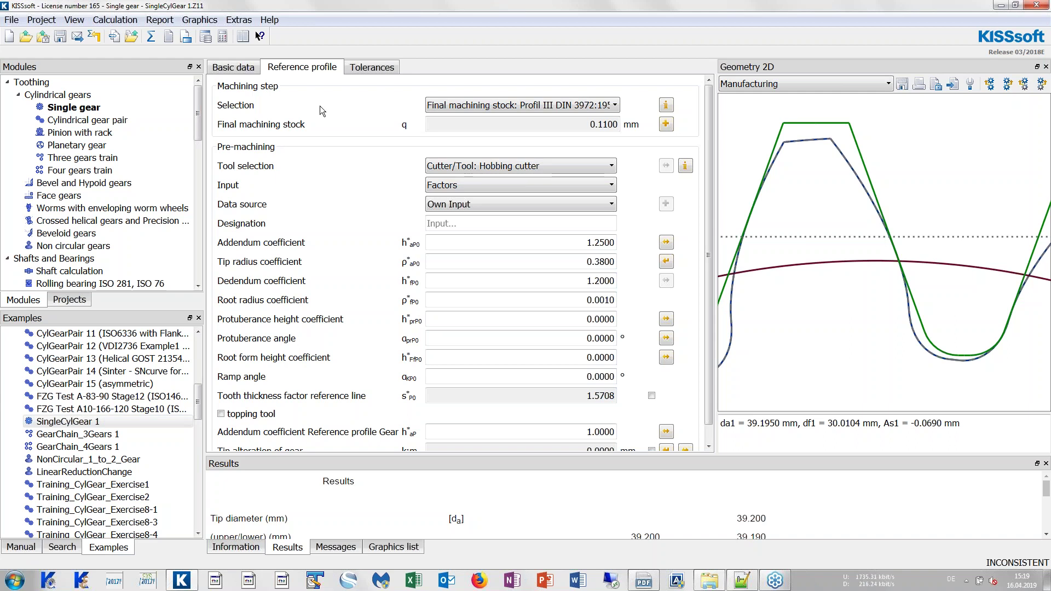
pyautogui.click(153, 37)
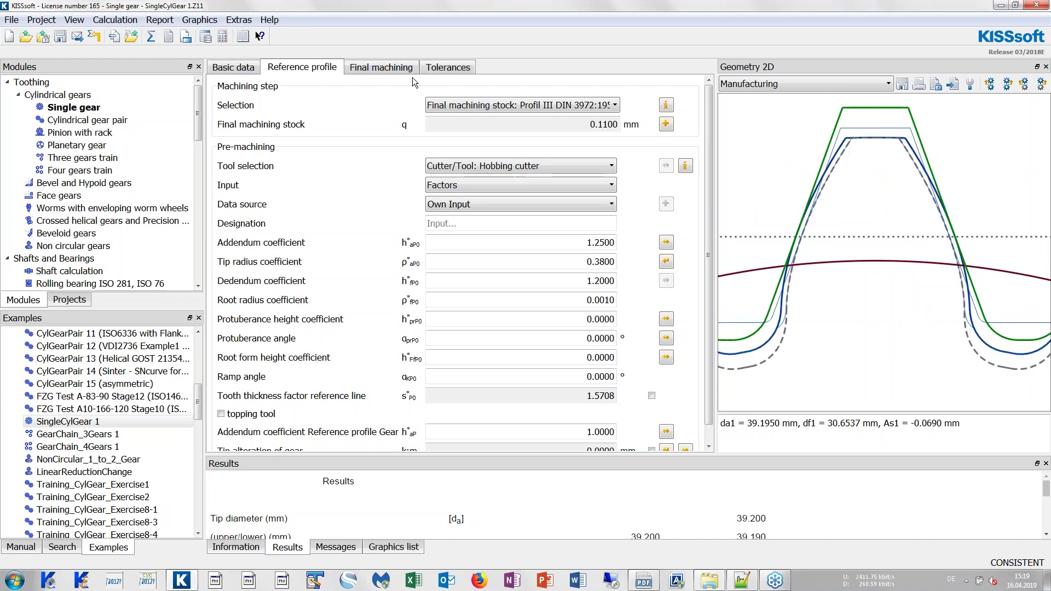
pyautogui.doubleClick(945, 64)
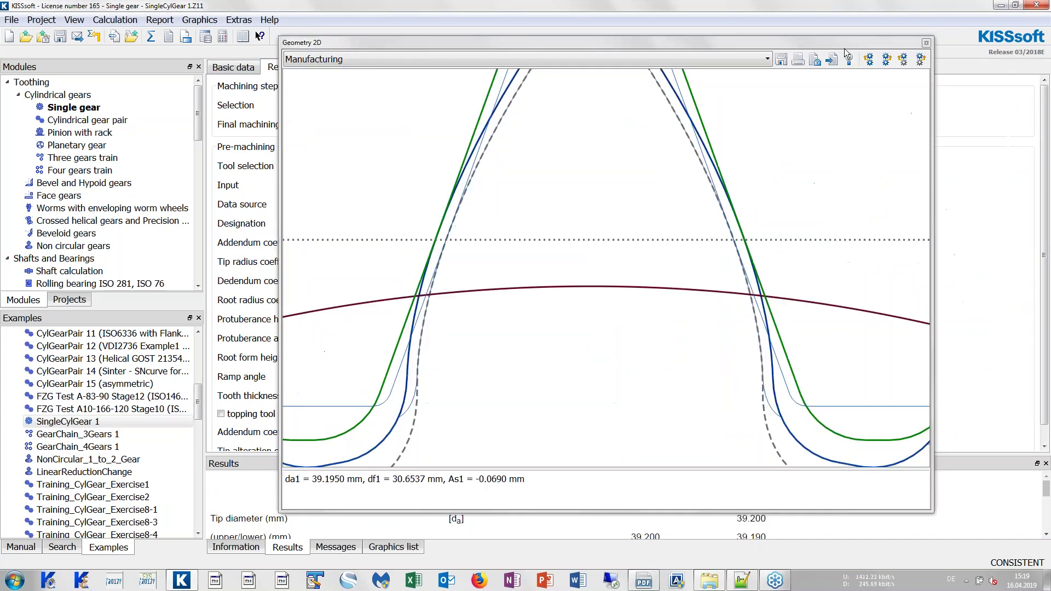
pyautogui.scroll(-5, 838, 123)
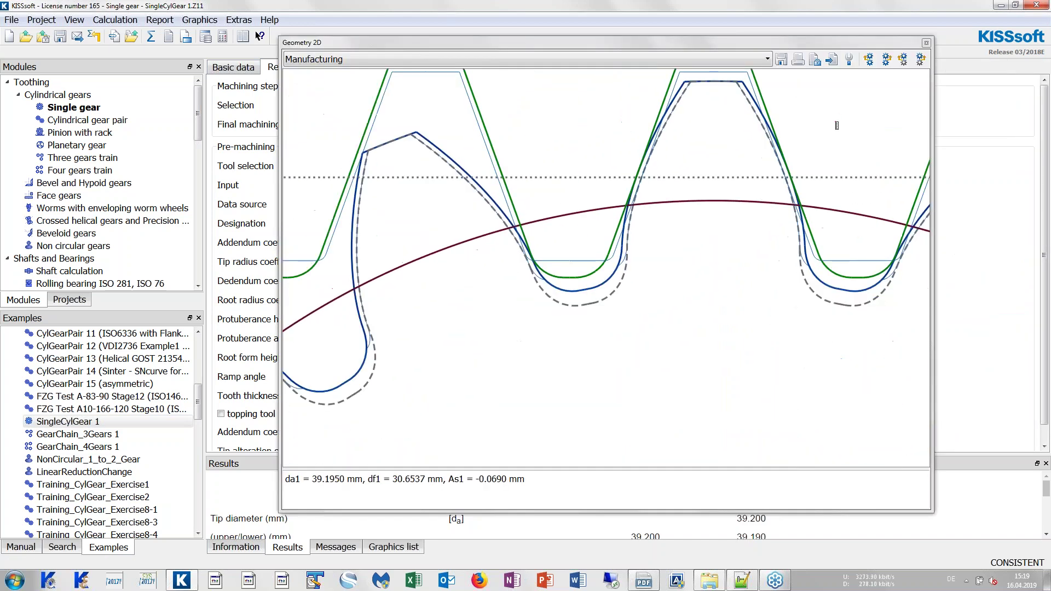
pyautogui.rightClick(826, 162)
pyautogui.click(854, 185)
pyautogui.moveTo(855, 186); pyautogui.dragTo(923, 259)
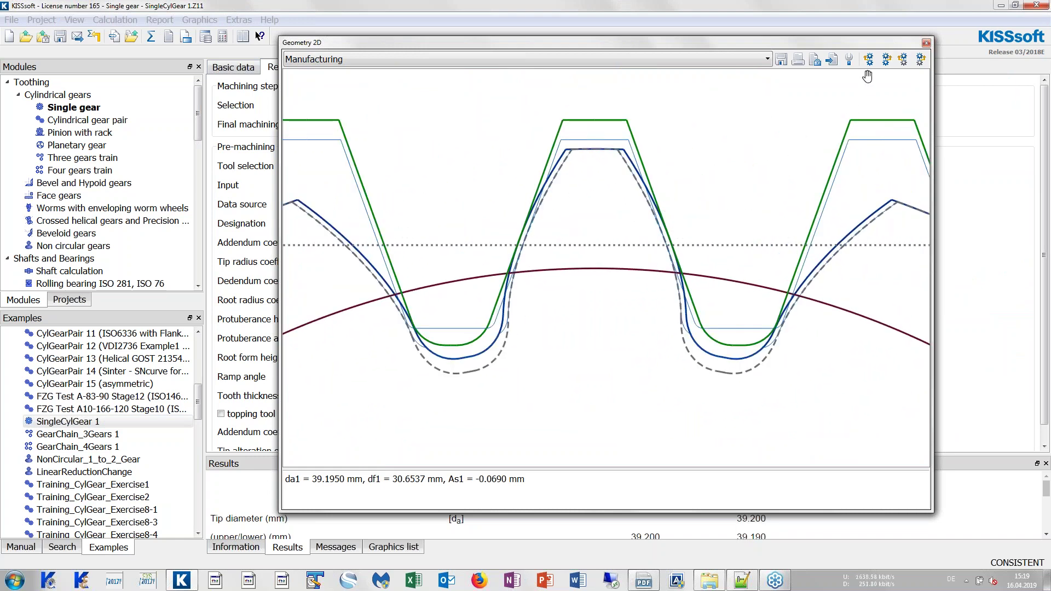
# Show the graphic's properties and hide the gear's and cutter's automatic pre-machining and final machining tooth forms and the reference circle.
pyautogui.click(853, 61)
pyautogui.click(850, 133)
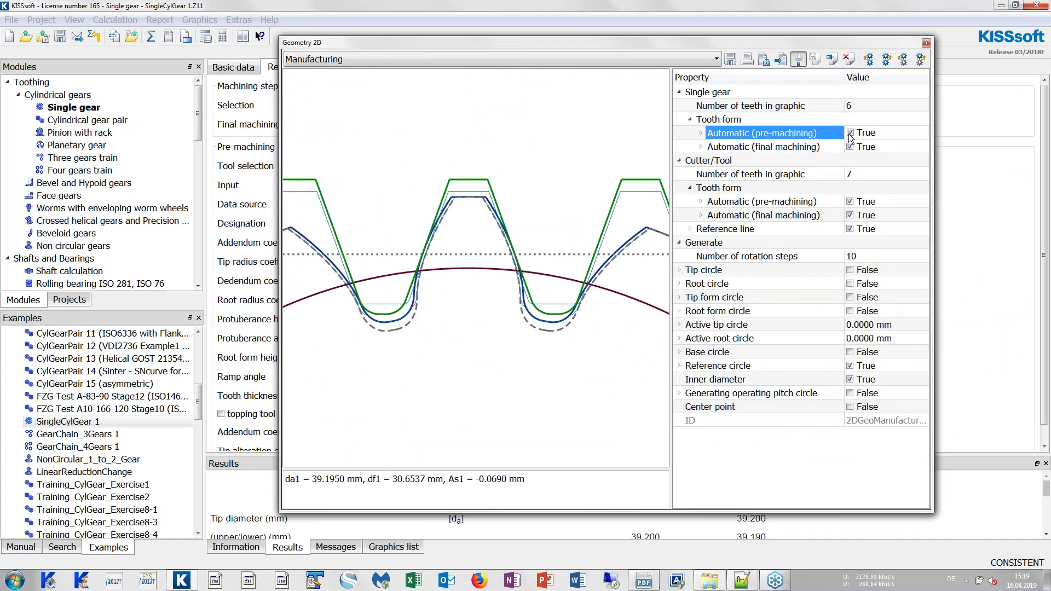
pyautogui.click(851, 146)
pyautogui.click(850, 202)
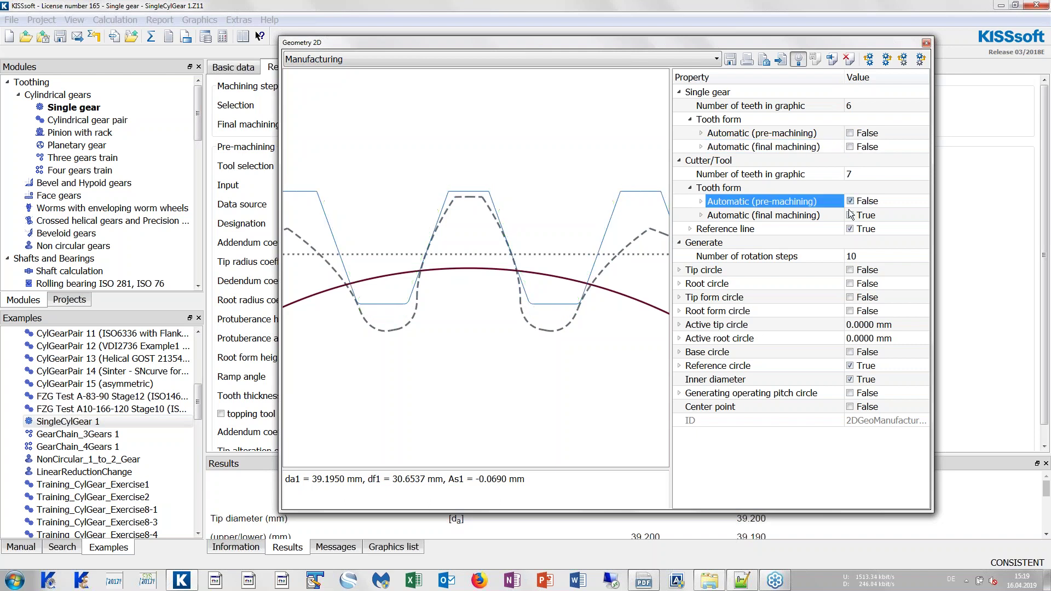
pyautogui.click(849, 215)
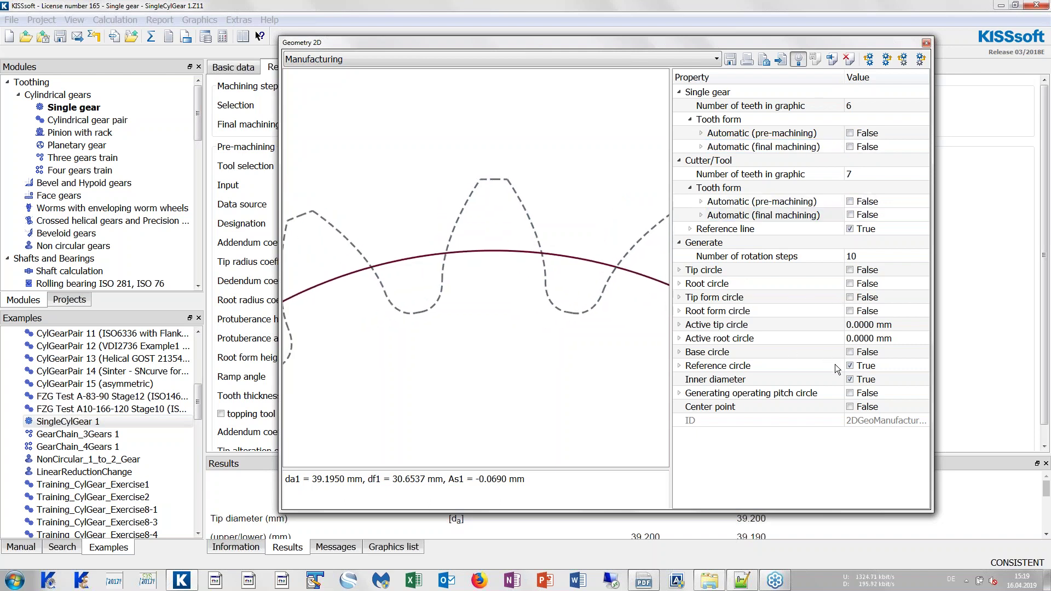
pyautogui.click(850, 365)
pyautogui.scroll(3, 514, 244)
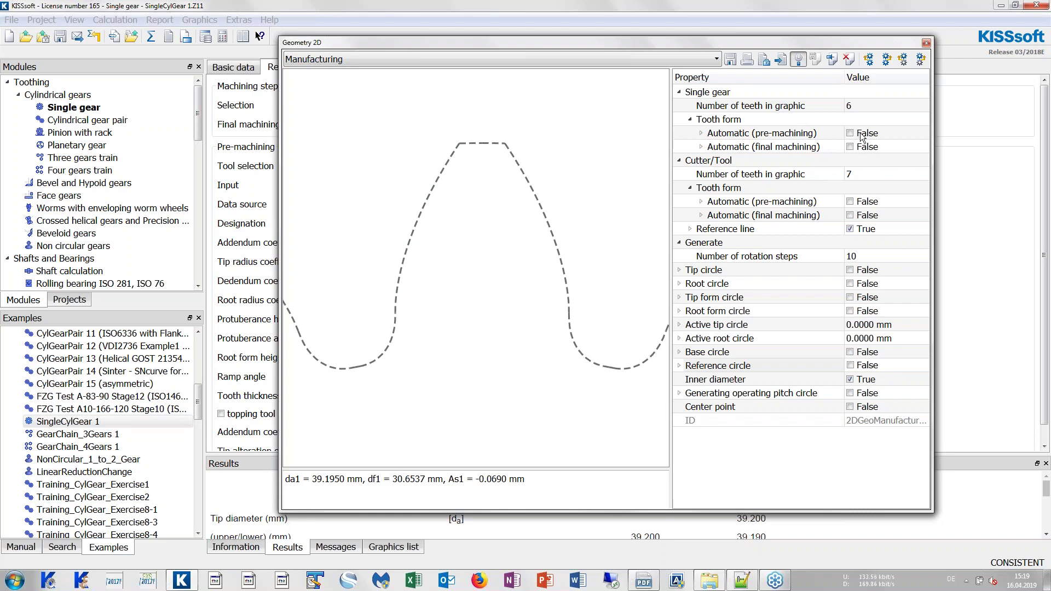
# Display the automatic pre-machining tooth forms of the cutter and of the single gear together with the dashed Original curve.
pyautogui.click(851, 202)
pyautogui.click(850, 201)
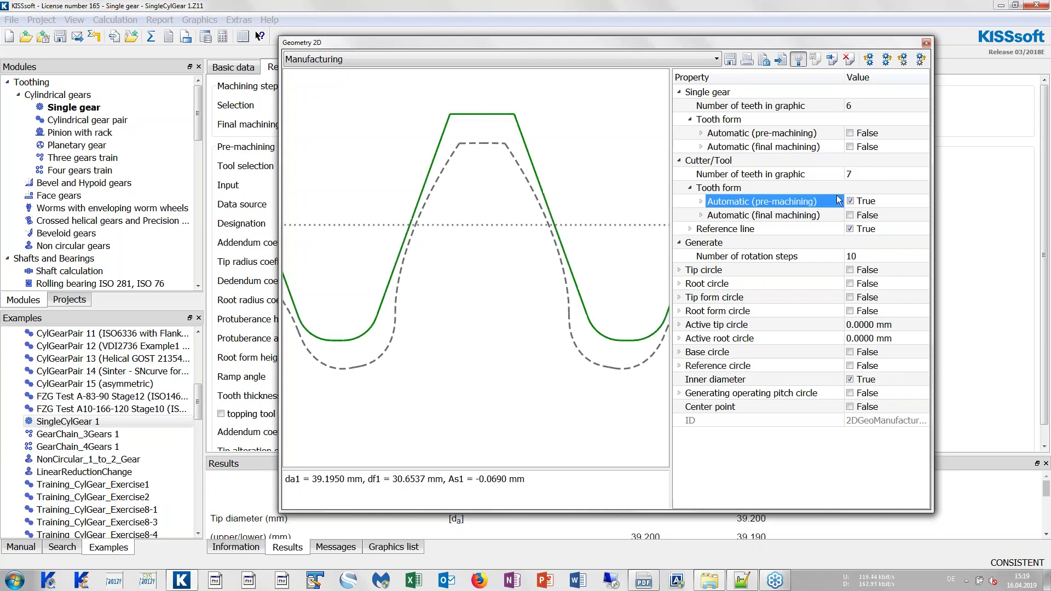
pyautogui.moveTo(585, 178); pyautogui.dragTo(535, 188)
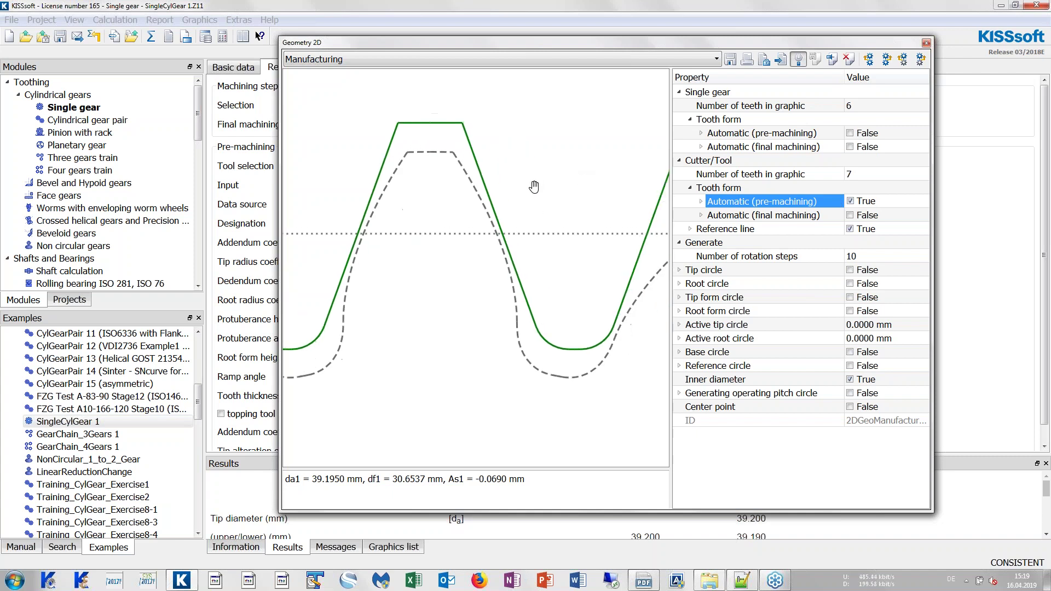
pyautogui.scroll(-2, 535, 189)
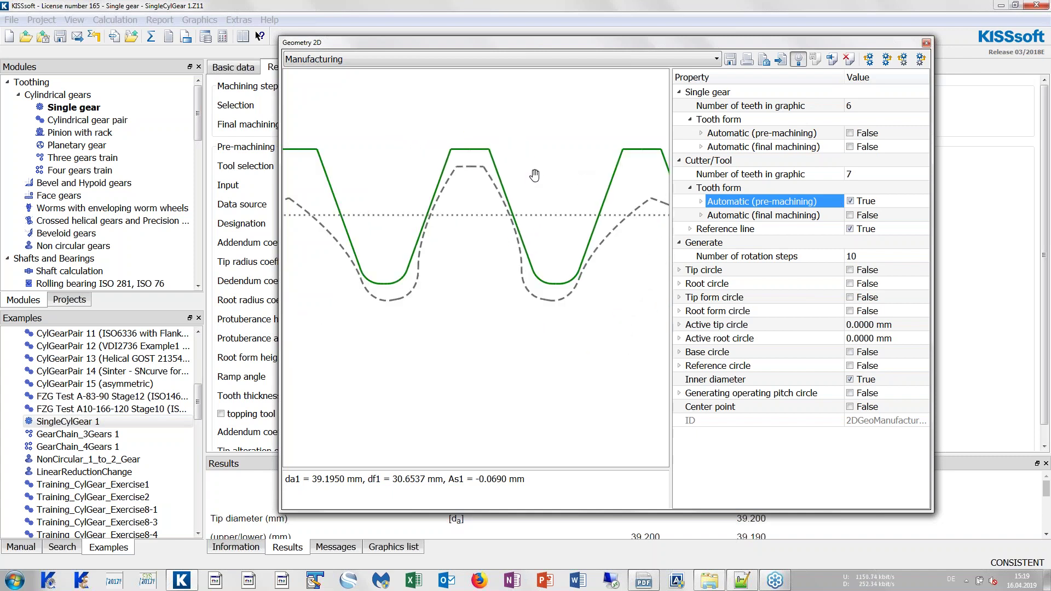
pyautogui.scroll(2, 496, 178)
pyautogui.scroll(1, 513, 198)
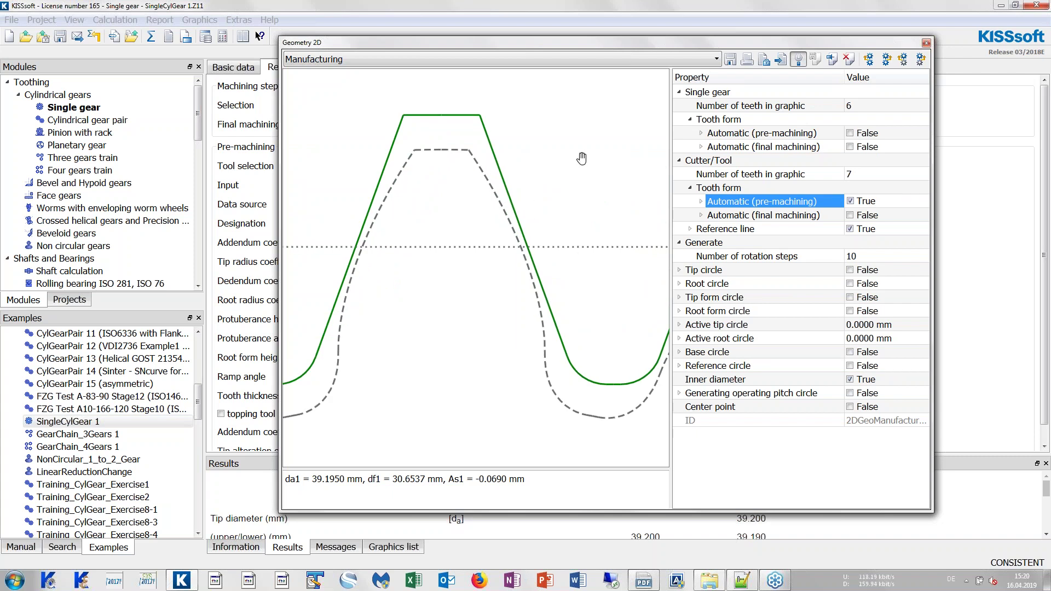
pyautogui.click(626, 153)
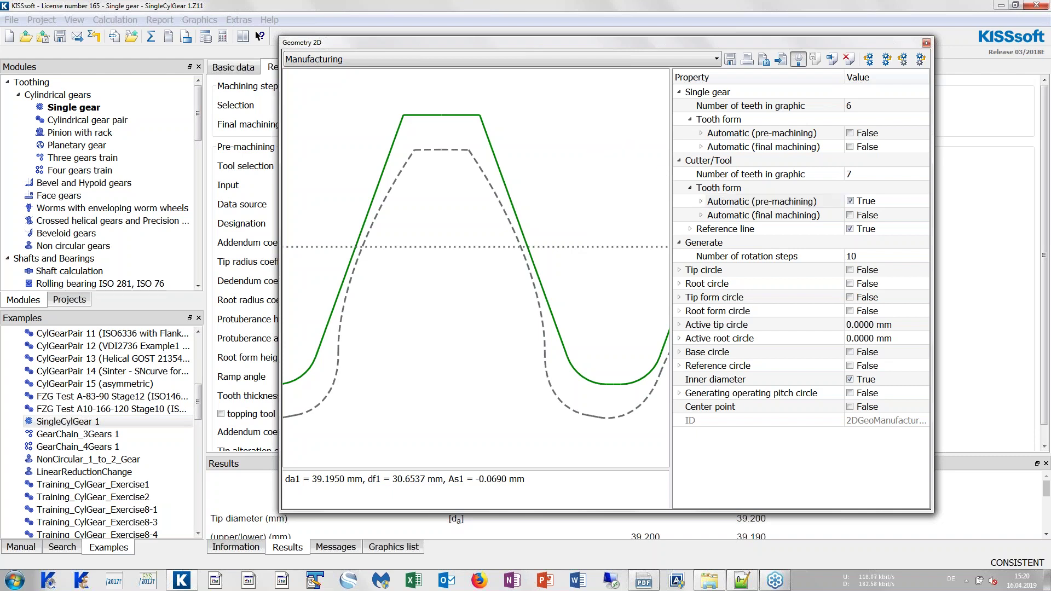
pyautogui.click(850, 134)
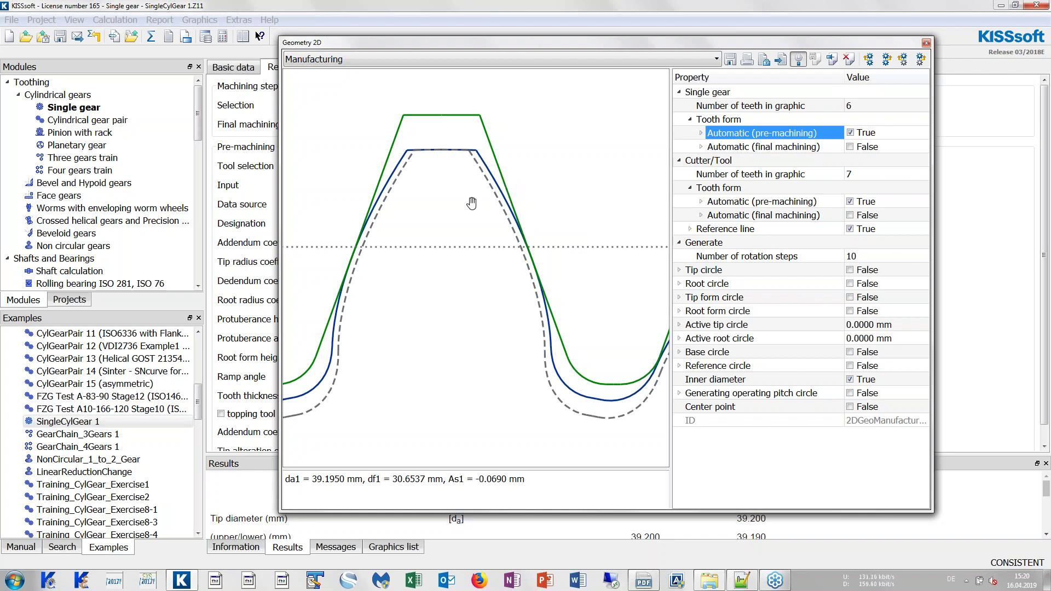
pyautogui.scroll(3, 489, 230)
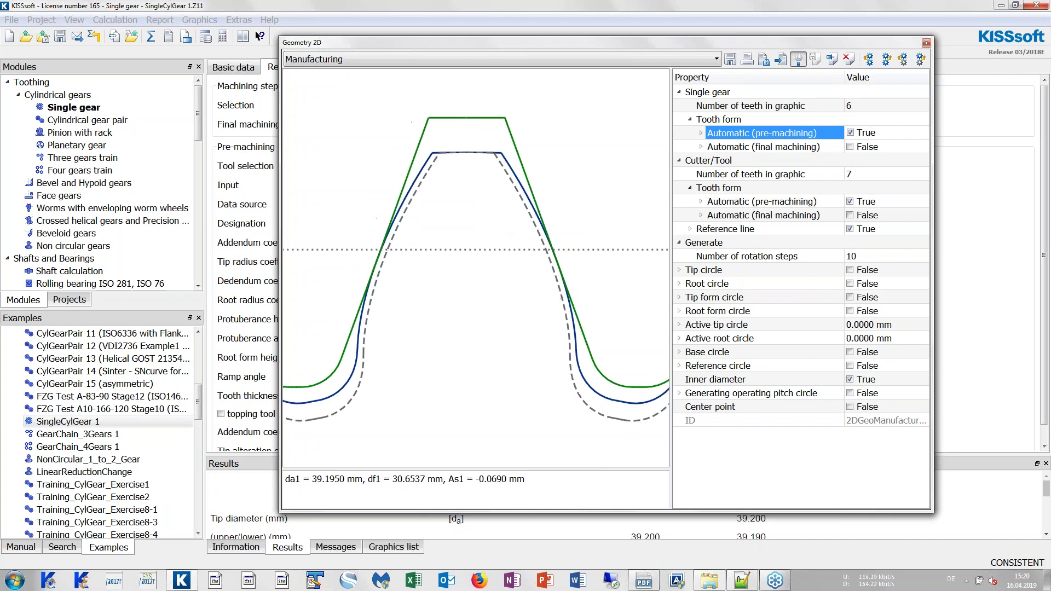
# Examine the distance between the pre-machined tooth flank and the dashed Original curve along the reference line and root.
pyautogui.rightClick(528, 245)
pyautogui.click(556, 267)
pyautogui.scroll(3, 557, 239)
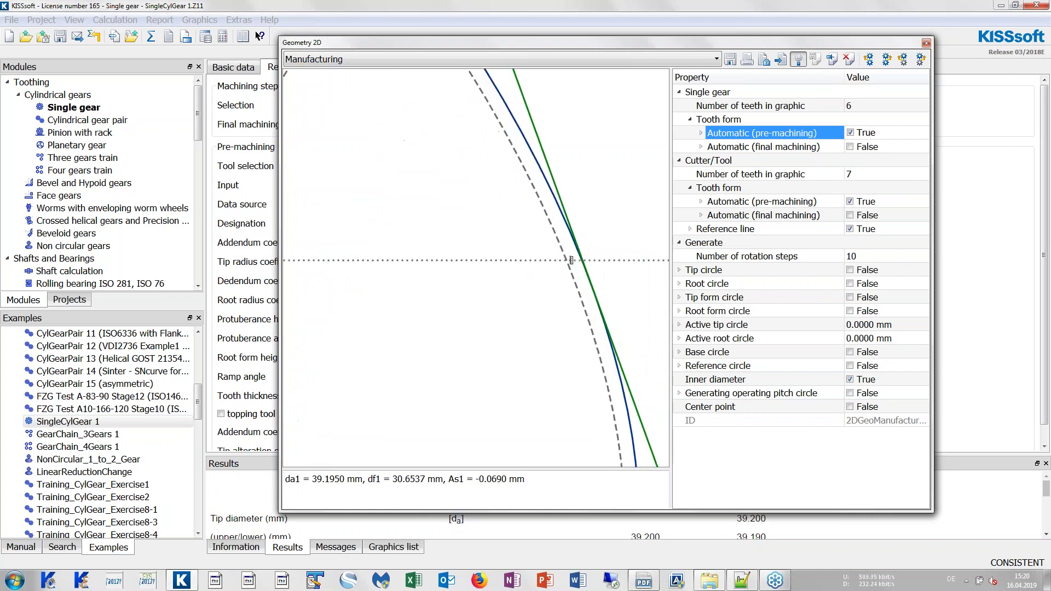
pyautogui.moveTo(557, 238)
pyautogui.mouseDown()
pyautogui.moveTo(567, 261)
pyautogui.moveTo(608, 245)
pyautogui.mouseUp()
pyautogui.rightClick(630, 274)
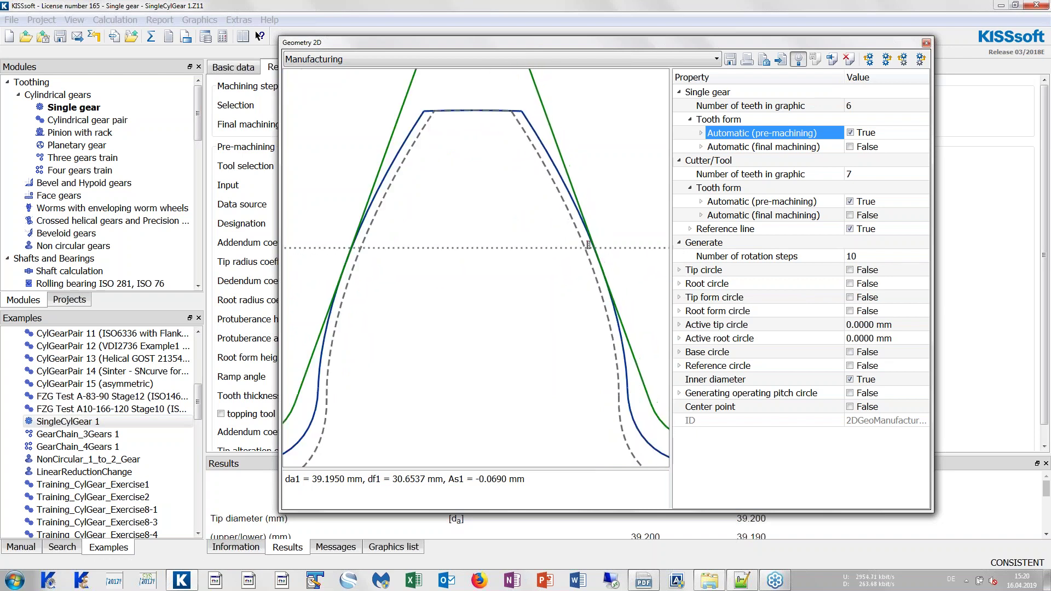
pyautogui.rightClick(628, 270)
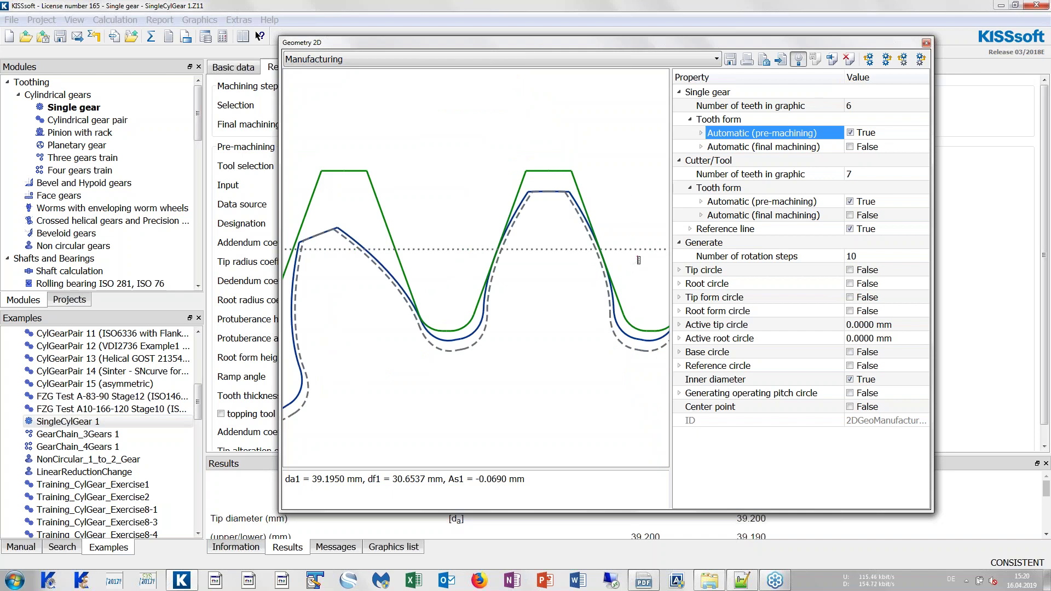
pyautogui.rightClick(631, 214)
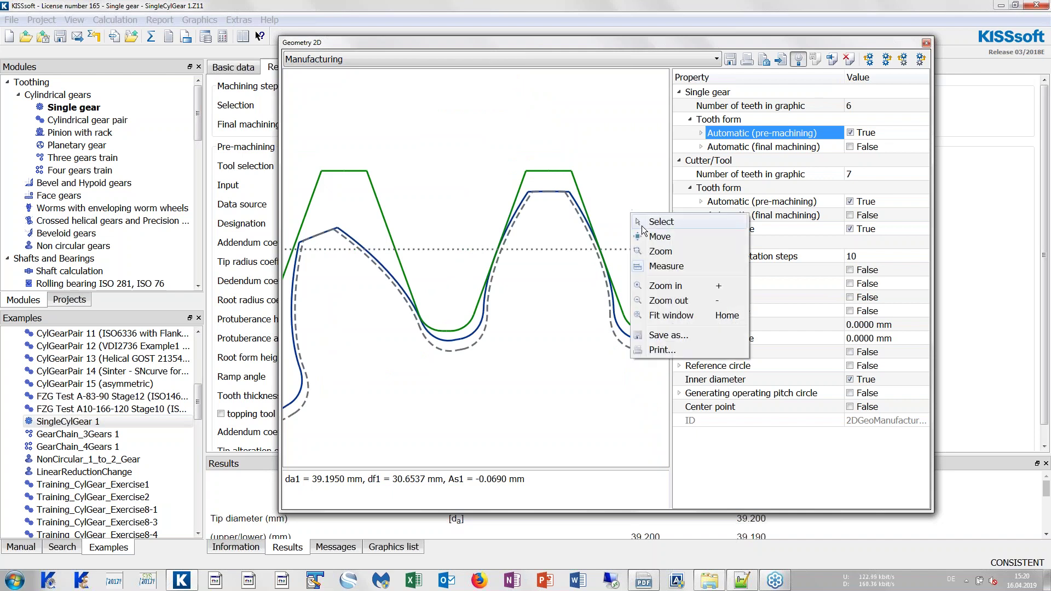
pyautogui.click(657, 237)
pyautogui.moveTo(630, 250); pyautogui.dragTo(586, 263)
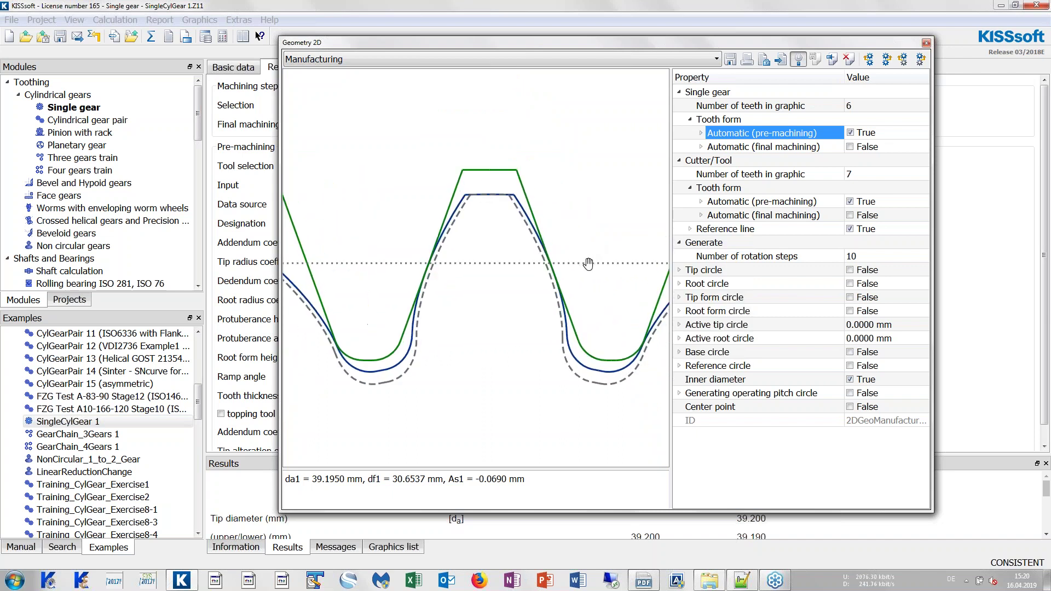
# Hide the cutter's automatic pre-machining tooth form and display its automatic final machining tooth form instead.
pyautogui.click(850, 201)
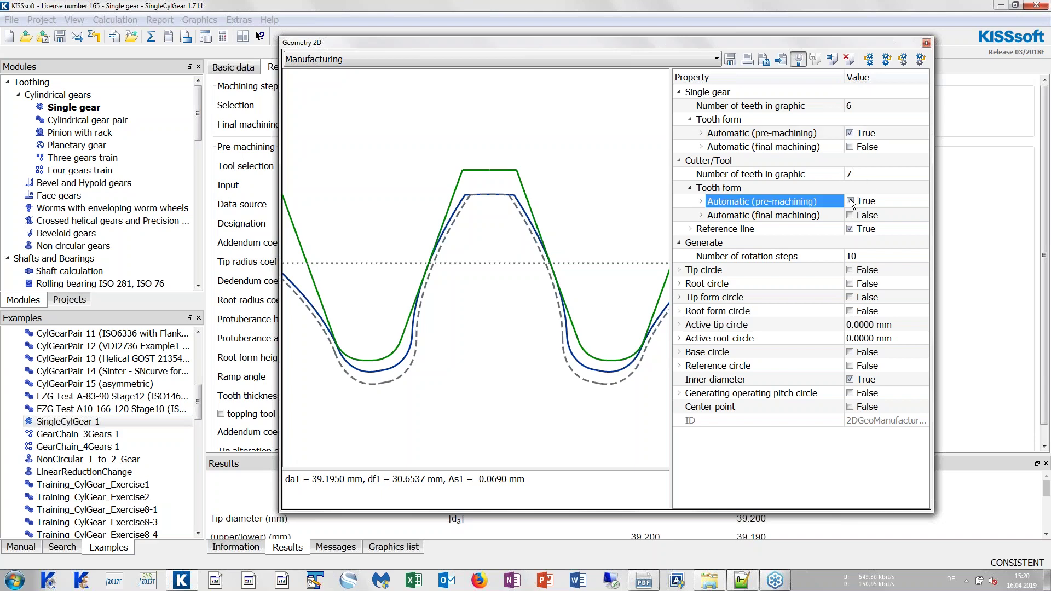
pyautogui.moveTo(487, 43); pyautogui.dragTo(641, 125)
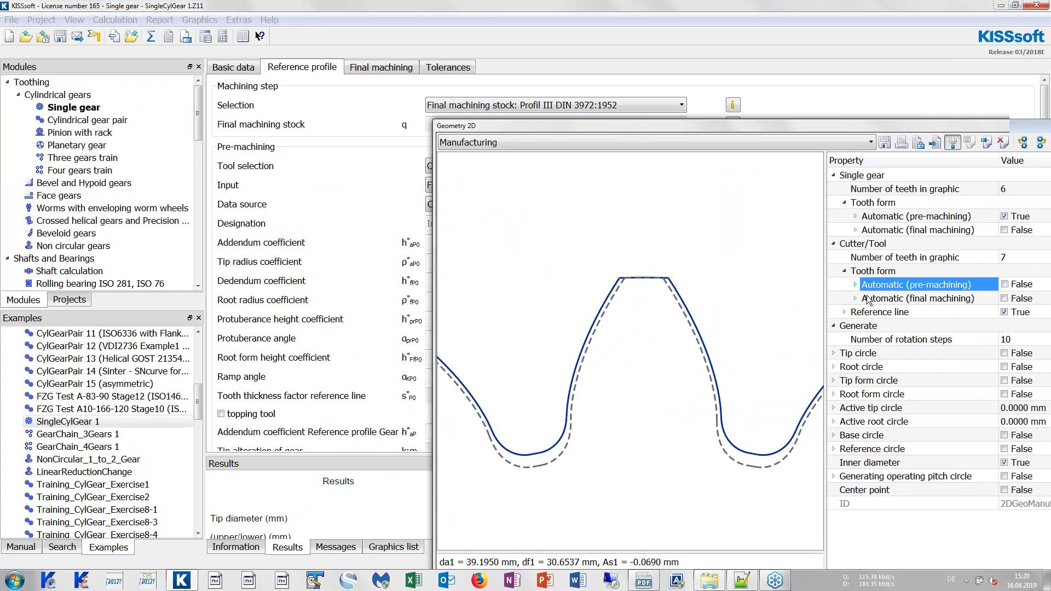
pyautogui.click(1005, 299)
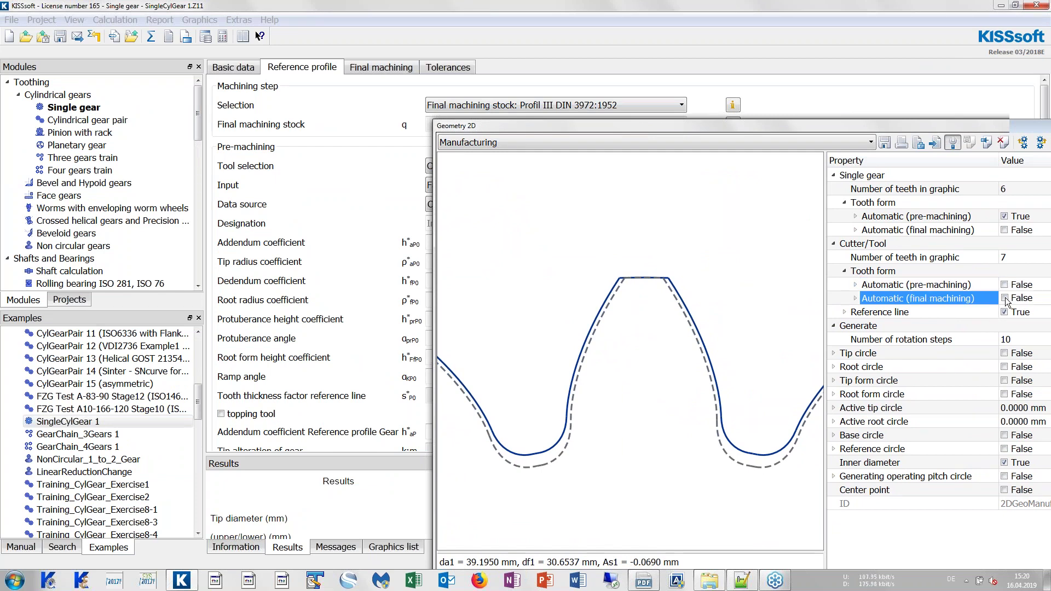
# Set the cutter's final machining tooth form to line width 3 and color dark green.
pyautogui.click(855, 298)
pyautogui.click(1021, 339)
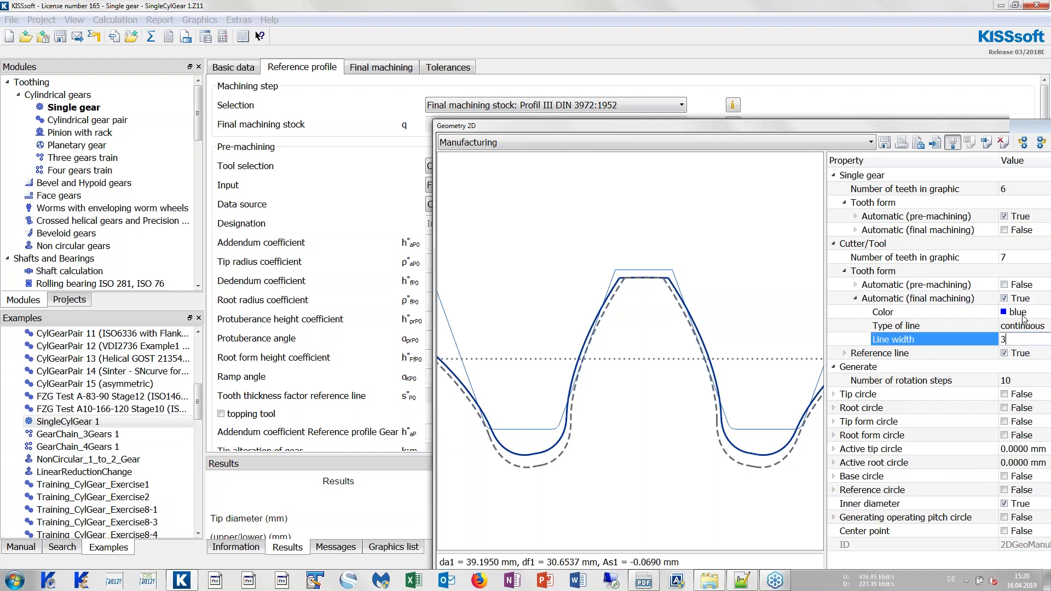
pyautogui.click(1021, 315)
pyautogui.click(1021, 313)
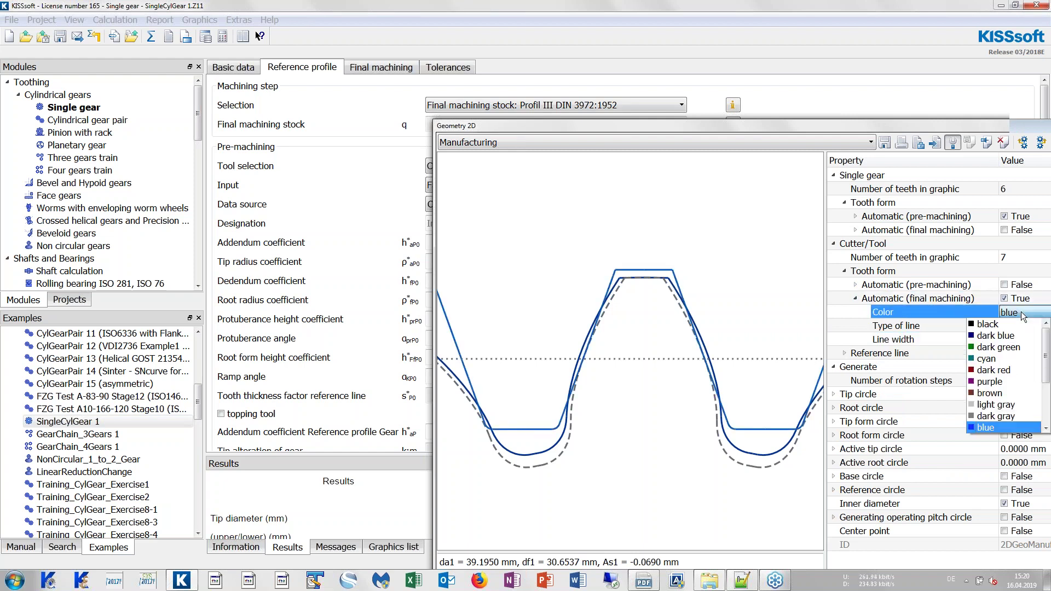
pyautogui.click(1002, 347)
pyautogui.moveTo(744, 343); pyautogui.dragTo(689, 304)
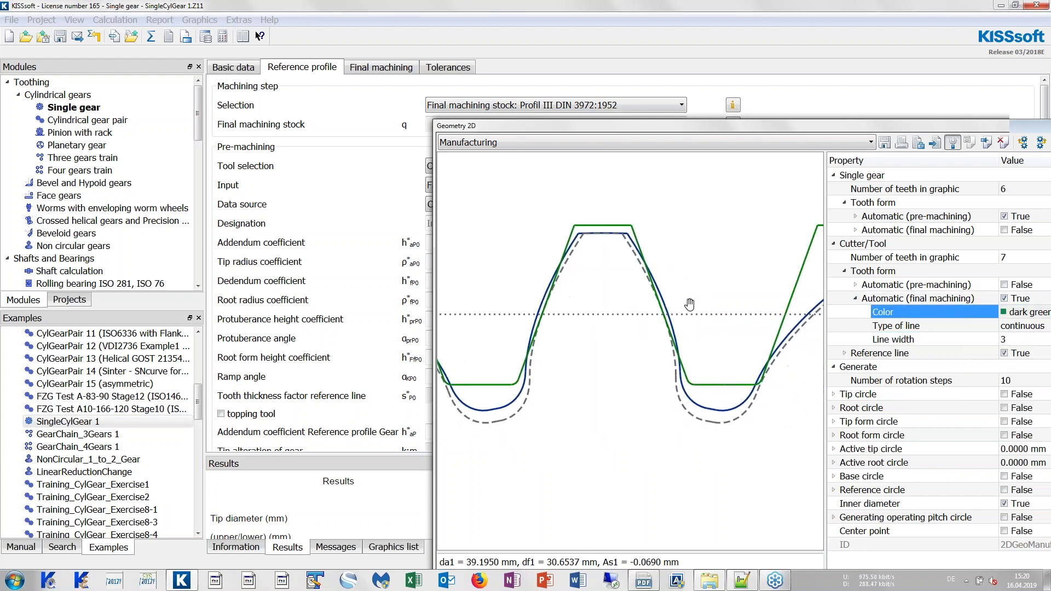
# Move the detached 2D graphic back over the input area and hide its properties.
pyautogui.moveTo(760, 126); pyautogui.dragTo(585, 37)
pyautogui.click(770, 57)
pyautogui.moveTo(692, 153); pyautogui.dragTo(692, 234)
pyautogui.scroll(1, 666, 264)
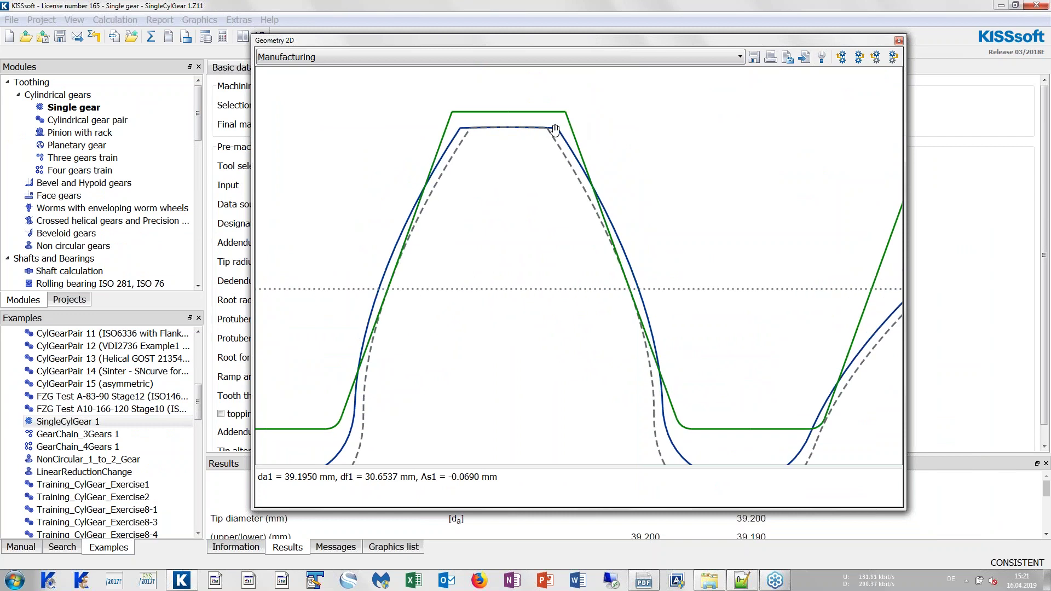
# Rotate the gear in both directions against the final machining cutter to examine how it reaches the flanks and root.
pyautogui.click(858, 57)
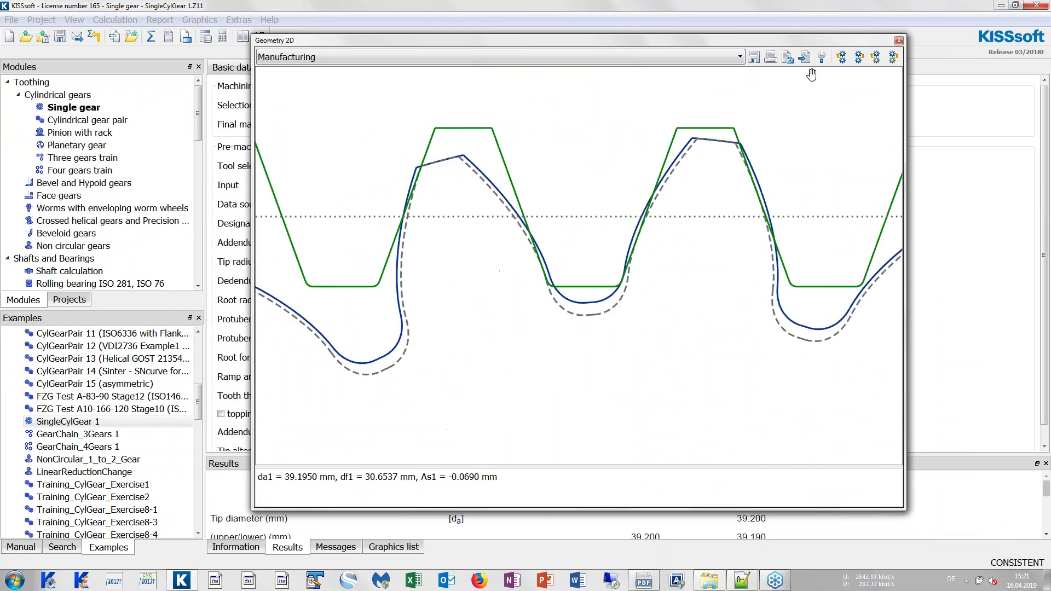
pyautogui.click(841, 57)
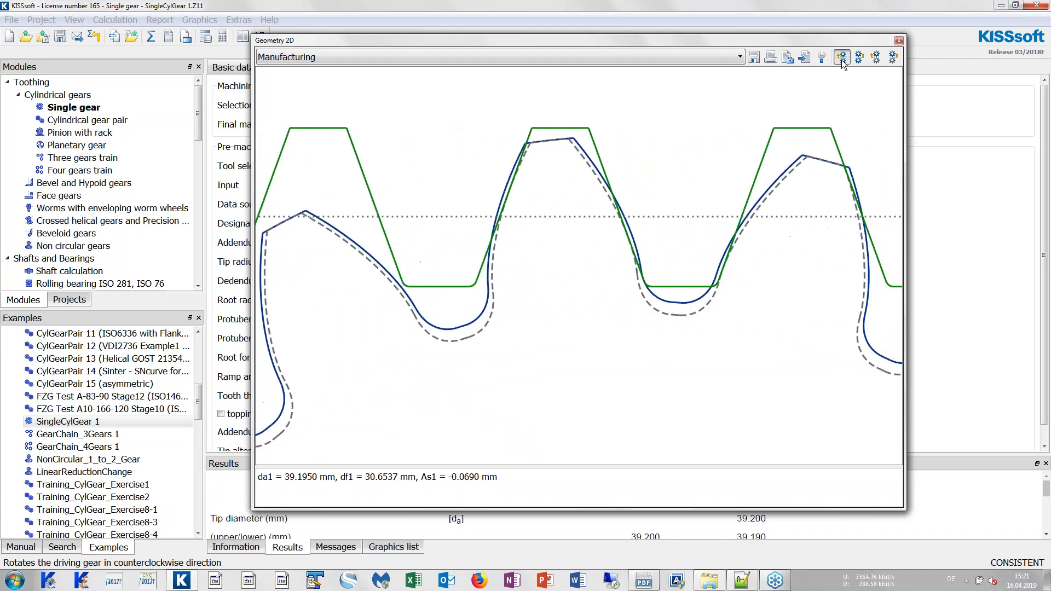
pyautogui.click(842, 60)
pyautogui.scroll(3, 640, 164)
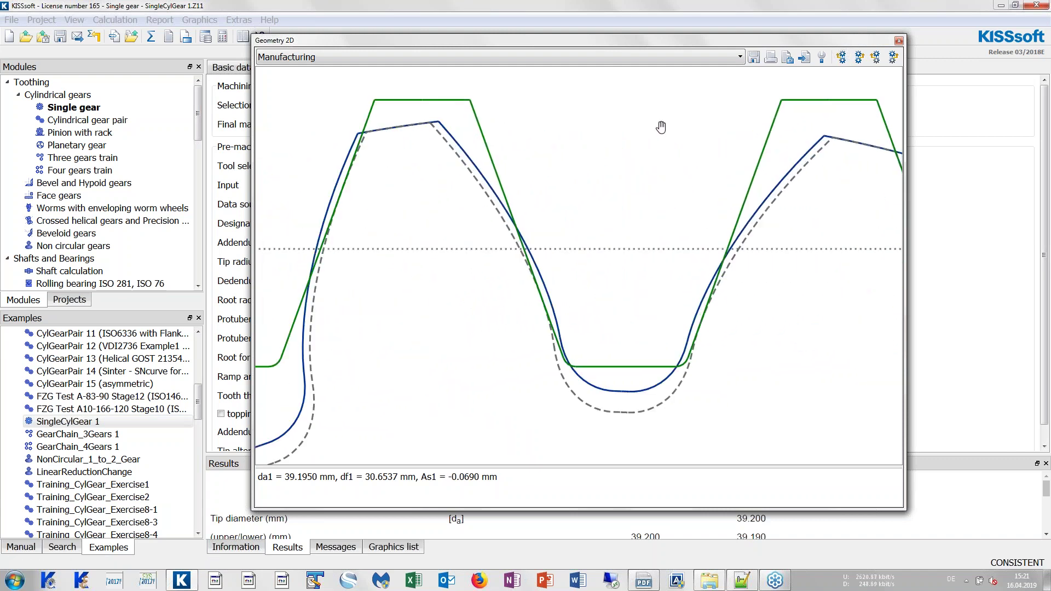
# Dock the 2D graphic, review the final machining tool inputs and return to the reference profile.
pyautogui.moveTo(625, 38); pyautogui.dragTo(1023, 195)
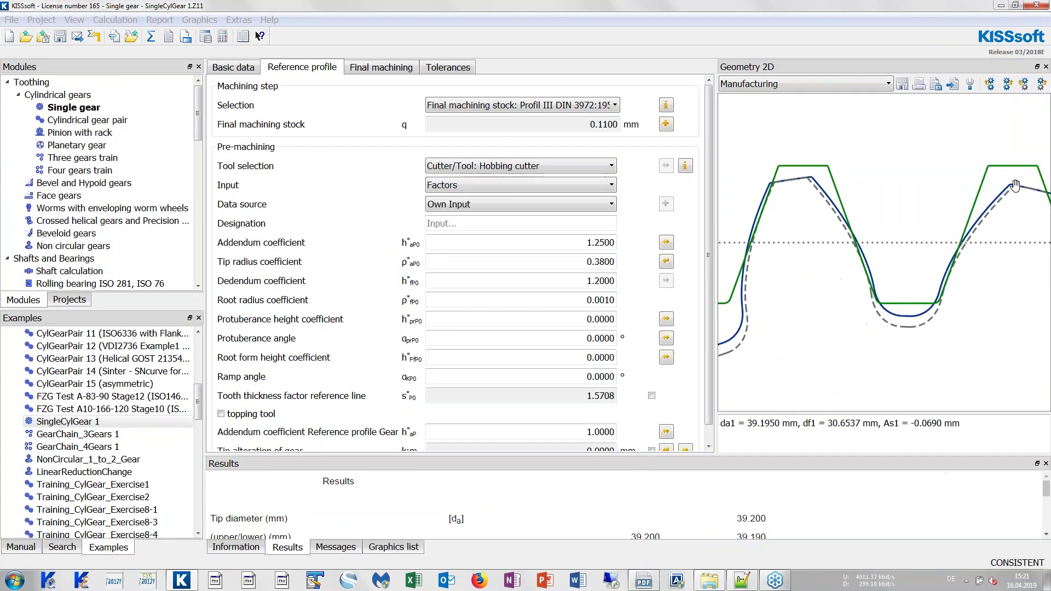
pyautogui.click(377, 69)
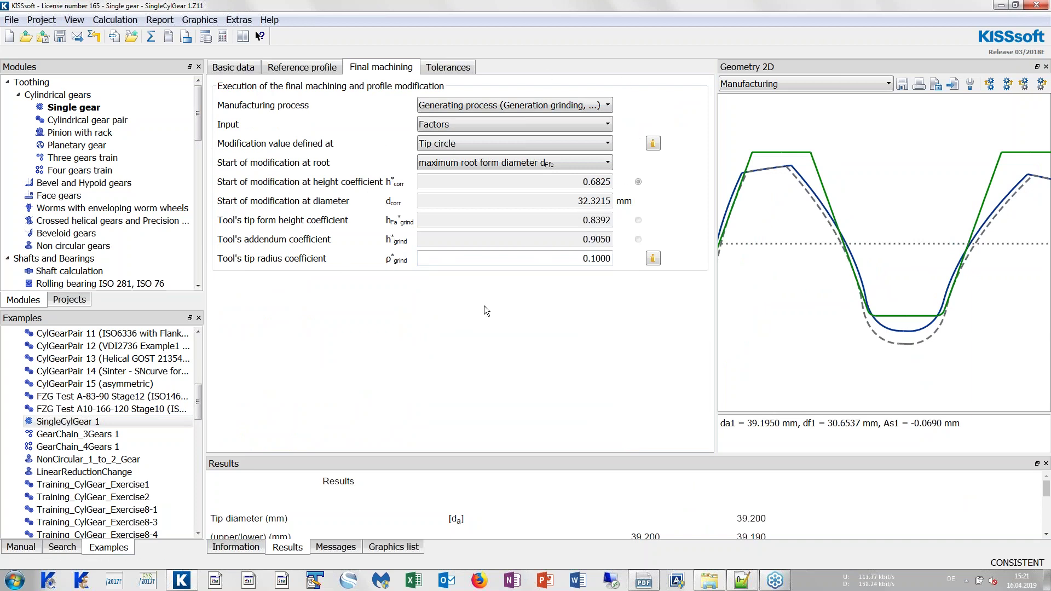
pyautogui.click(313, 70)
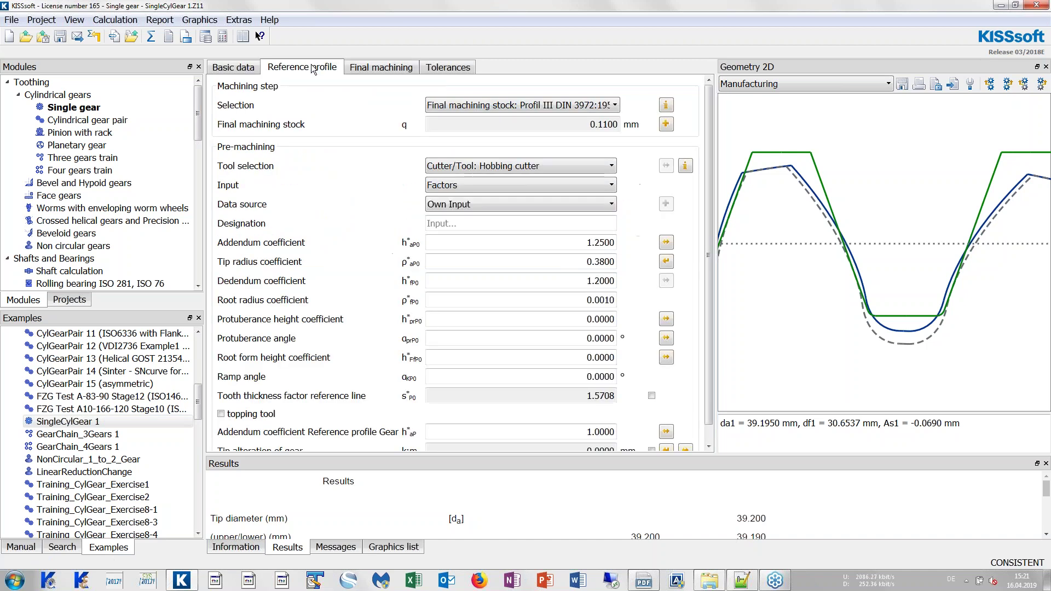
# Detach the 2D manufacturing graphic, enlarge it and show its properties.
pyautogui.doubleClick(854, 67)
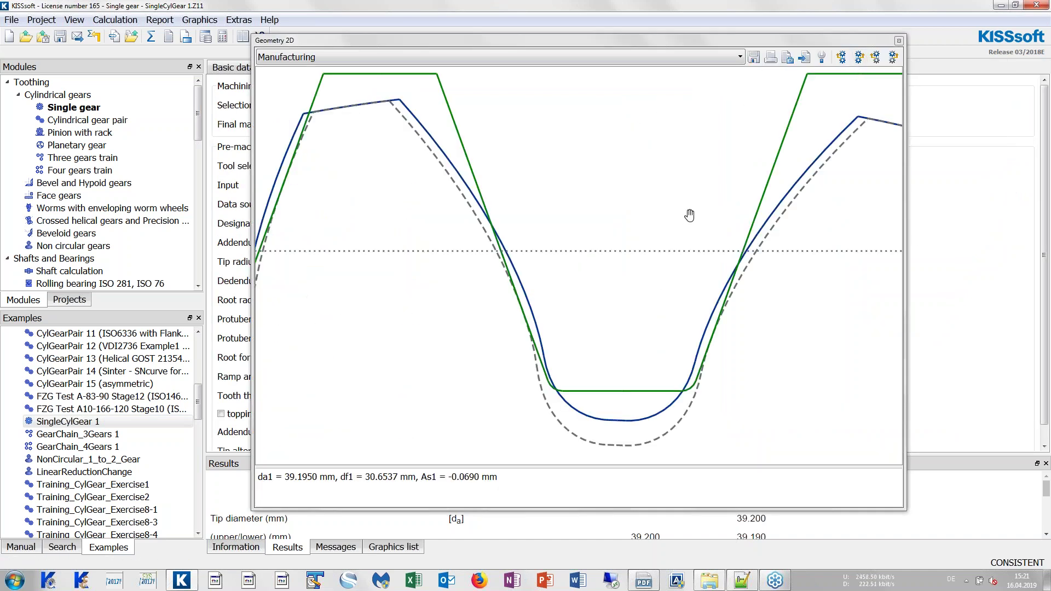
pyautogui.moveTo(630, 243); pyautogui.dragTo(642, 290)
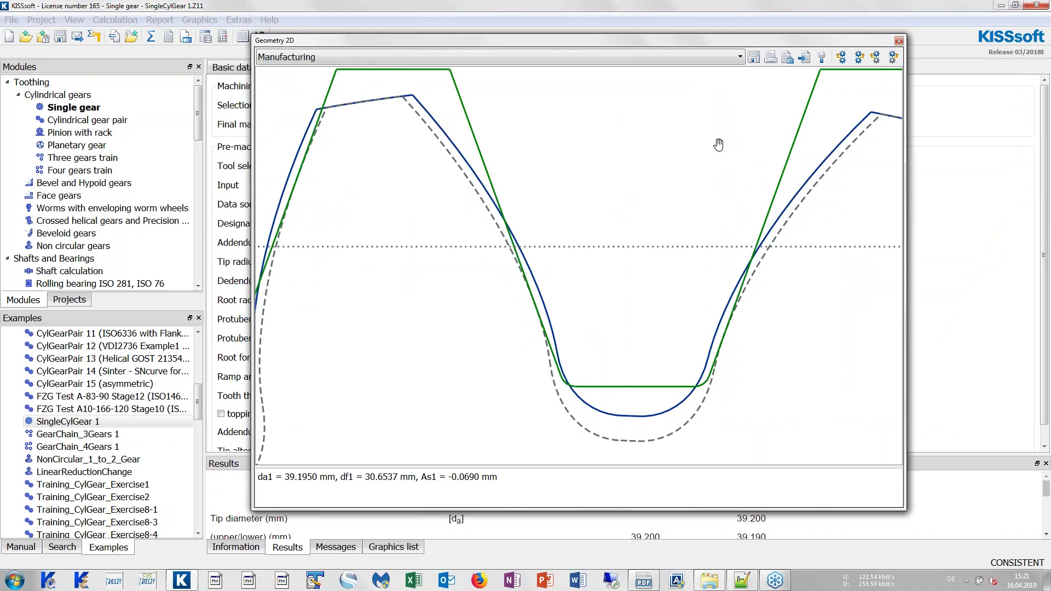
pyautogui.moveTo(689, 148); pyautogui.dragTo(683, 164)
pyautogui.click(821, 57)
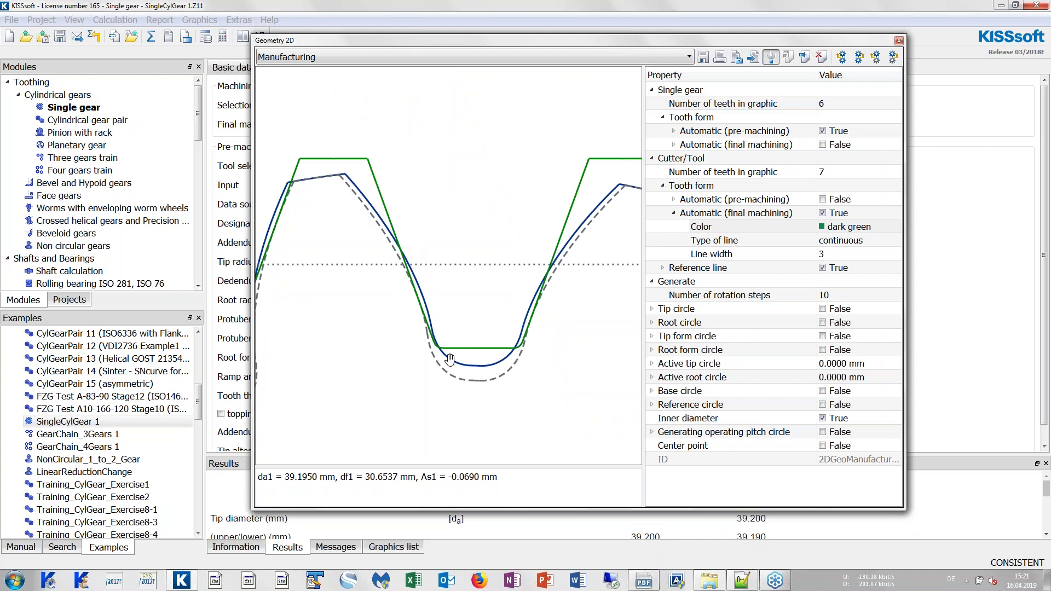
# Display the gear's final machining tooth form and set its line width to 3.
pyautogui.click(823, 146)
pyautogui.click(823, 145)
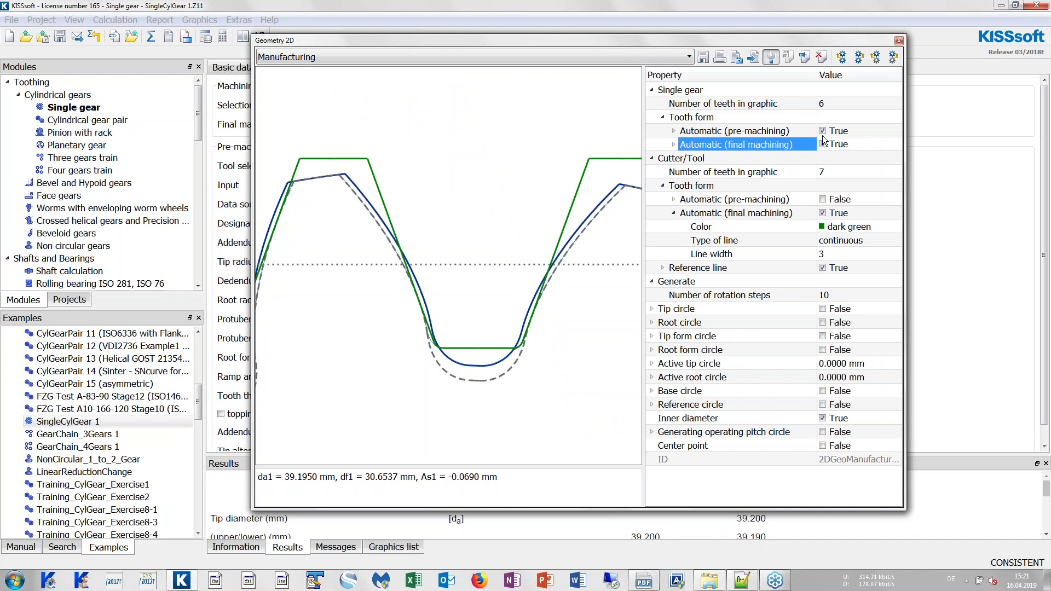
pyautogui.click(674, 144)
pyautogui.click(831, 186)
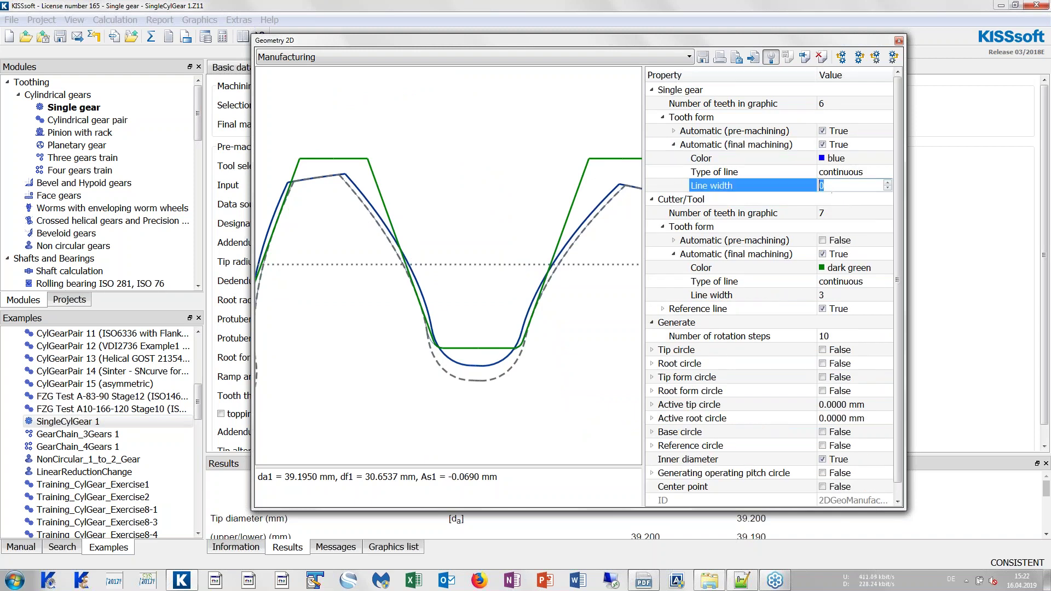
pyautogui.write('3')
pyautogui.press('Return')
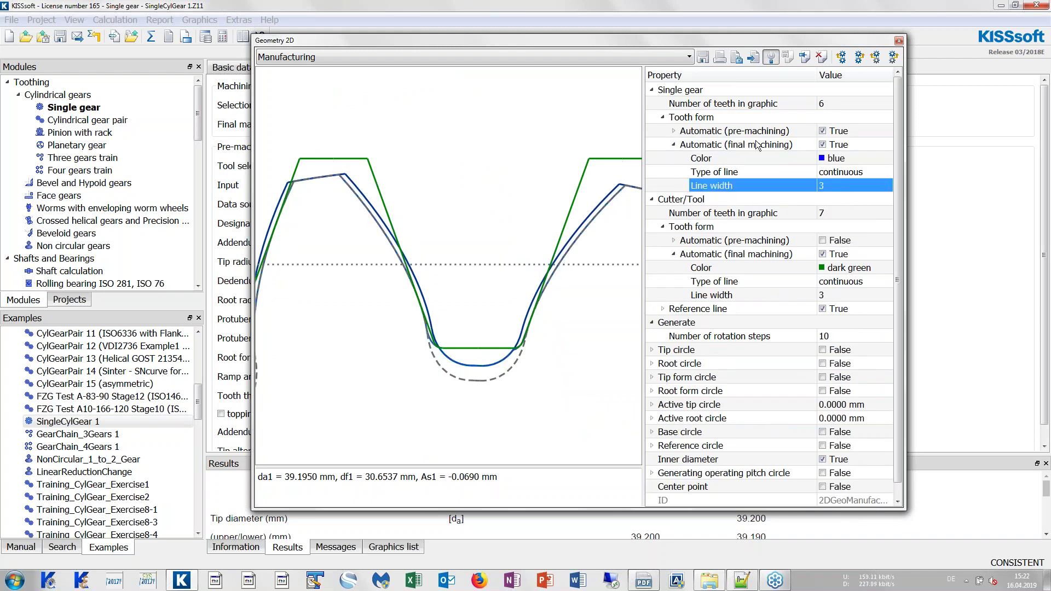
pyautogui.click(673, 145)
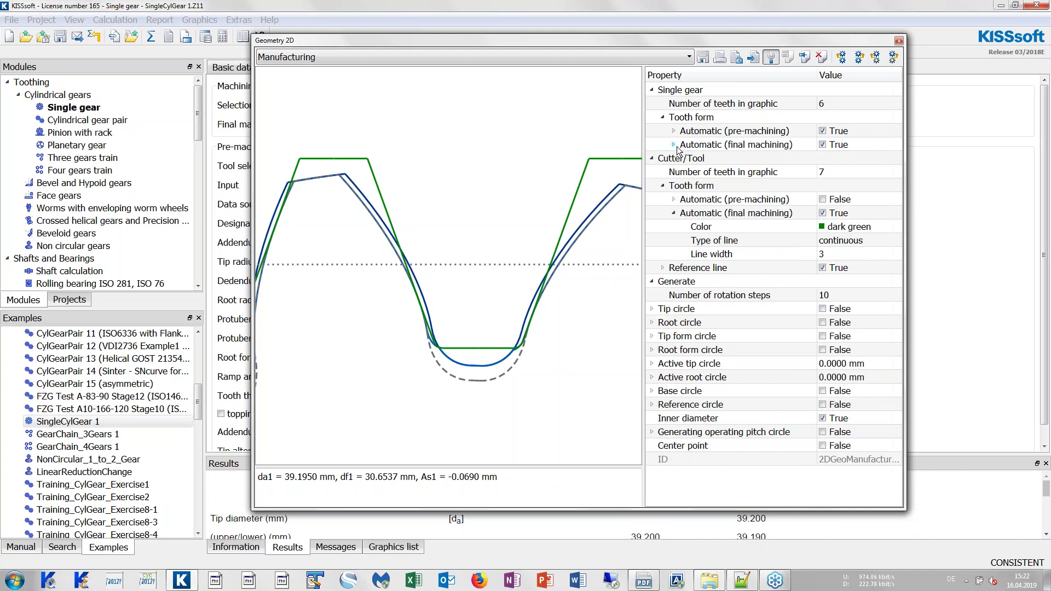
# Hide the gear's pre-machining tooth form and center the graphic on the finished tooth root.
pyautogui.click(822, 131)
pyautogui.scroll(1, 438, 293)
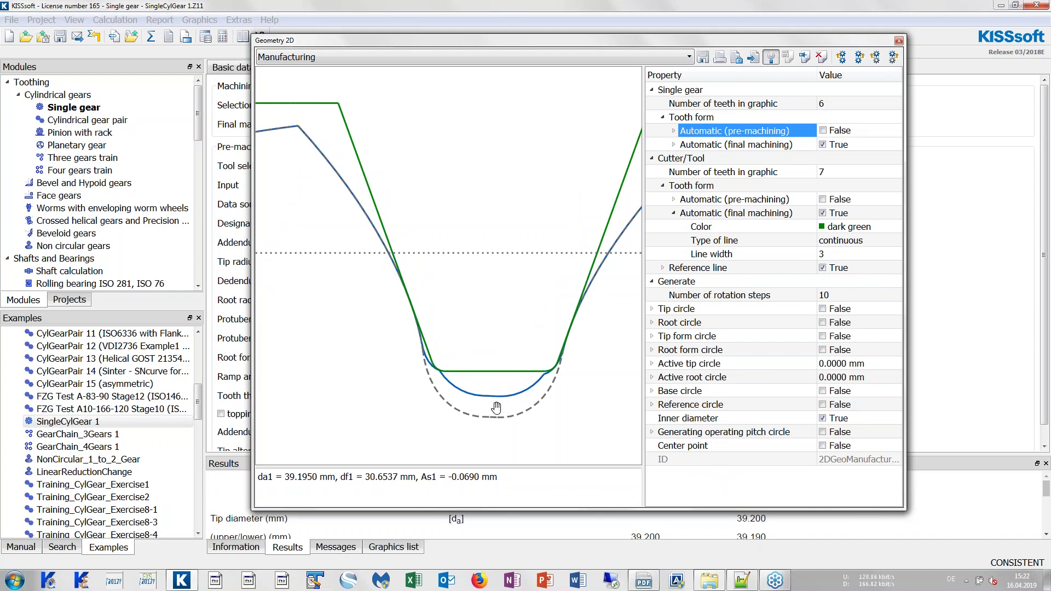
pyautogui.moveTo(496, 408); pyautogui.dragTo(497, 318)
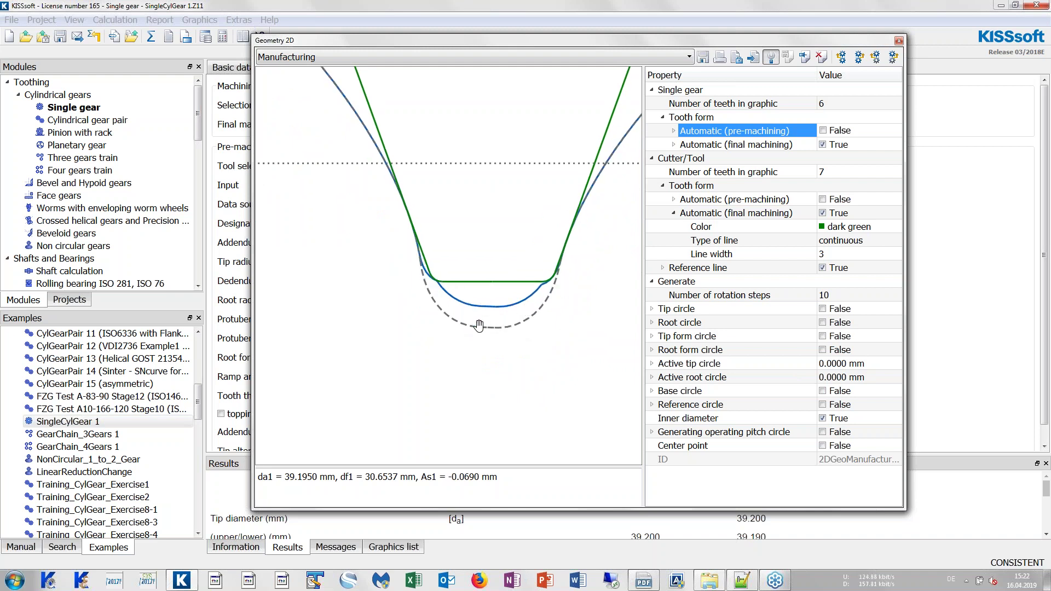
pyautogui.click(484, 305)
# Rotate the gear against the final machining cutter and examine the transition from flank to root.
pyautogui.click(841, 57)
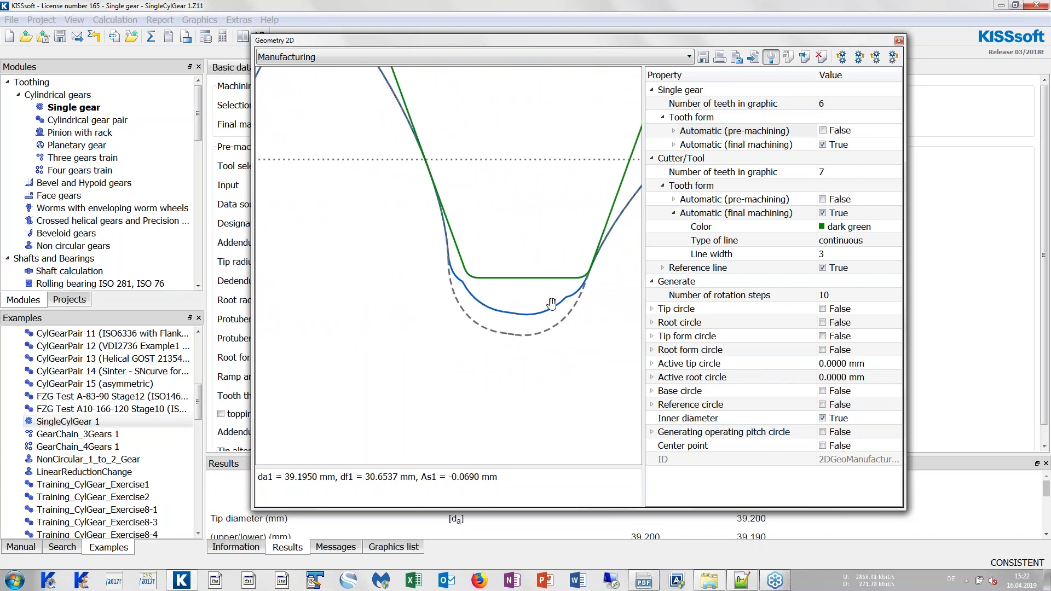
pyautogui.scroll(2, 534, 309)
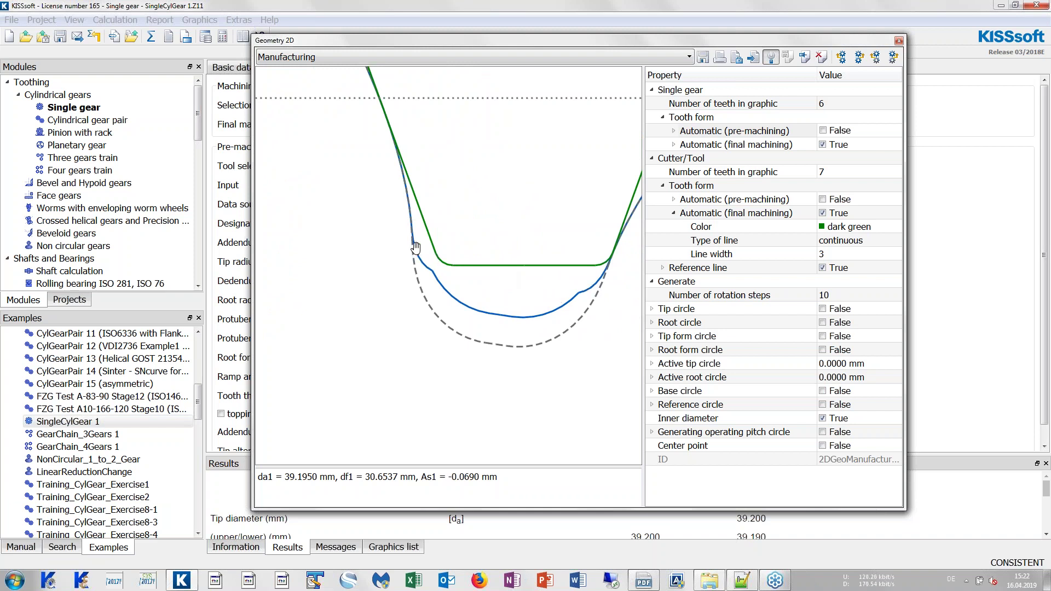
pyautogui.scroll(2, 415, 247)
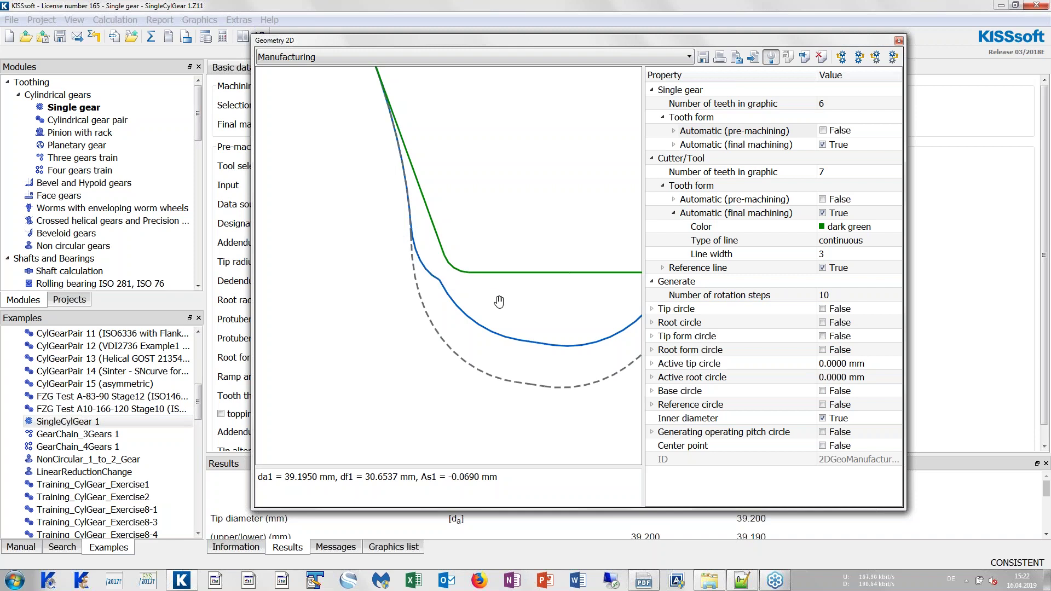
pyautogui.scroll(-3, 510, 302)
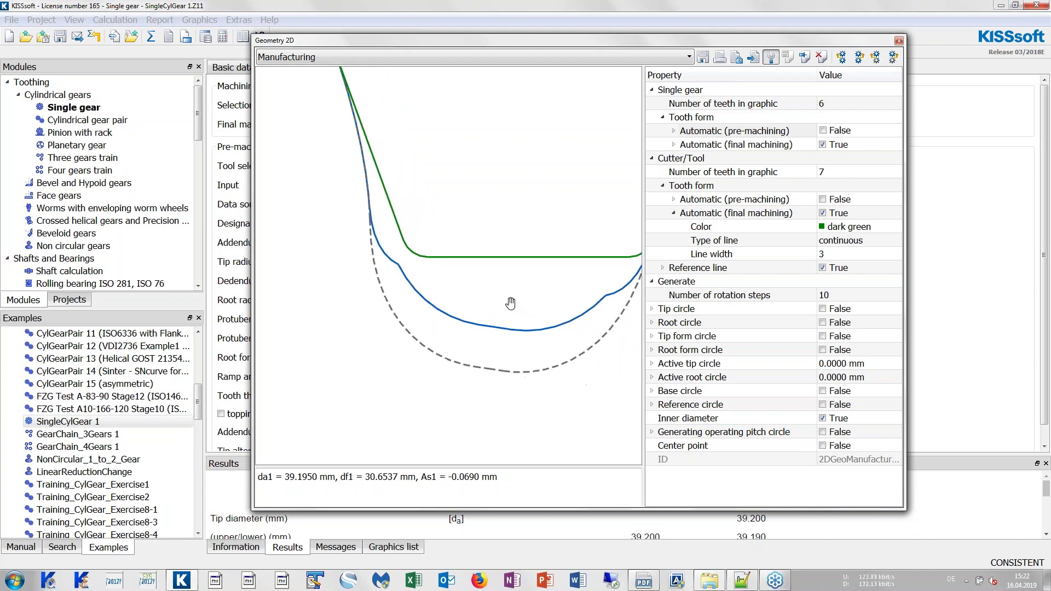
pyautogui.moveTo(510, 303); pyautogui.dragTo(480, 337)
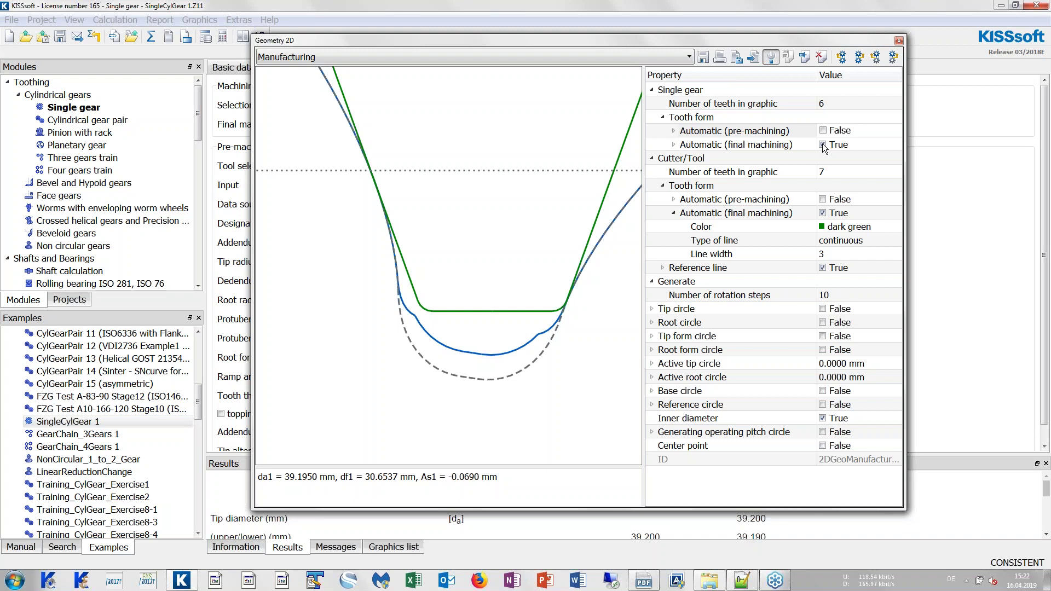
# Display the cutter's pre-machining tooth form instead of its final machining form and dock the 2D graphic with its properties hidden.
pyautogui.click(823, 213)
pyautogui.click(823, 200)
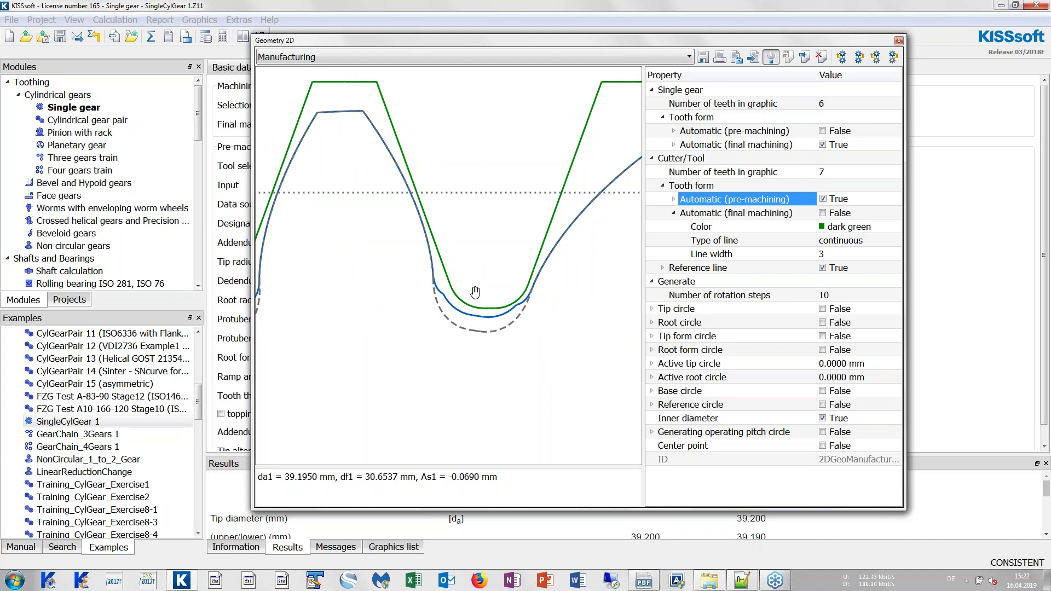
pyautogui.scroll(2, 483, 305)
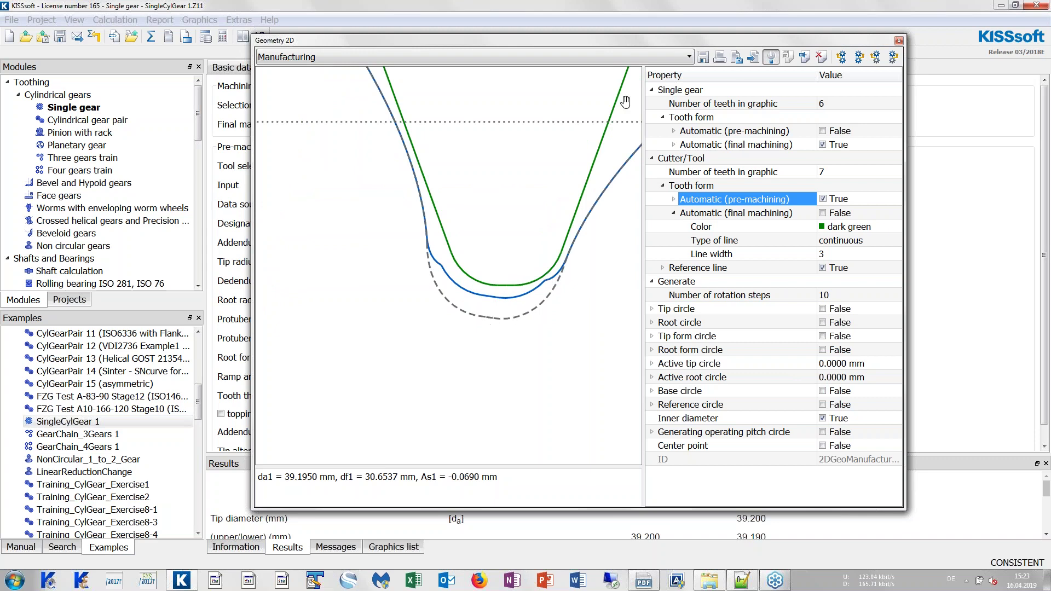
pyautogui.click(772, 57)
pyautogui.moveTo(677, 45)
pyautogui.mouseDown()
pyautogui.moveTo(919, 46)
pyautogui.moveTo(966, 214)
pyautogui.moveTo(1021, 219)
pyautogui.mouseUp()
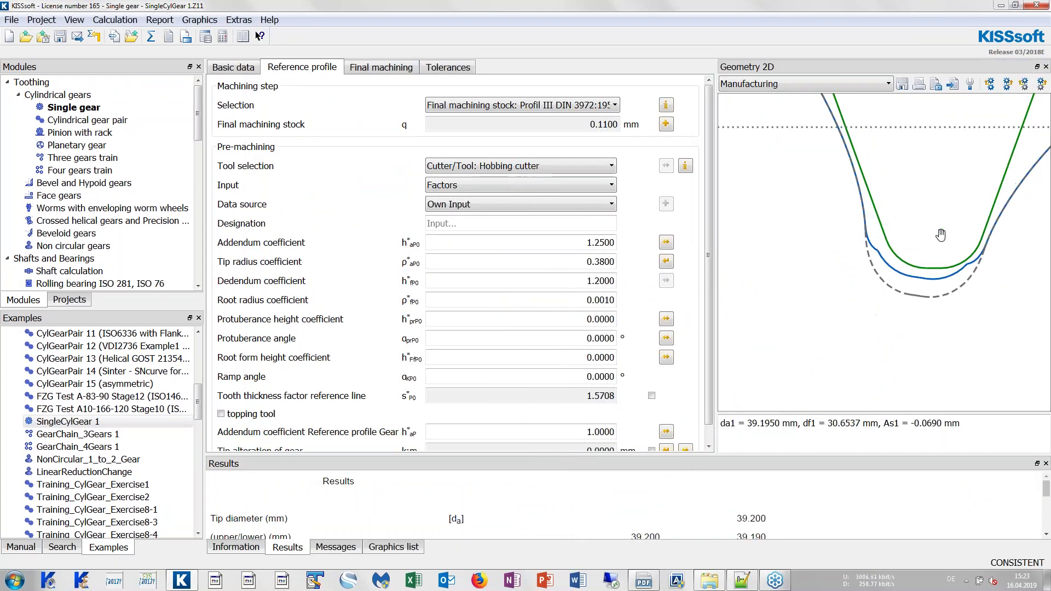
# Examine the stock between the finished flank and the pre-machining cutter, and how the cutter's tip shapes the tooth root.
pyautogui.doubleClick(585, 242)
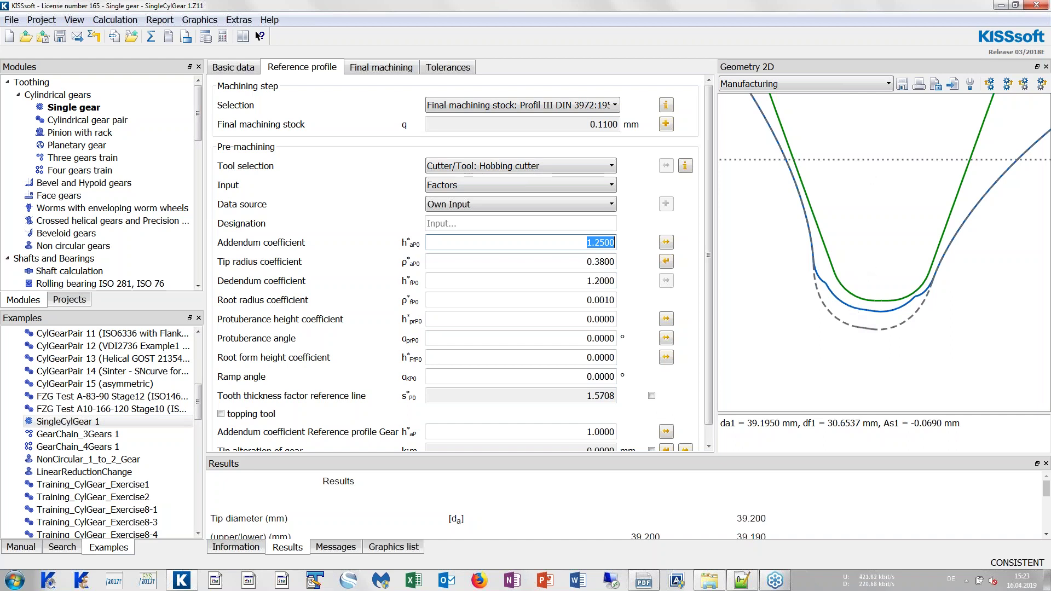
pyautogui.scroll(-2, 880, 255)
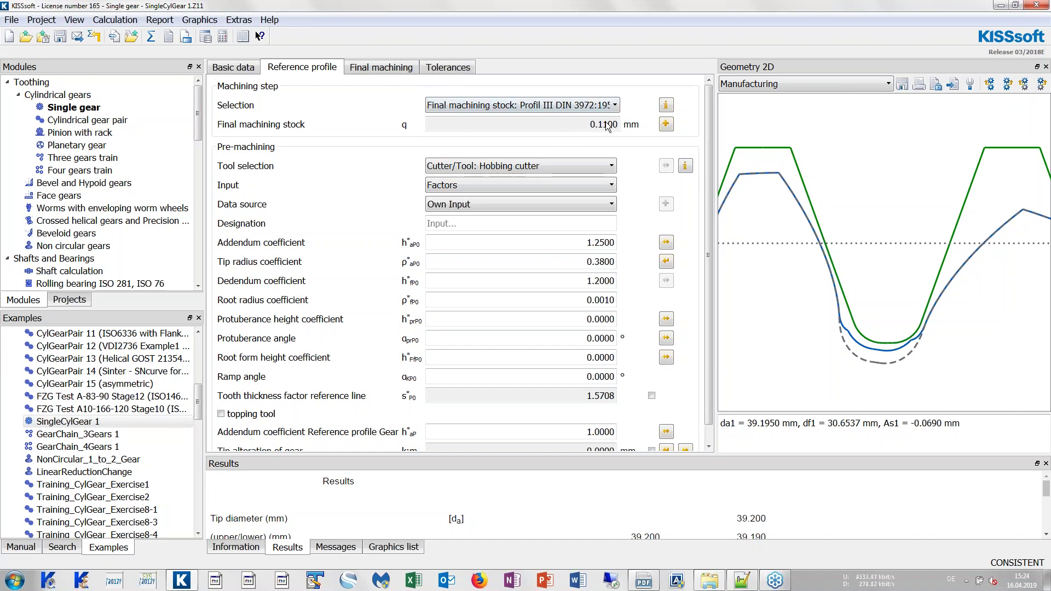
pyautogui.scroll(5, 813, 230)
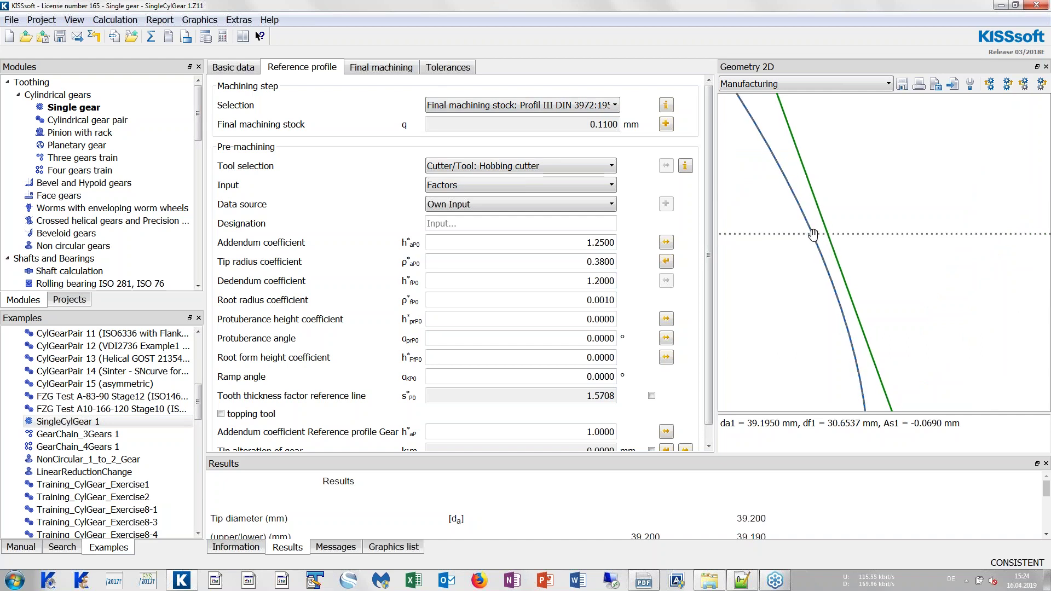
pyautogui.scroll(-5, 815, 195)
pyautogui.moveTo(883, 213); pyautogui.dragTo(875, 242)
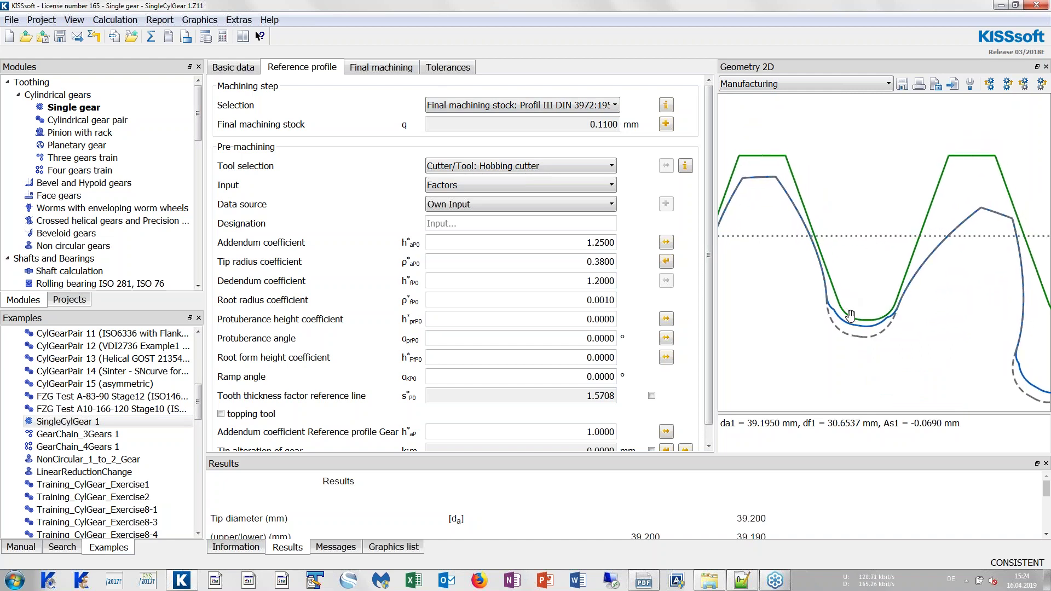
pyautogui.scroll(1, 857, 340)
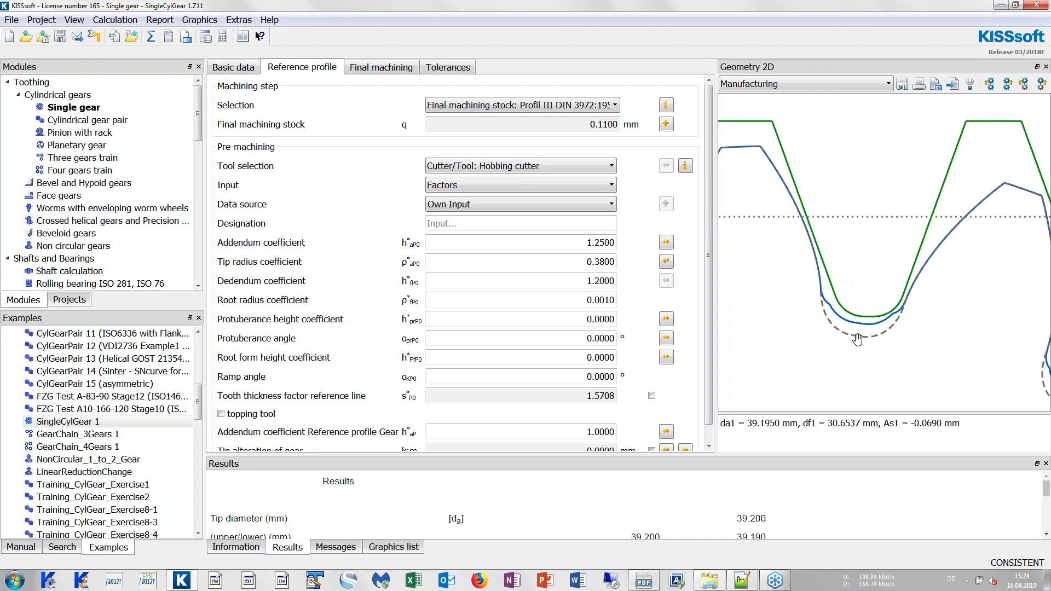
pyautogui.scroll(1, 857, 339)
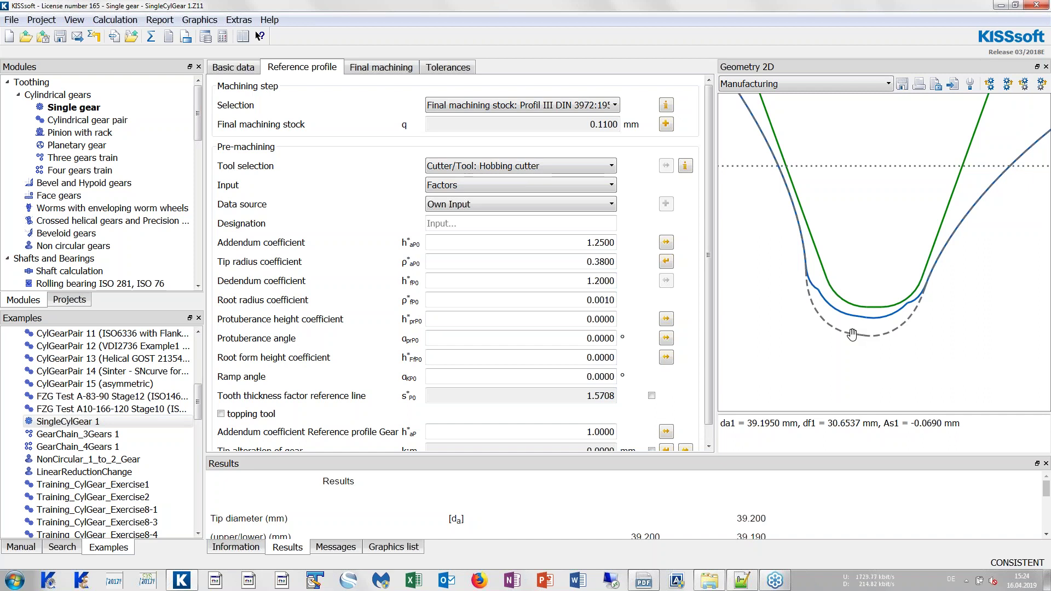
pyautogui.moveTo(857, 249); pyautogui.dragTo(849, 283)
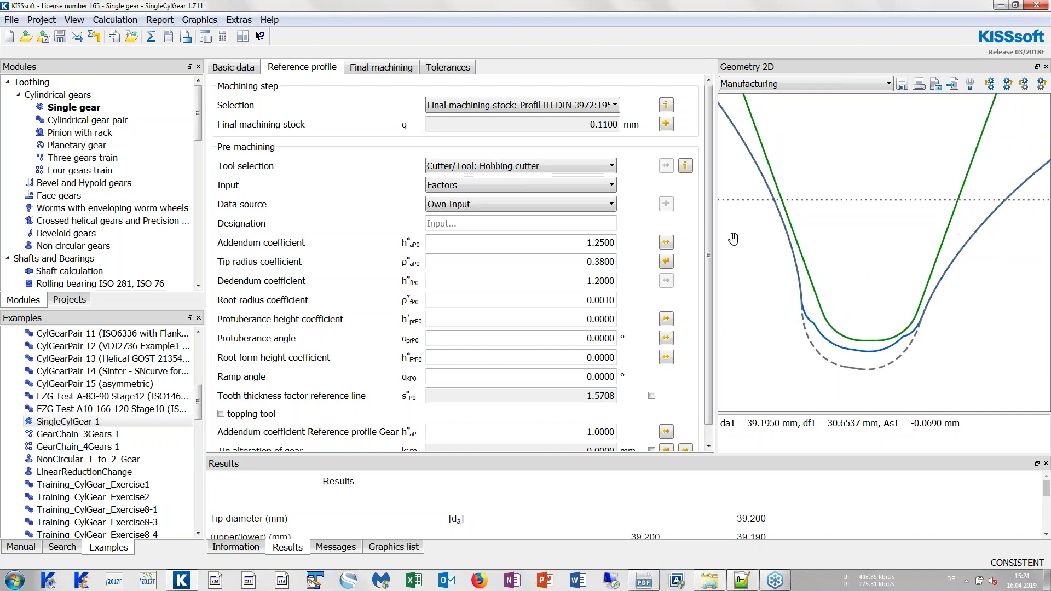
# Set the machining step to final machining without pre-machining and generate the calculation report.
pyautogui.click(542, 105)
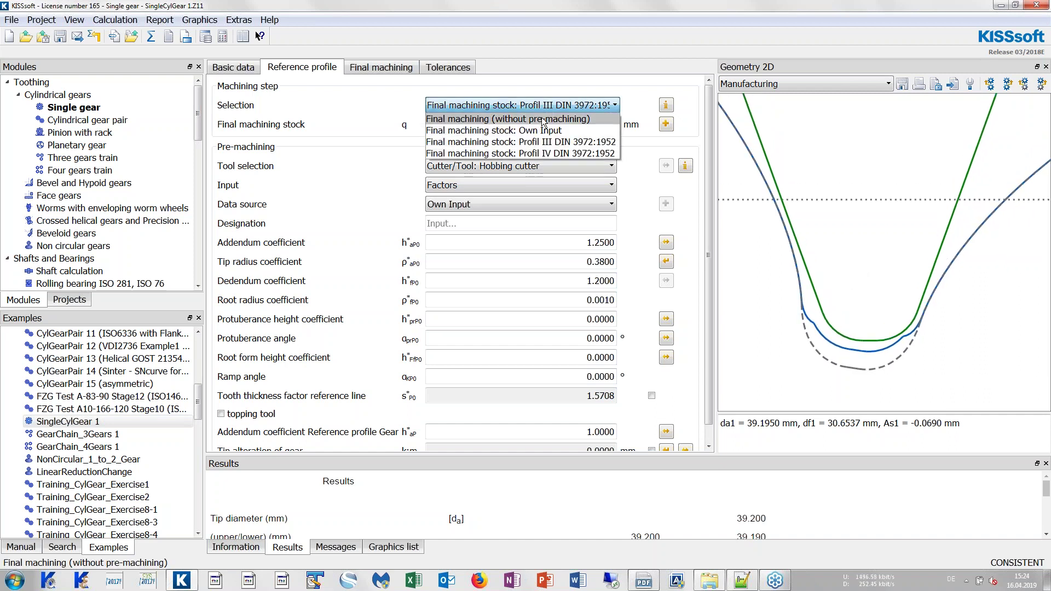
pyautogui.click(541, 119)
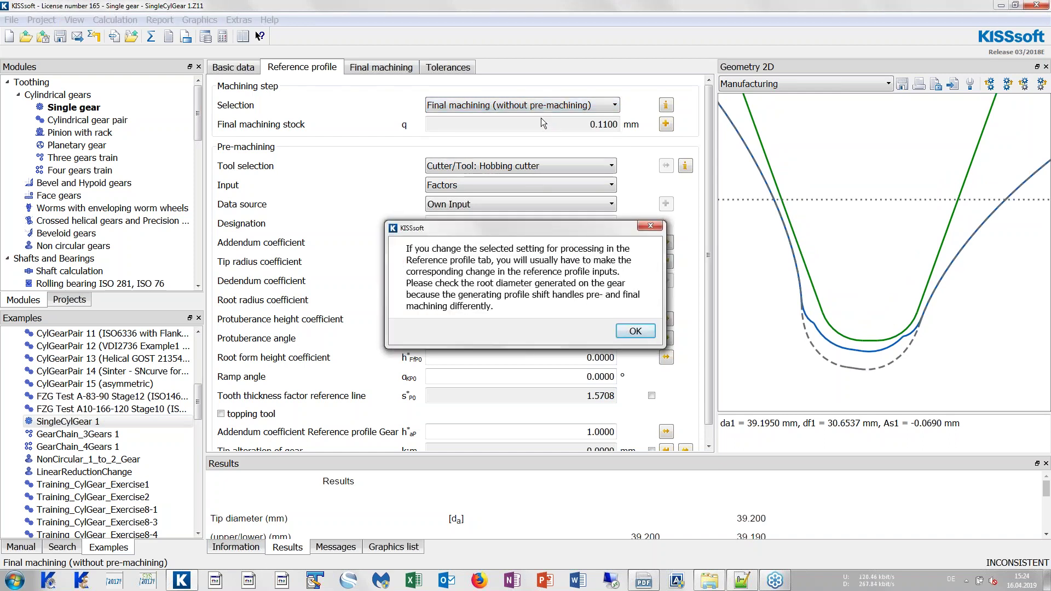
pyautogui.press('Return')
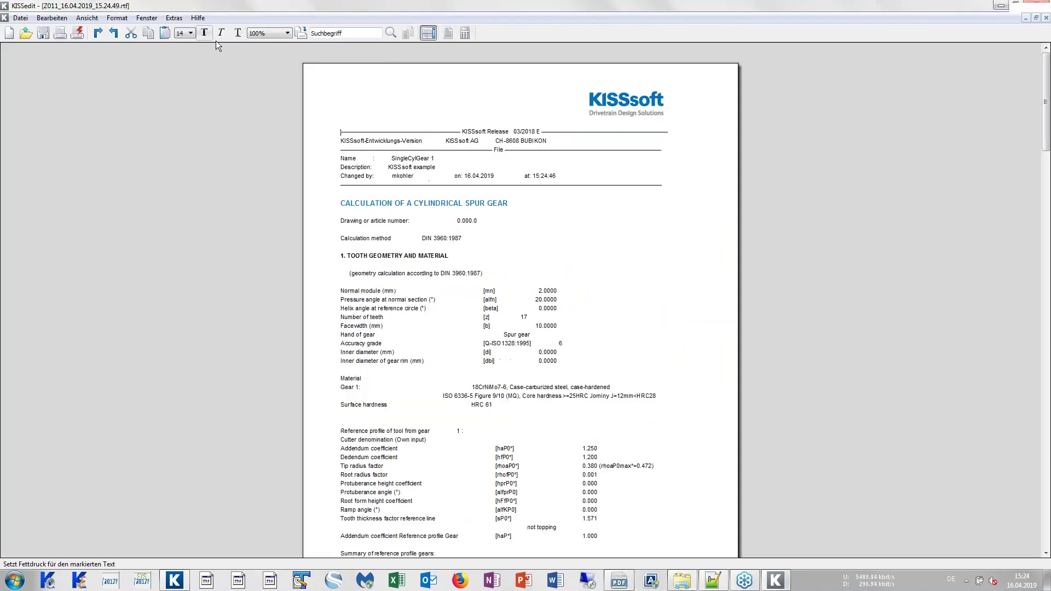
# Fit the report to page width and search it for "root di".
pyautogui.click(287, 33)
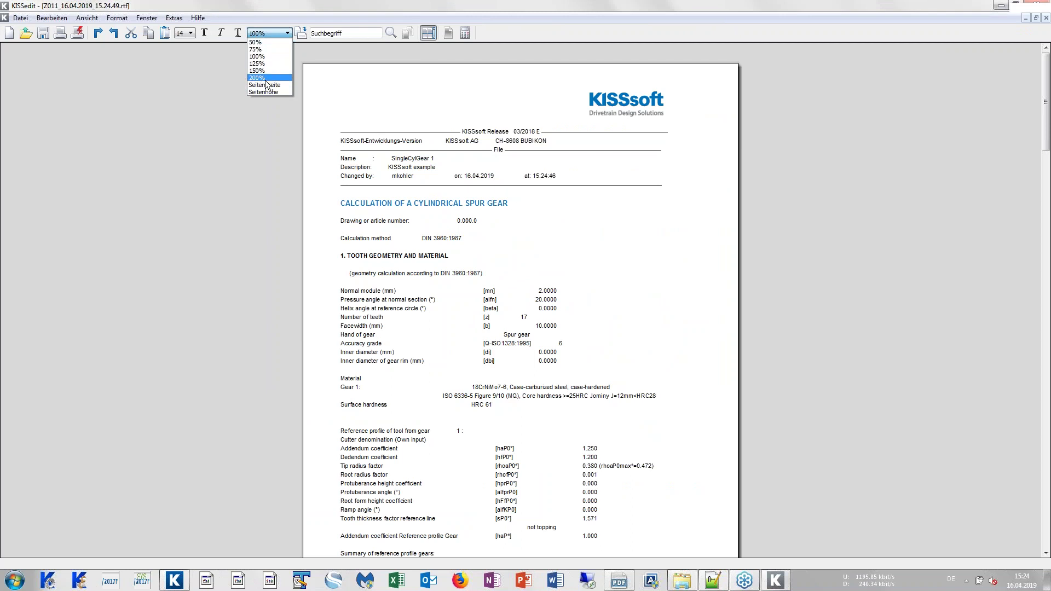
pyautogui.click(265, 85)
pyautogui.press('Tab')
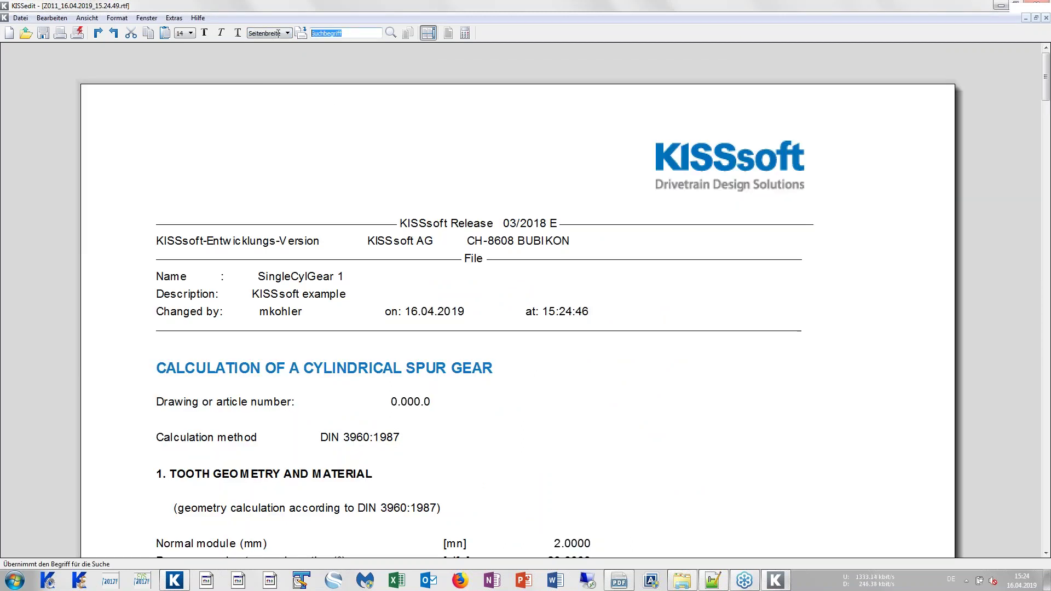
pyautogui.write('root di')
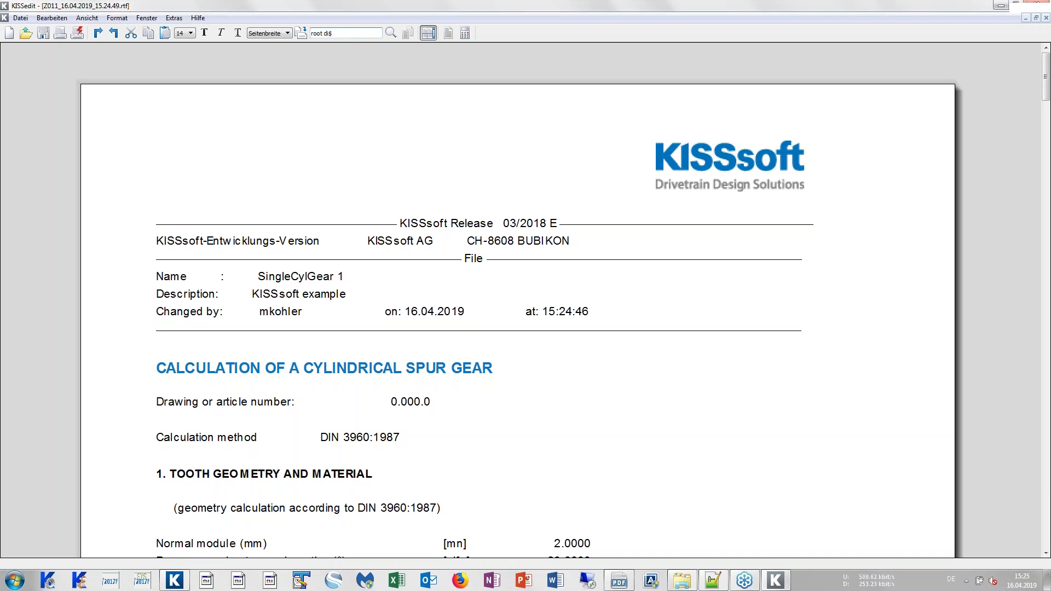
pyautogui.press('Return')
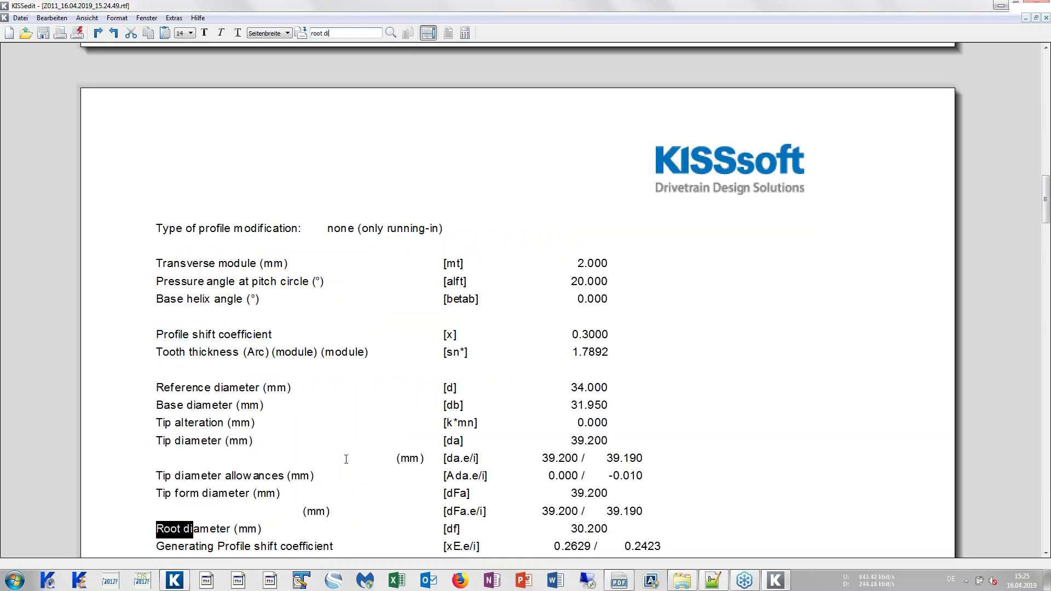
# Compare the theoretical root diameter with the manufactured root diameter with xE in the report, and close the report.
pyautogui.click(508, 485)
pyautogui.scroll(-3, 509, 482)
pyautogui.moveTo(620, 353); pyautogui.dragTo(156, 351)
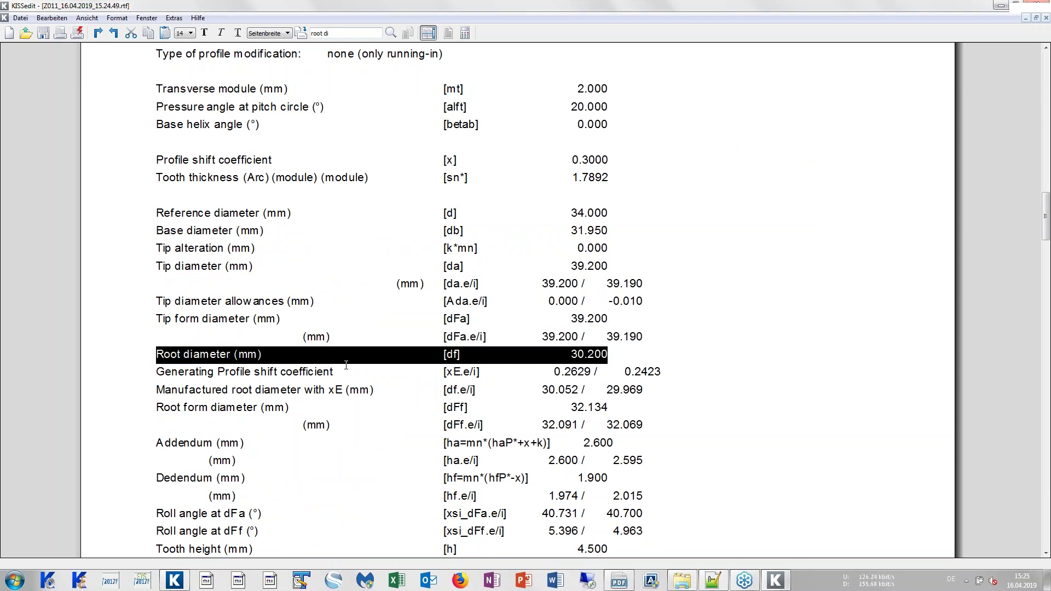
pyautogui.moveTo(651, 392); pyautogui.dragTo(548, 389)
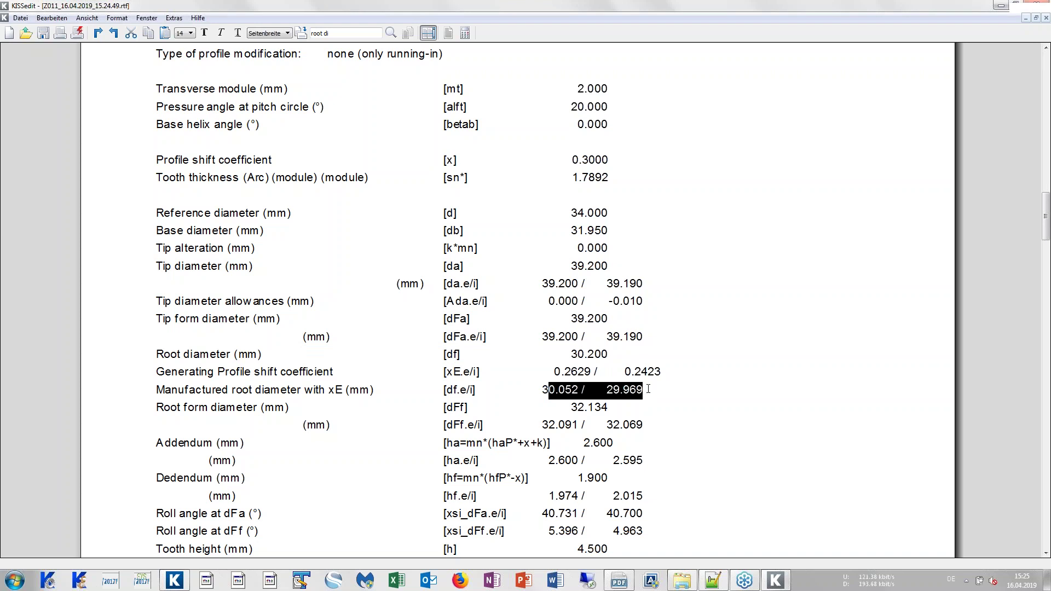
pyautogui.click(652, 388)
pyautogui.moveTo(644, 389); pyautogui.dragTo(542, 390)
pyautogui.moveTo(614, 355); pyautogui.dragTo(573, 353)
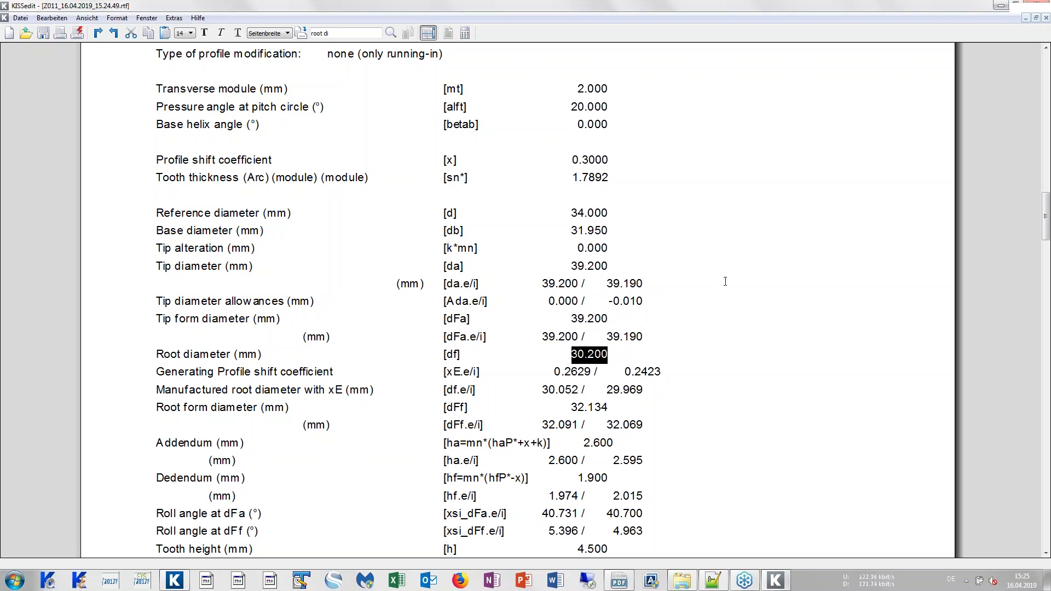
pyautogui.click(1038, 9)
pyautogui.click(1038, 7)
# Set the machining step to final machining stock Profil III DIN 3972:1952 and accept the notice.
pyautogui.click(546, 103)
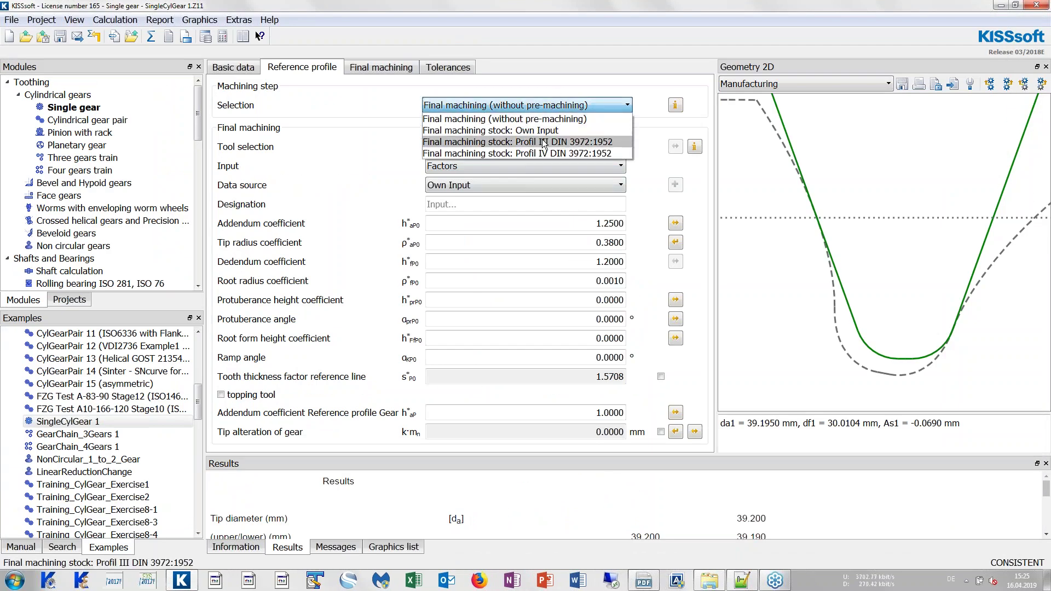
pyautogui.click(543, 142)
pyautogui.click(632, 330)
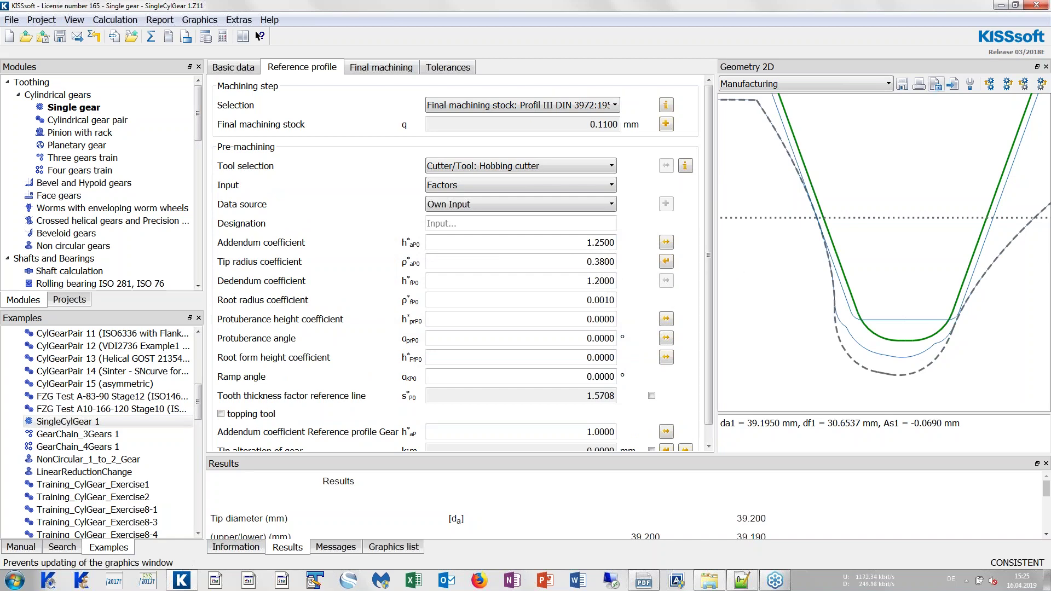
# Detach the 2D graphic and open the line width of the gear's final machining tooth form for editing.
pyautogui.doubleClick(937, 62)
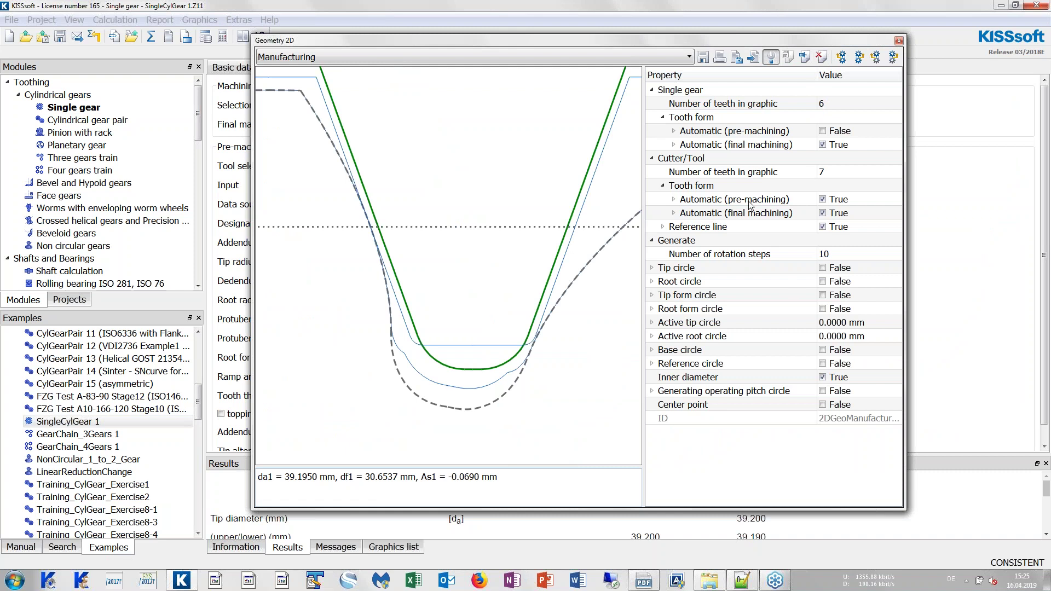
pyautogui.click(674, 144)
pyautogui.click(845, 186)
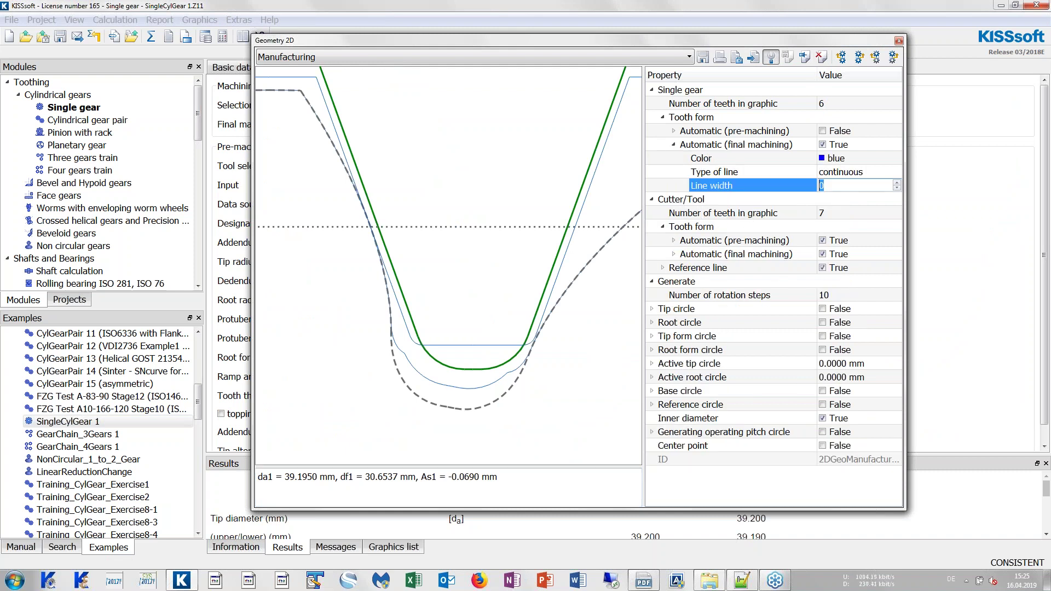
# Set the line width of the gear's final-machining tooth form to 3 and hide the cutter's final-machining tooth form.
pyautogui.write('3')
pyautogui.press('Return')
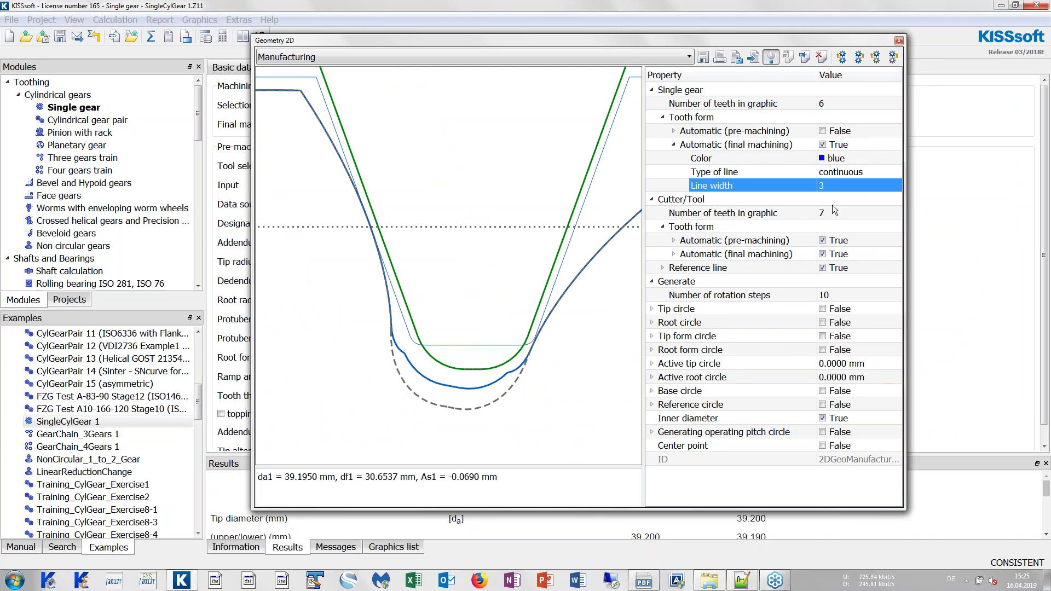
pyautogui.click(824, 255)
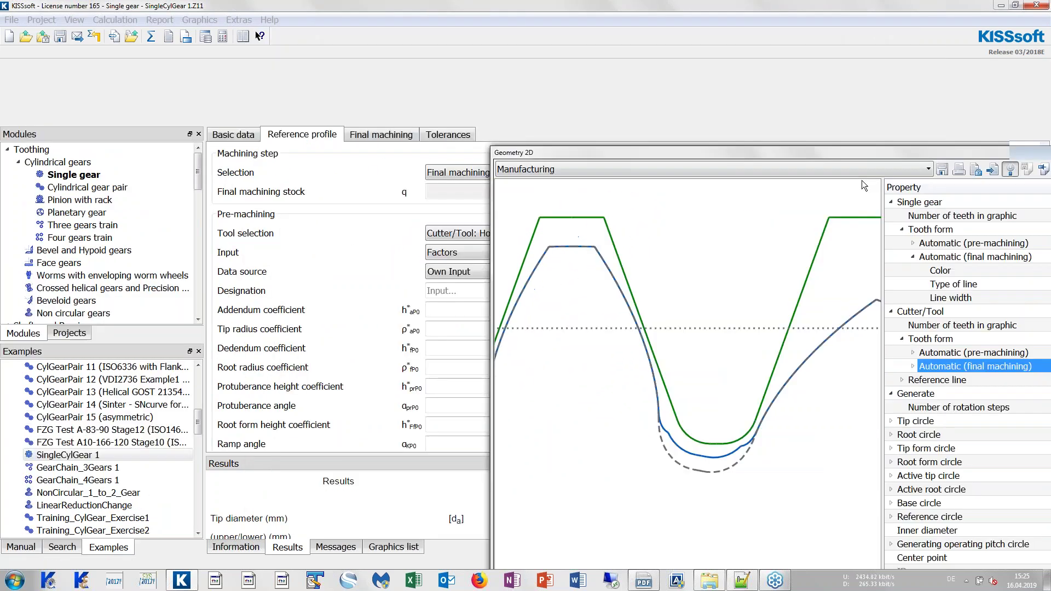
# Dock the Geometry 2D graphic beside the reference profile inputs and hide its property list.
pyautogui.moveTo(861, 180); pyautogui.dragTo(1018, 197)
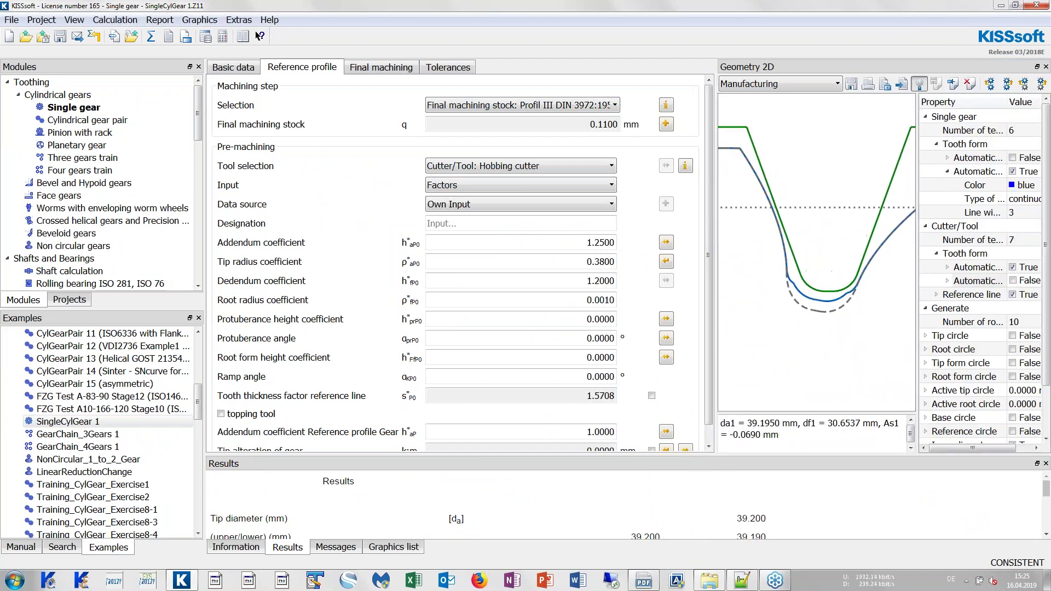
pyautogui.click(929, 85)
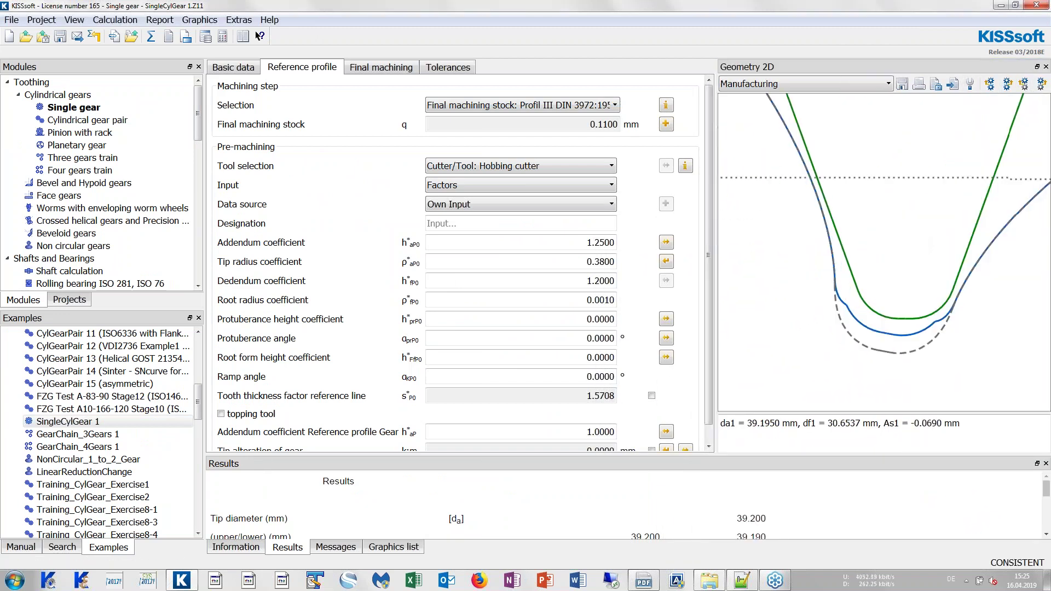
pyautogui.scroll(3, 891, 186)
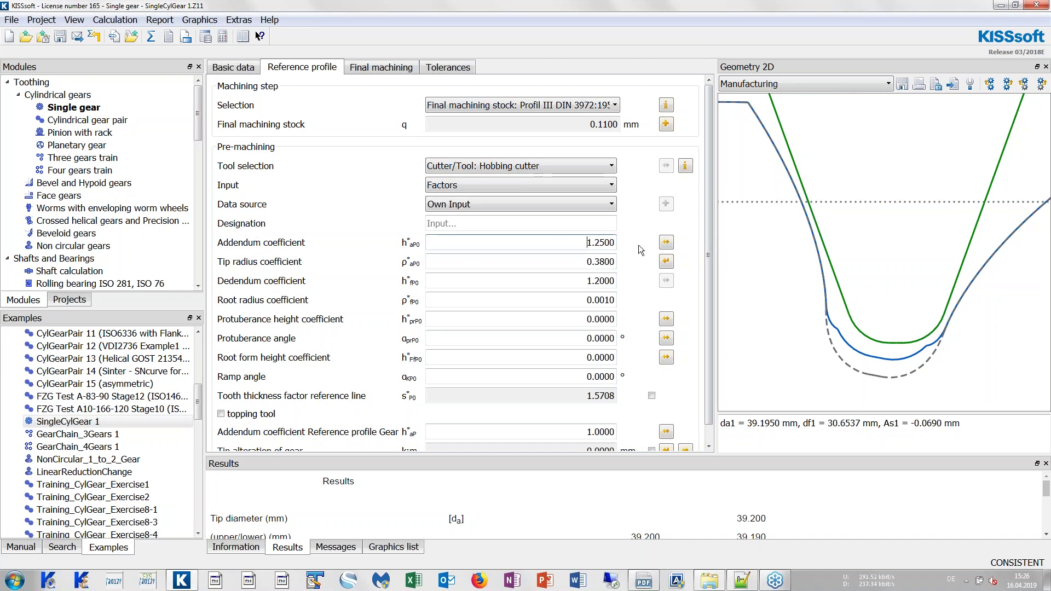
# Convert a theoretical gear root diameter of 30.2 mm into the tool's addendum coefficient, accept it and recalculate the gear.
pyautogui.click(666, 242)
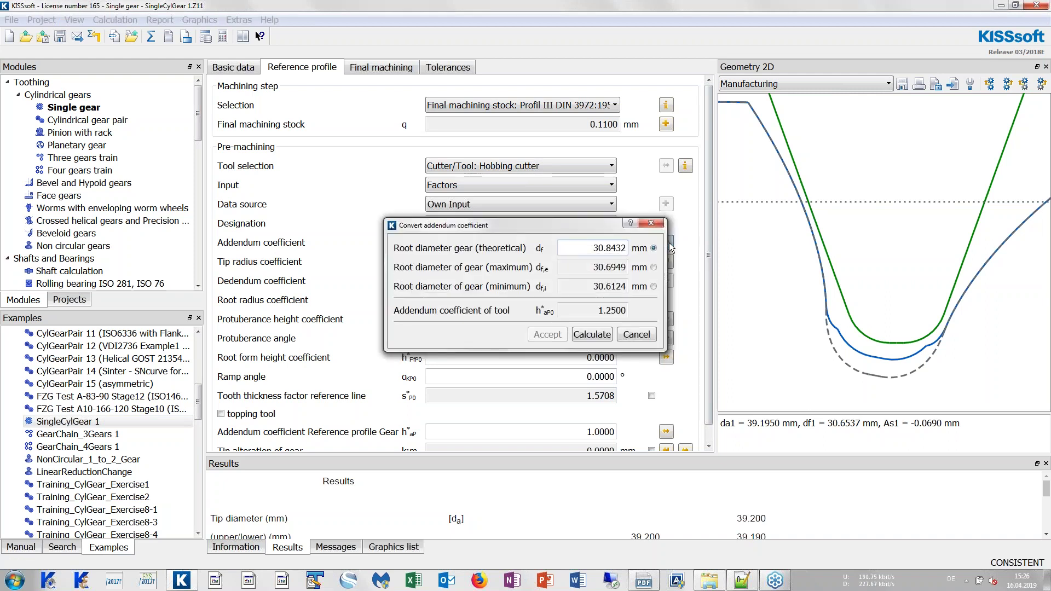
pyautogui.moveTo(589, 248); pyautogui.dragTo(637, 248)
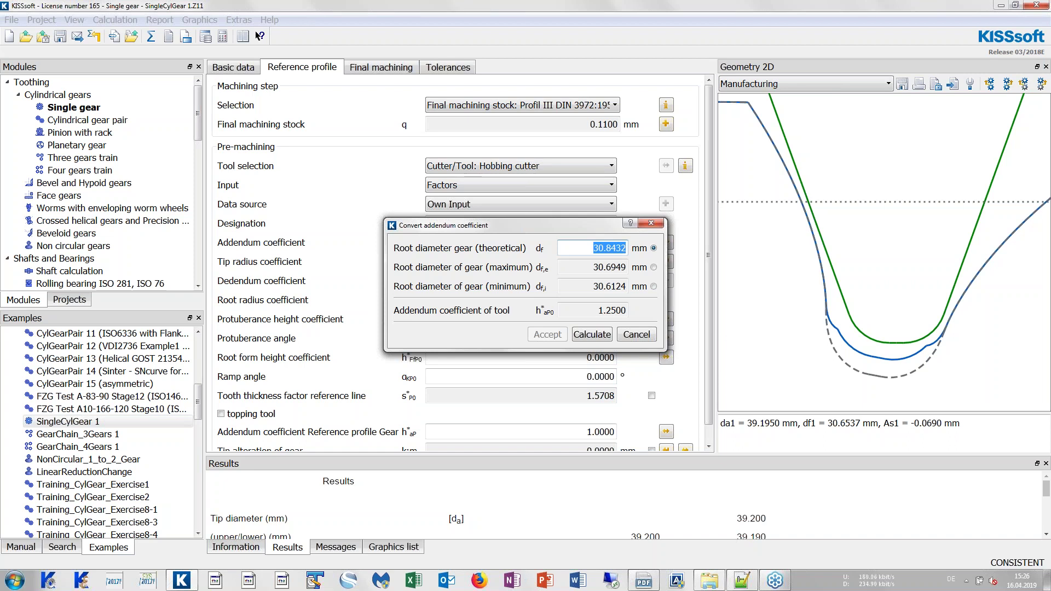
pyautogui.write('30.2')
pyautogui.click(590, 333)
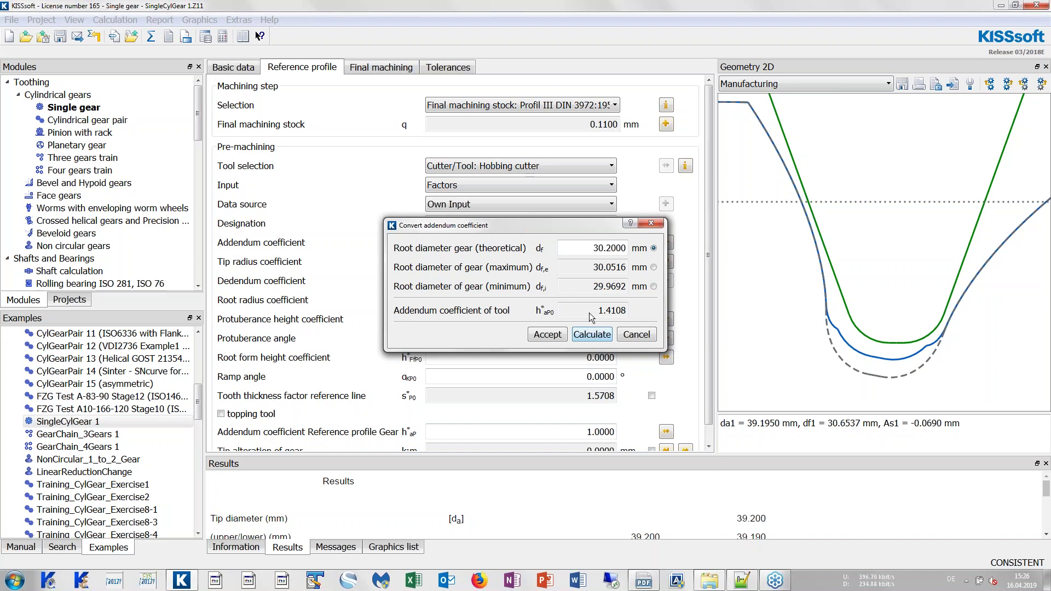
pyautogui.moveTo(597, 310); pyautogui.dragTo(629, 310)
pyautogui.click(556, 335)
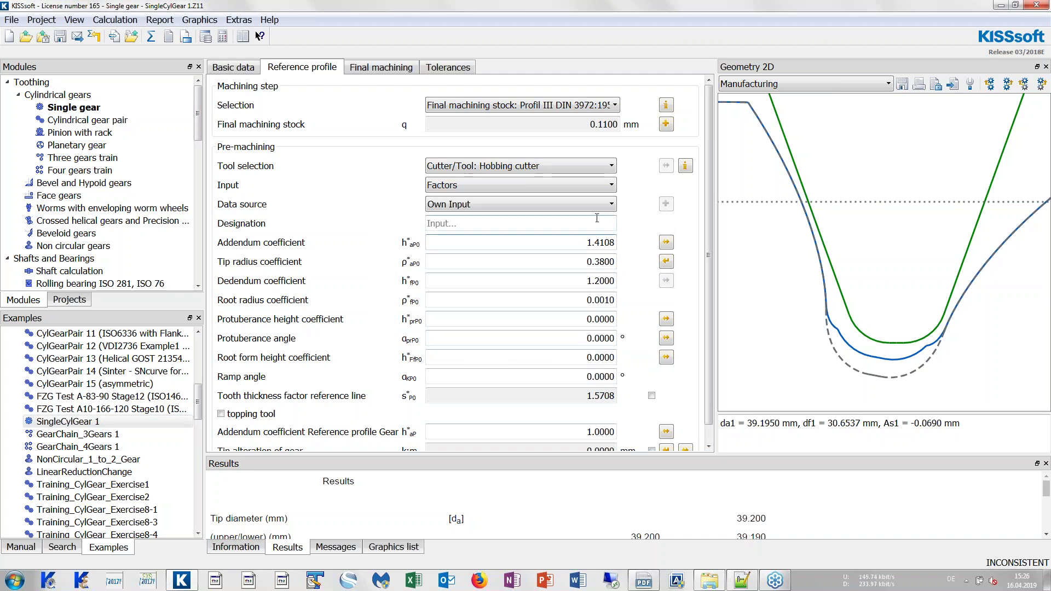
pyautogui.doubleClick(595, 240)
pyautogui.click(591, 241)
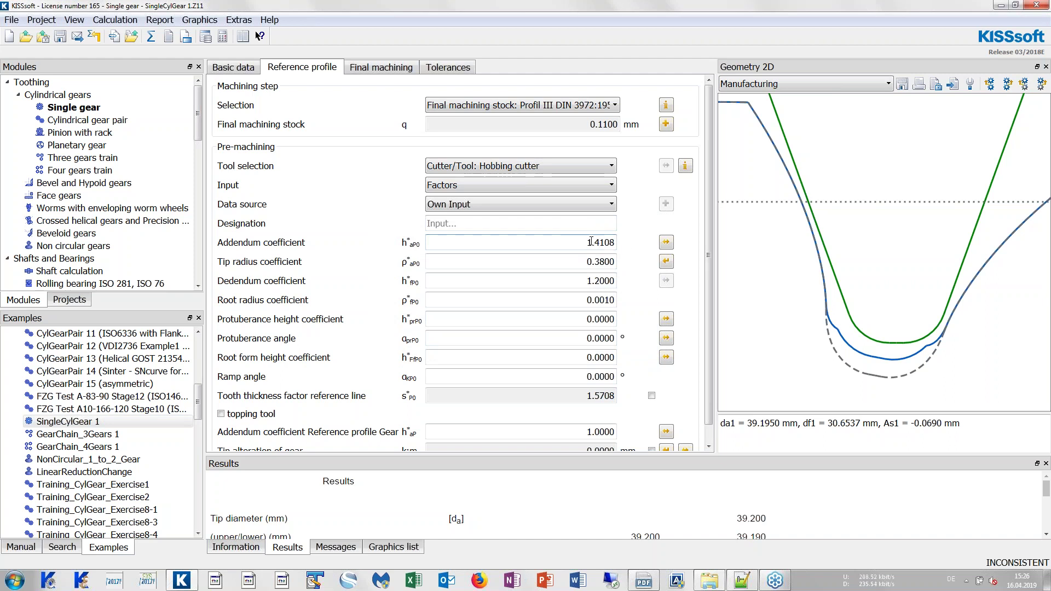
pyautogui.click(151, 37)
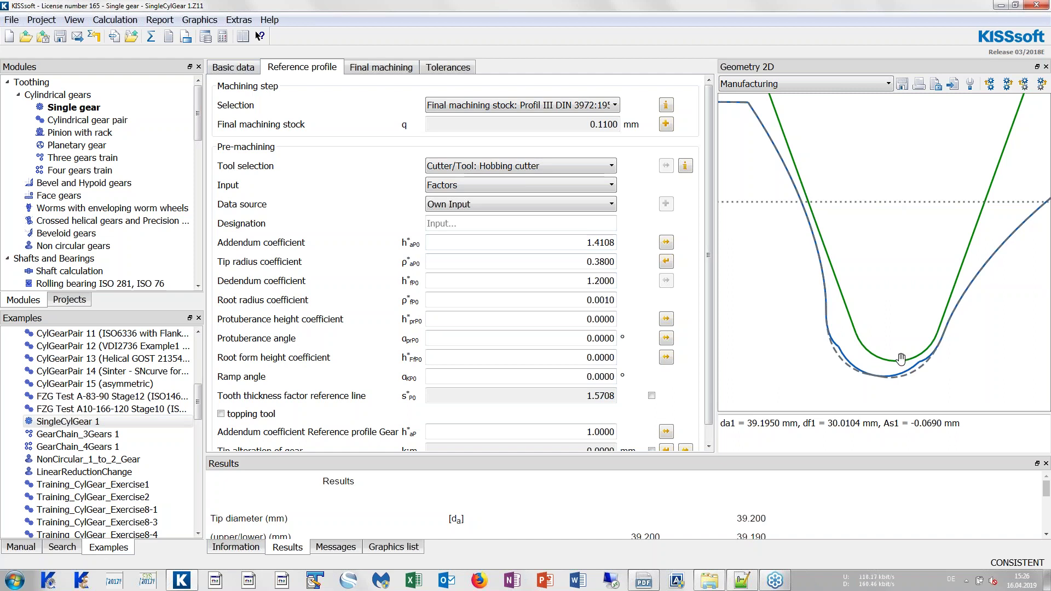
# Undock the Geometry 2D graphic and examine the pre-machining cutter against the tooth root contour.
pyautogui.scroll(3, 890, 382)
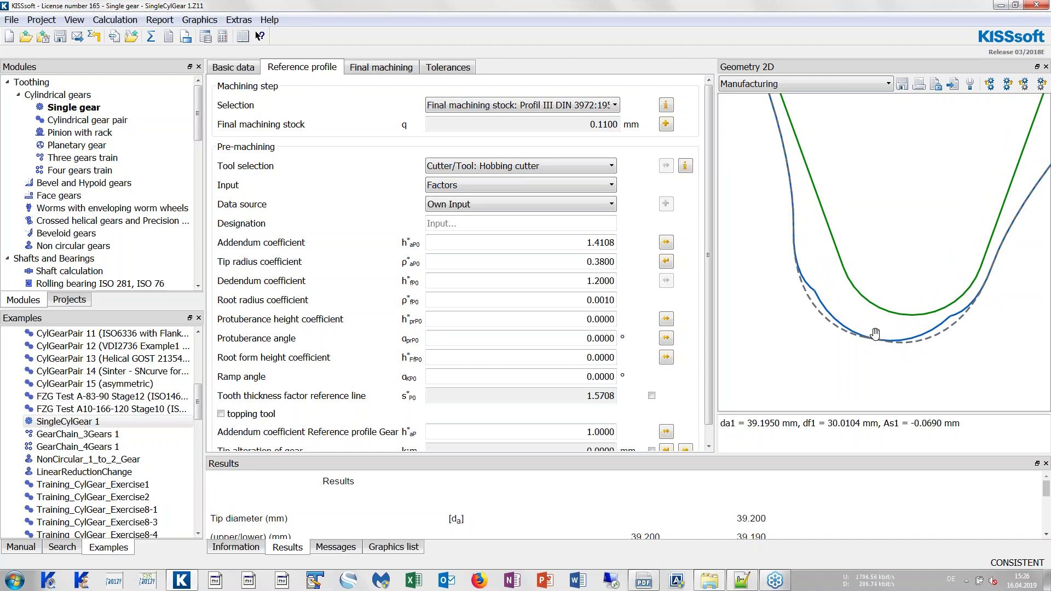
pyautogui.scroll(1, 900, 304)
pyautogui.doubleClick(793, 68)
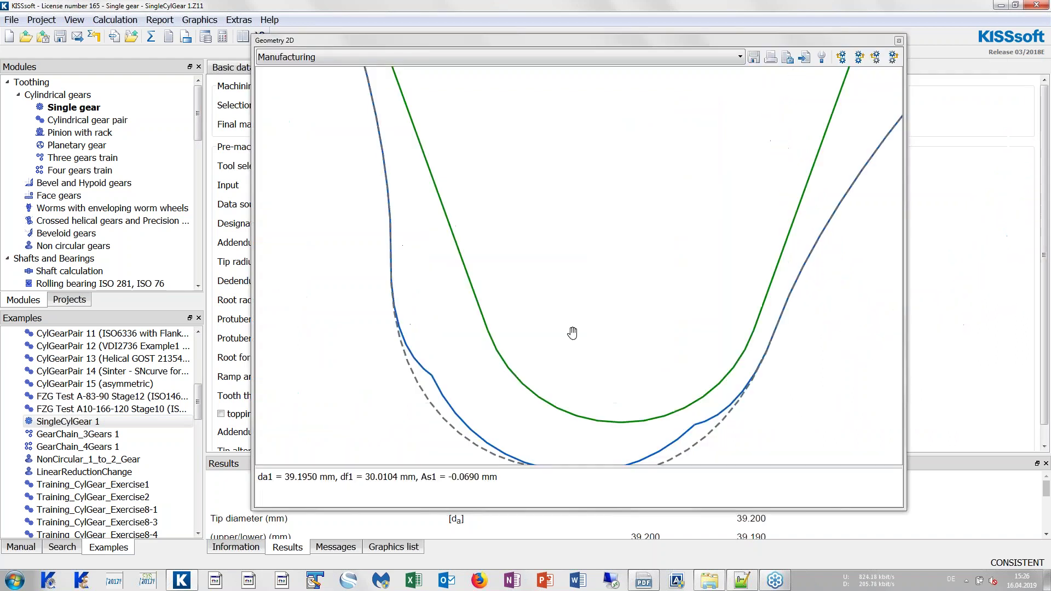
pyautogui.scroll(-3, 606, 268)
pyautogui.scroll(-1, 607, 271)
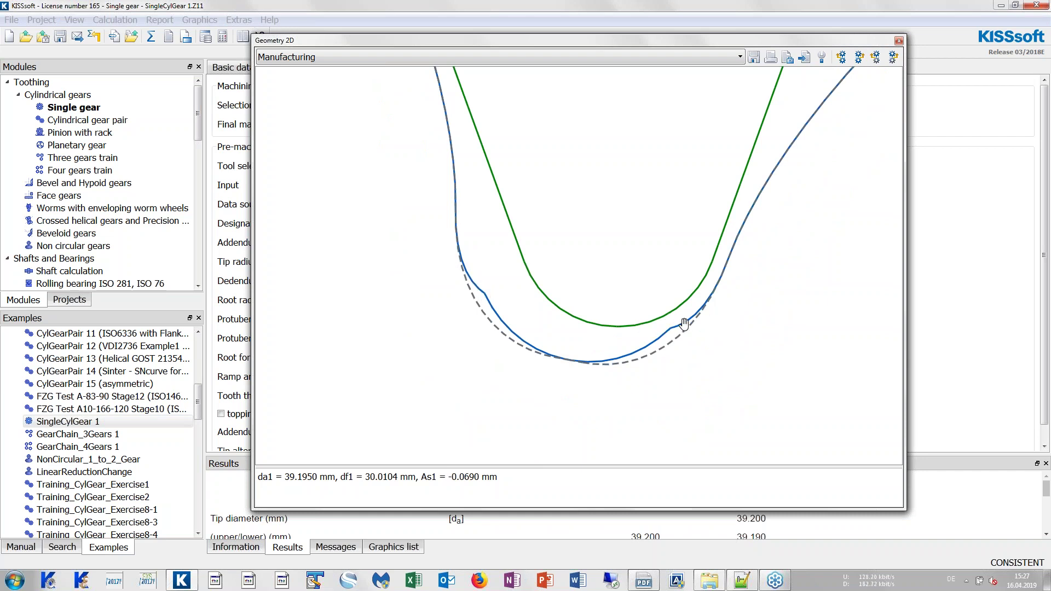
pyautogui.scroll(2, 666, 342)
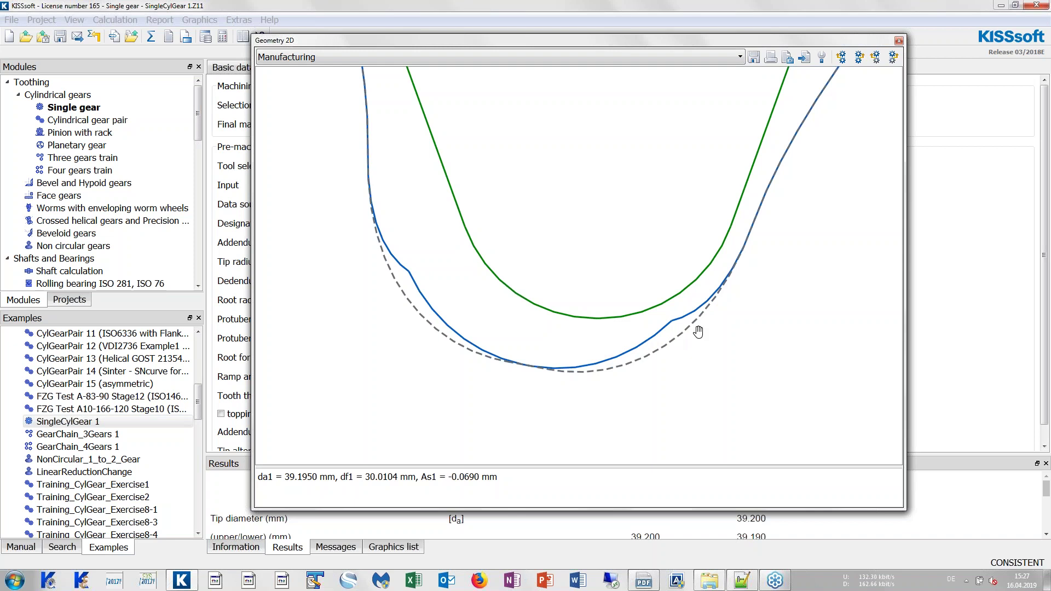
pyautogui.scroll(-3, 647, 327)
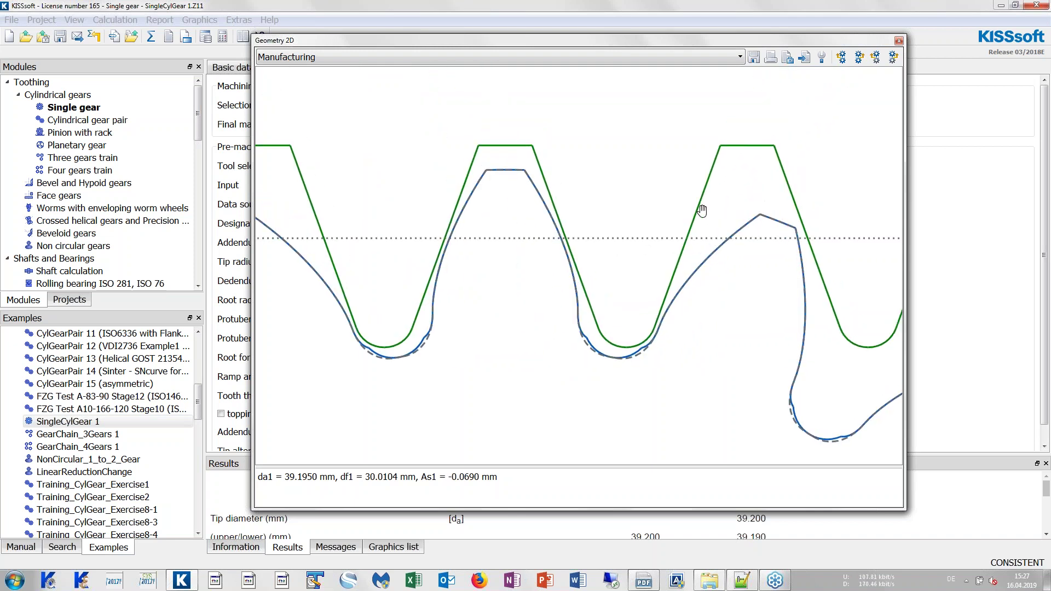
# Show the graphic's properties, hide the cutter's pre-machining tooth form and display its final-machining tooth form.
pyautogui.click(824, 59)
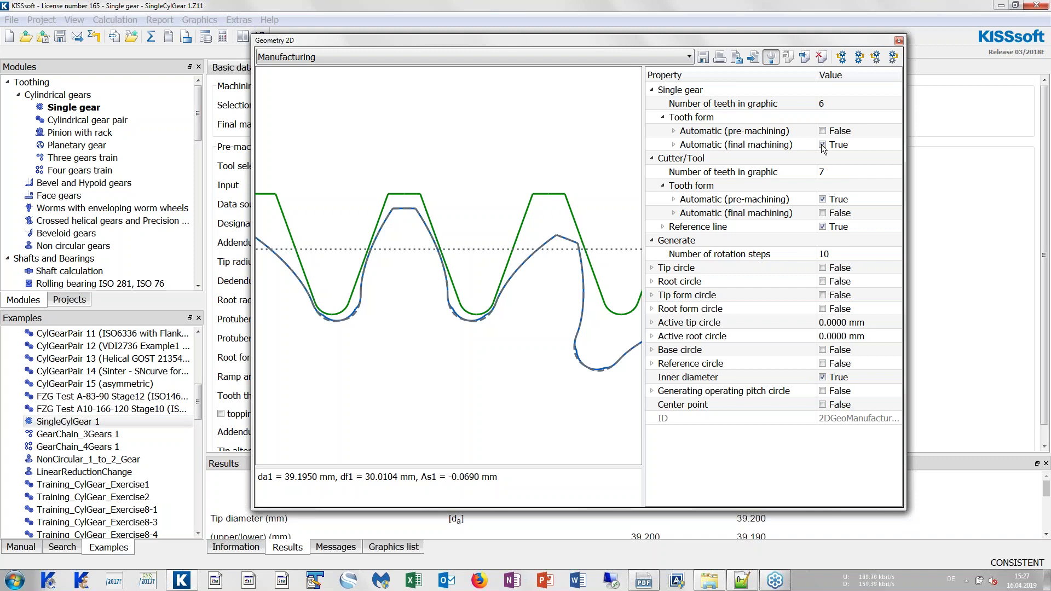
pyautogui.click(822, 200)
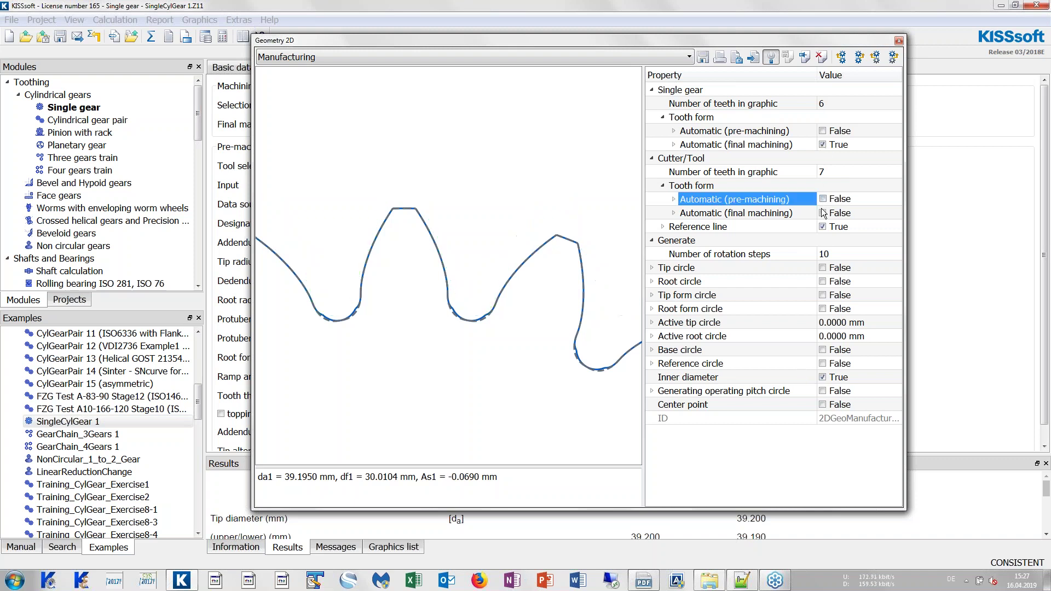
pyautogui.click(823, 213)
pyautogui.click(823, 213)
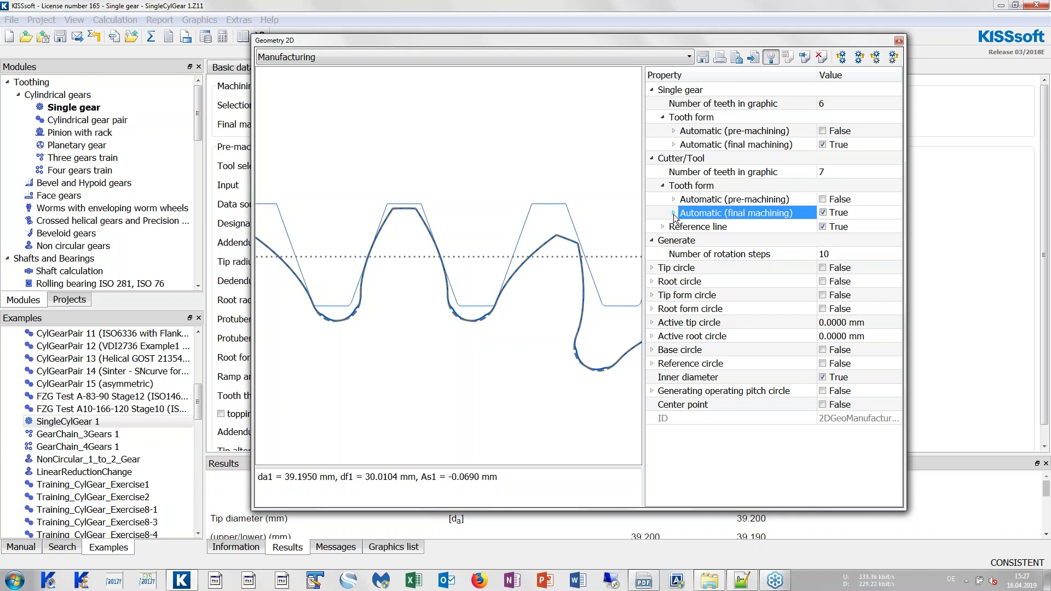
# Set the cutter's final-machining outline to line width 3 and colour dark green.
pyautogui.click(839, 254)
pyautogui.write('3')
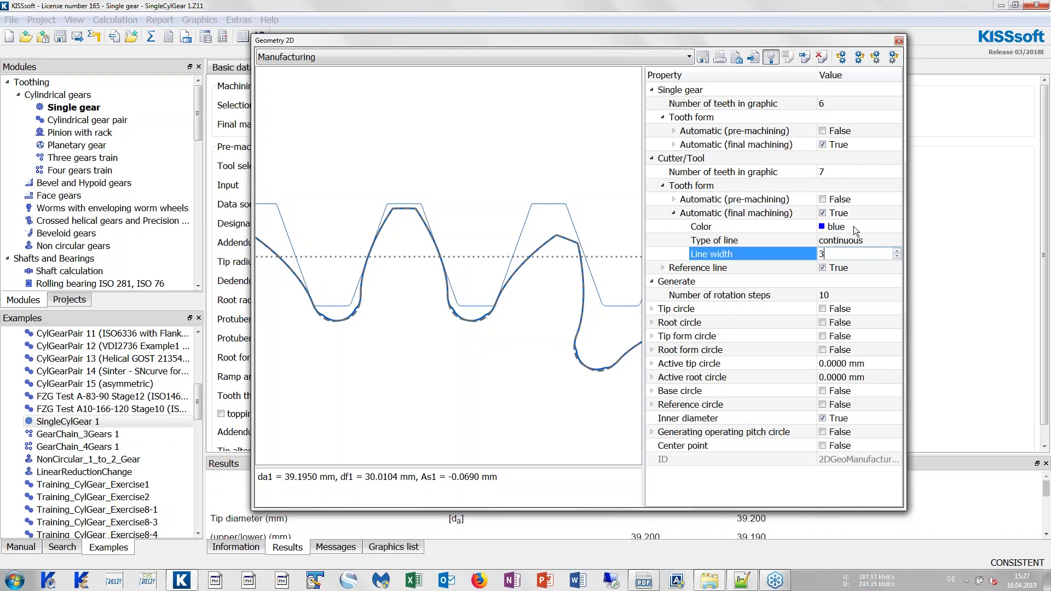
pyautogui.click(855, 230)
pyautogui.click(856, 230)
pyautogui.click(851, 268)
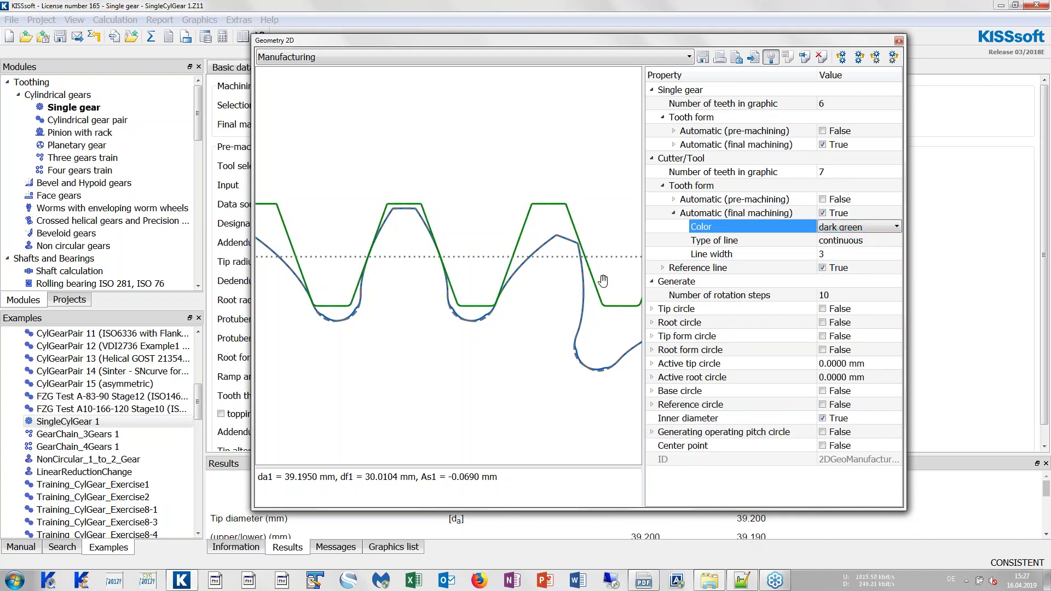
# Examine the final-machining cutter at the tooth root, hide it and display the cutter's pre-machining tooth form.
pyautogui.scroll(2, 457, 348)
pyautogui.scroll(2, 495, 203)
pyautogui.scroll(2, 495, 203)
pyautogui.scroll(2, 457, 348)
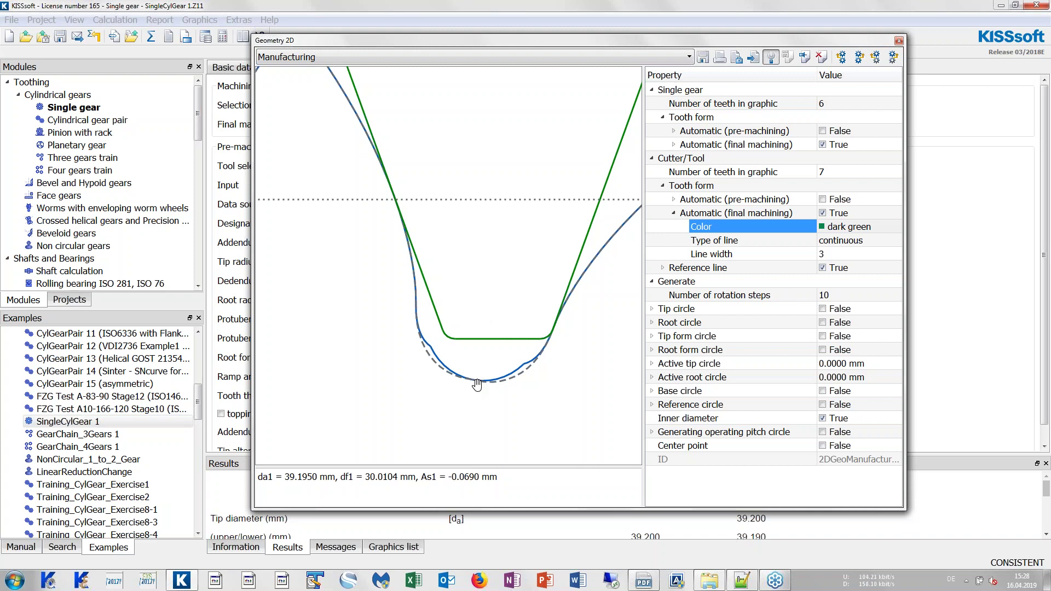
pyautogui.scroll(2, 465, 389)
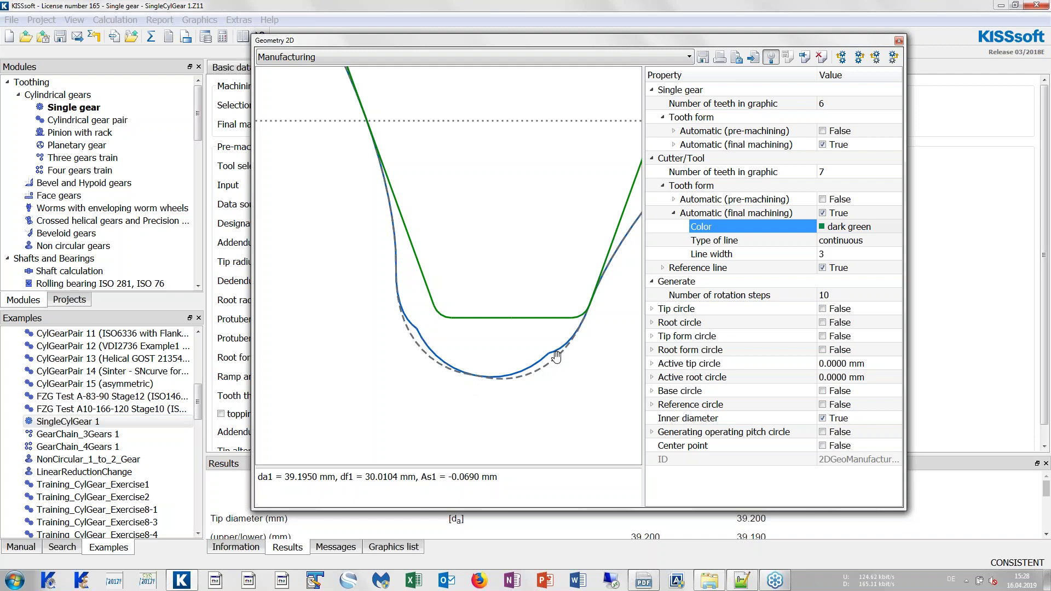
pyautogui.click(824, 213)
pyautogui.click(823, 213)
pyautogui.click(822, 198)
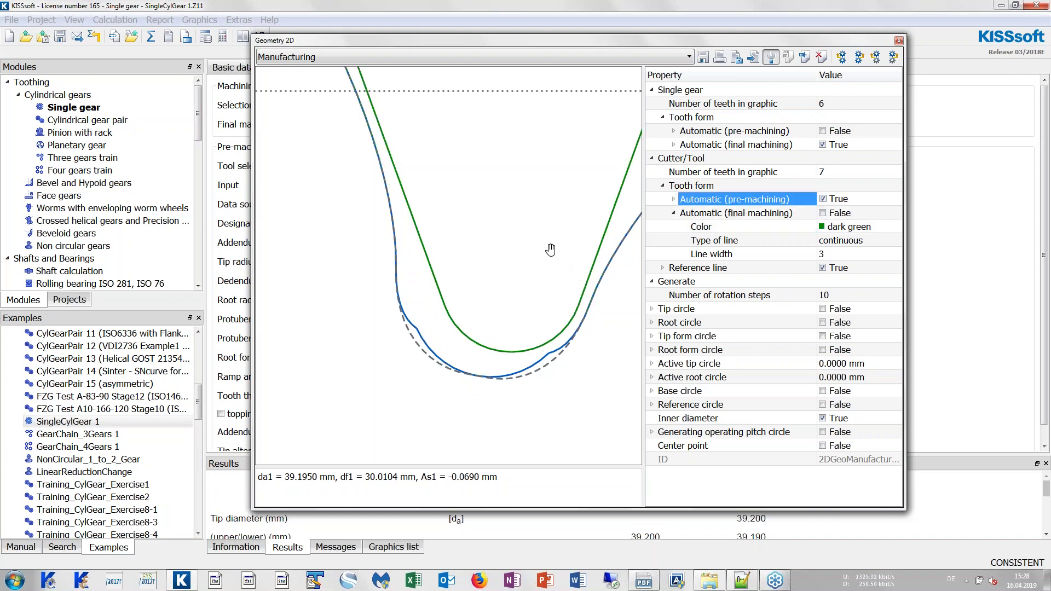
# Rotate the gear in the Manufacturing graphic until the cutter tooth sits centred in the tooth gap.
pyautogui.scroll(-3, 550, 249)
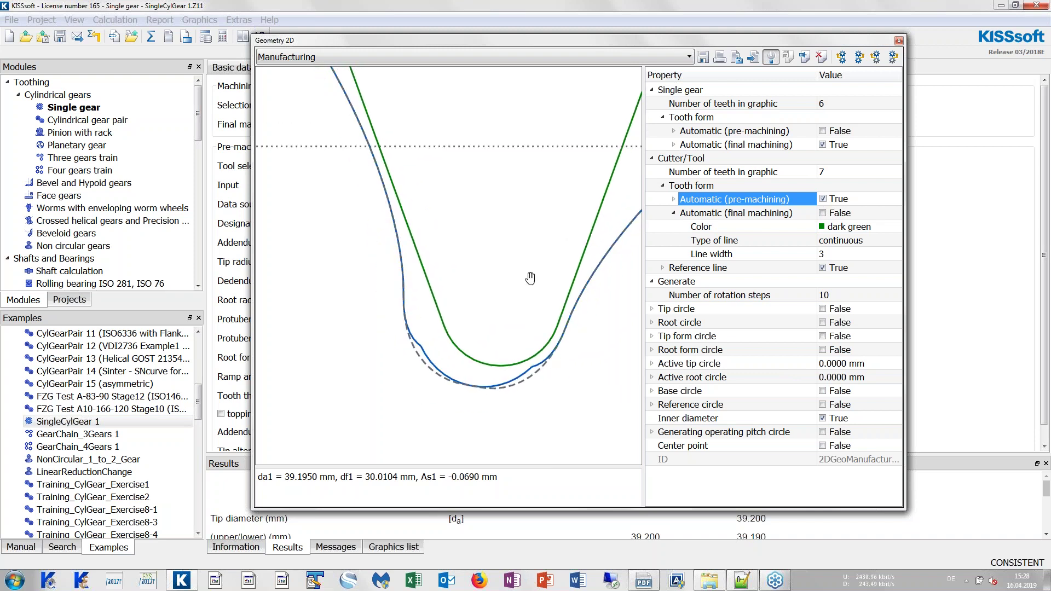
pyautogui.scroll(-2, 523, 244)
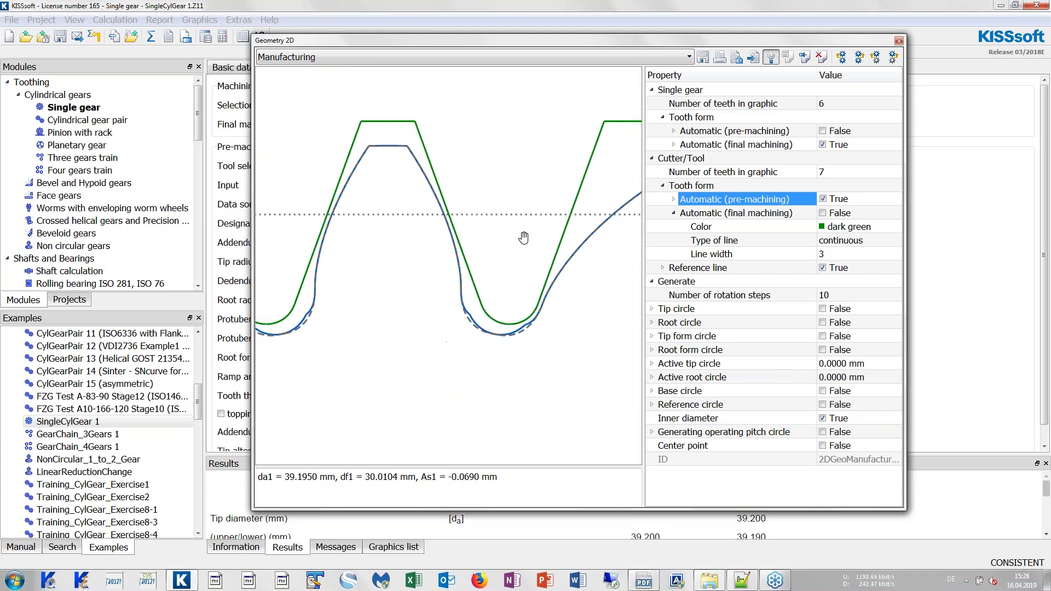
pyautogui.scroll(2, 504, 309)
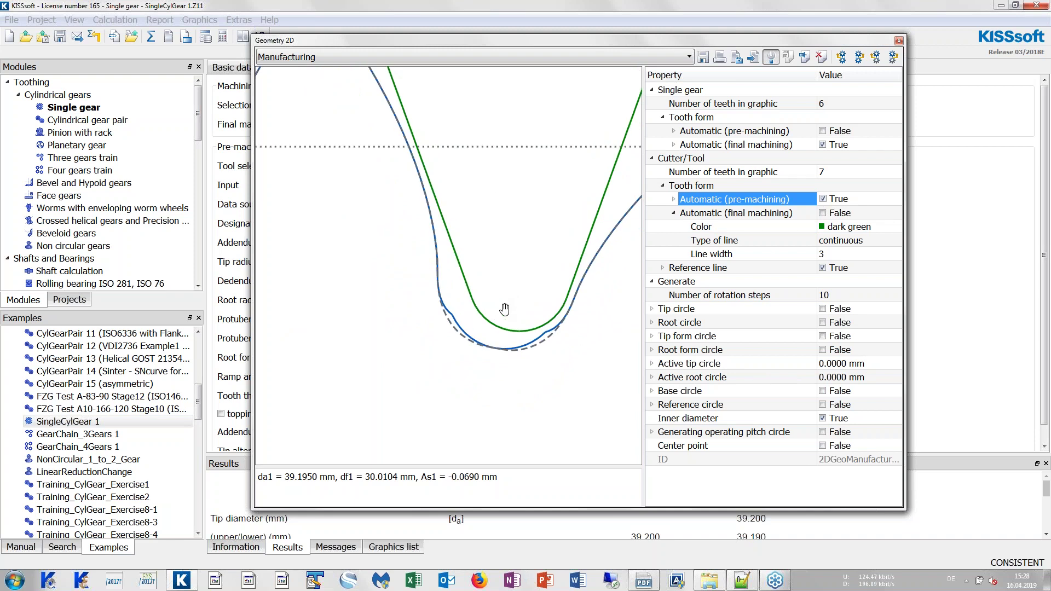
pyautogui.click(843, 57)
pyautogui.click(844, 57)
pyautogui.click(843, 57)
pyautogui.scroll(2, 391, 323)
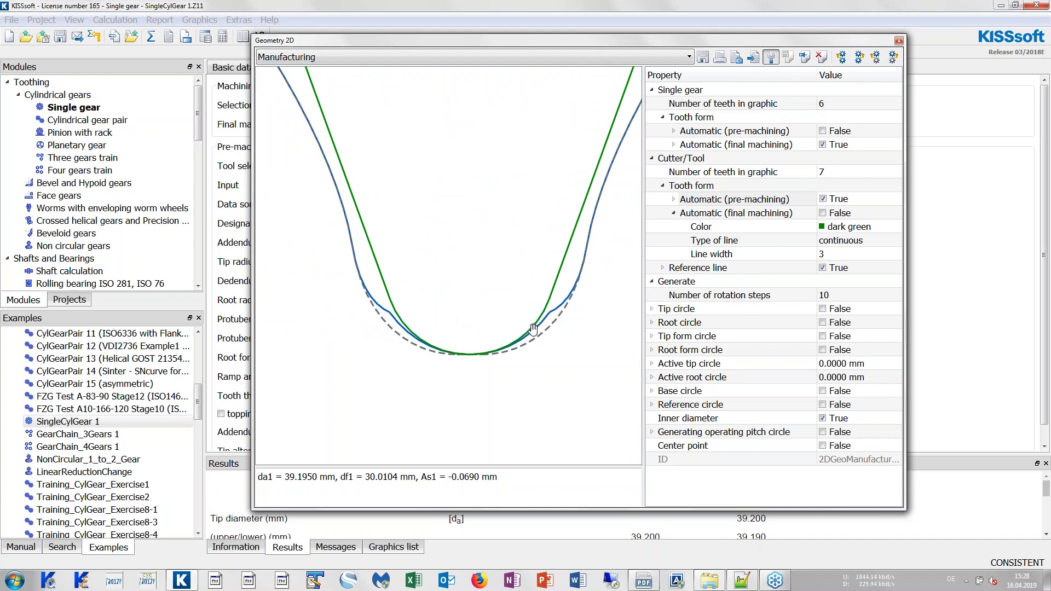
# Hide the graphic's properties, dock the Geometry 2D graphic and widen the reference profile input area.
pyautogui.click(770, 57)
pyautogui.moveTo(671, 43)
pyautogui.mouseDown()
pyautogui.moveTo(1050, 462)
pyautogui.moveTo(1028, 246)
pyautogui.mouseUp()
pyautogui.moveTo(717, 221); pyautogui.dragTo(795, 222)
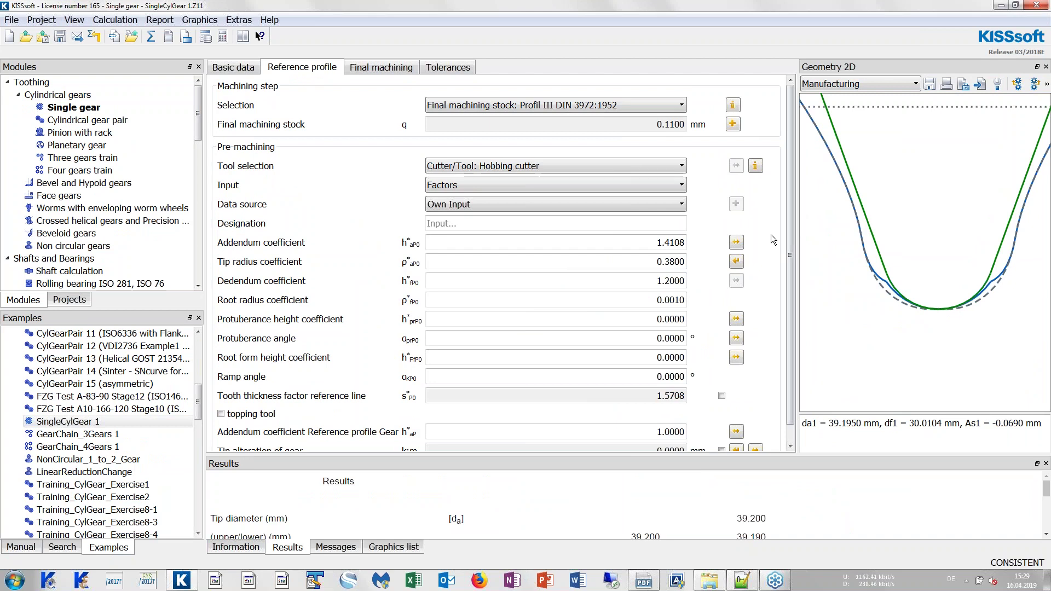
# Show the hobbing cutter's information drawing, enlarge it to examine the protuberance dimensions, and dock it back.
pyautogui.click(756, 167)
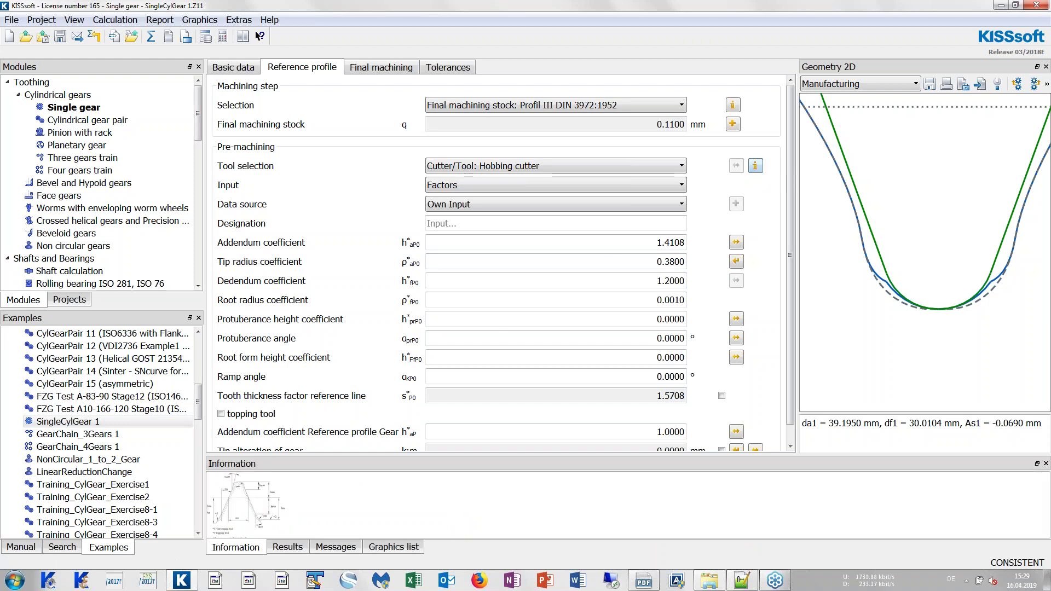
pyautogui.doubleClick(383, 463)
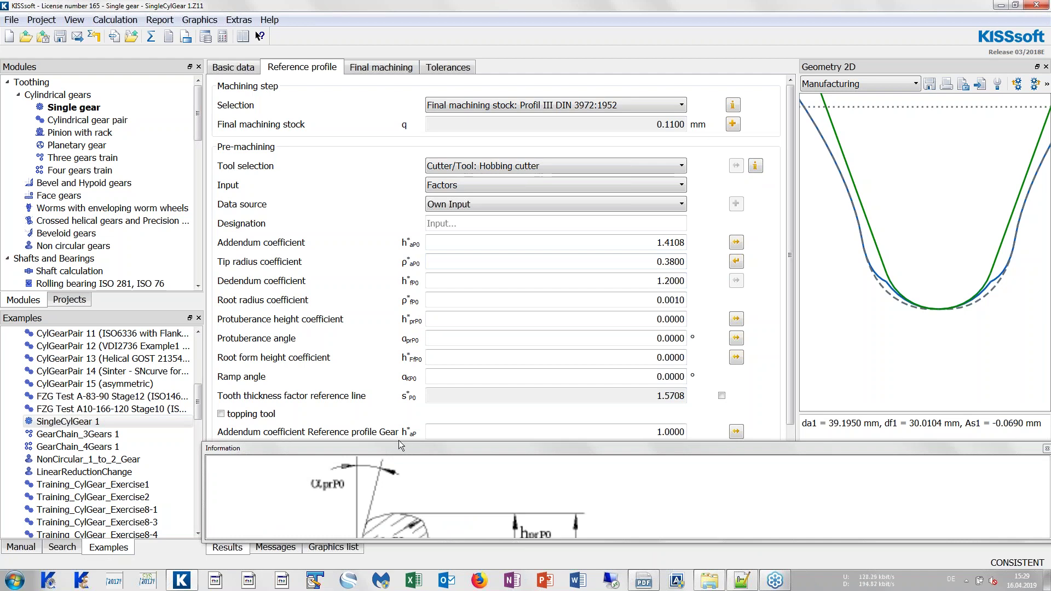
pyautogui.moveTo(398, 442)
pyautogui.mouseDown()
pyautogui.moveTo(447, 271)
pyautogui.moveTo(446, 52)
pyautogui.moveTo(445, 160)
pyautogui.mouseUp()
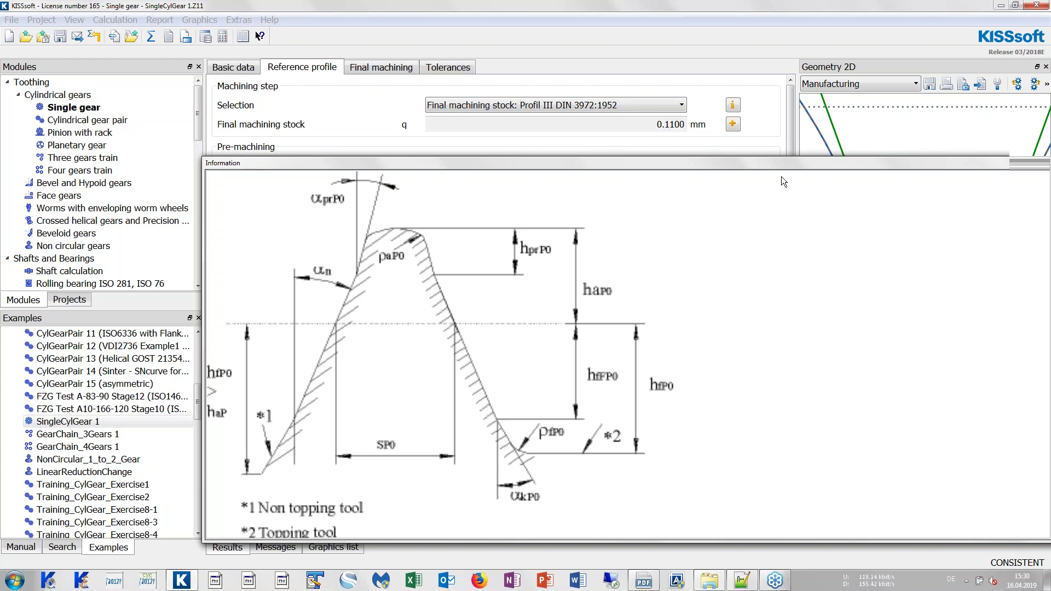
pyautogui.moveTo(773, 161); pyautogui.dragTo(718, 493)
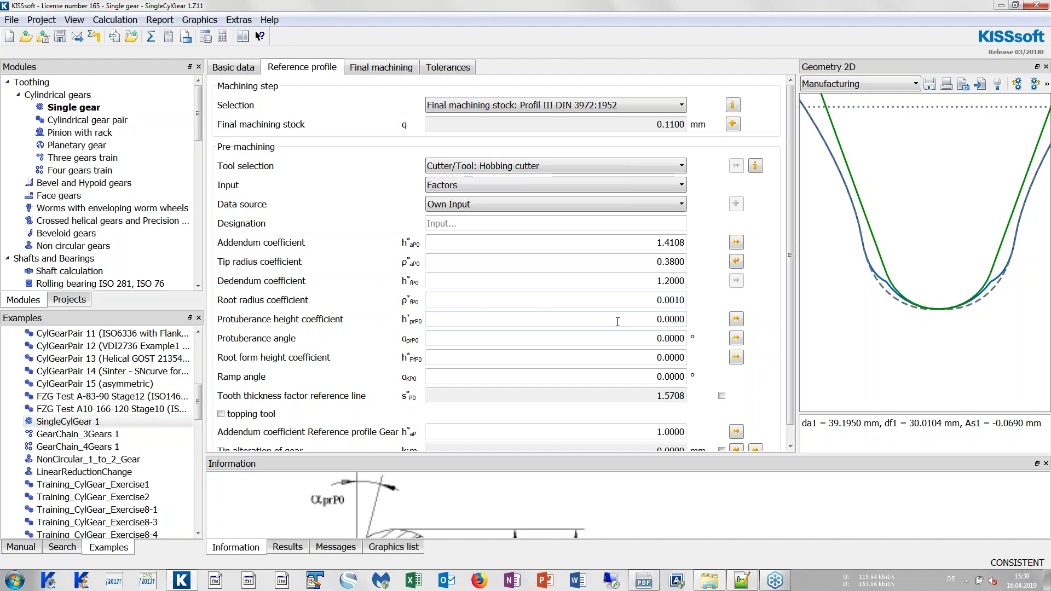
# Check the protuberance height and angle inputs, and undock the Geometry 2D graphic to examine the cutter at the tooth root.
pyautogui.click(618, 321)
pyautogui.click(652, 339)
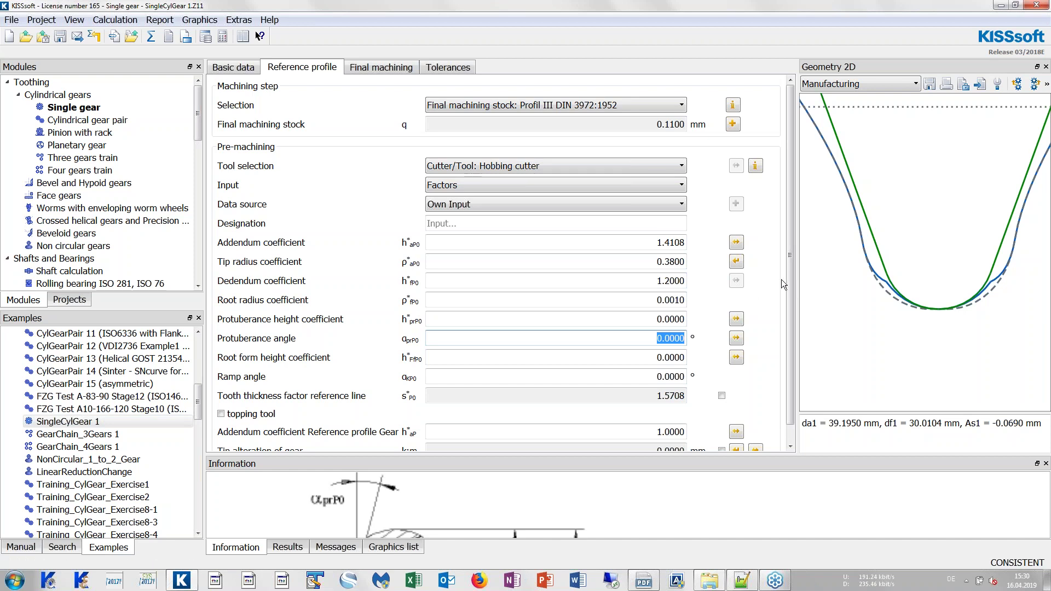
pyautogui.doubleClick(921, 65)
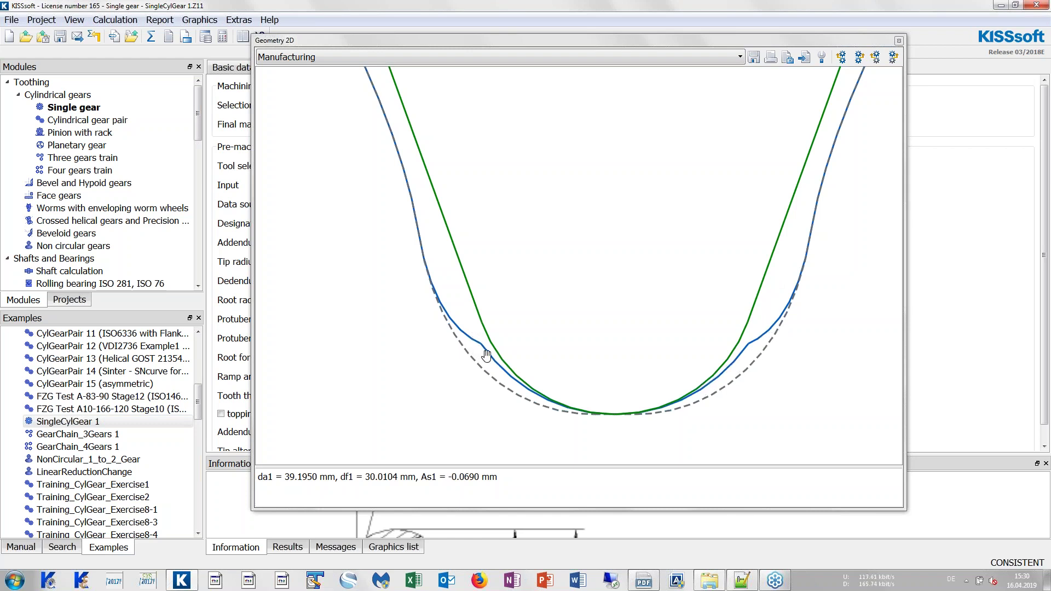
# Dock the Geometry 2D graphic beside the reference profile inputs and centre the tooth root in it.
pyautogui.moveTo(679, 42); pyautogui.dragTo(1020, 189)
pyautogui.scroll(3, 964, 267)
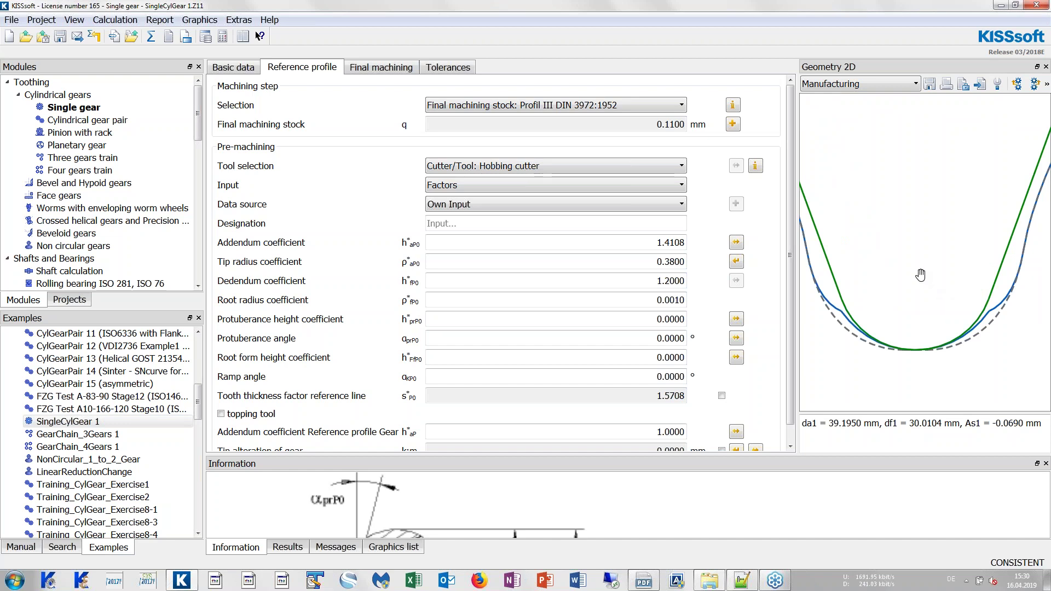
pyautogui.moveTo(920, 275); pyautogui.dragTo(941, 273)
# Open the conversion for the cutter's protuberance height coefficient and set the protuberance to 0.12 mm.
pyautogui.click(660, 319)
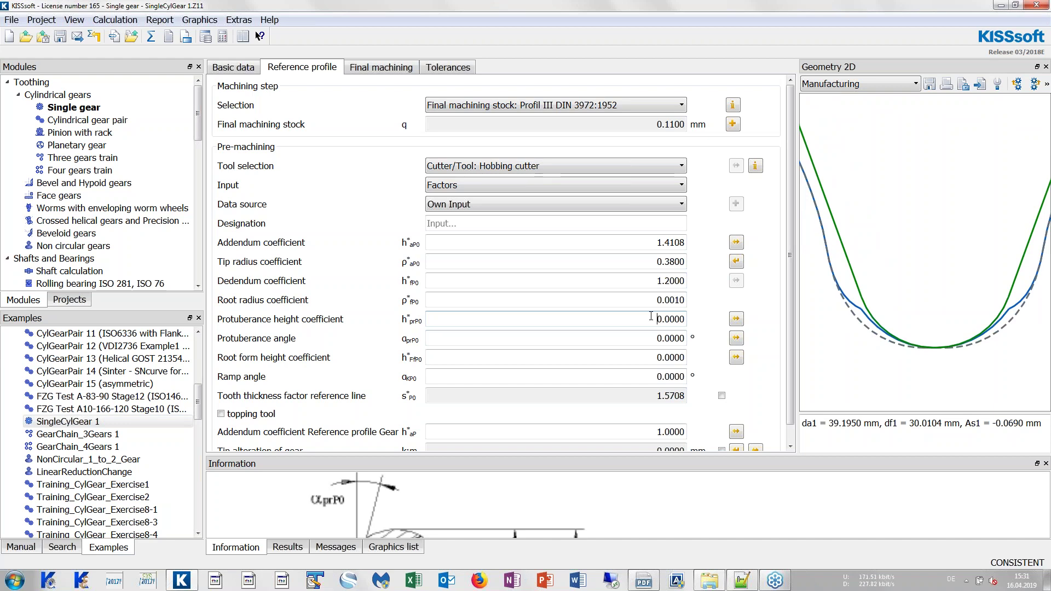
pyautogui.click(737, 318)
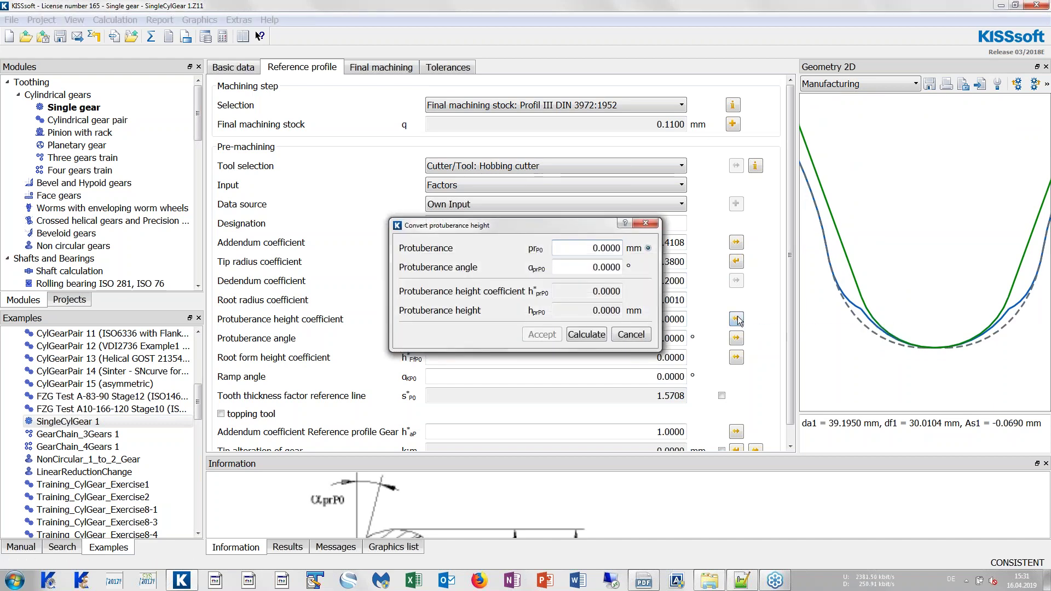
pyautogui.moveTo(568, 221); pyautogui.dragTo(637, 277)
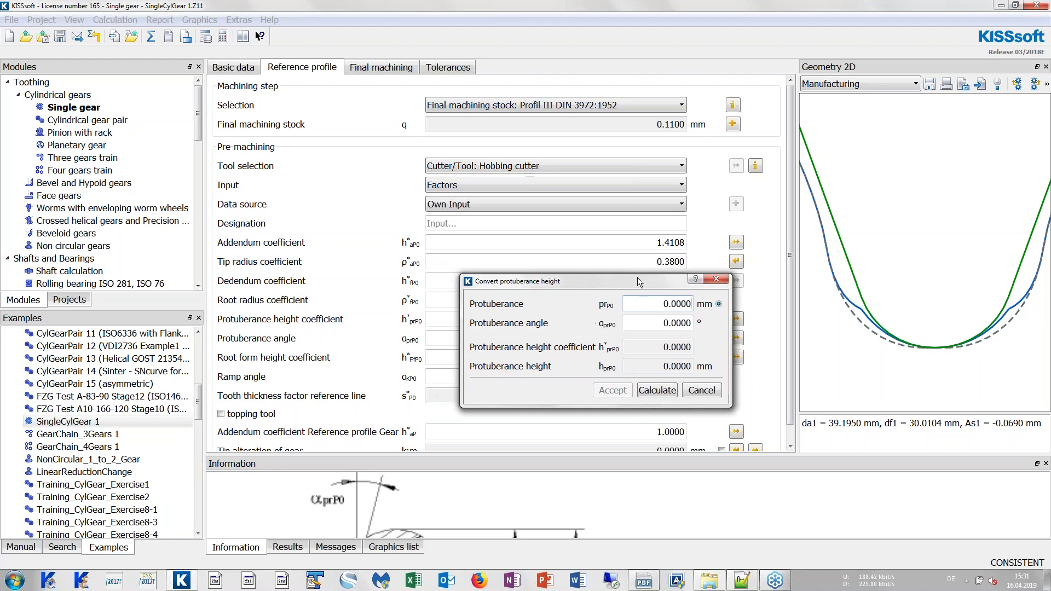
pyautogui.click(658, 322)
pyautogui.click(653, 305)
pyautogui.moveTo(672, 305); pyautogui.dragTo(691, 305)
pyautogui.write('11')
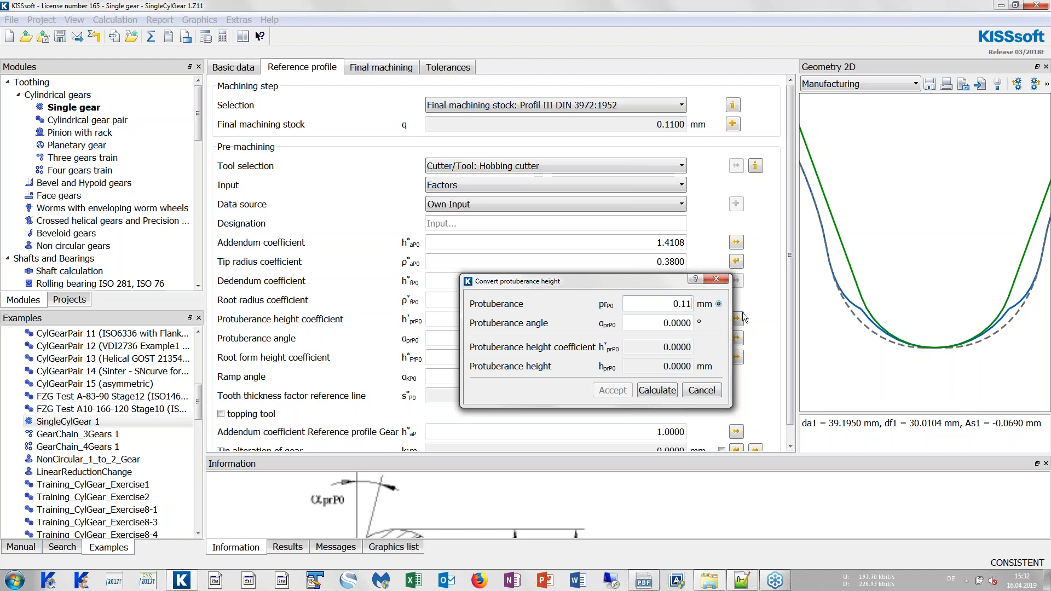
pyautogui.write('2')
# Set the protuberance angle to 10°, calculate the protuberance height coefficient and accept it into the reference profile.
pyautogui.click(659, 325)
pyautogui.write('1')
pyautogui.click(657, 390)
pyautogui.moveTo(662, 347); pyautogui.dragTo(689, 350)
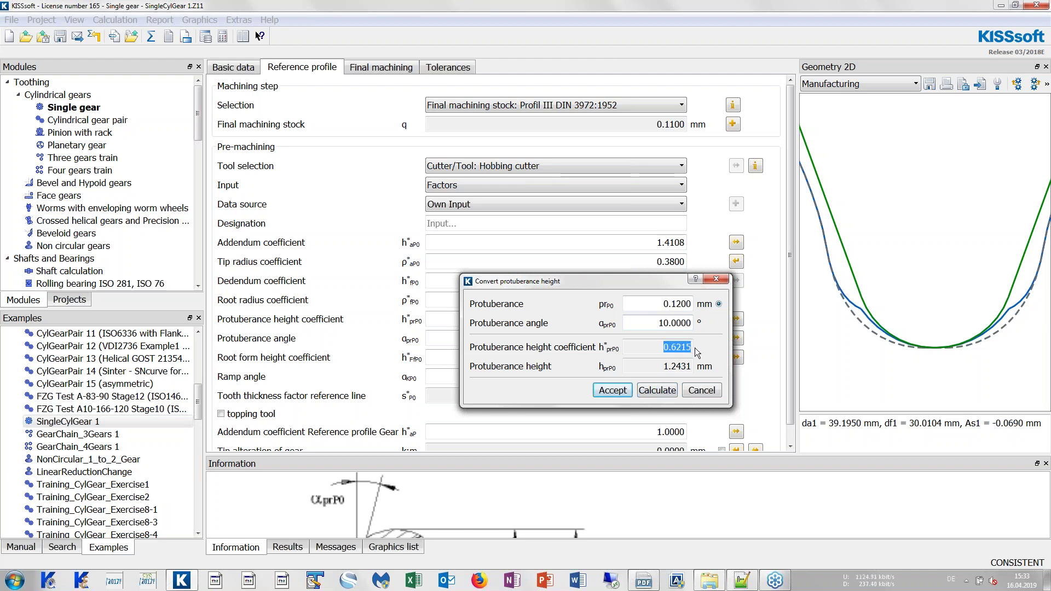
pyautogui.click(613, 389)
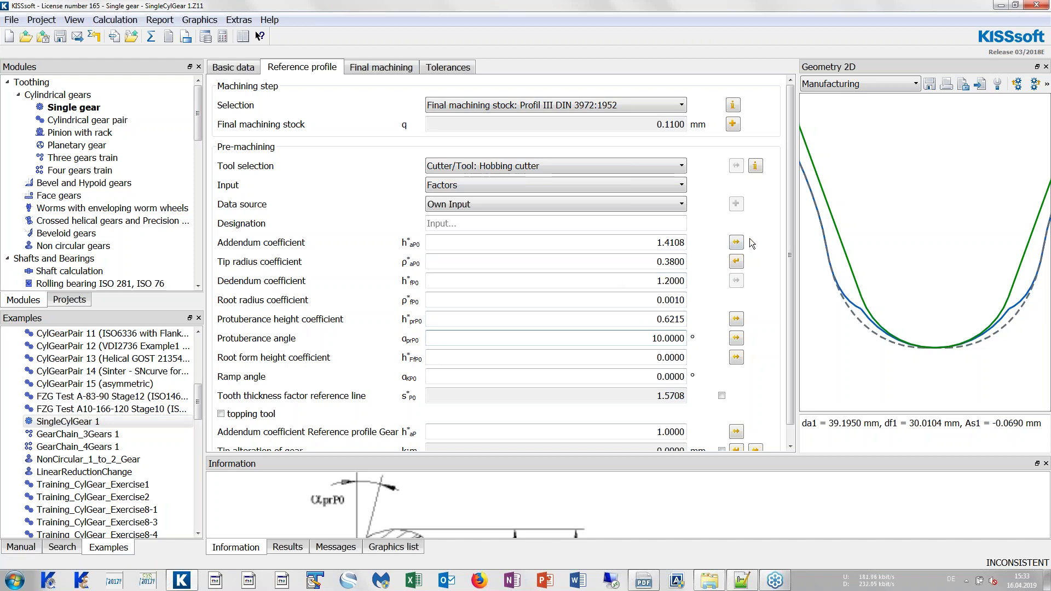
# Widen the Geometry 2D graphic area and run the gear calculation with the new protuberance values.
pyautogui.moveTo(793, 175); pyautogui.dragTo(679, 159)
pyautogui.scroll(-3, 896, 237)
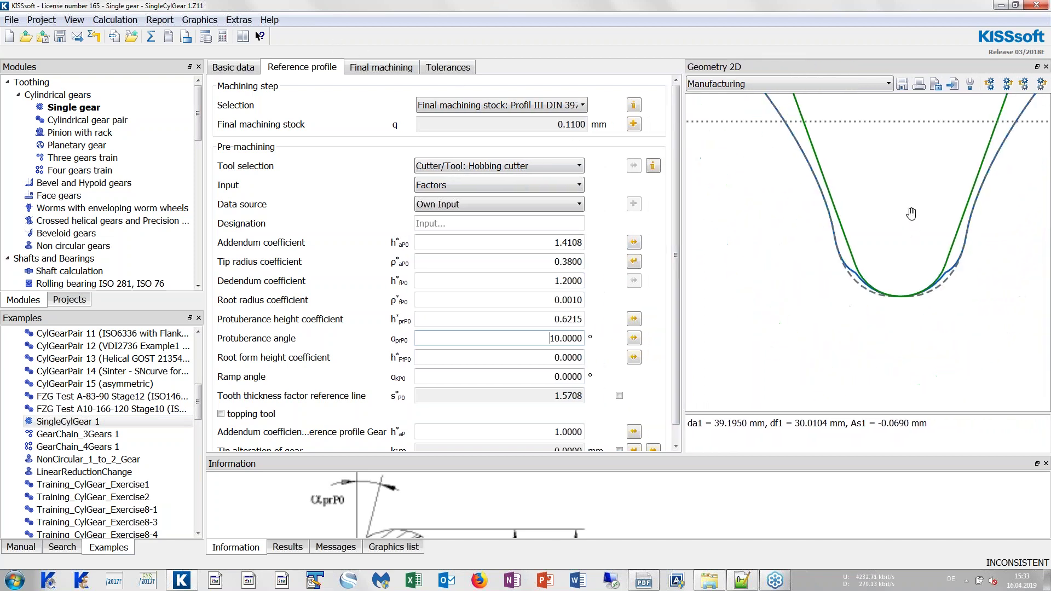
pyautogui.moveTo(896, 236); pyautogui.dragTo(849, 232)
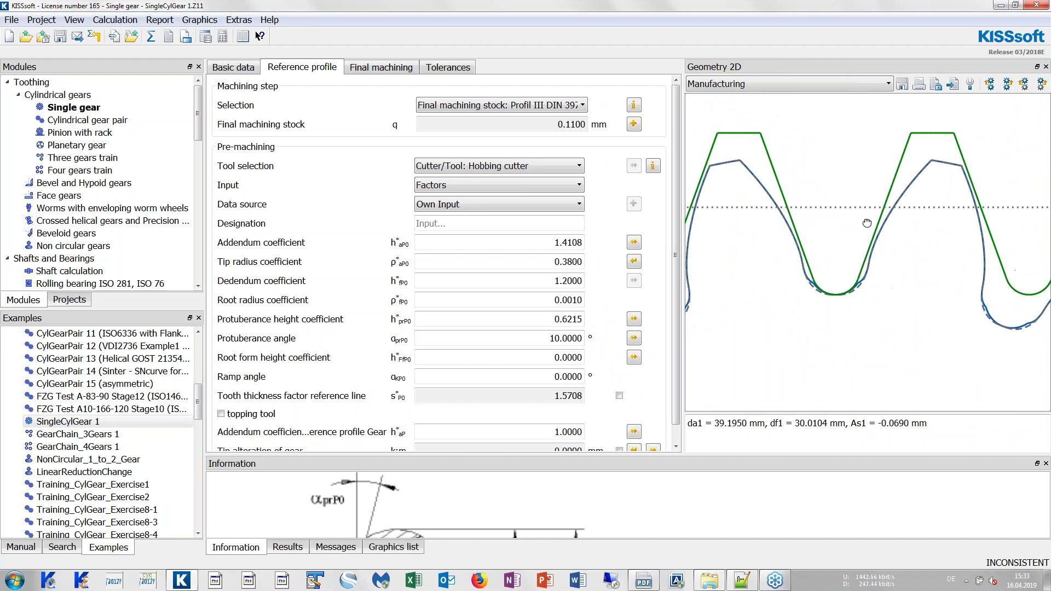
pyautogui.click(152, 36)
# Examine the protuberance cutter and the tooth root contour in the Manufacturing graphic, both close up and as whole teeth.
pyautogui.moveTo(928, 253); pyautogui.dragTo(868, 279)
pyautogui.scroll(2, 868, 279)
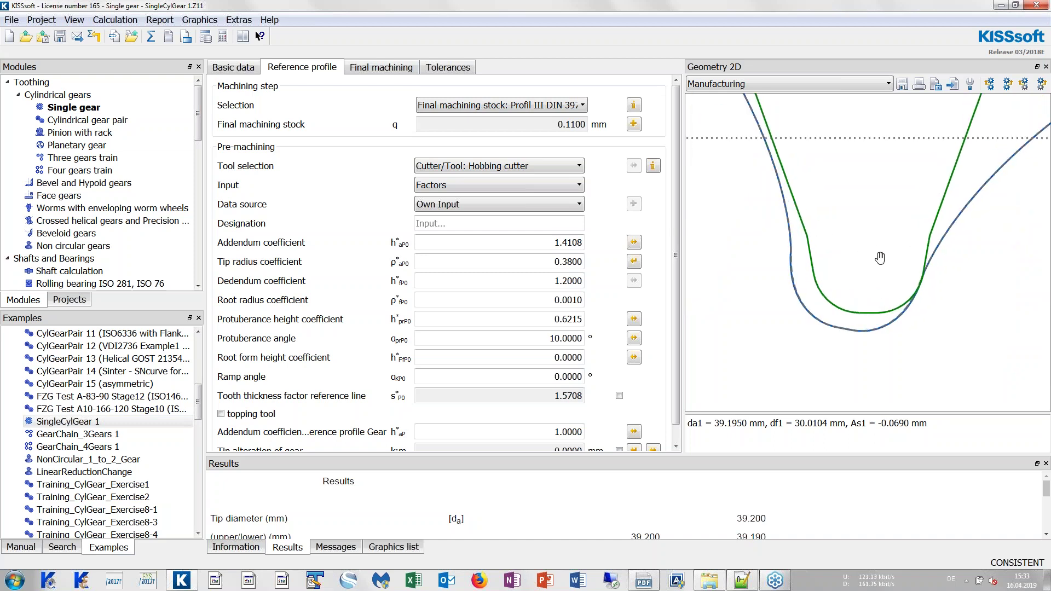
pyautogui.scroll(2, 864, 262)
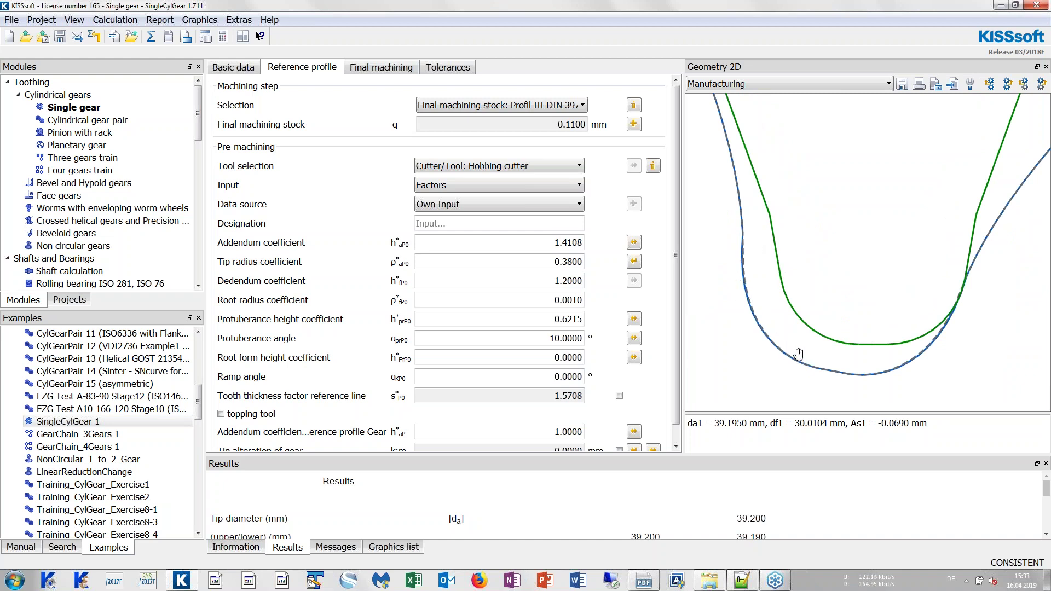
pyautogui.scroll(1, 735, 287)
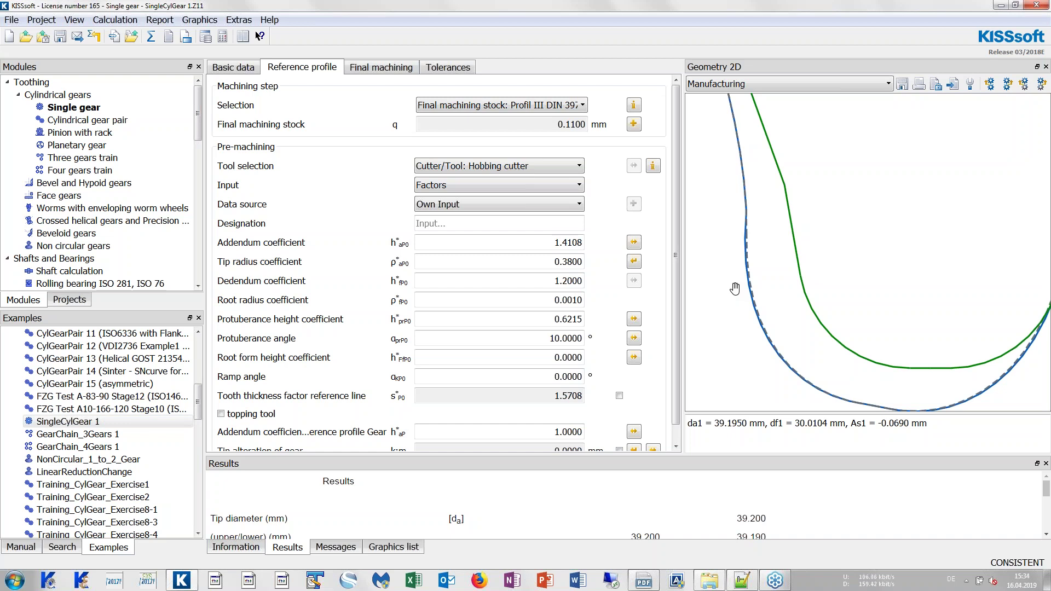
pyautogui.scroll(1, 742, 246)
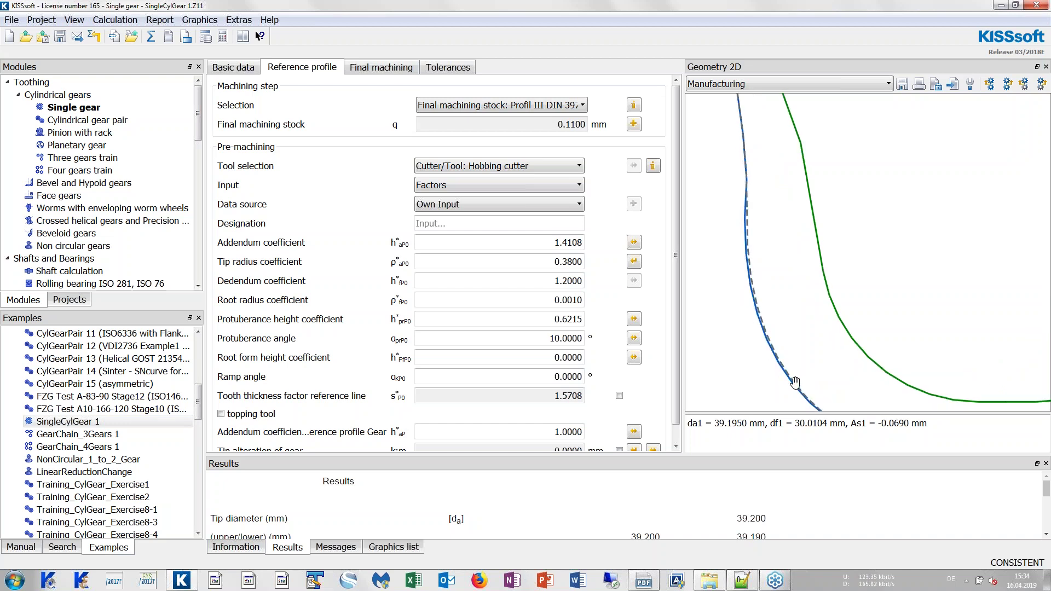
pyautogui.scroll(-1, 771, 361)
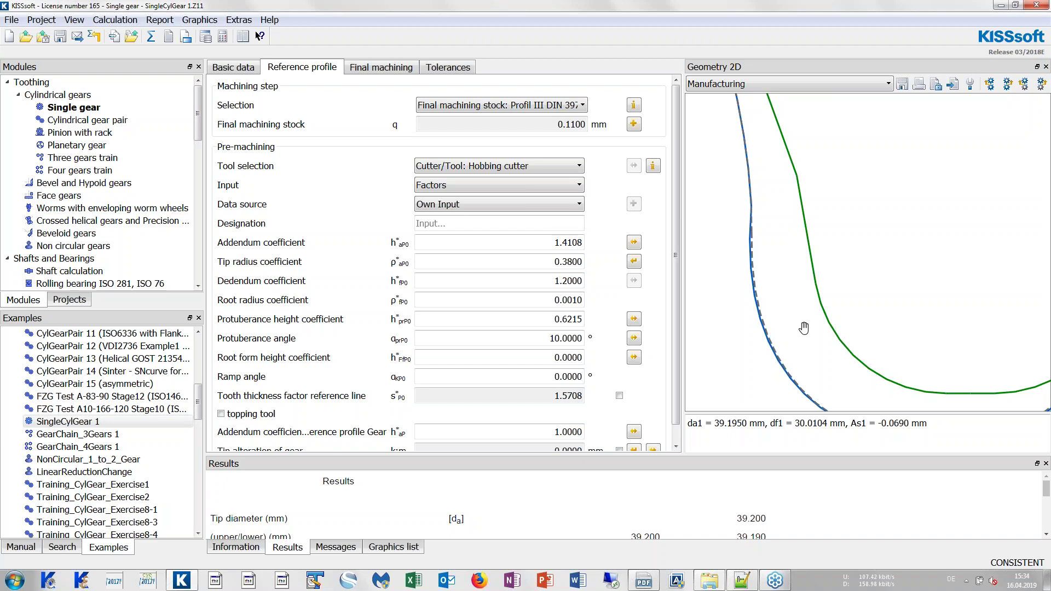
pyautogui.scroll(-3, 803, 327)
pyautogui.moveTo(870, 190); pyautogui.dragTo(870, 257)
pyautogui.scroll(-2, 869, 257)
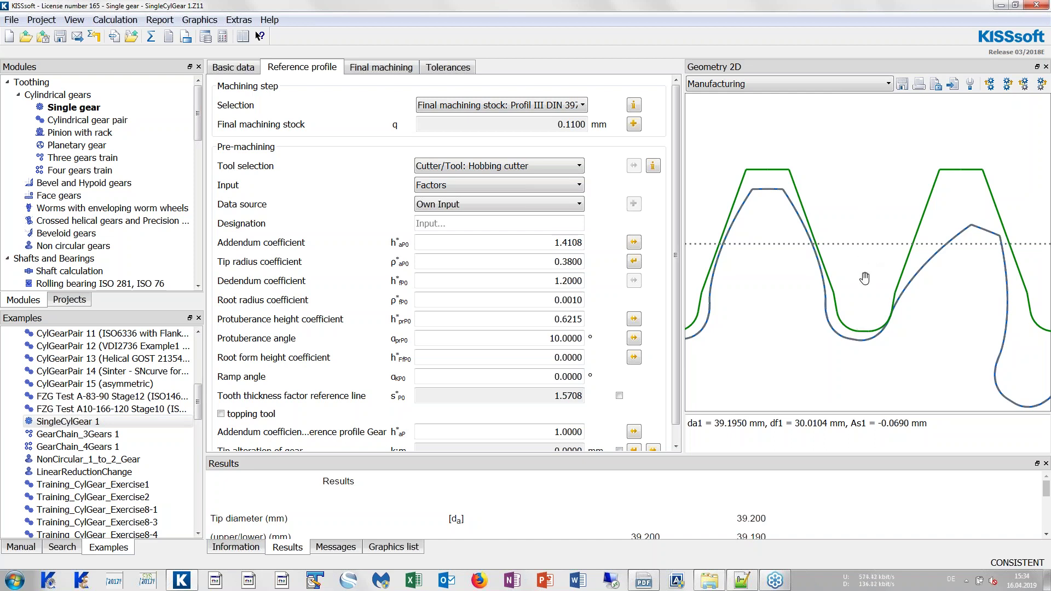
pyautogui.scroll(2, 857, 350)
pyautogui.scroll(1, 858, 350)
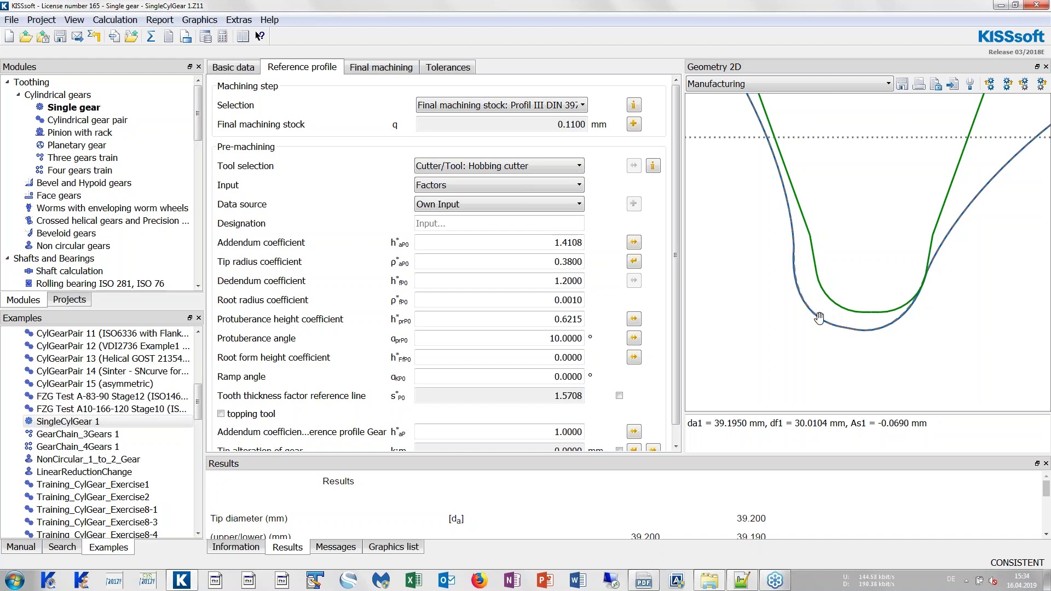
pyautogui.scroll(-2, 819, 318)
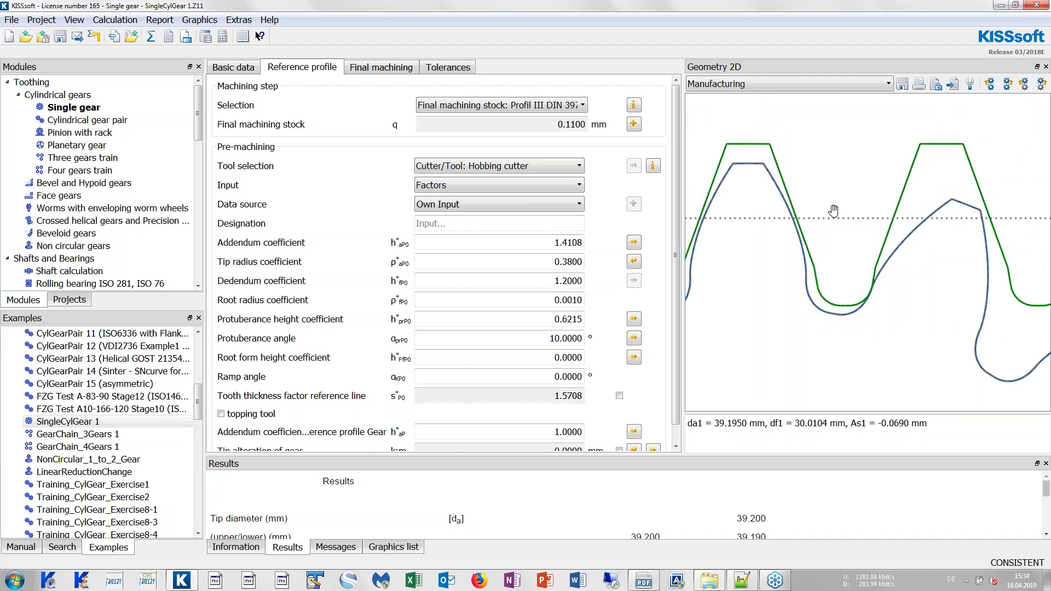
# Undock the Geometry 2D graphic, show its properties, and display the gear's pre-machining tooth form instead of the final machining form.
pyautogui.doubleClick(905, 69)
pyautogui.moveTo(572, 159); pyautogui.dragTo(606, 204)
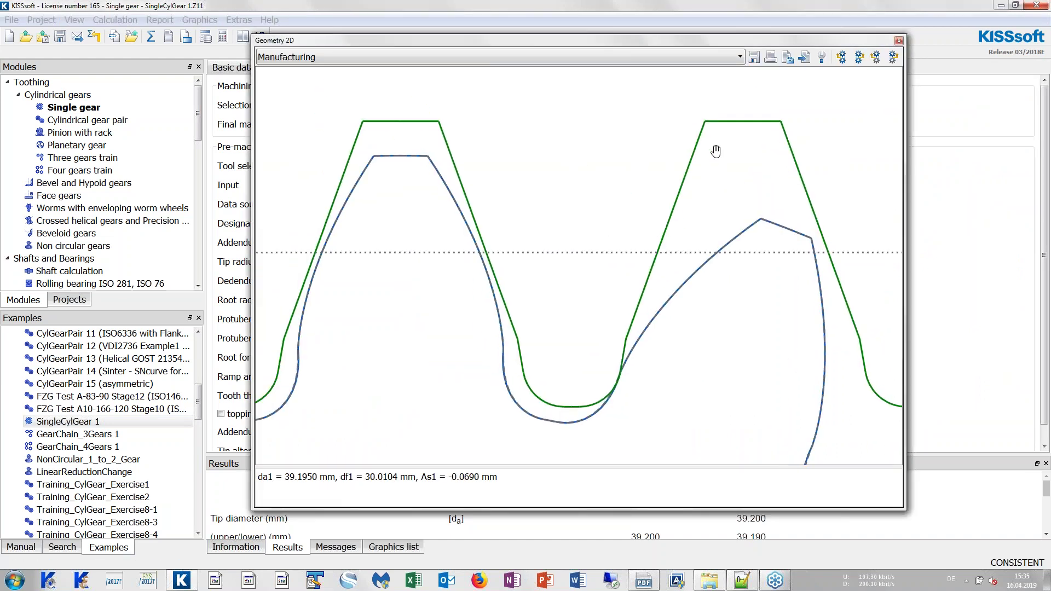
pyautogui.click(822, 58)
pyautogui.moveTo(905, 116); pyautogui.dragTo(988, 117)
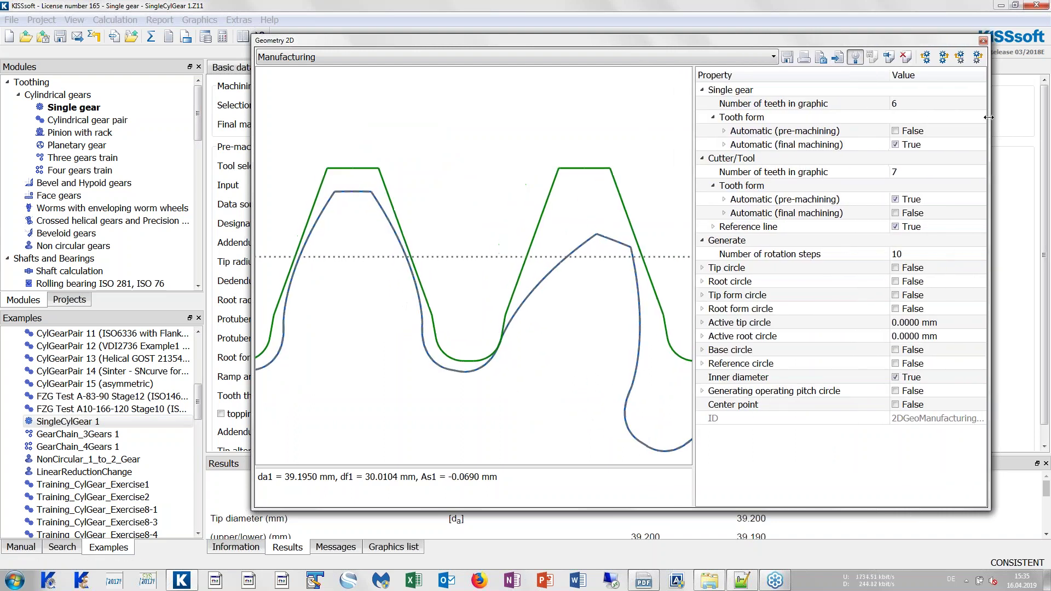
pyautogui.click(895, 131)
pyautogui.click(895, 145)
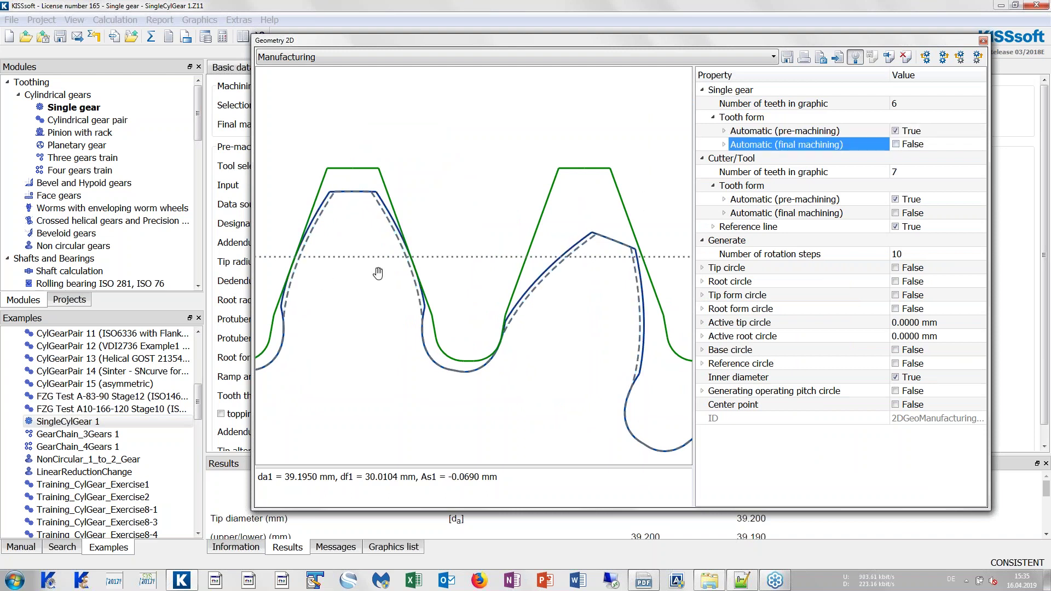
pyautogui.scroll(2, 397, 249)
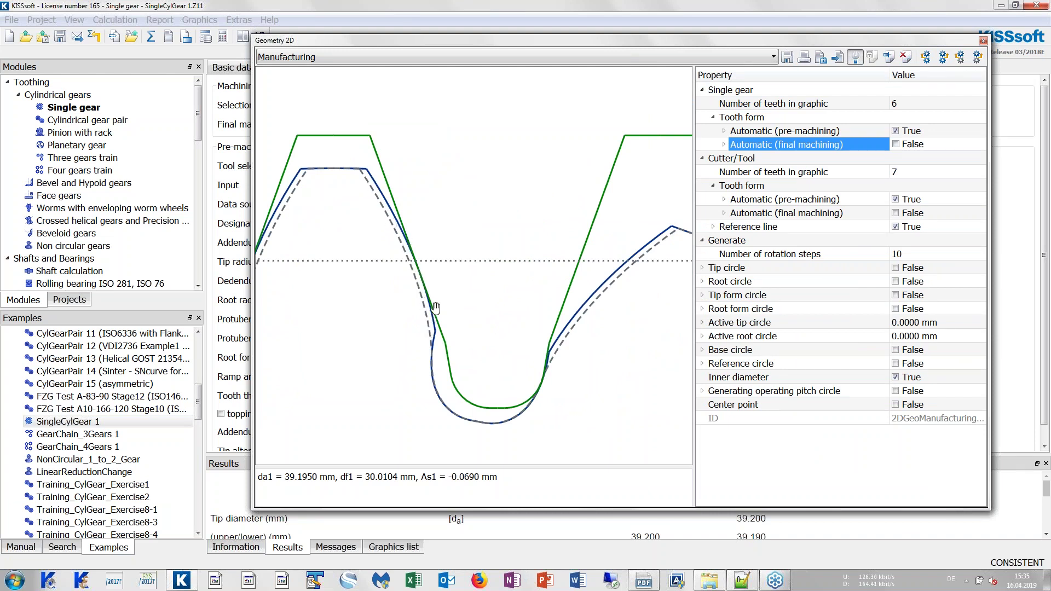
pyautogui.scroll(2, 435, 307)
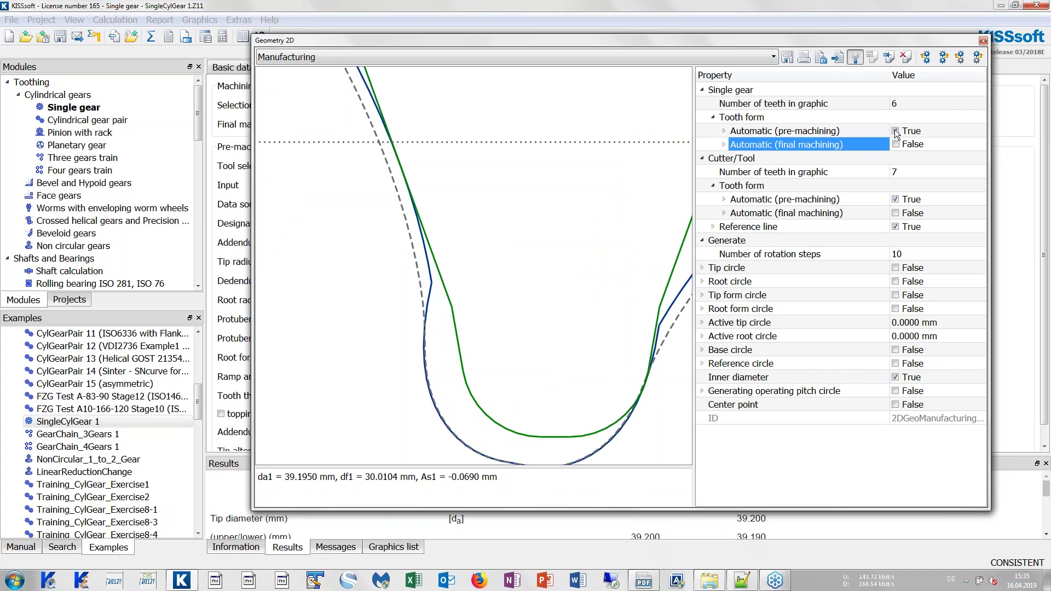
# Display the final machining cutter instead of the pre-machining cutter and examine how it meets the pre-machined tooth flank.
pyautogui.click(896, 199)
pyautogui.click(896, 200)
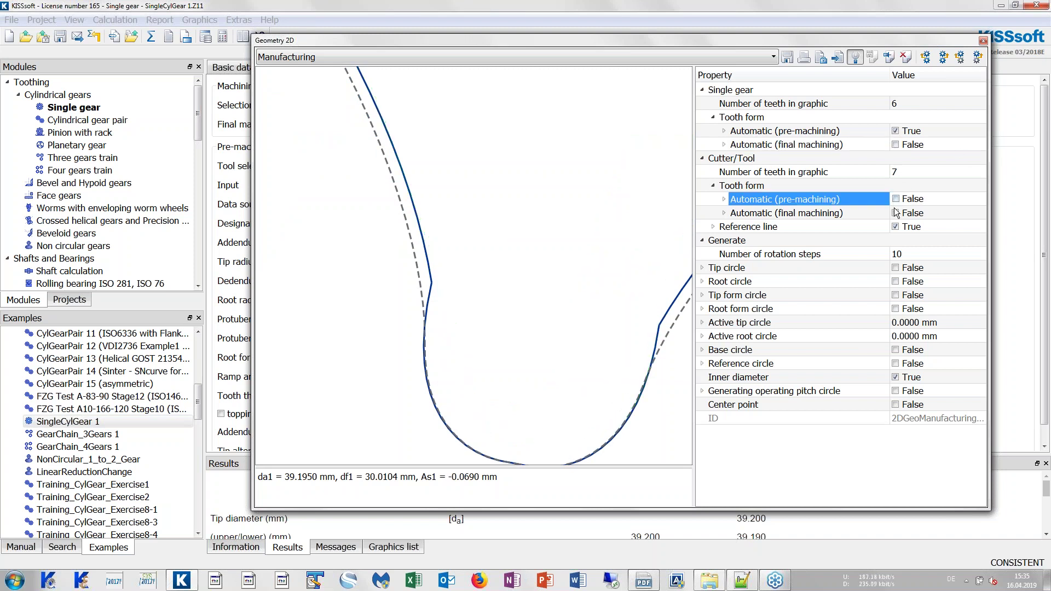
pyautogui.click(895, 213)
pyautogui.scroll(-2, 638, 204)
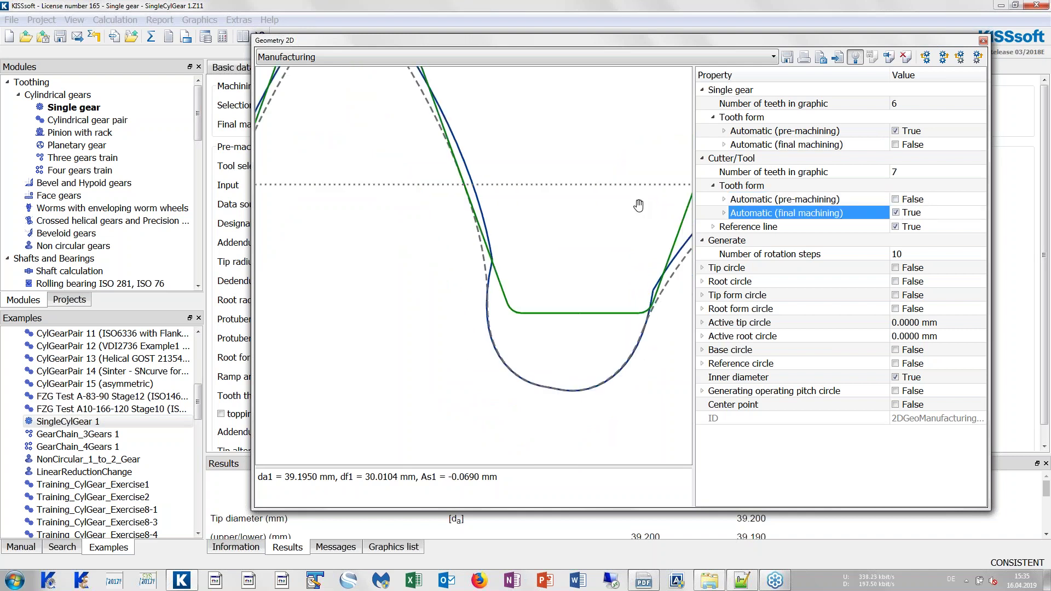
pyautogui.scroll(-2, 600, 225)
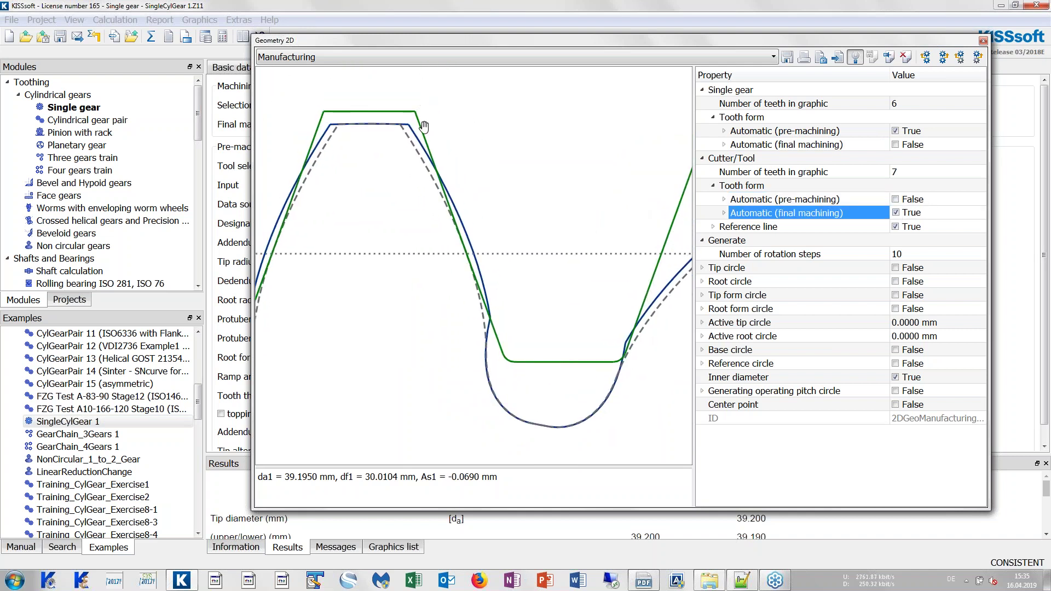
pyautogui.click(436, 161)
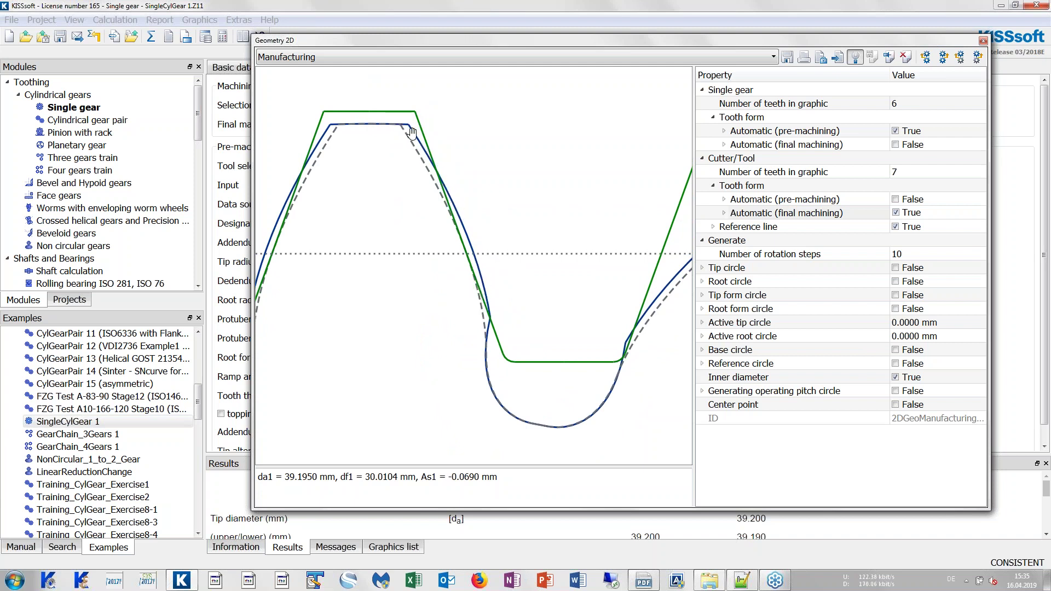
pyautogui.write('7')
# Return the graphic to the gear's final machining tooth form and the pre-machining cutter.
pyautogui.click(894, 145)
pyautogui.click(894, 131)
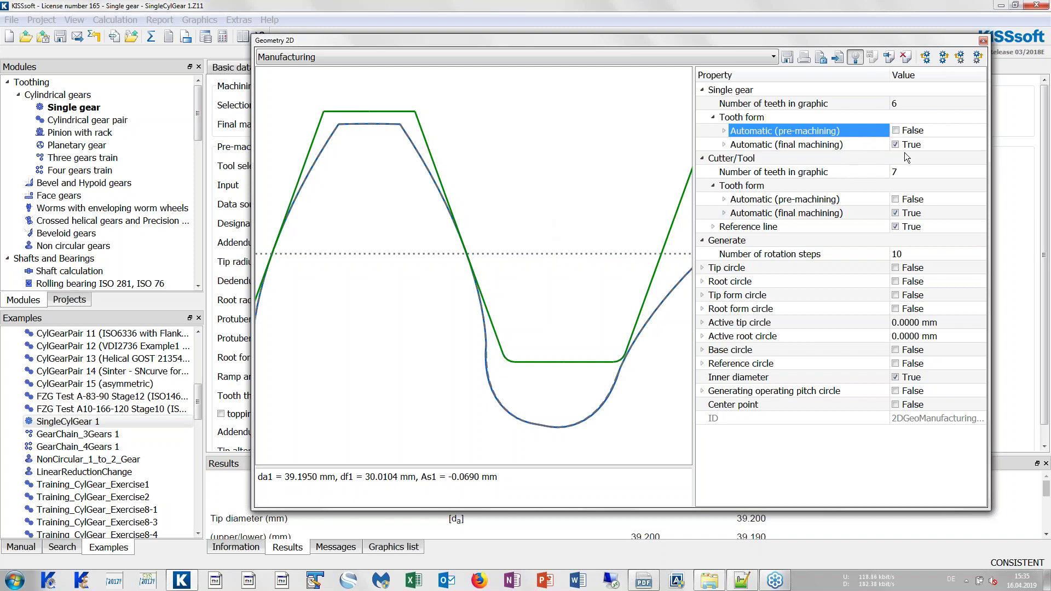
pyautogui.click(896, 199)
pyautogui.click(895, 213)
pyautogui.scroll(-4, 586, 253)
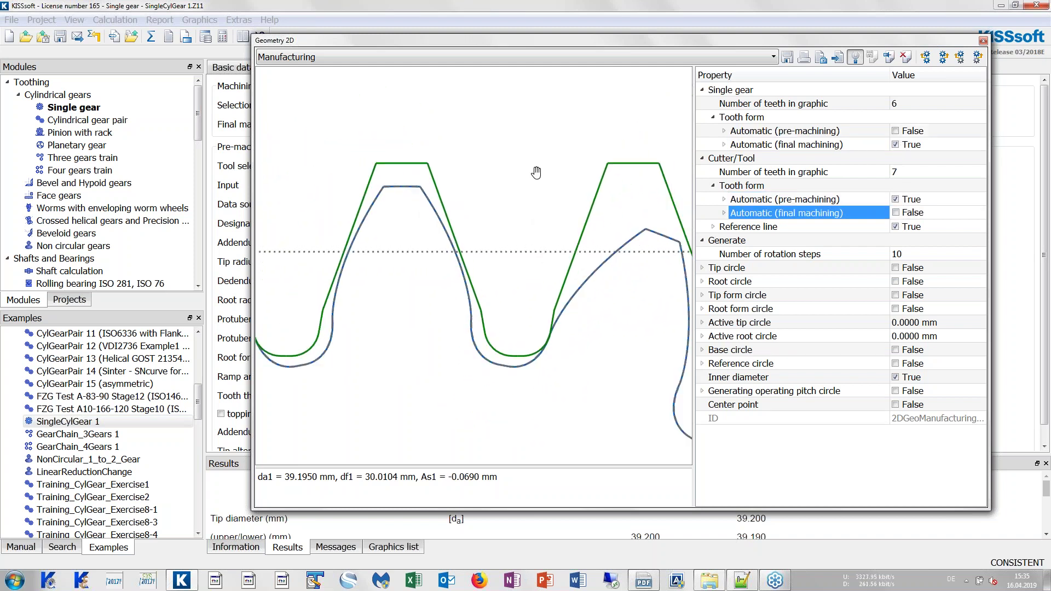
# Hide the graphic's properties and dock the Geometry 2D graphic back beside the reference profile.
pyautogui.click(853, 57)
pyautogui.moveTo(652, 38); pyautogui.dragTo(683, 60)
pyautogui.doubleClick(791, 62)
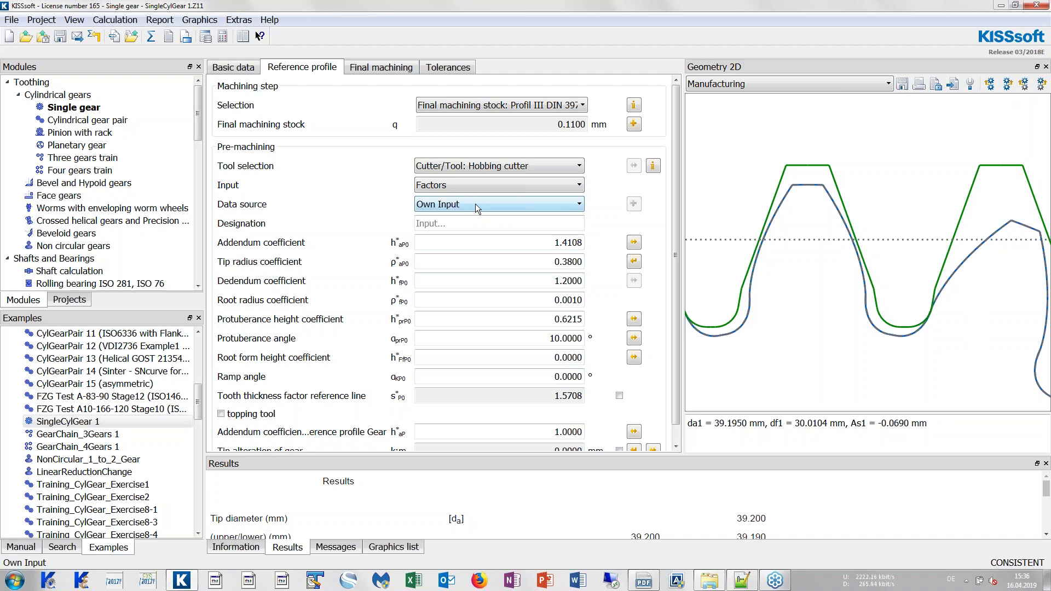
# Check the data sources offered for the hobbing cutter, and switch to the PDF "Data structure hobbing cutters".
pyautogui.click(494, 207)
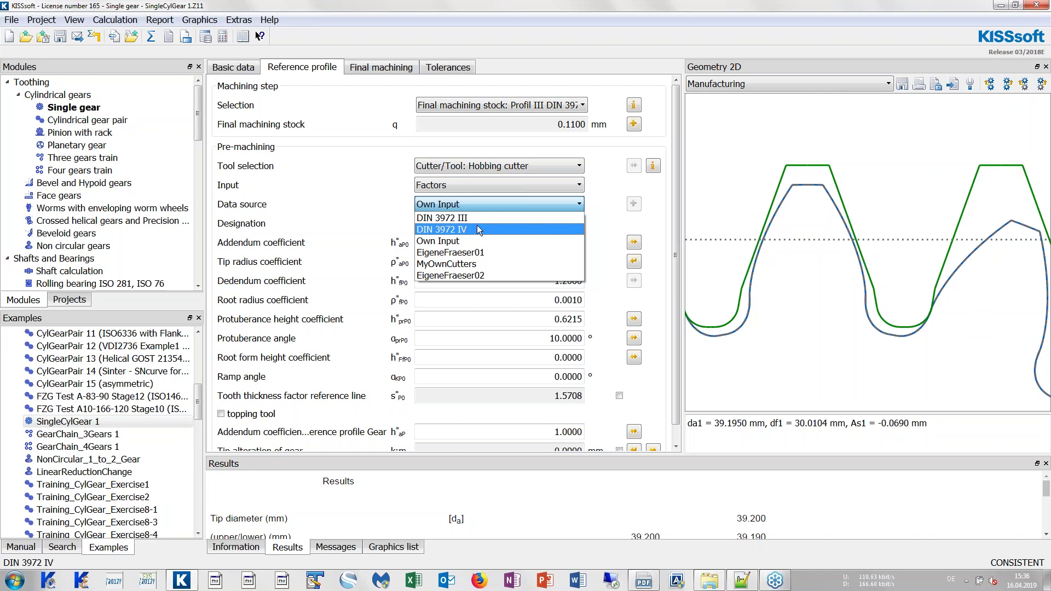
pyautogui.click(378, 204)
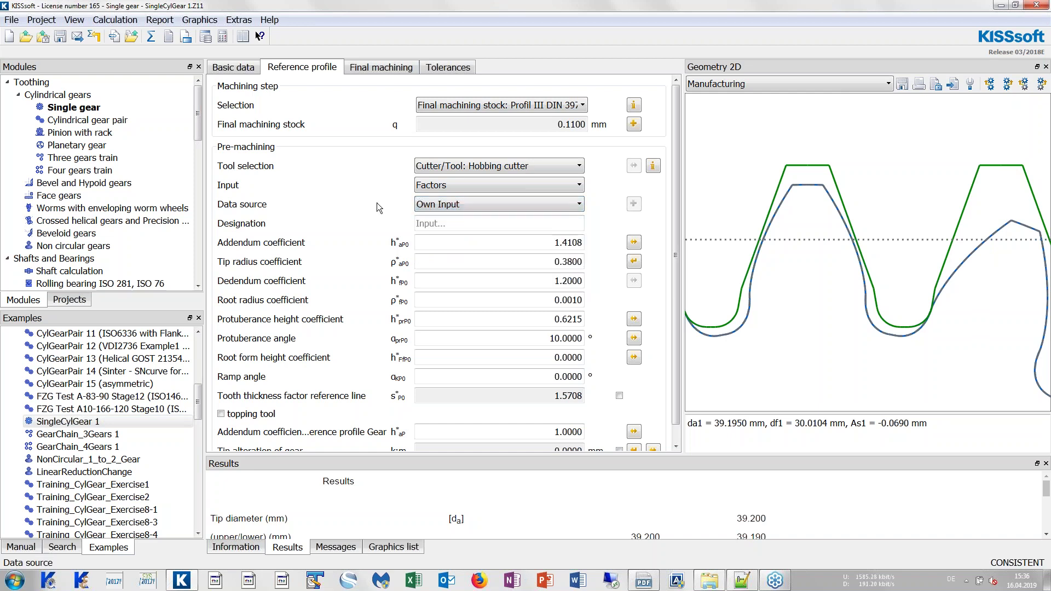
pyautogui.click(643, 580)
pyautogui.click(202, 8)
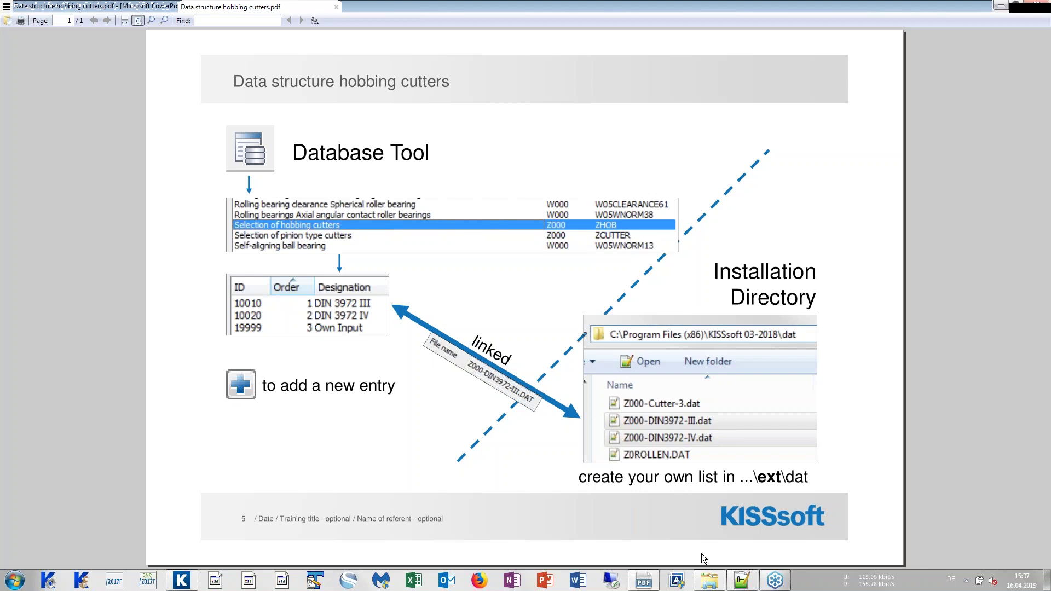
# Switch to Windows Explorer, open the dat folder of the KISSsoft 03-2018 installation and locate the Z000 cutter lists.
pyautogui.click(713, 586)
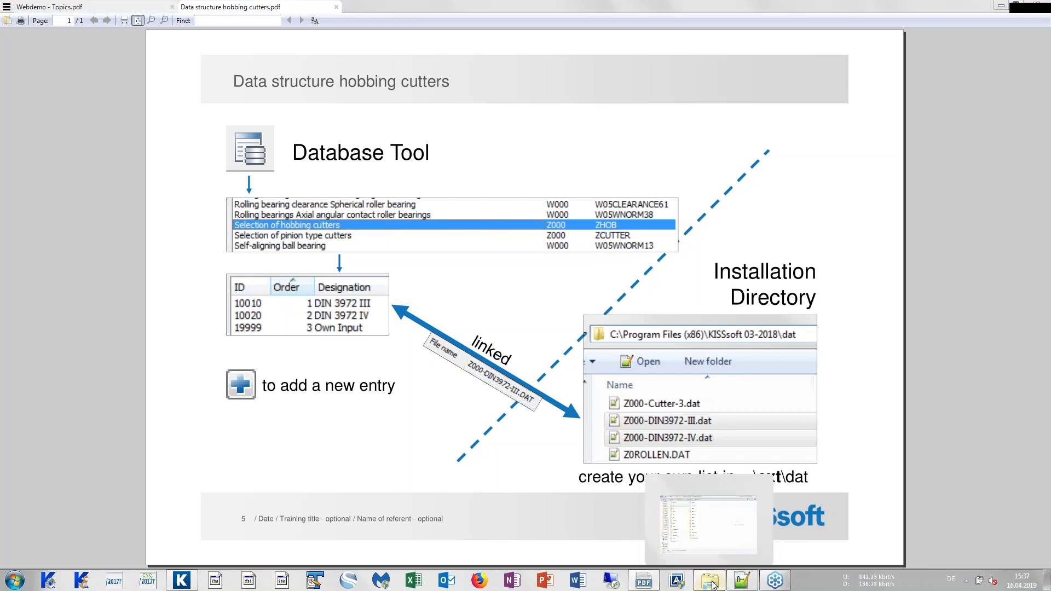
pyautogui.moveTo(552, 96); pyautogui.dragTo(603, 116)
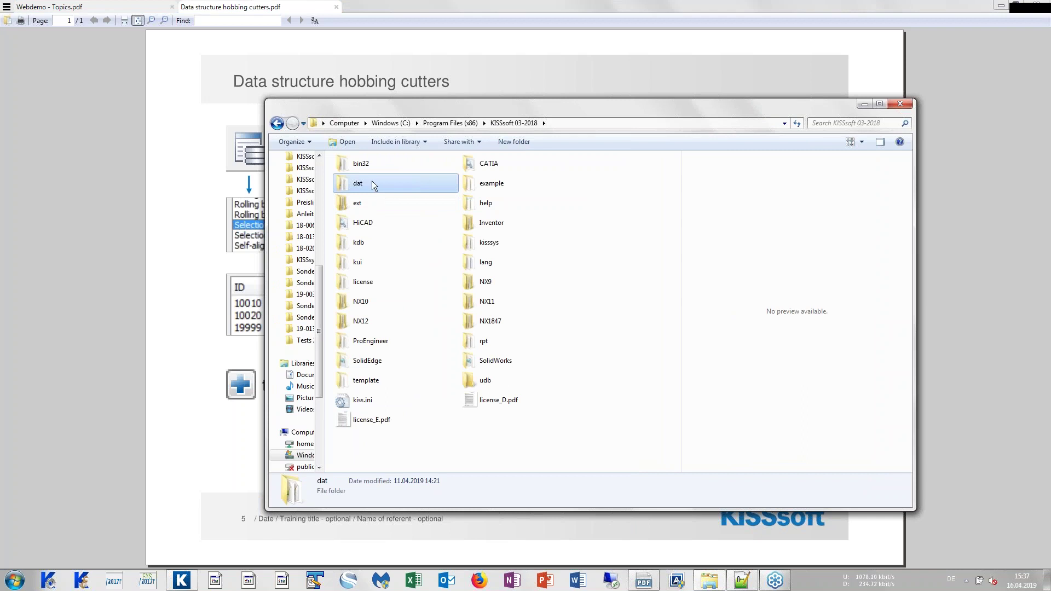
pyautogui.moveTo(372, 181)
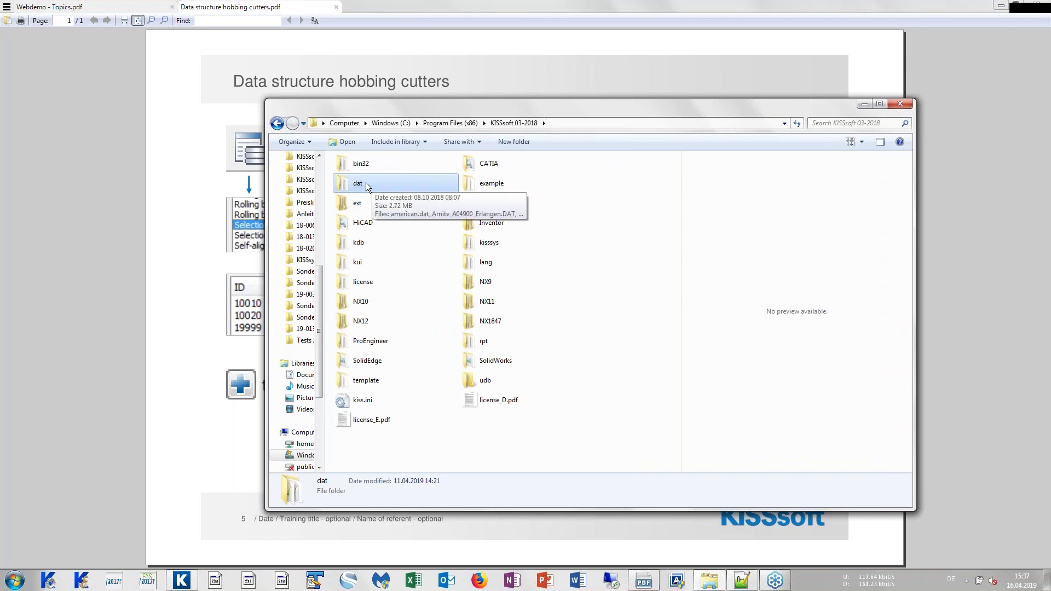
pyautogui.doubleClick(363, 182)
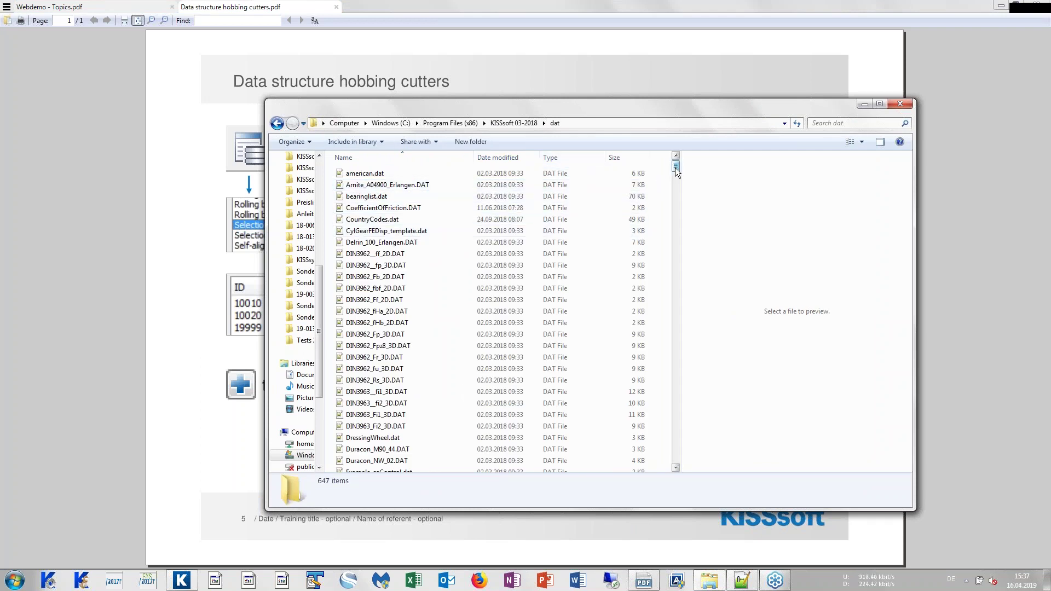
pyautogui.moveTo(676, 168); pyautogui.dragTo(674, 305)
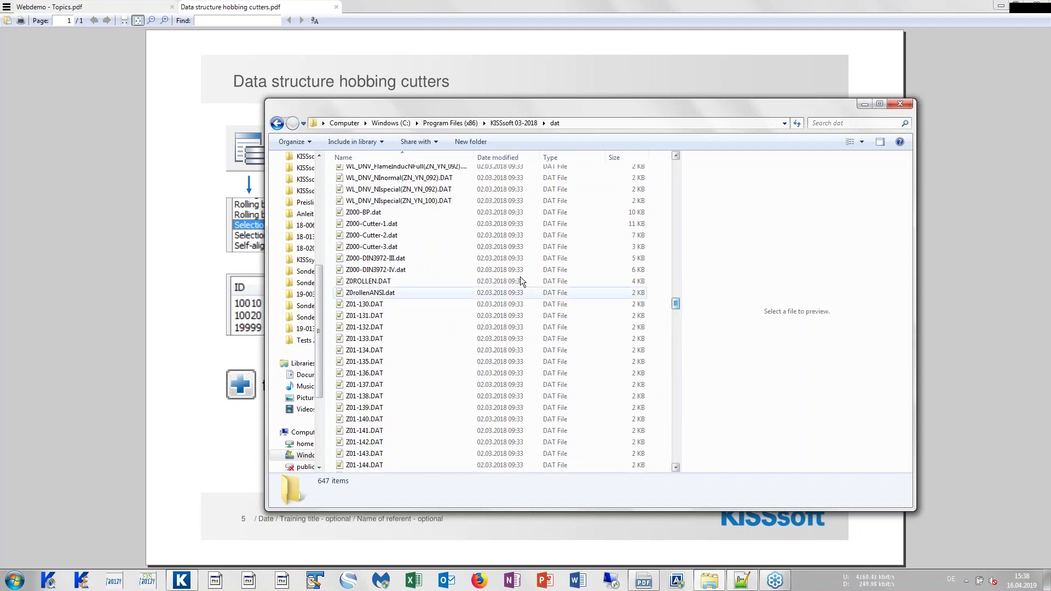
# Copy the hobbing cutter list Z000-DIN3972-III.dat from the dat folder.
pyautogui.click(396, 258)
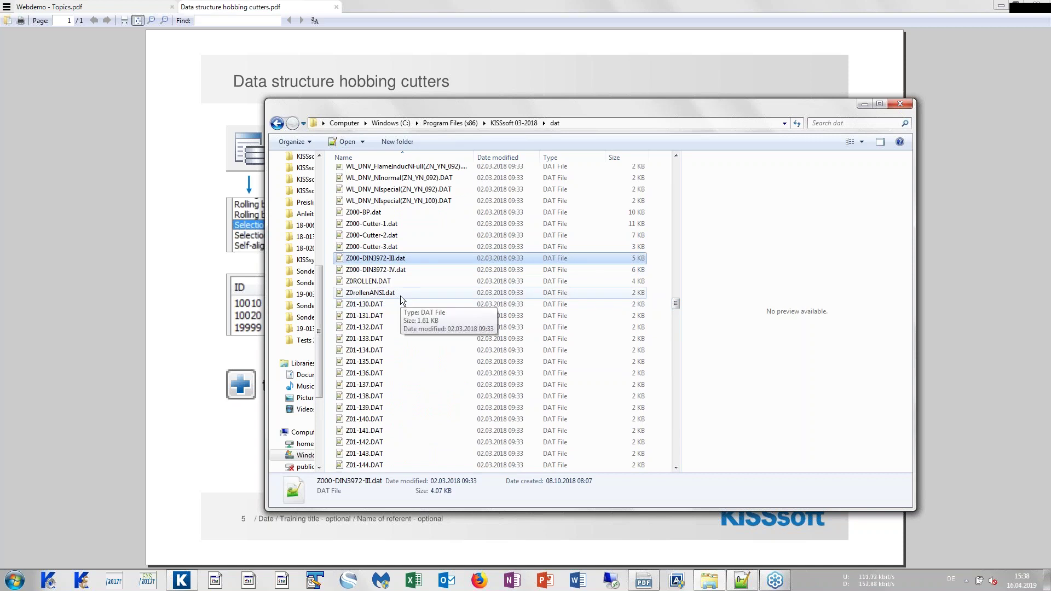
pyautogui.click(389, 270)
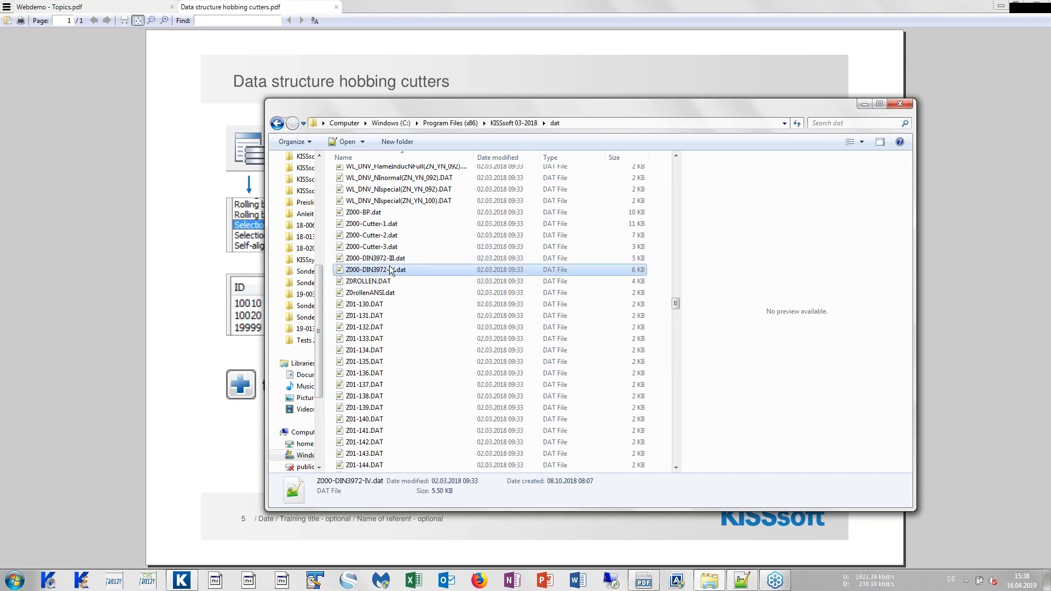
pyautogui.press('Up')
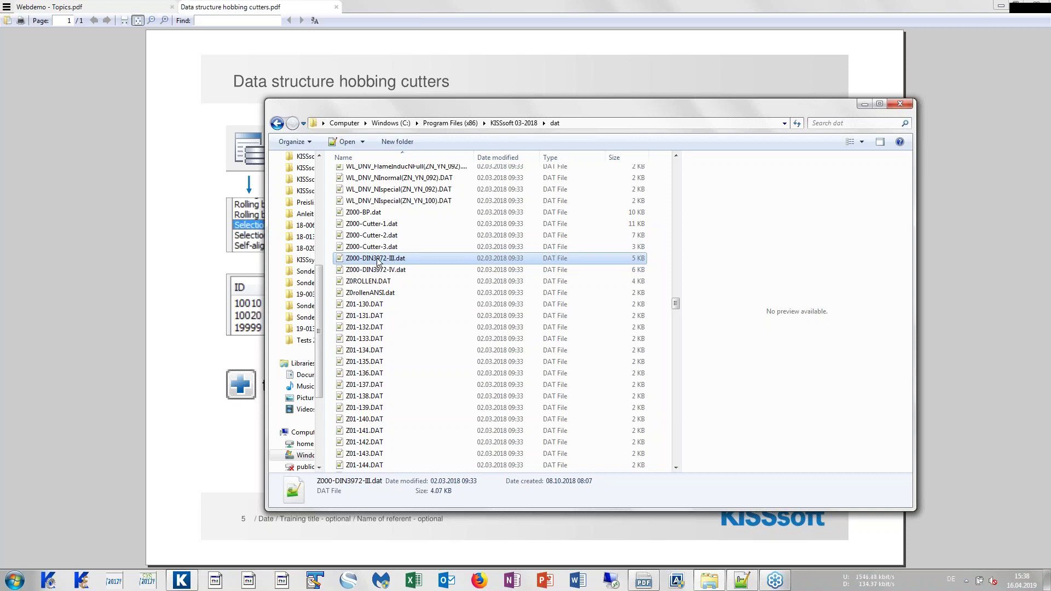
pyautogui.rightClick(378, 259)
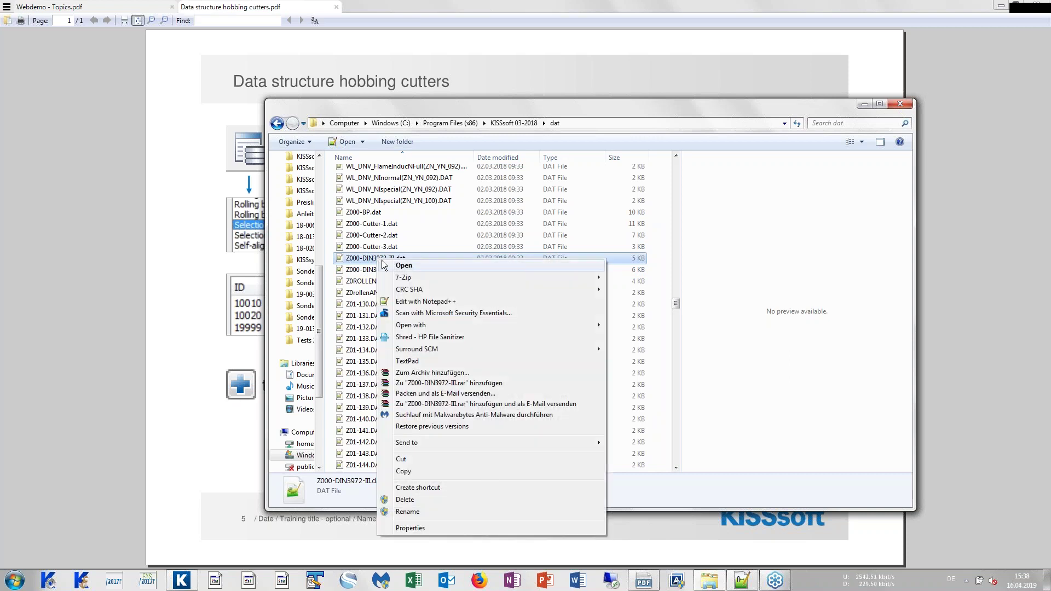
pyautogui.click(426, 471)
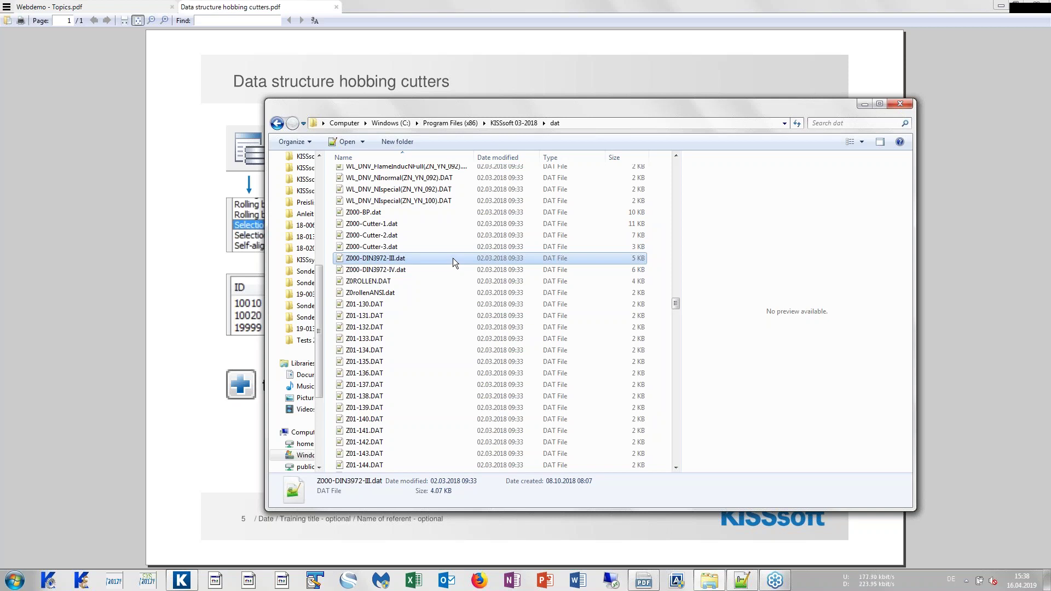
# Paste the copied cutter list into the ext\dat folder of the KISSsoft 03-2018 installation, granting administrator permission.
pyautogui.click(520, 123)
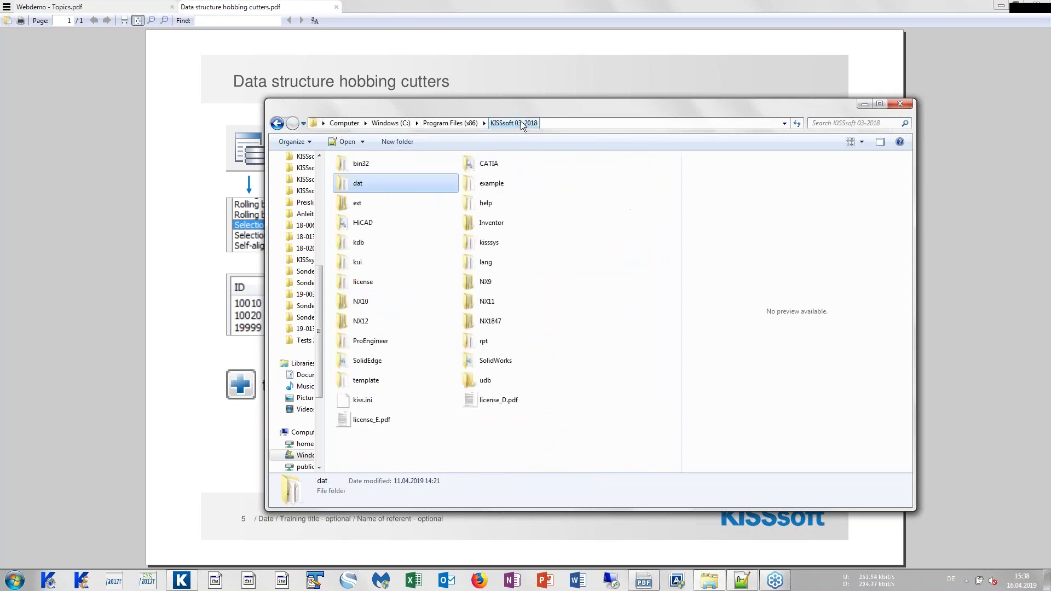
pyautogui.moveTo(367, 203)
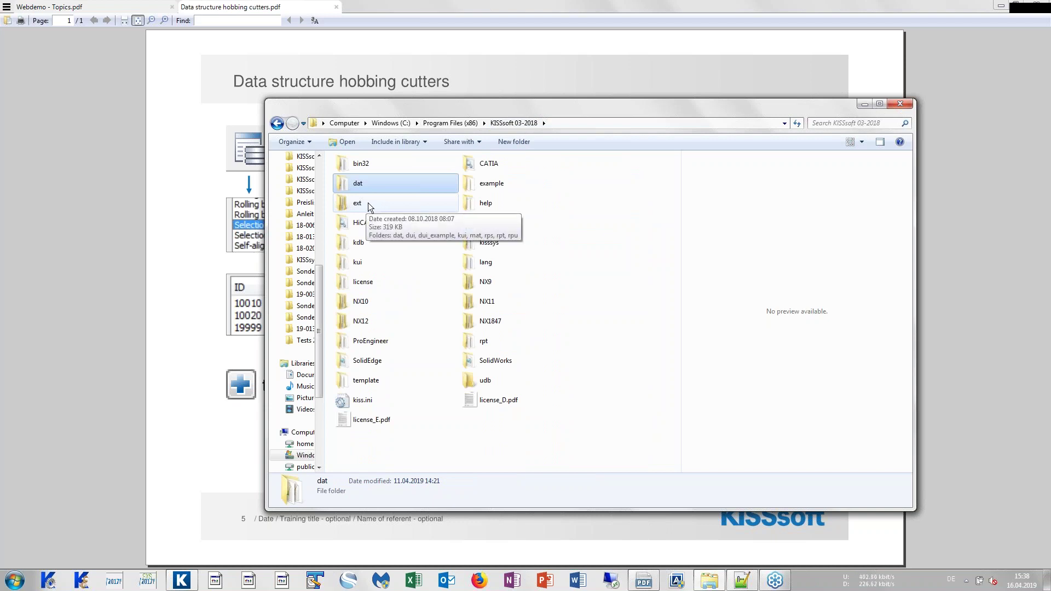
pyautogui.click(373, 204)
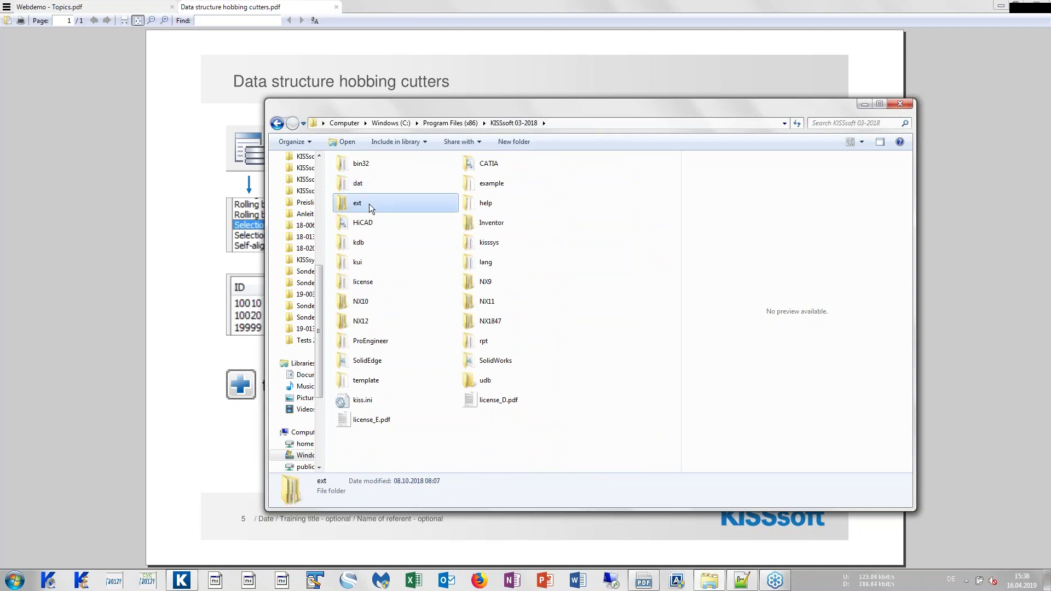
pyautogui.doubleClick(368, 203)
pyautogui.click(369, 164)
pyautogui.doubleClick(370, 164)
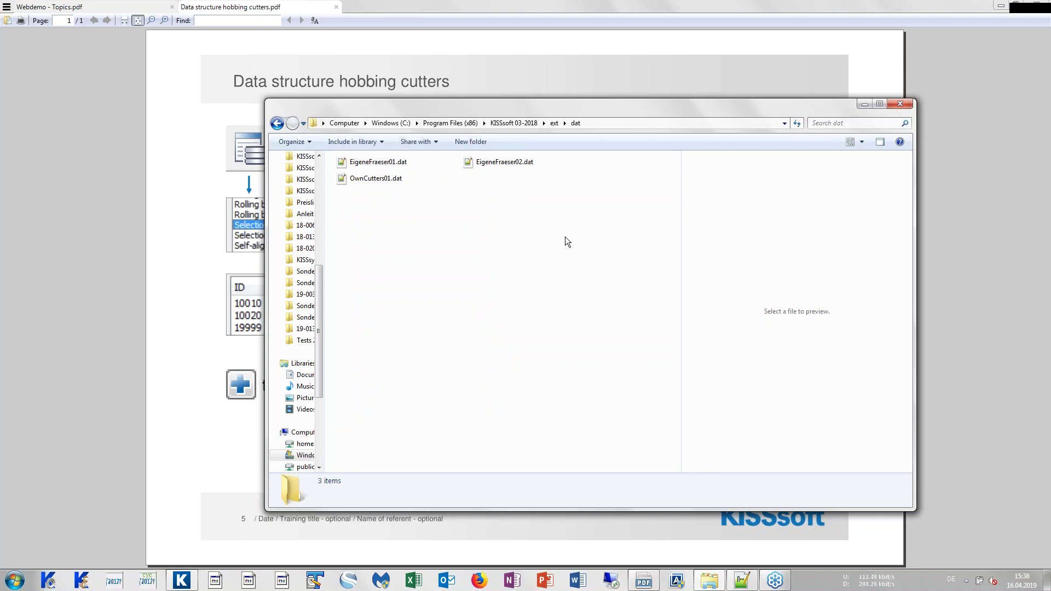
pyautogui.rightClick(481, 218)
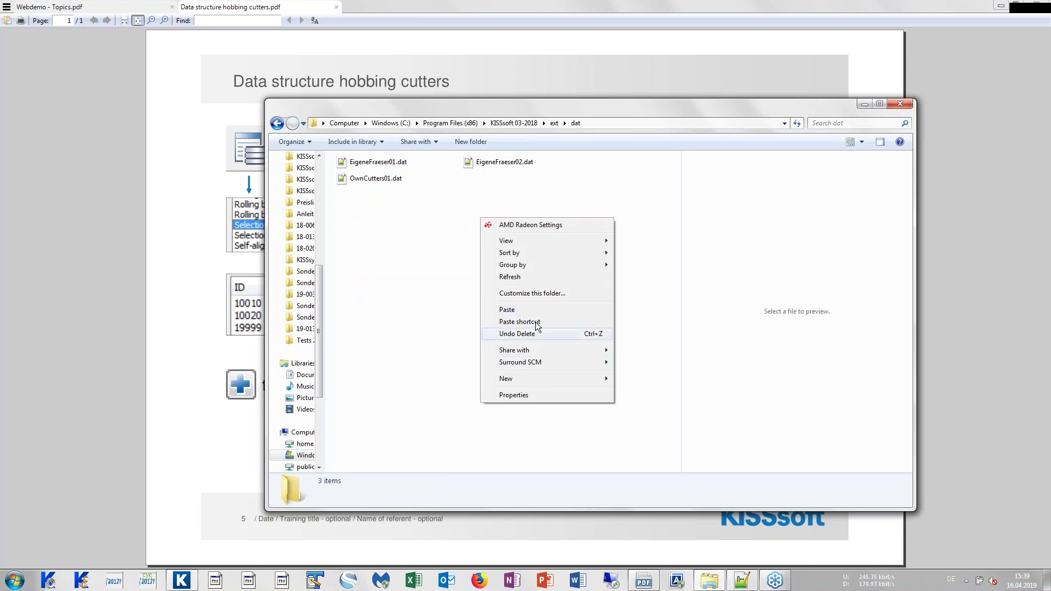
pyautogui.click(545, 310)
pyautogui.click(527, 337)
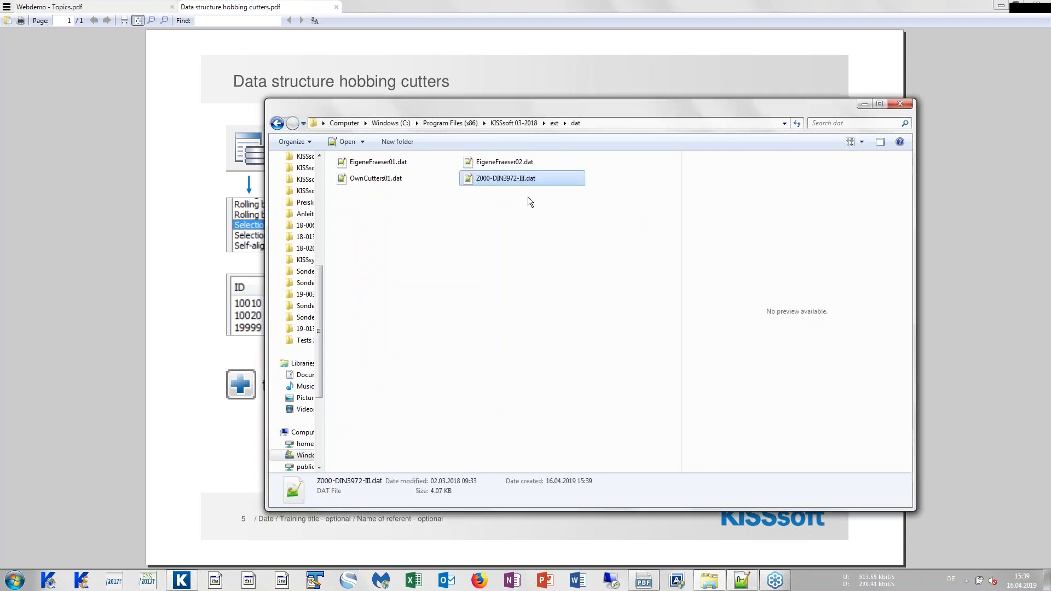
# Rename the pasted Z000-DIN3972-III.dat file as OwnCutters02.dat, granting administrator permission.
pyautogui.click(512, 177)
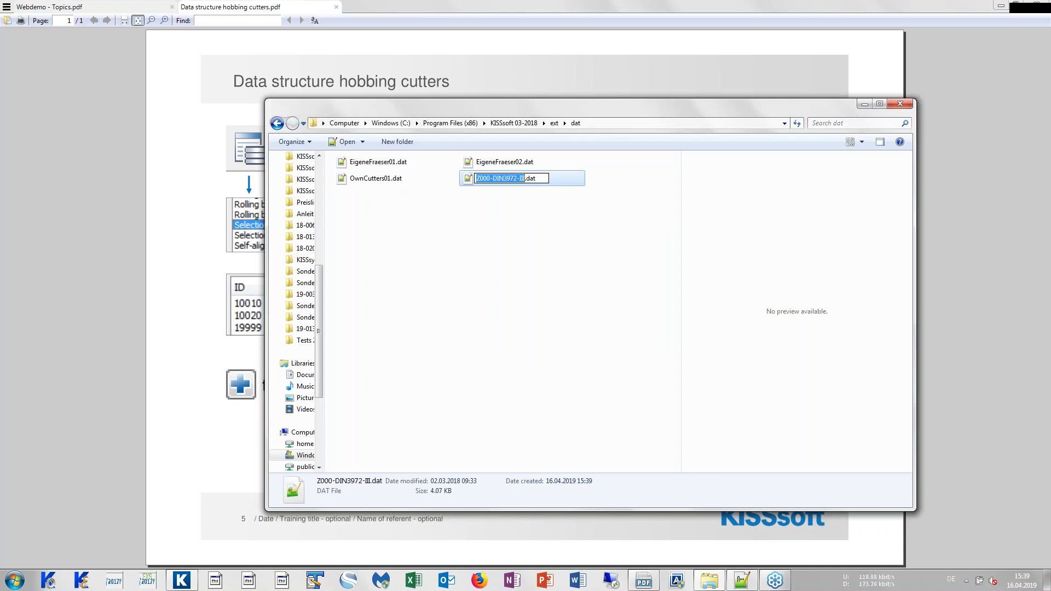
pyautogui.write('OwnCutters02')
pyautogui.press('Return')
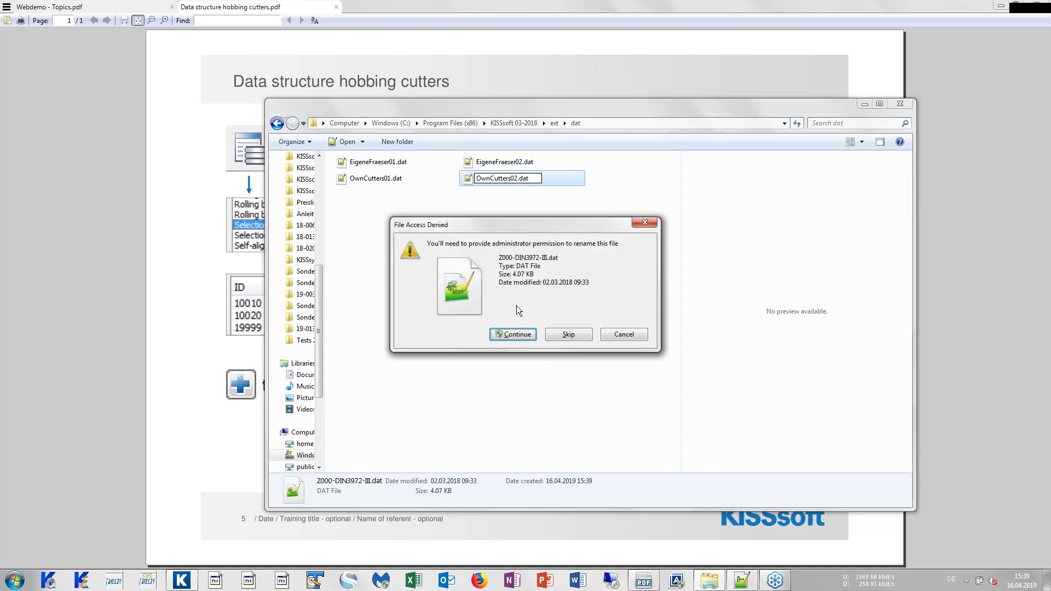
pyautogui.click(517, 334)
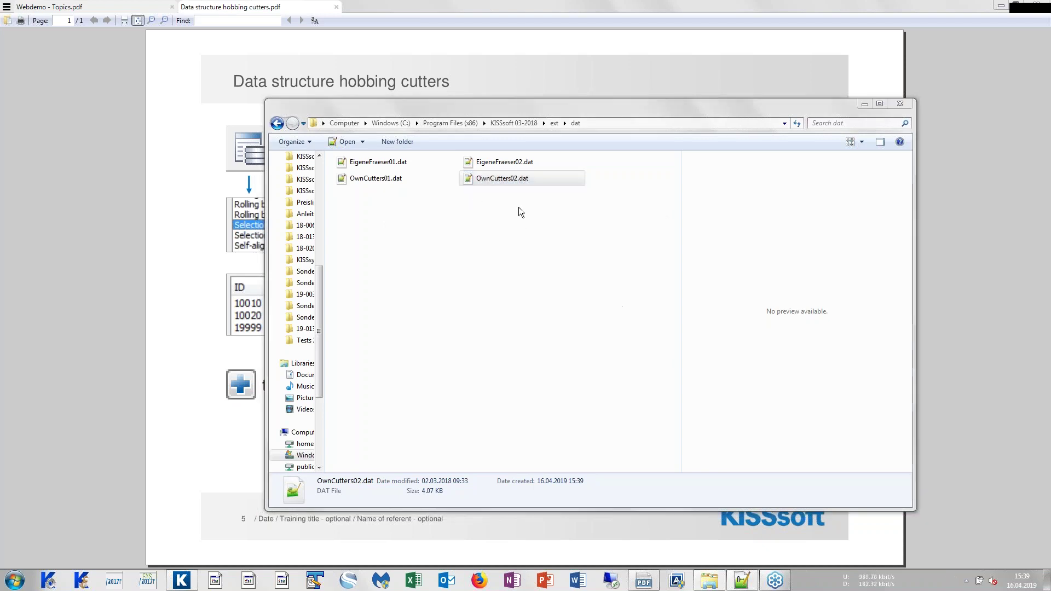
# Open OwnCutters02.dat in Notepad++ and delete every cutter row except the DIN 3972 Profil III x 1 row.
pyautogui.click(505, 181)
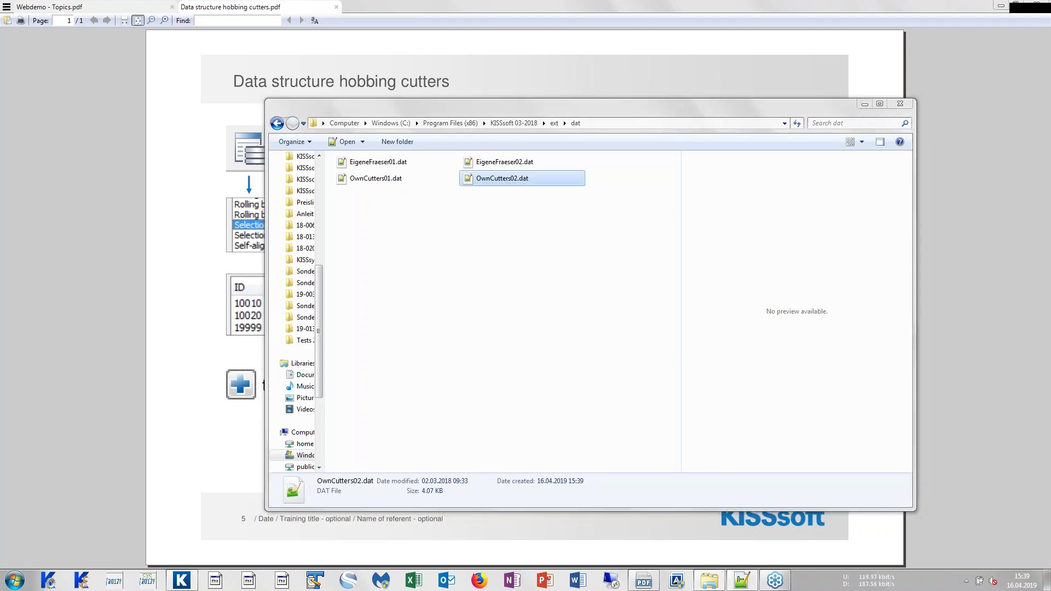
pyautogui.click(504, 179)
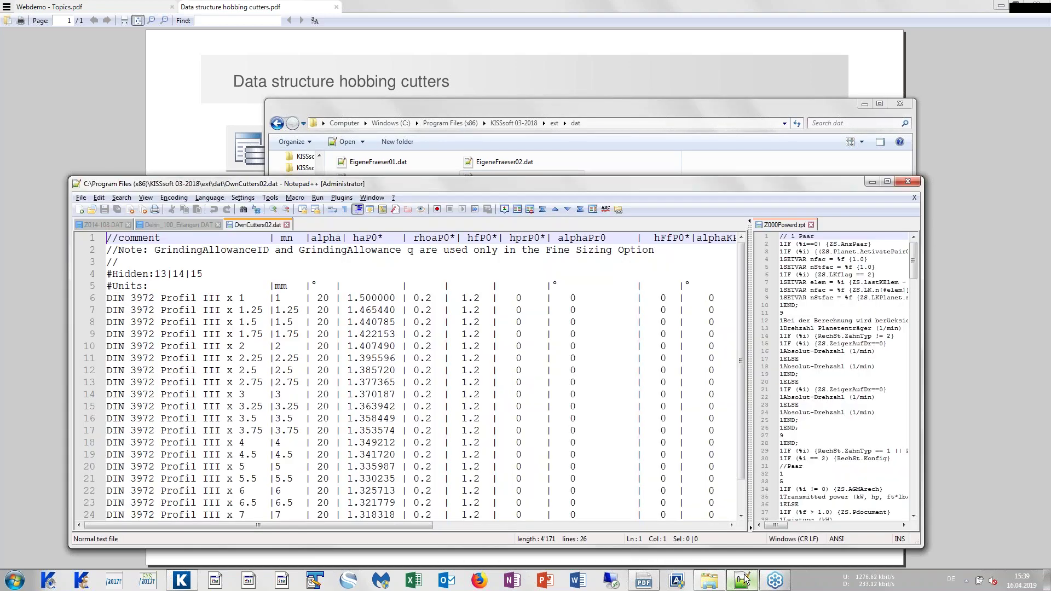
pyautogui.doubleClick(481, 184)
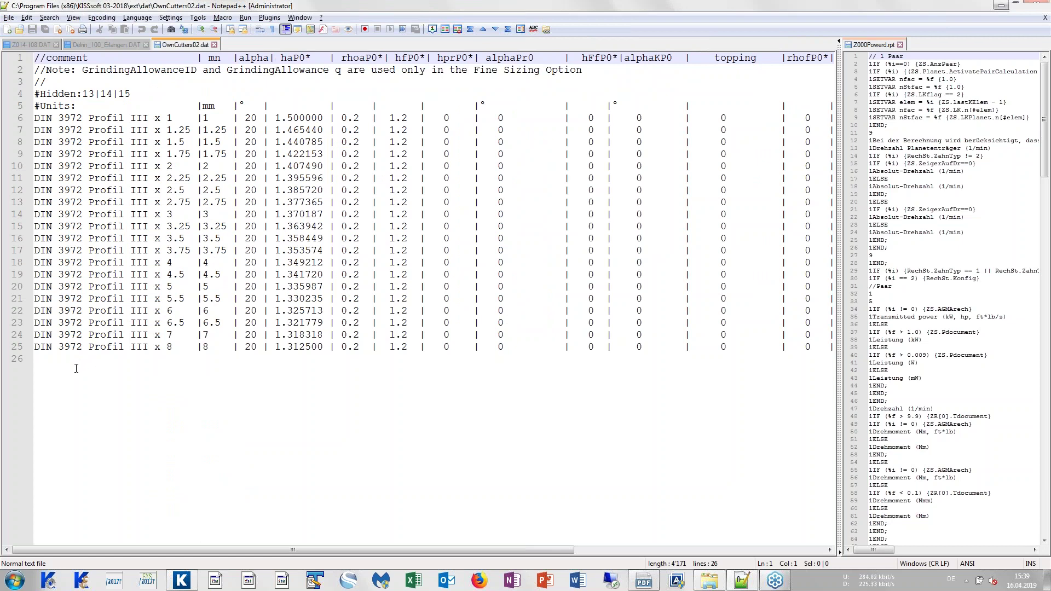
pyautogui.moveTo(80, 364); pyautogui.dragTo(6, 132)
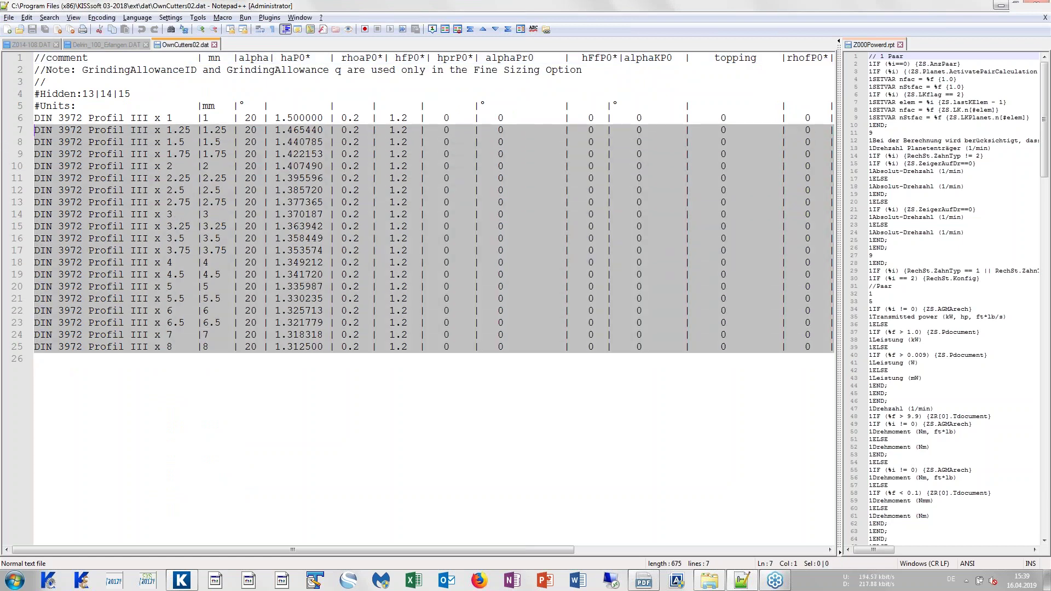
pyautogui.press('Delete')
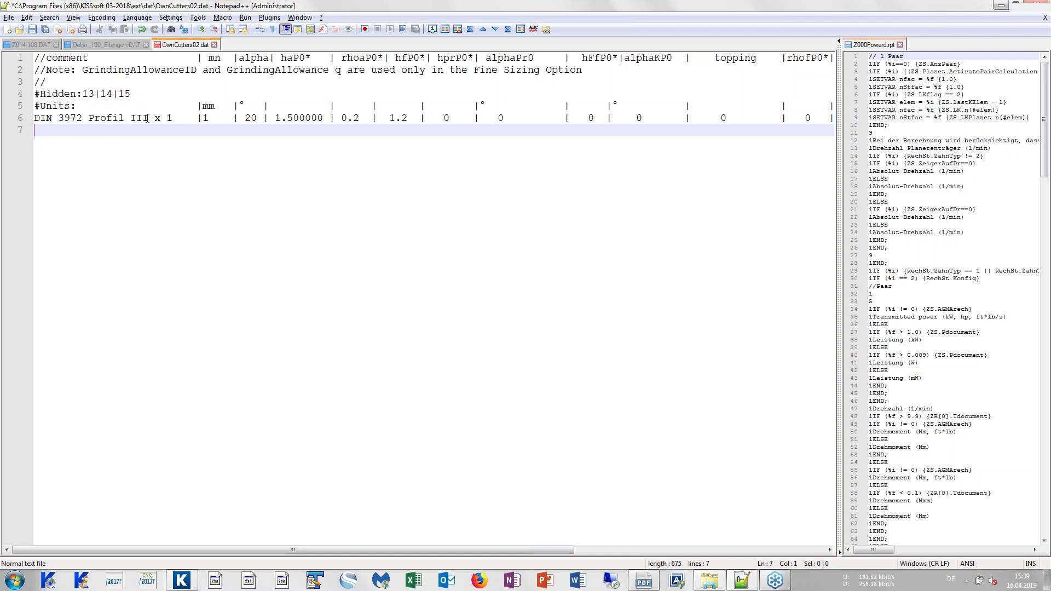
# Name the remaining cutter row "Webdemo Cutter x 1", realign its columns with the header, and set its module mn to 2.
pyautogui.moveTo(147, 118); pyautogui.dragTo(34, 118)
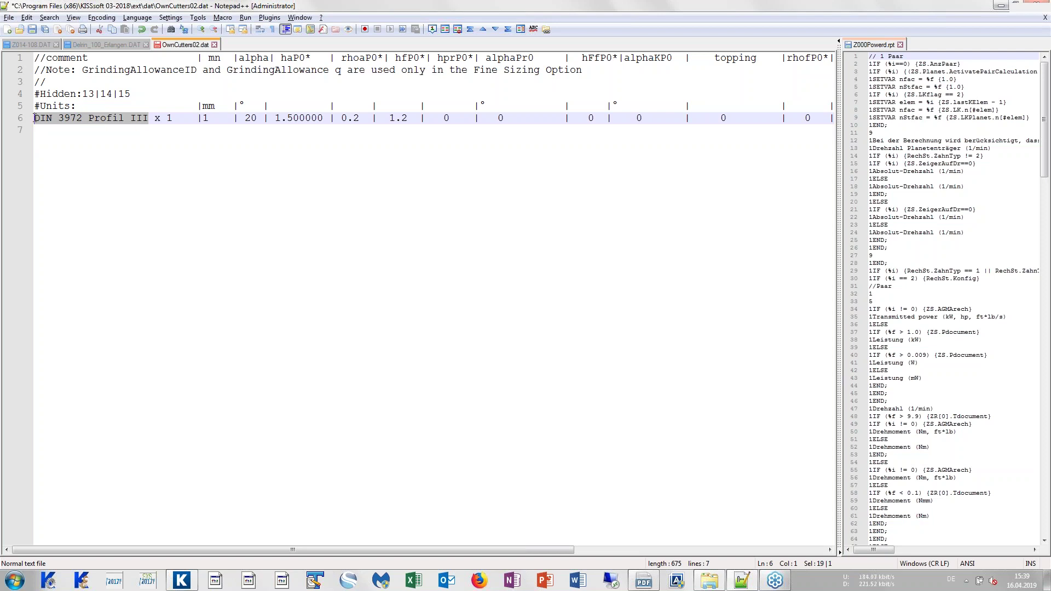
pyautogui.write('Webdemo')
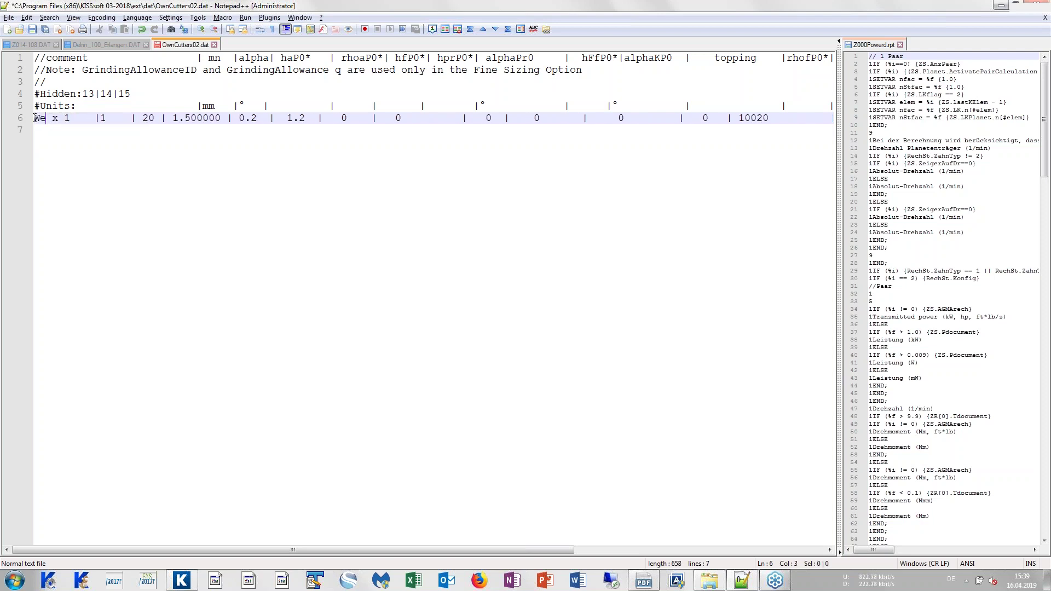
pyautogui.write(' Cutter')
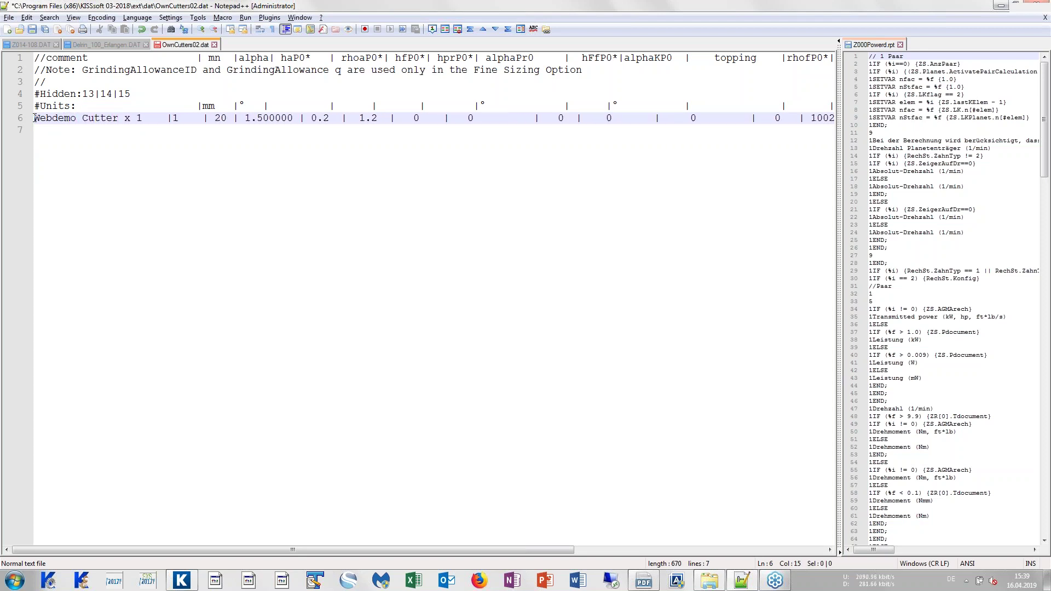
pyautogui.click(158, 118)
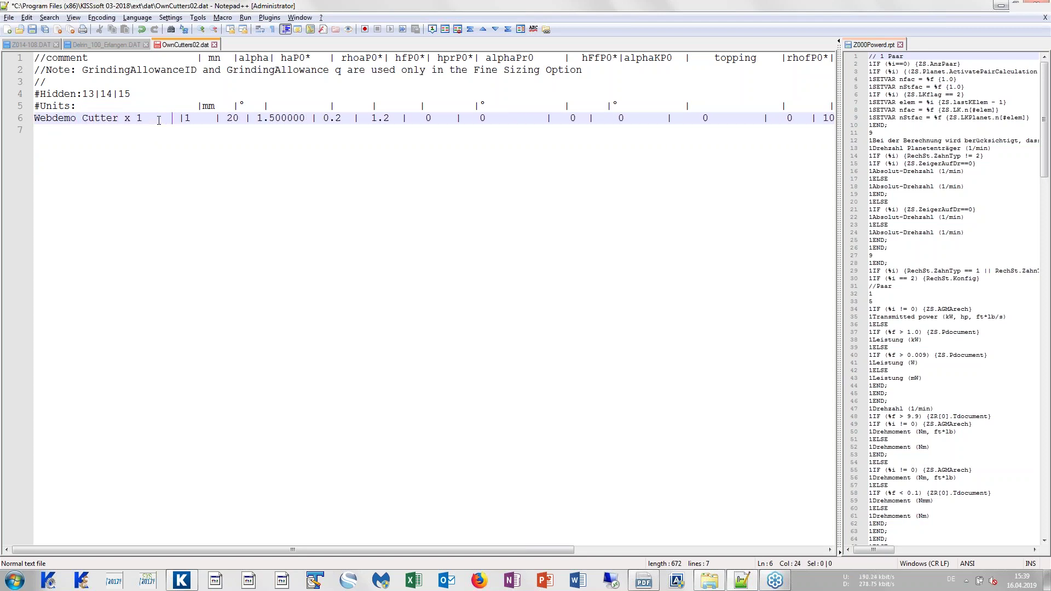
pyautogui.click(208, 118)
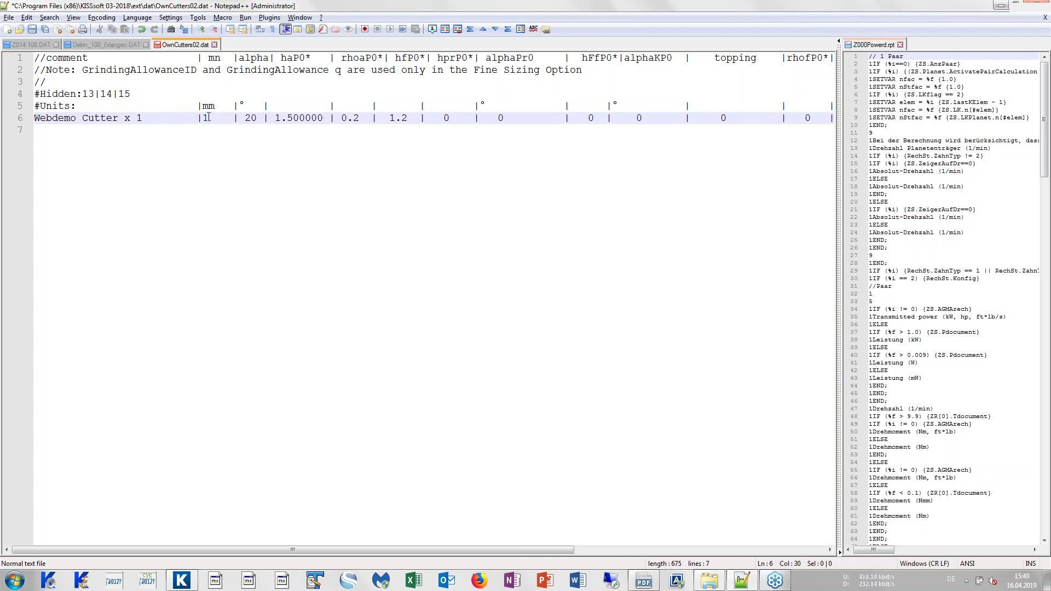
pyautogui.press('BackSpace')
pyautogui.write('2')
# Place the cutter list in a smaller window over the KISSsoft reference profile and set the cutter's haP0* to 1.4108.
pyautogui.doubleClick(400, 9)
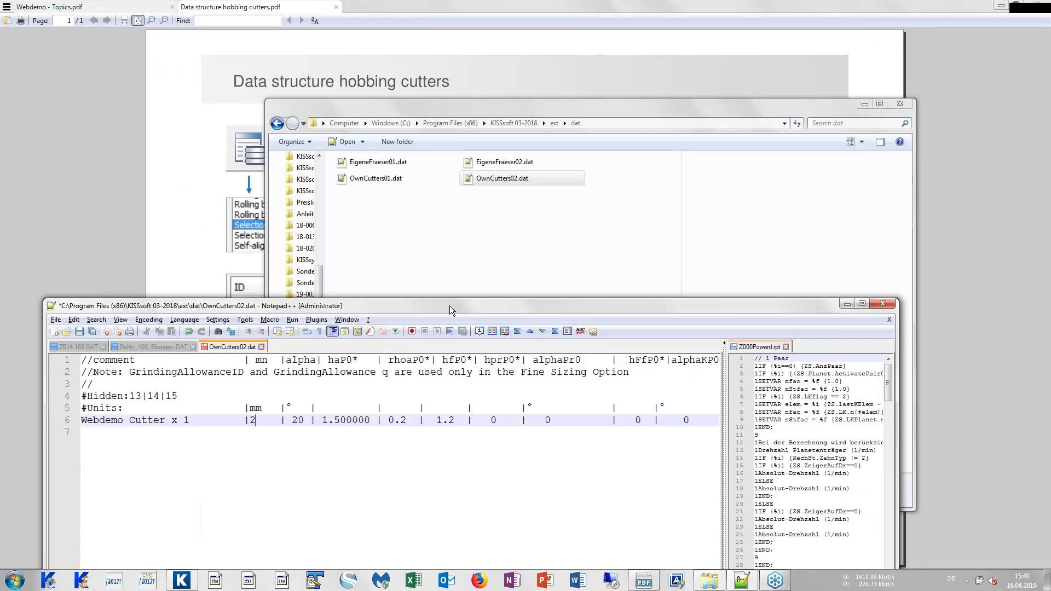
pyautogui.click(182, 581)
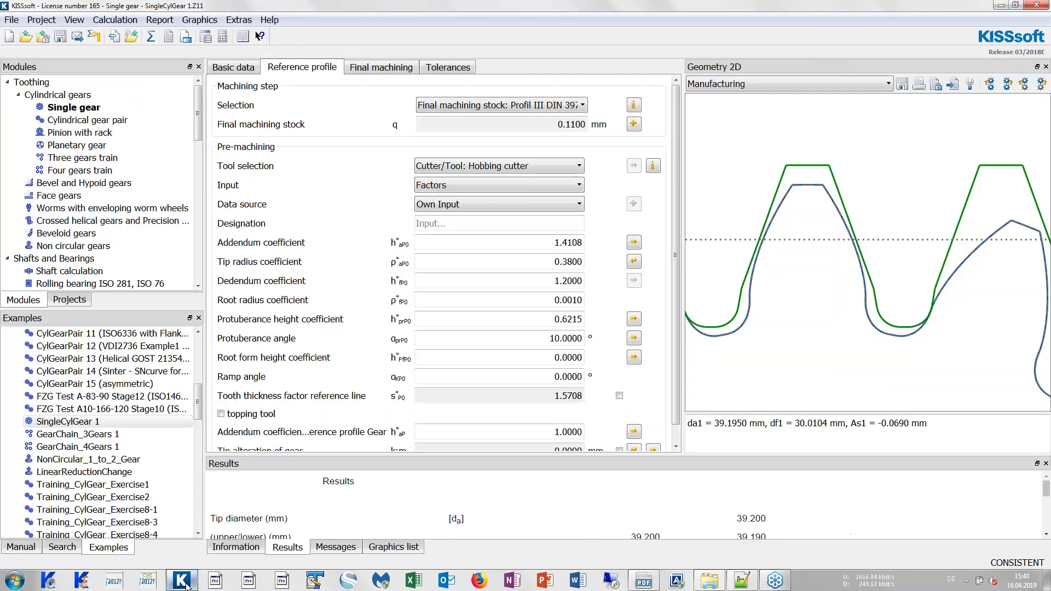
pyautogui.hotkey('alt', 'Tab')
pyautogui.moveTo(413, 307); pyautogui.dragTo(518, 270)
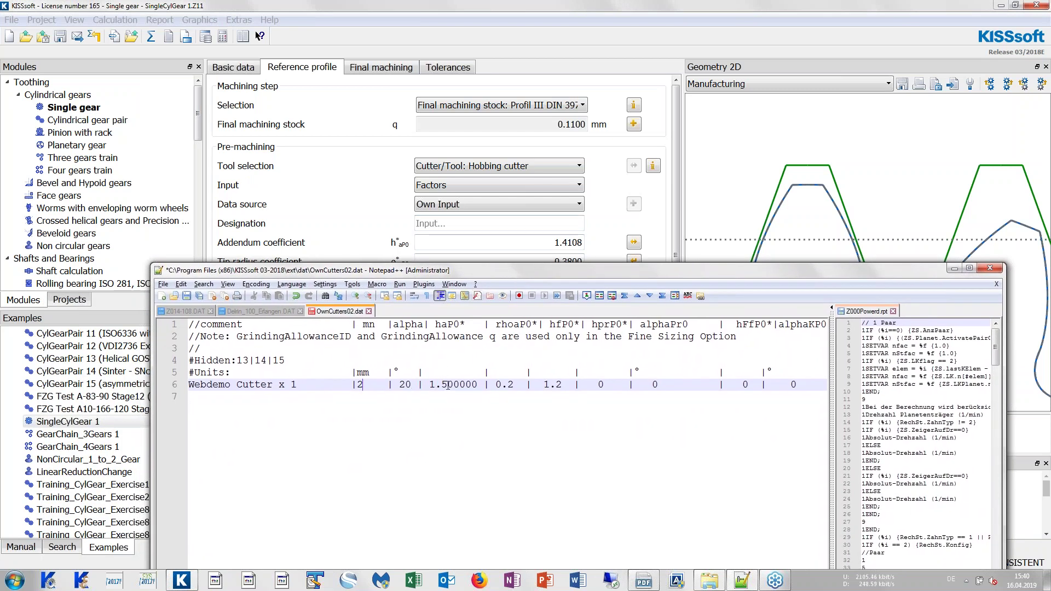
pyautogui.moveTo(440, 386); pyautogui.dragTo(465, 383)
pyautogui.write('4108')
# Set the cutter's tip radius coefficient rhoaP0* to 0.38 and realign the following columns with the header.
pyautogui.moveTo(532, 272); pyautogui.dragTo(535, 285)
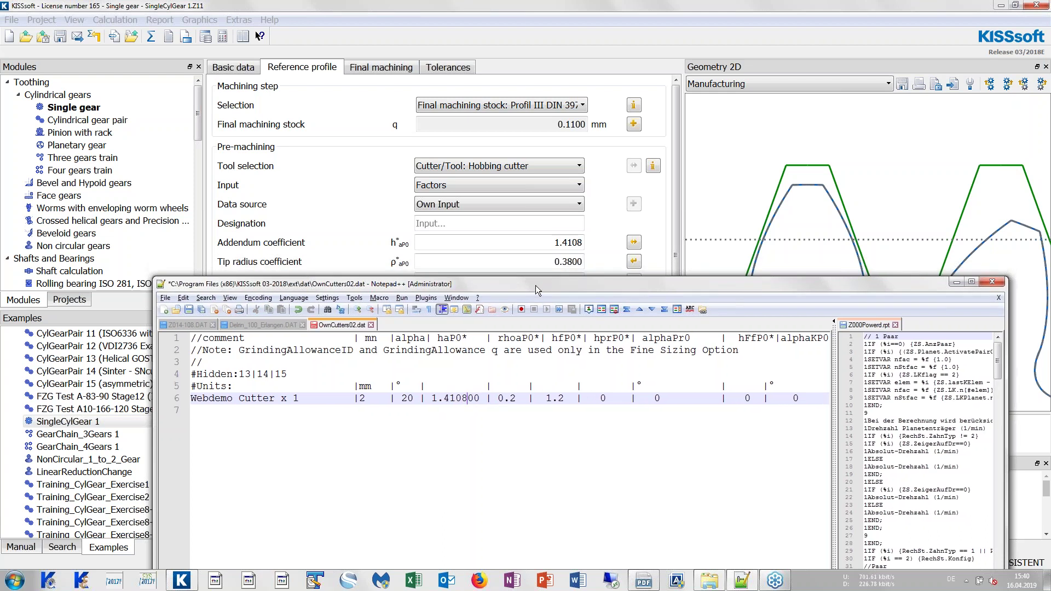
pyautogui.doubleClick(513, 398)
pyautogui.write('38')
pyautogui.moveTo(606, 286); pyautogui.dragTo(602, 306)
pyautogui.click(573, 418)
pyautogui.click(531, 418)
pyautogui.press('BackSpace')
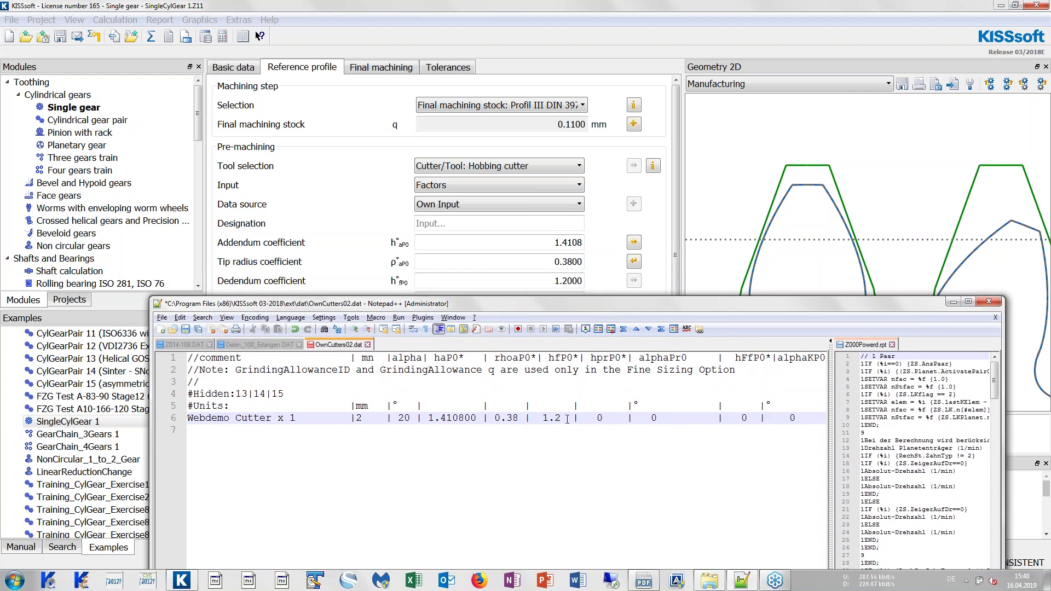
# Set the Webdemo cutter's protuberance height coefficient hprP0* to 0.6215 and realign the following columns with the header.
pyautogui.moveTo(650, 304); pyautogui.dragTo(599, 353)
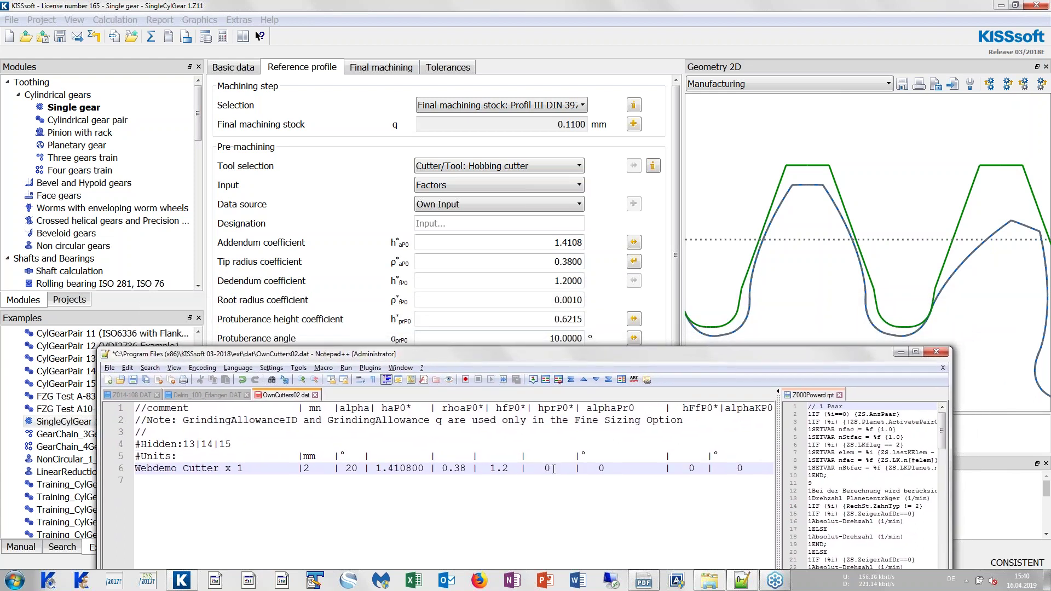
pyautogui.click(553, 469)
pyautogui.write('.6215')
pyautogui.press('Delete')
pyautogui.press('Delete')
pyautogui.press('Delete')
pyautogui.press('Delete')
# Set the cutter's protuberance angle alphaPr0 to 10, save the cutter list file, and minimize the editor.
pyautogui.click(605, 468)
pyautogui.write('1')
pyautogui.moveTo(648, 356); pyautogui.dragTo(627, 171)
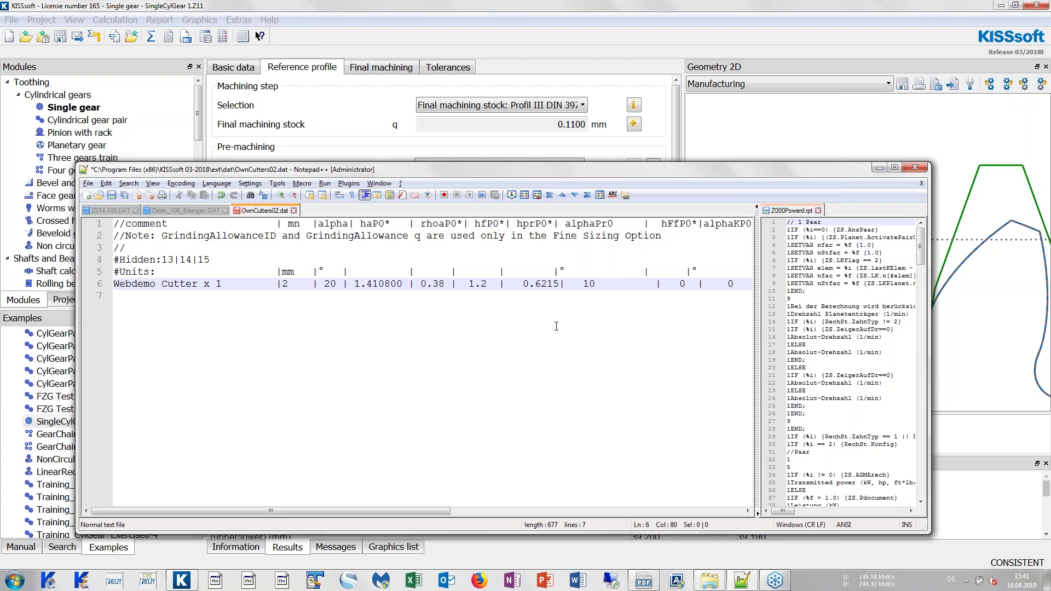
pyautogui.click(110, 197)
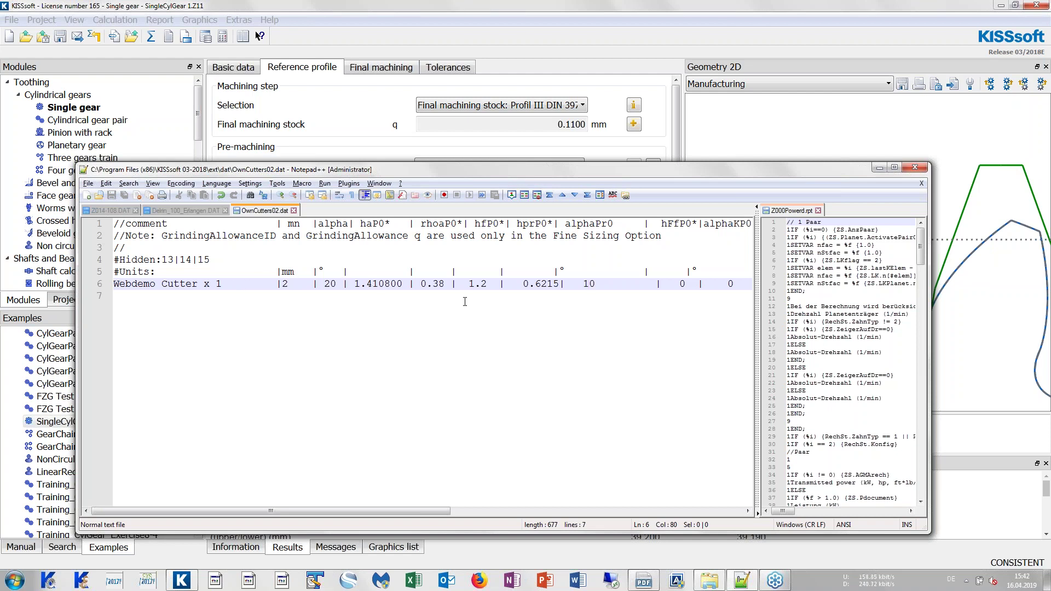
pyautogui.click(879, 166)
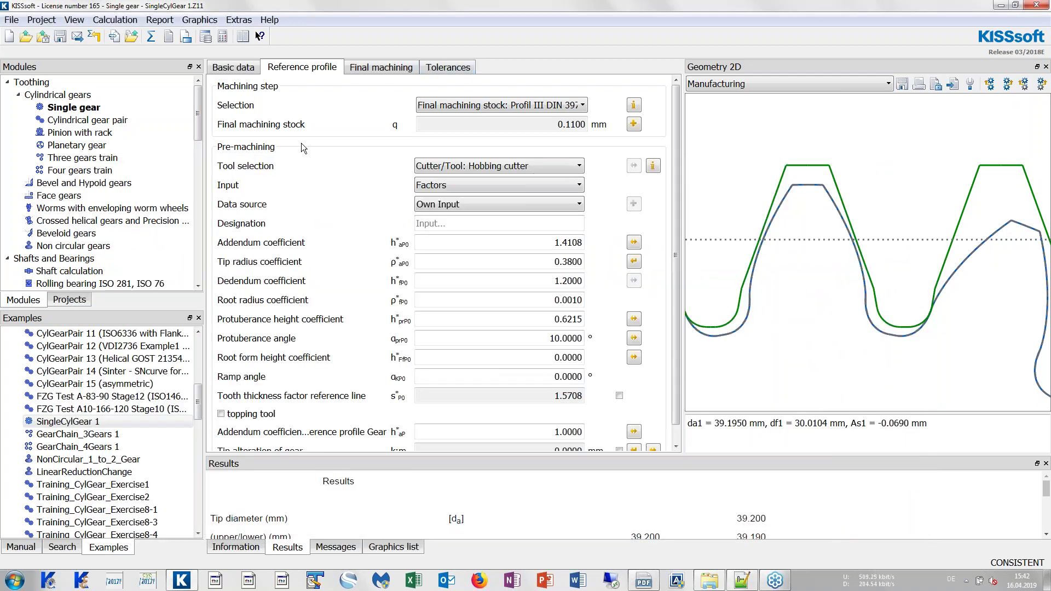
# Open the KISSsoft database with write authorization and open its table for the selection of hobbing cutters.
pyautogui.click(207, 37)
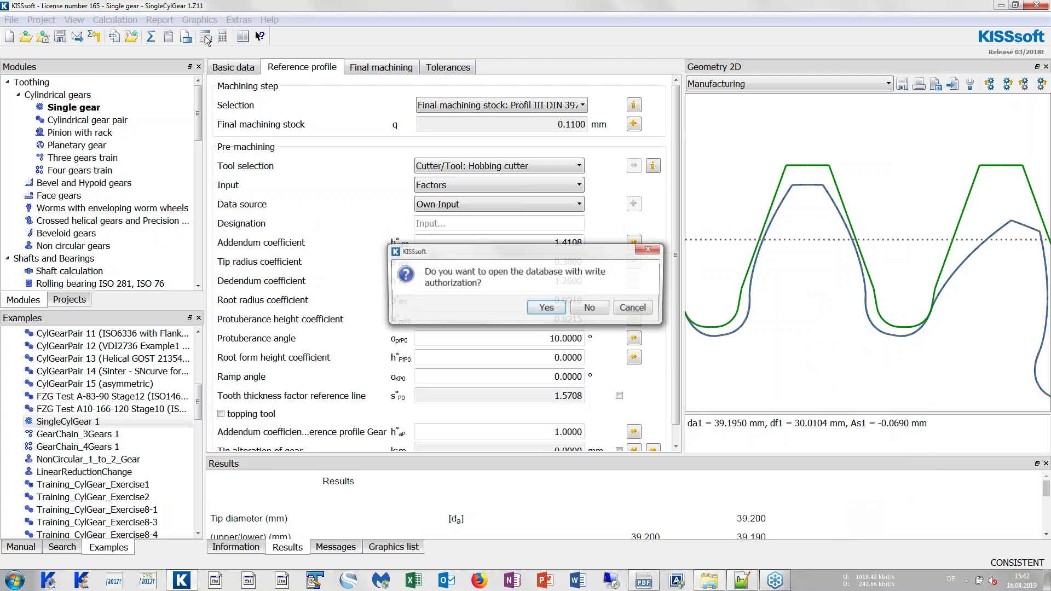
pyautogui.click(547, 308)
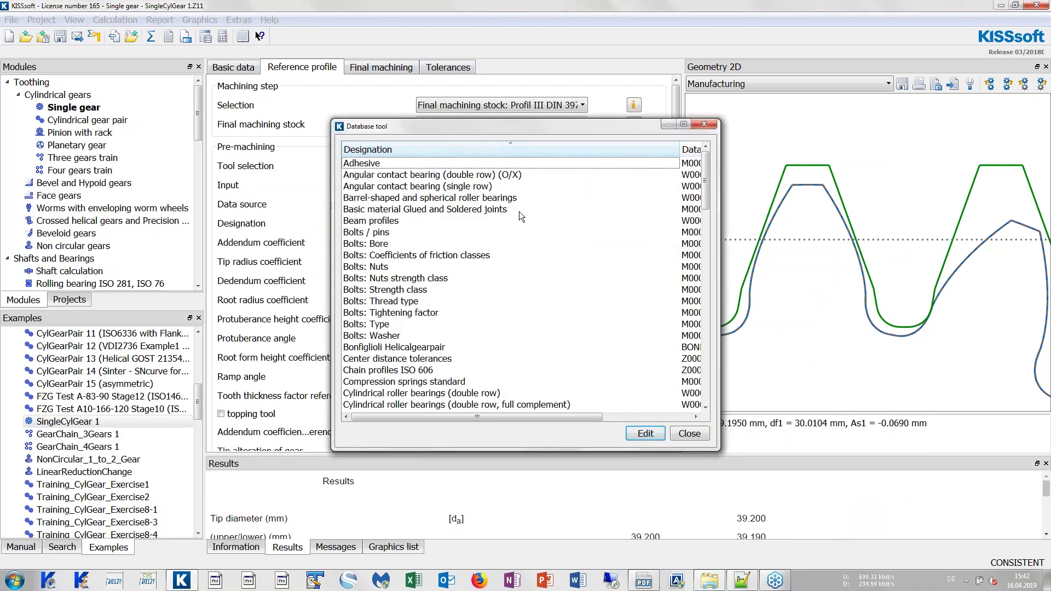
pyautogui.click(432, 266)
pyautogui.scroll(-5, 429, 268)
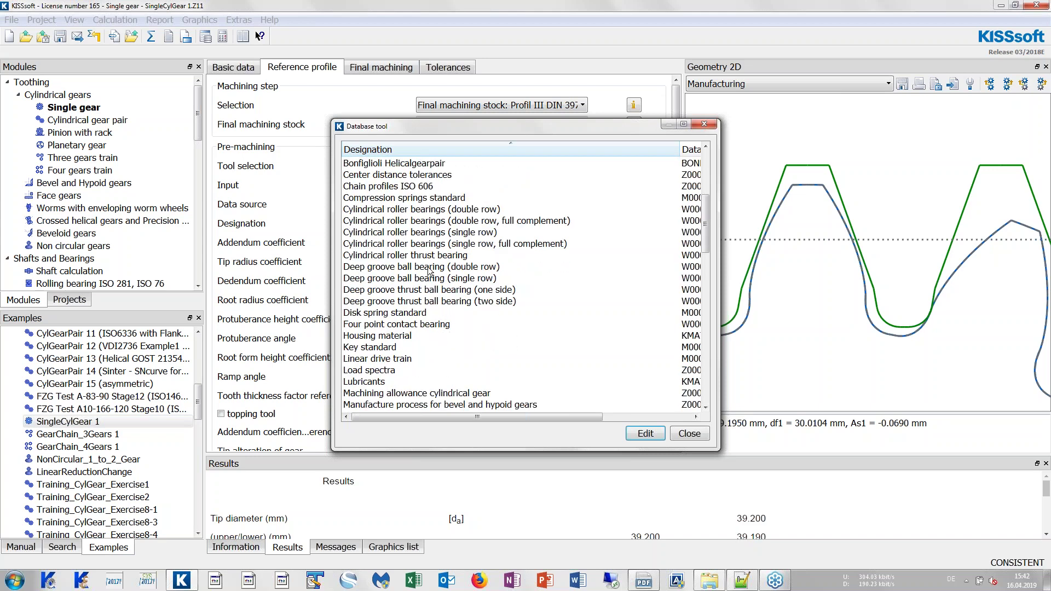
pyautogui.scroll(-4, 429, 271)
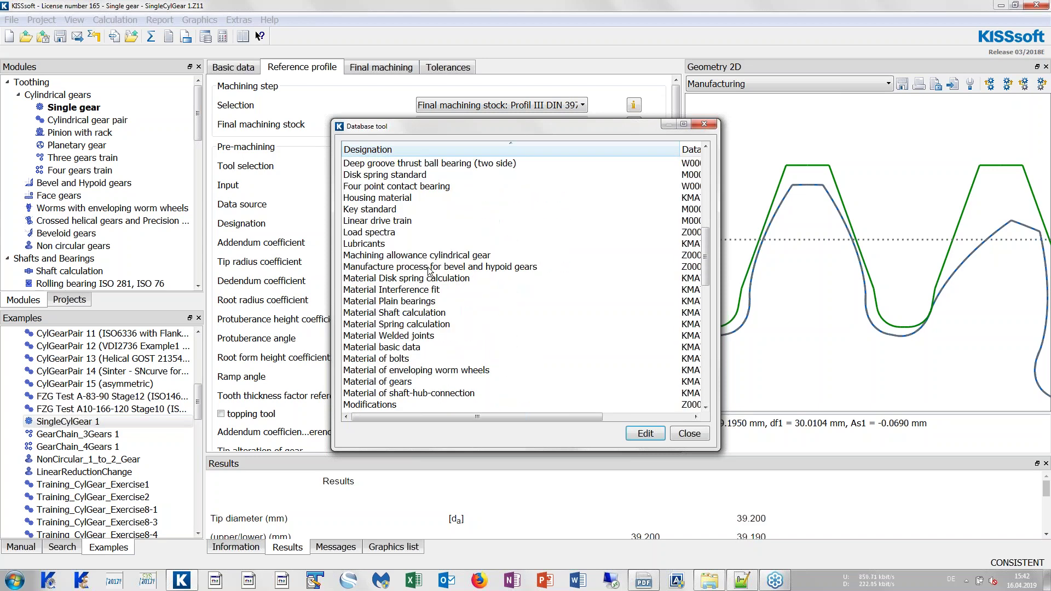
pyautogui.scroll(-12, 428, 268)
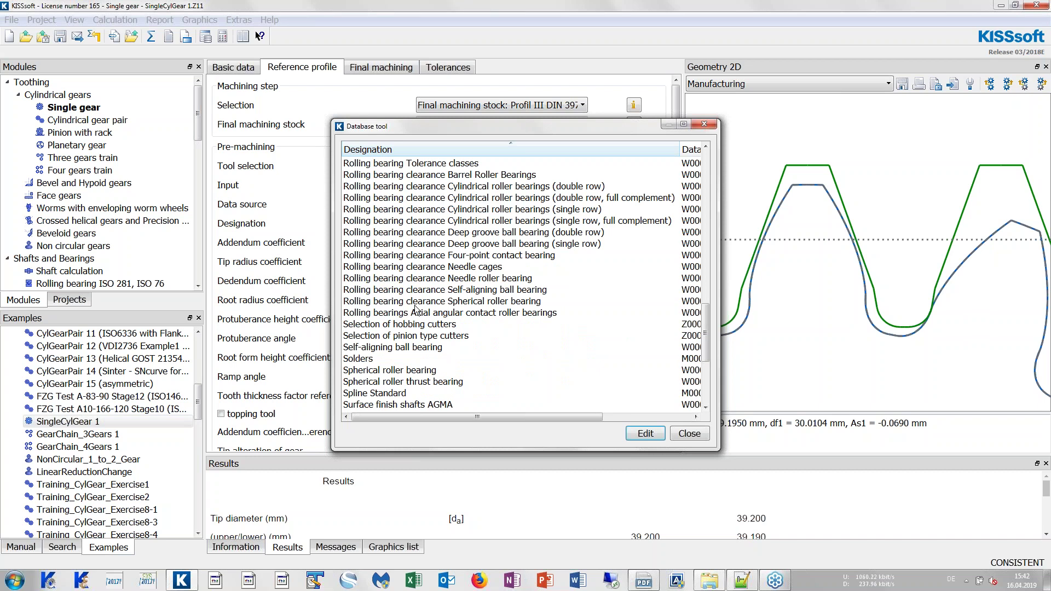
pyautogui.click(418, 324)
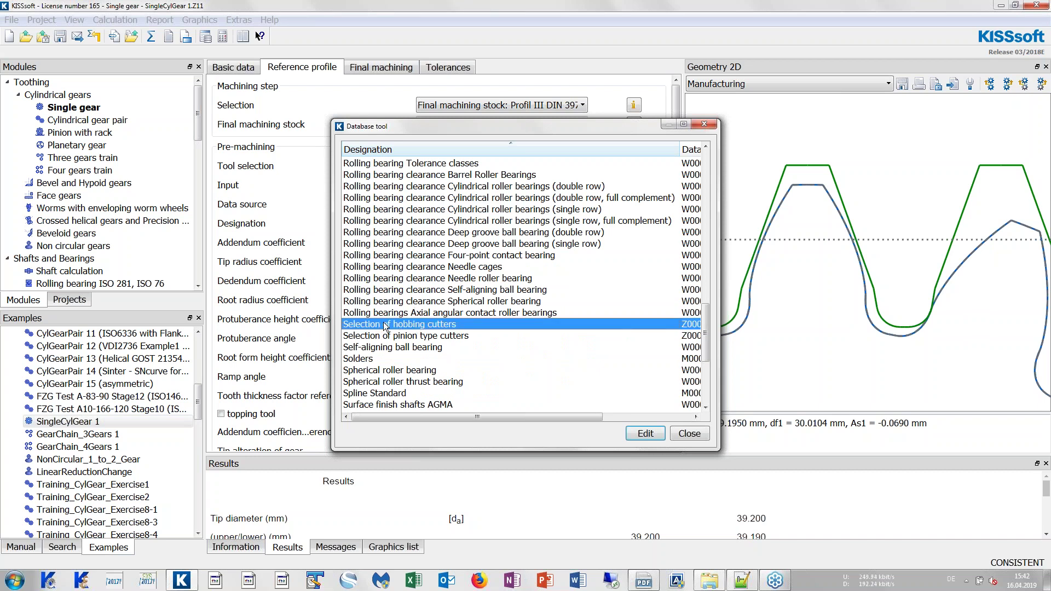
pyautogui.doubleClick(430, 323)
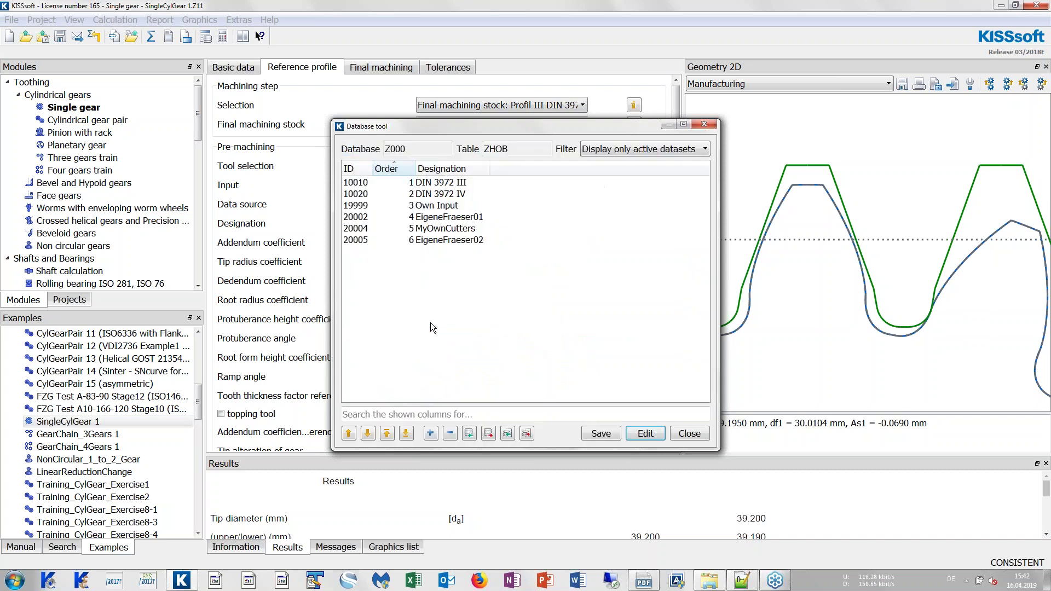
# Review the existing standard and own cutter list entries in the hobbing cutter table.
pyautogui.click(456, 184)
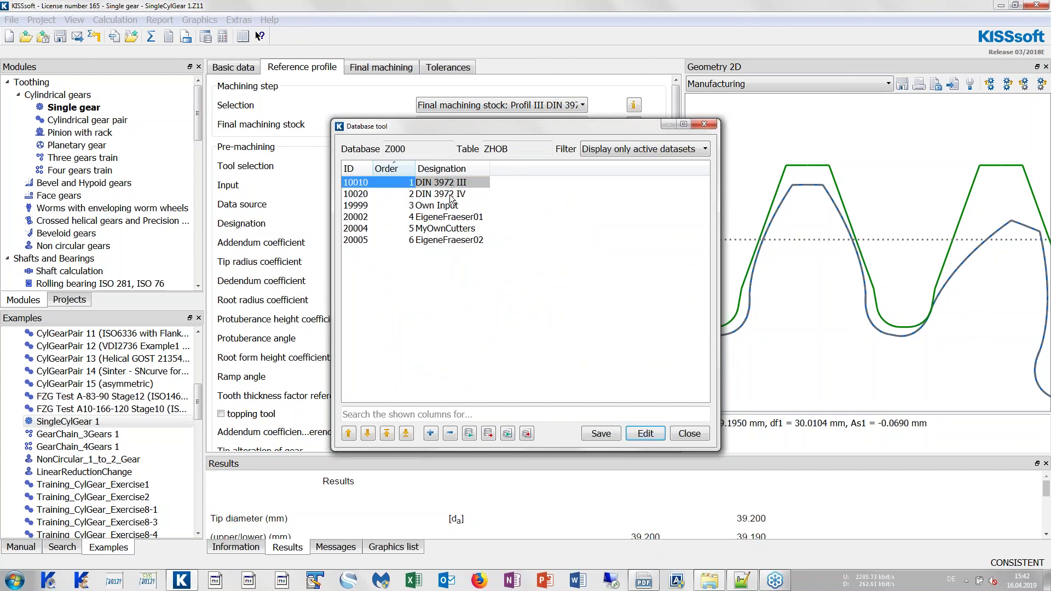
pyautogui.click(453, 195)
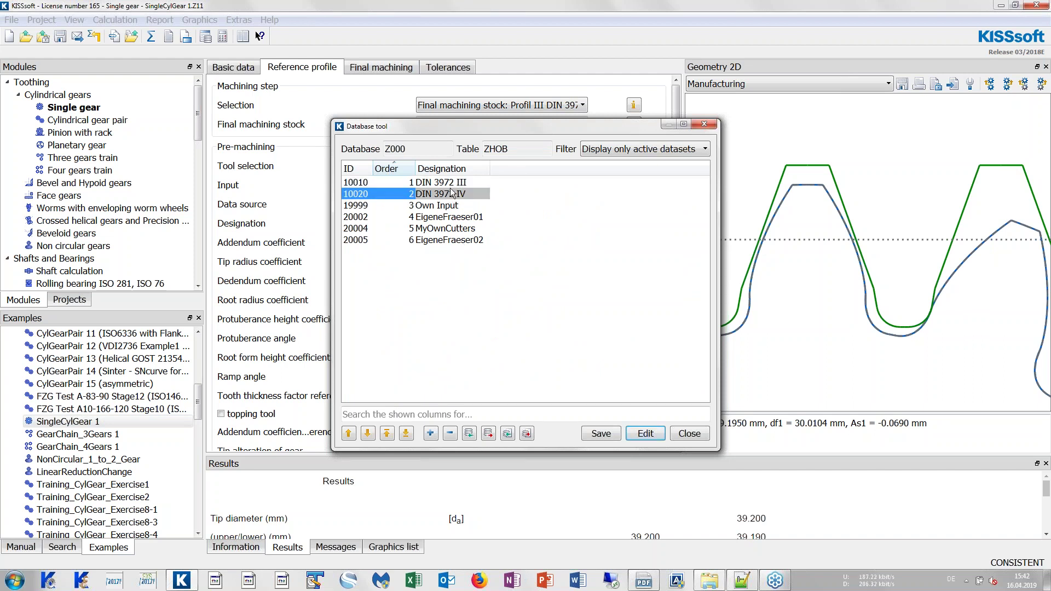
pyautogui.click(462, 219)
pyautogui.click(463, 230)
pyautogui.click(461, 242)
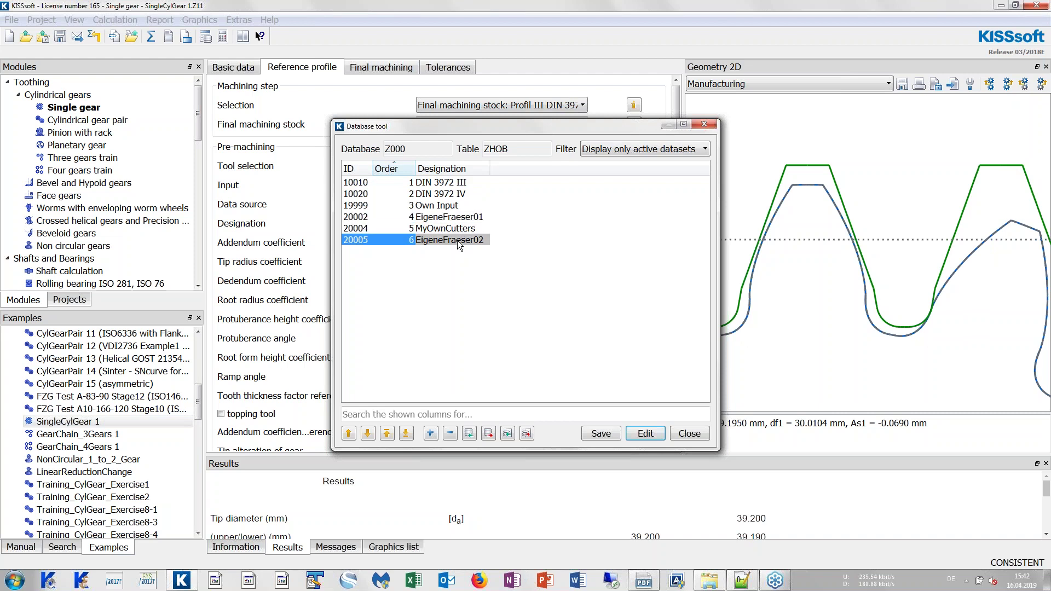
pyautogui.click(463, 229)
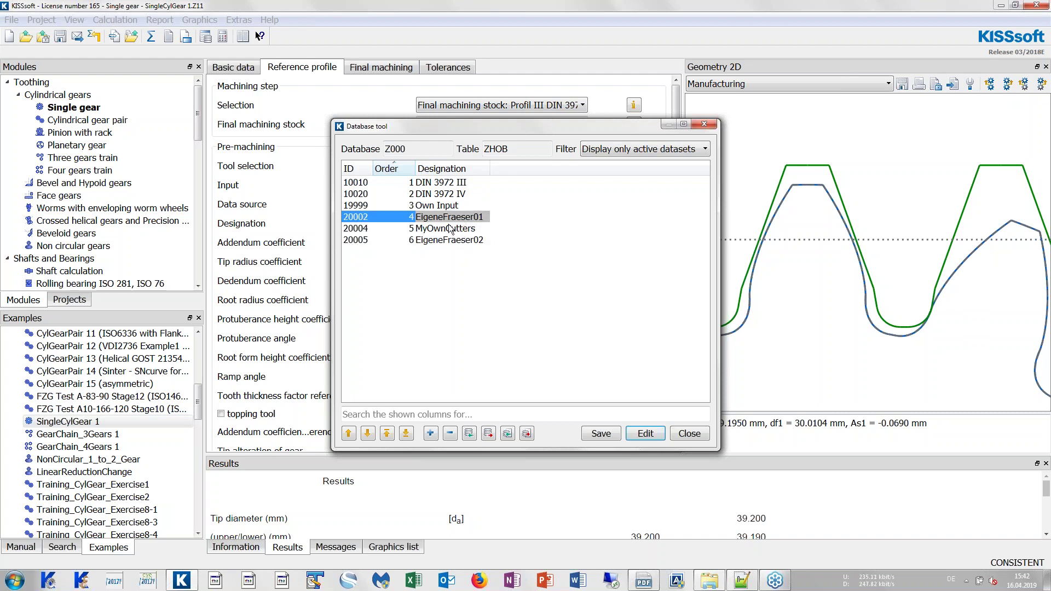
# Create a new hobbing cutter entry based on Own Input and designate it OwnCutters.
pyautogui.click(445, 206)
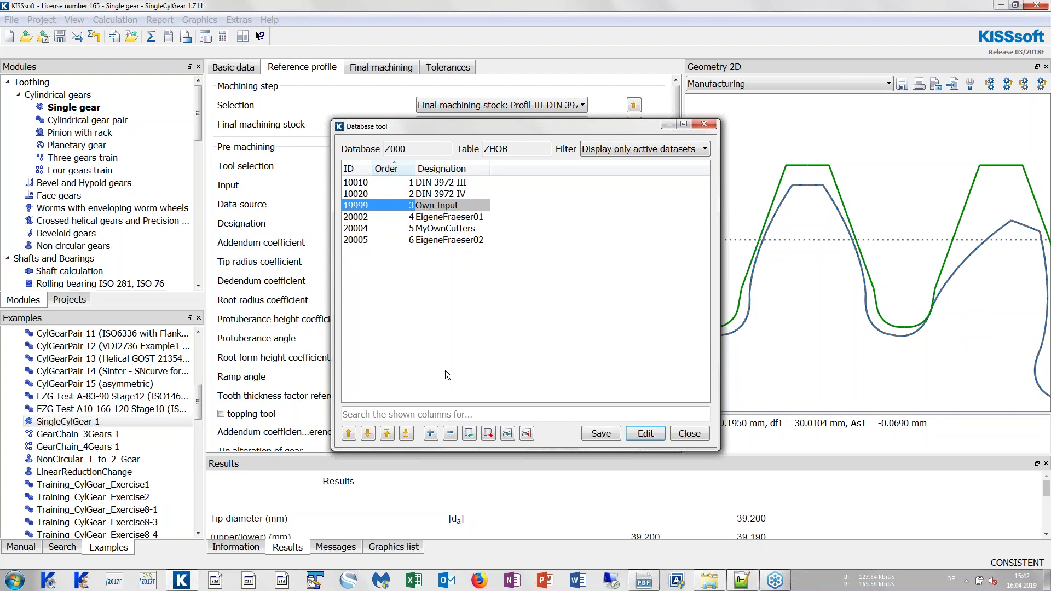
pyautogui.click(431, 434)
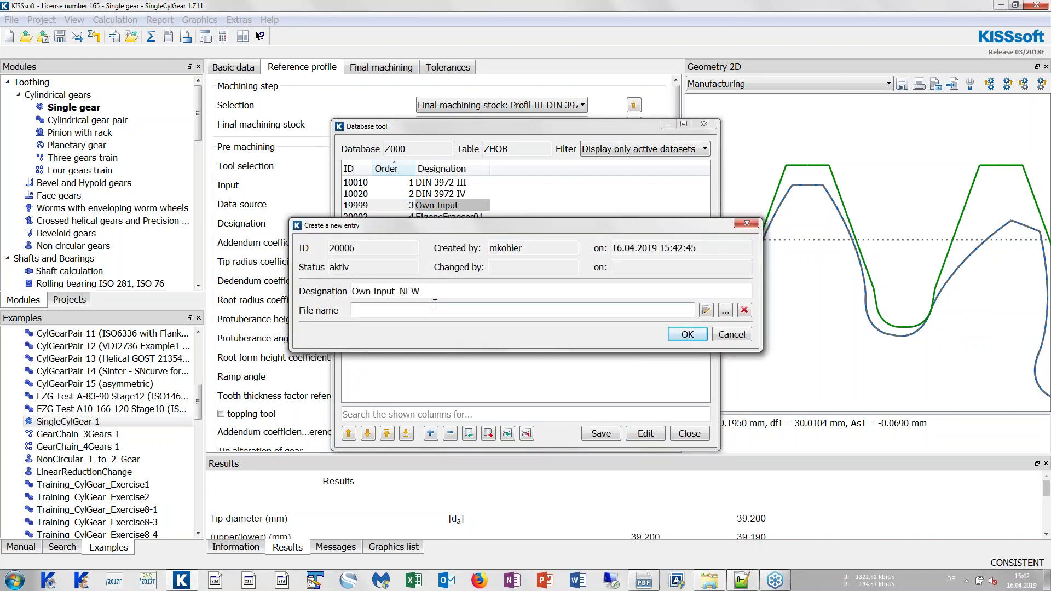
pyautogui.moveTo(418, 291); pyautogui.dragTo(331, 295)
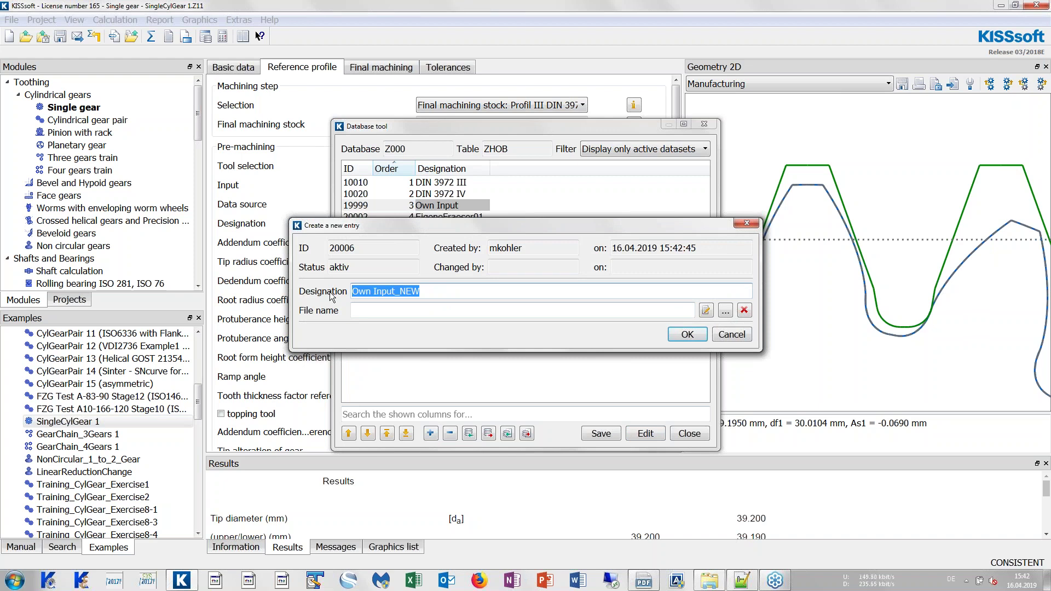
pyautogui.moveTo(481, 226)
pyautogui.mouseDown()
pyautogui.moveTo(479, 328)
pyautogui.moveTo(481, 227)
pyautogui.mouseUp()
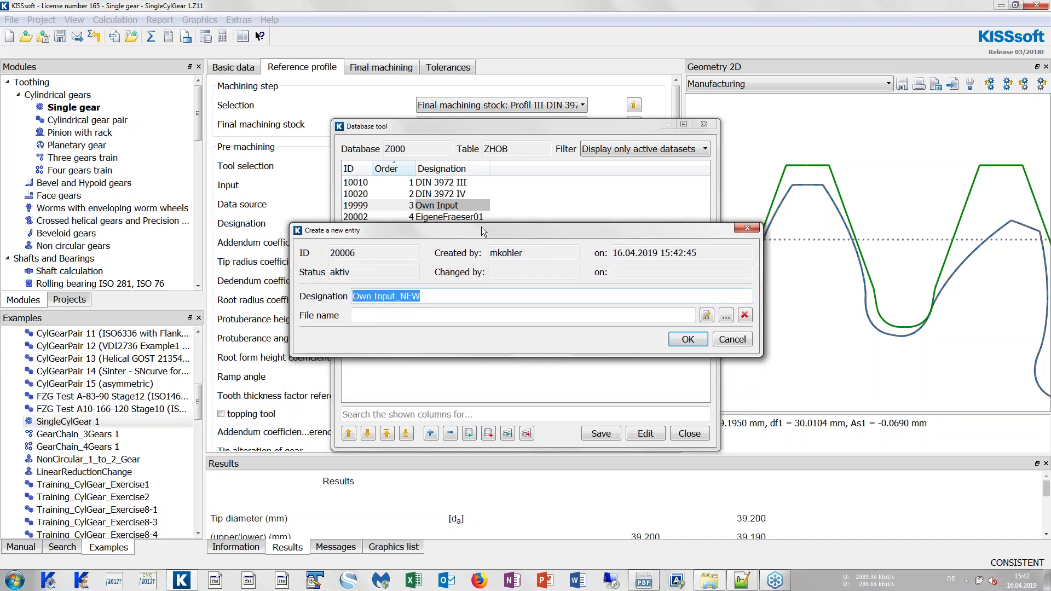
pyautogui.write('M')
pyautogui.press('BackSpace')
pyautogui.write('Own')
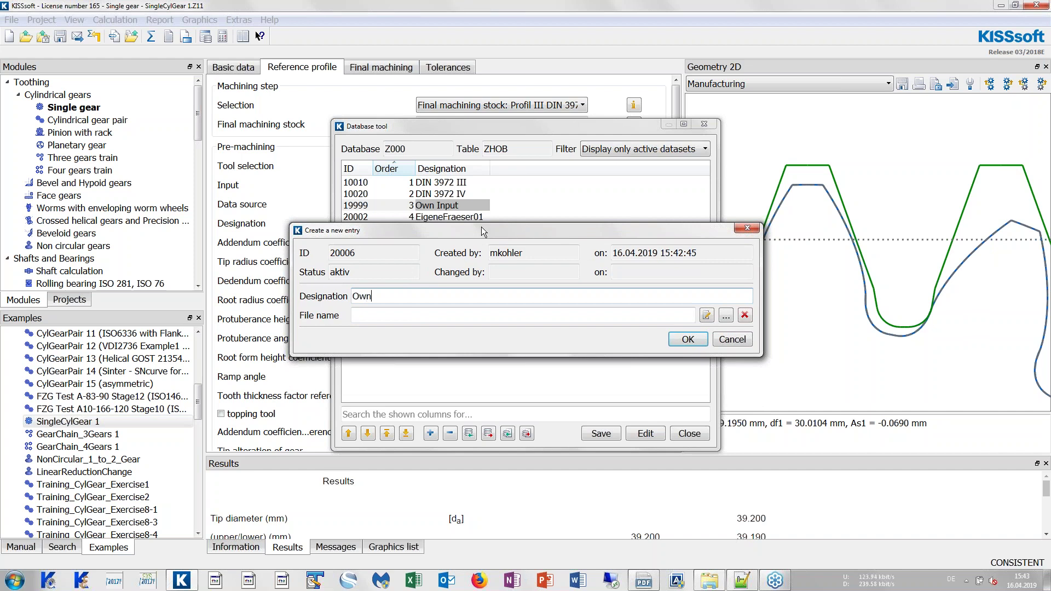
pyautogui.write('Cutters')
# Assign the file OwnCutters02.dat to the new OwnCutters entry and accept the entry.
pyautogui.click(428, 314)
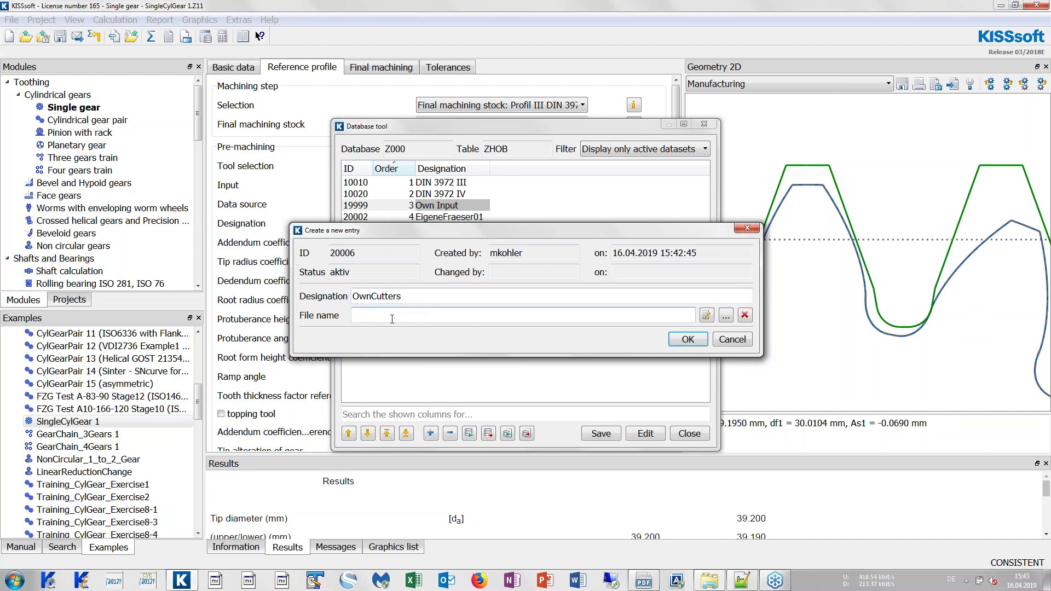
pyautogui.click(726, 316)
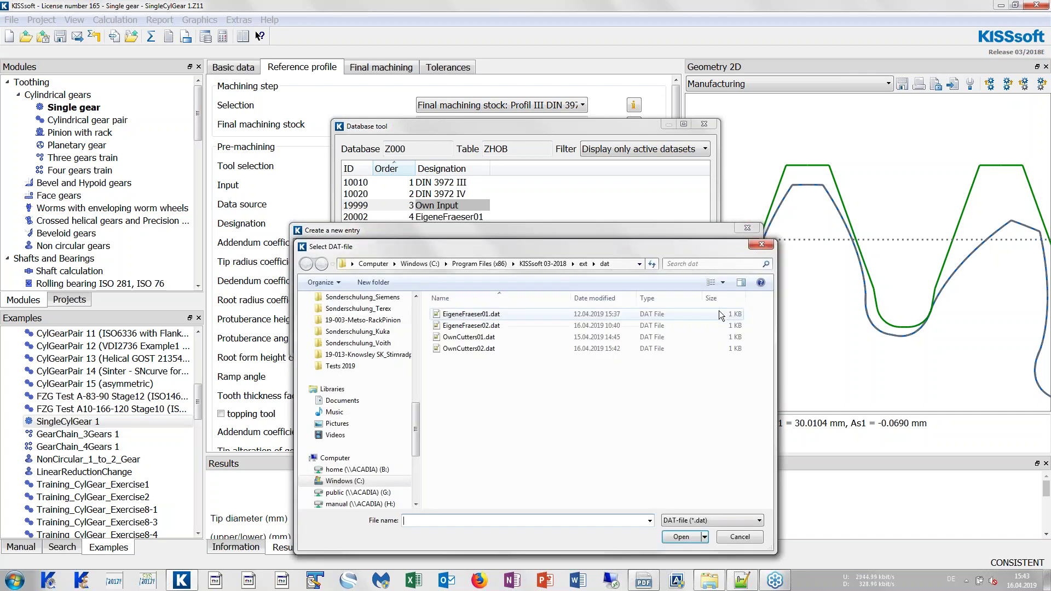
pyautogui.click(487, 348)
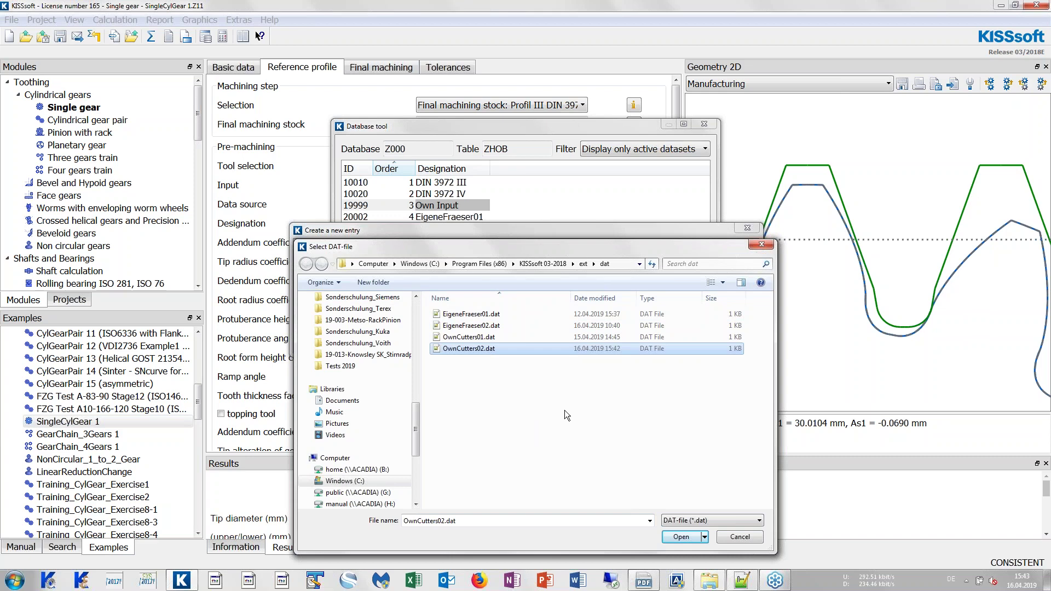
pyautogui.click(680, 537)
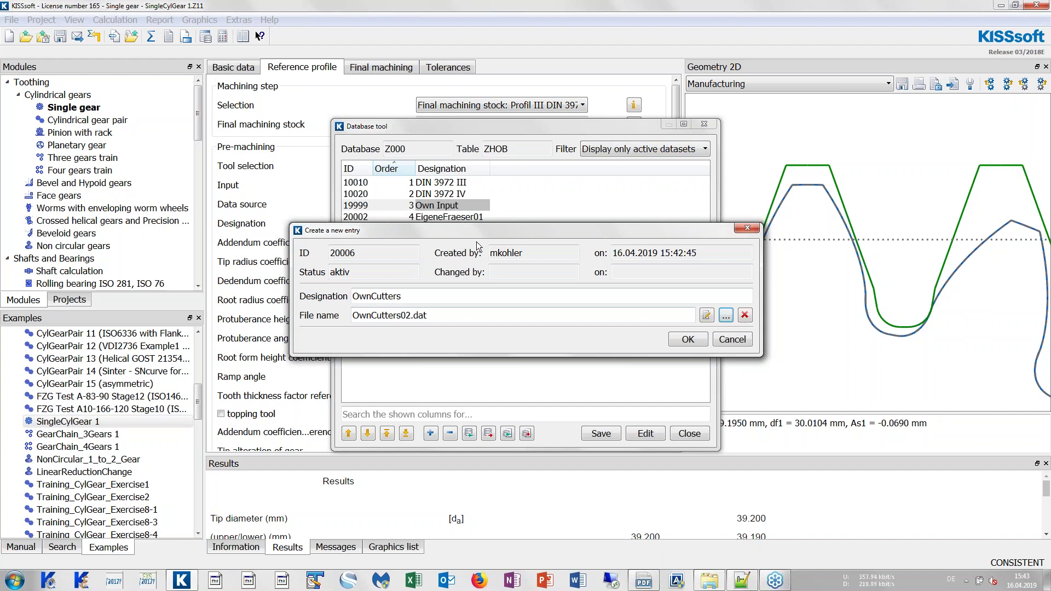
pyautogui.click(688, 339)
# Save the hobbing cutter table and close the database tool.
pyautogui.click(602, 433)
pyautogui.click(606, 304)
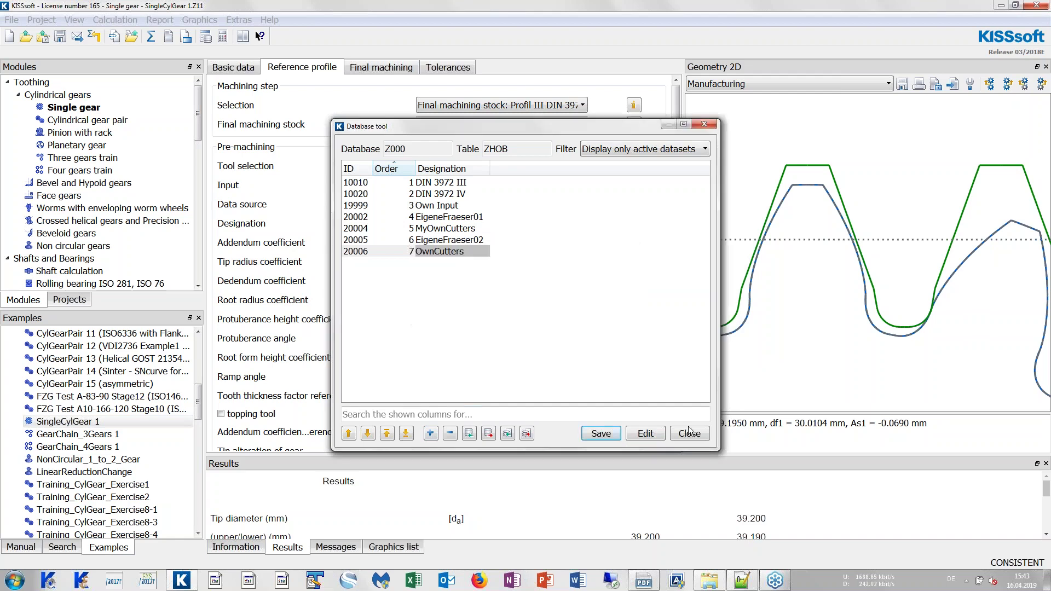
pyautogui.click(689, 433)
pyautogui.click(694, 434)
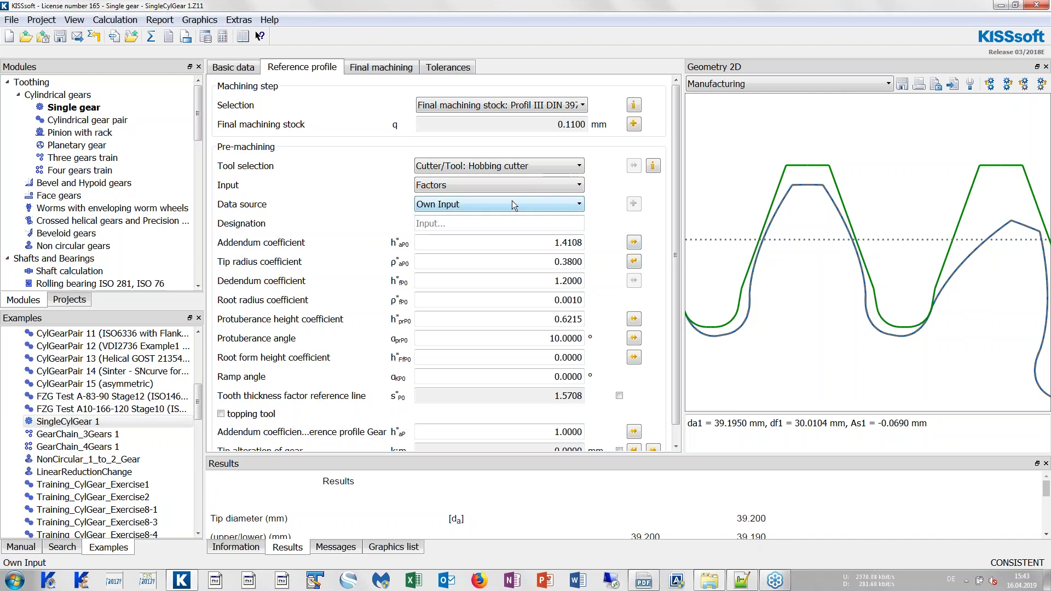
# Set the pre-machining data source to OwnCutters and load the cutter Webdemo Cutter x 1.
pyautogui.click(527, 202)
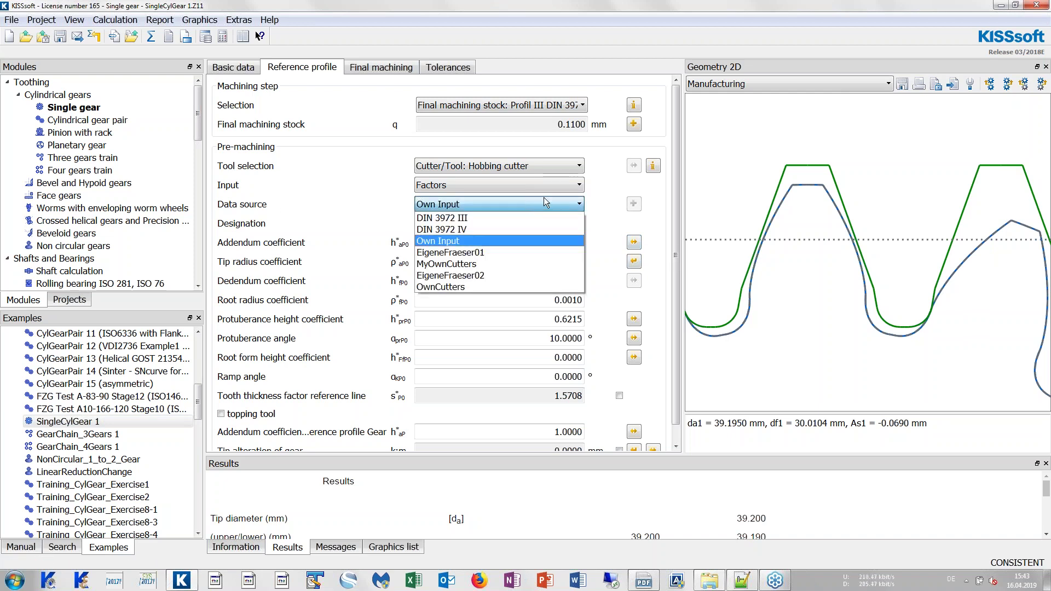
pyautogui.click(467, 287)
pyautogui.moveTo(526, 201); pyautogui.dragTo(524, 229)
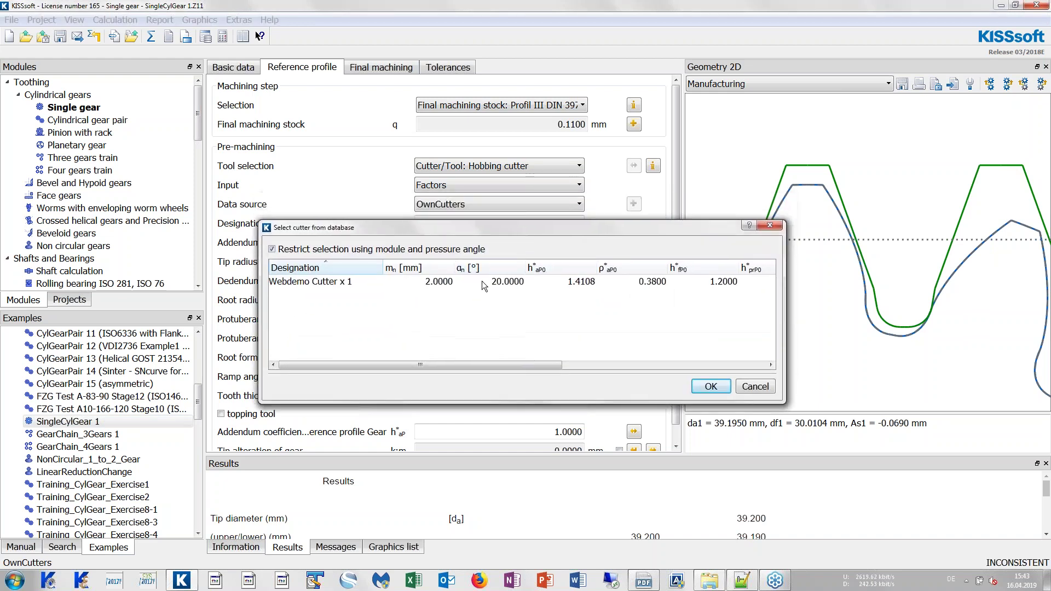
pyautogui.click(432, 282)
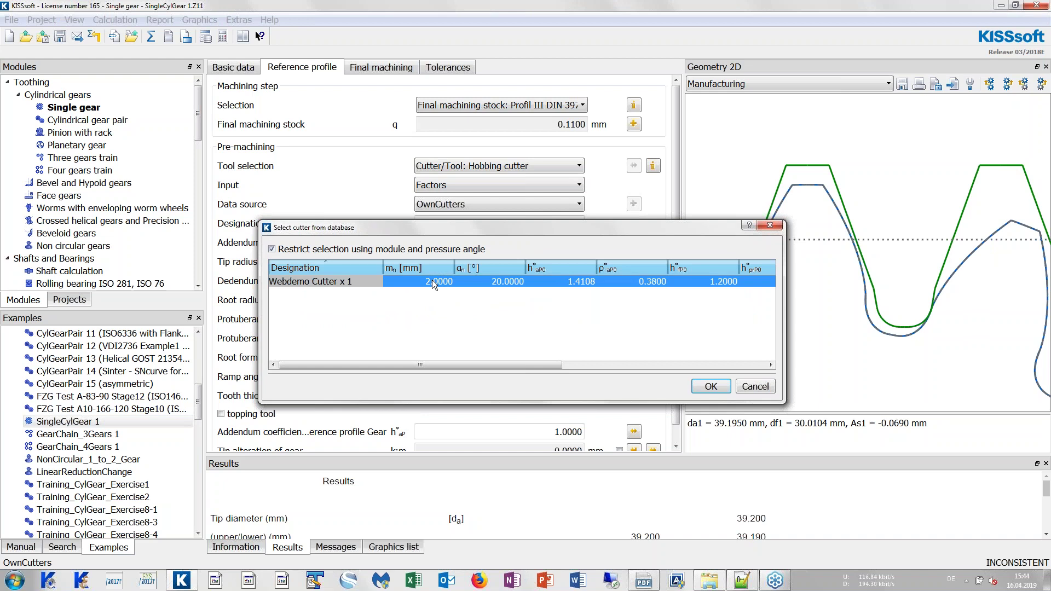
pyautogui.click(431, 307)
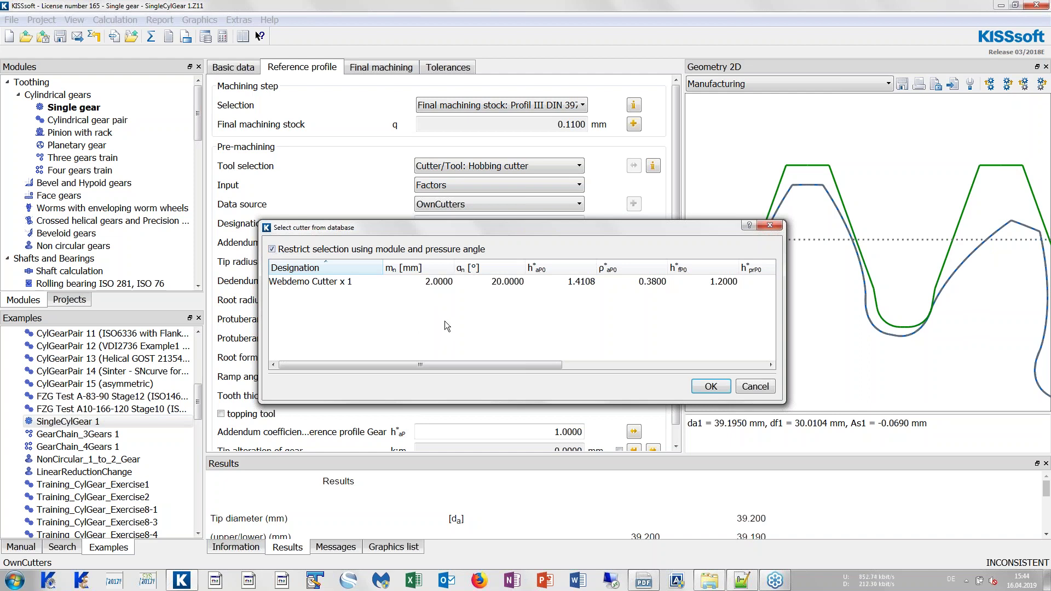
pyautogui.click(444, 285)
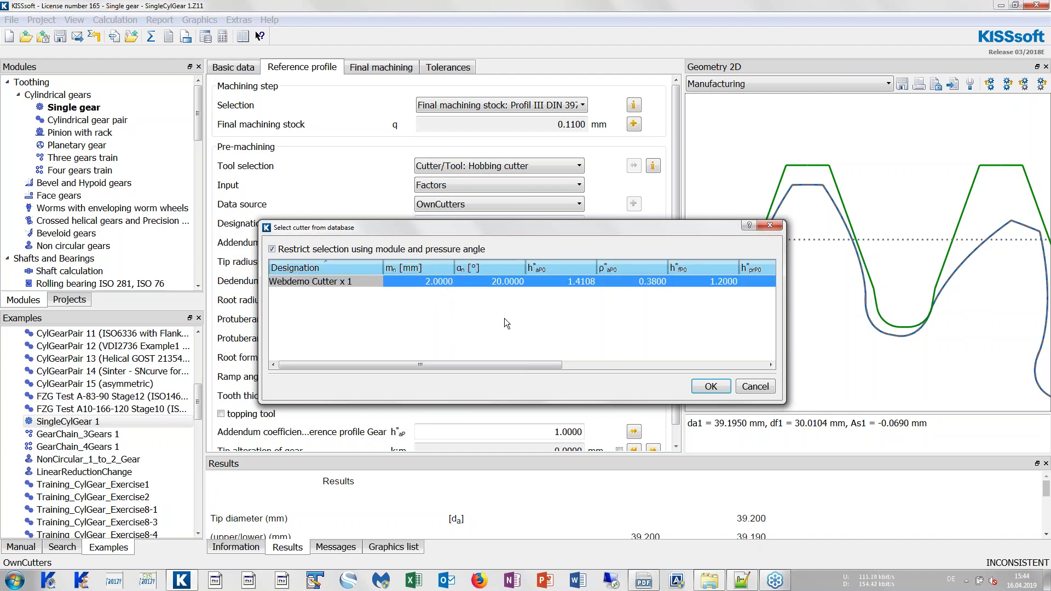
pyautogui.click(710, 386)
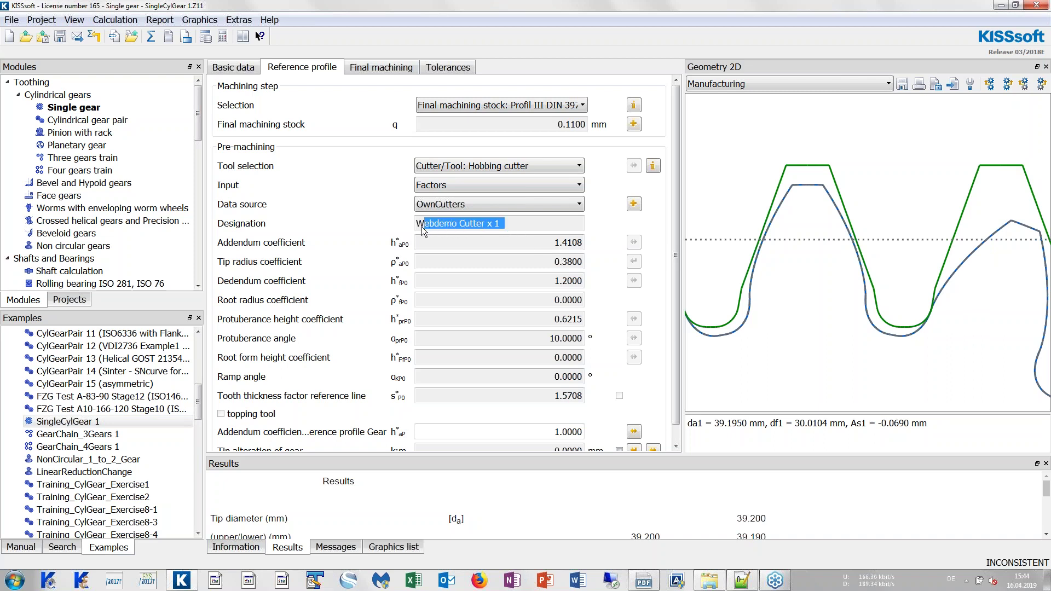
# Recalculate the gear with the loaded cutter and inspect the cutter and tooth contours around the root in the 2D geometry.
pyautogui.click(505, 225)
pyautogui.click(152, 37)
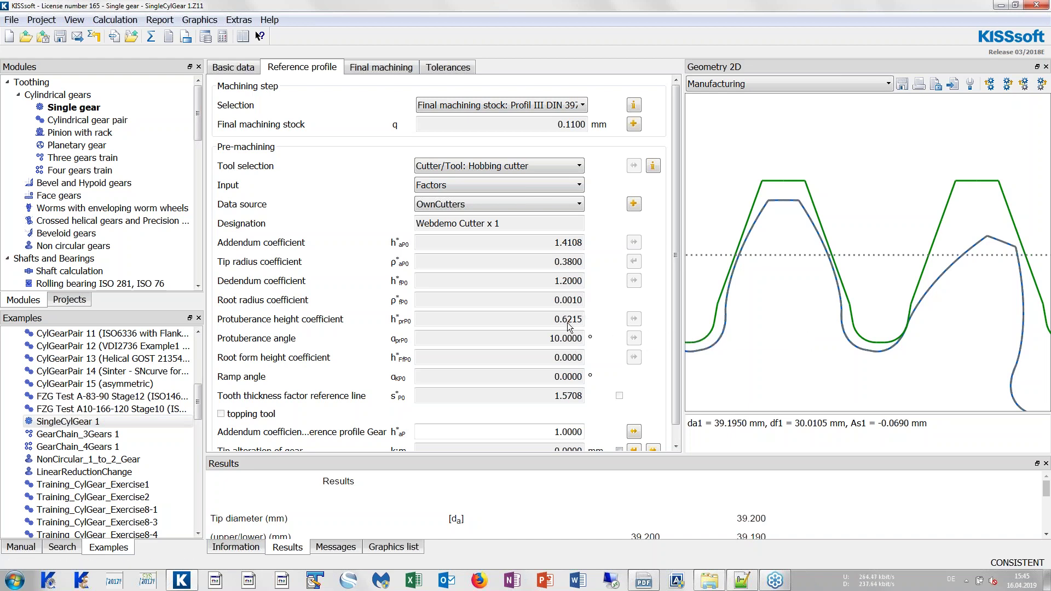
pyautogui.scroll(1, 843, 344)
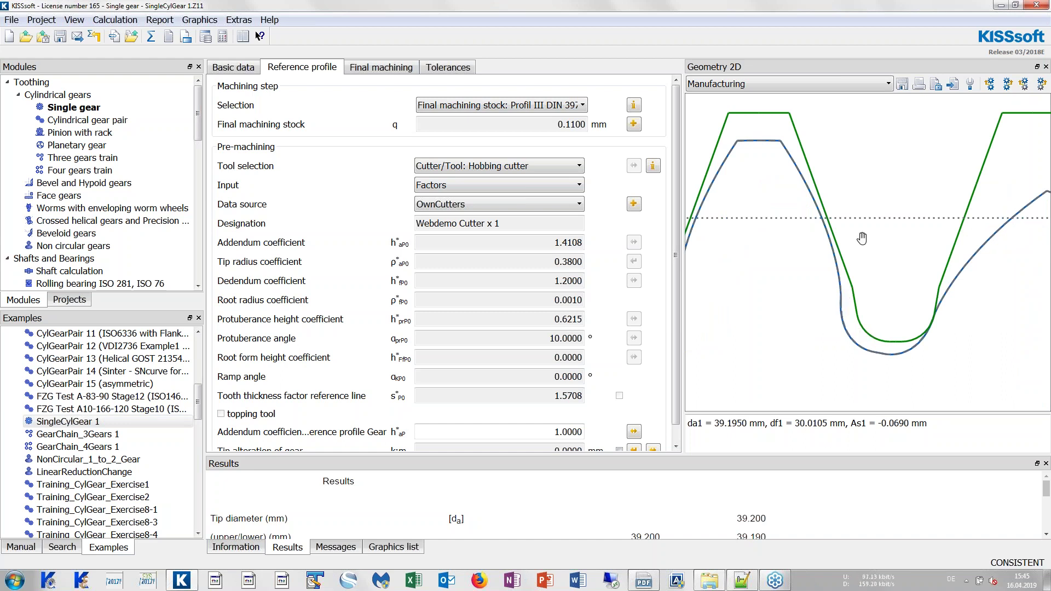
pyautogui.moveTo(870, 184); pyautogui.dragTo(877, 207)
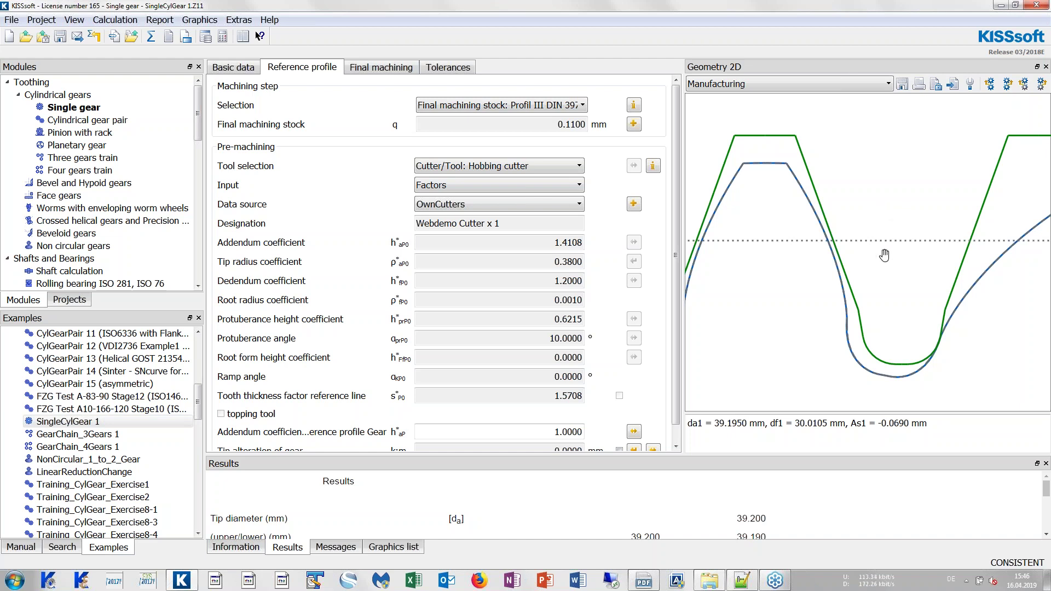
# Switch the pre-machining data source to Own Input, set the addendum coefficient to 1.25 and recalculate the gear.
pyautogui.moveTo(810, 270); pyautogui.dragTo(793, 265)
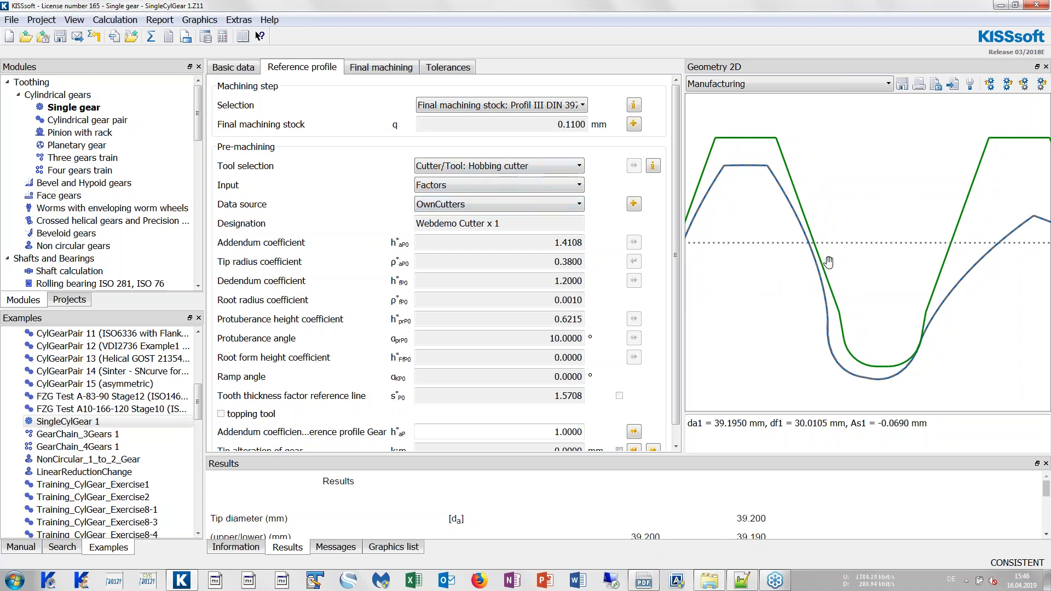
pyautogui.moveTo(848, 245); pyautogui.dragTo(814, 264)
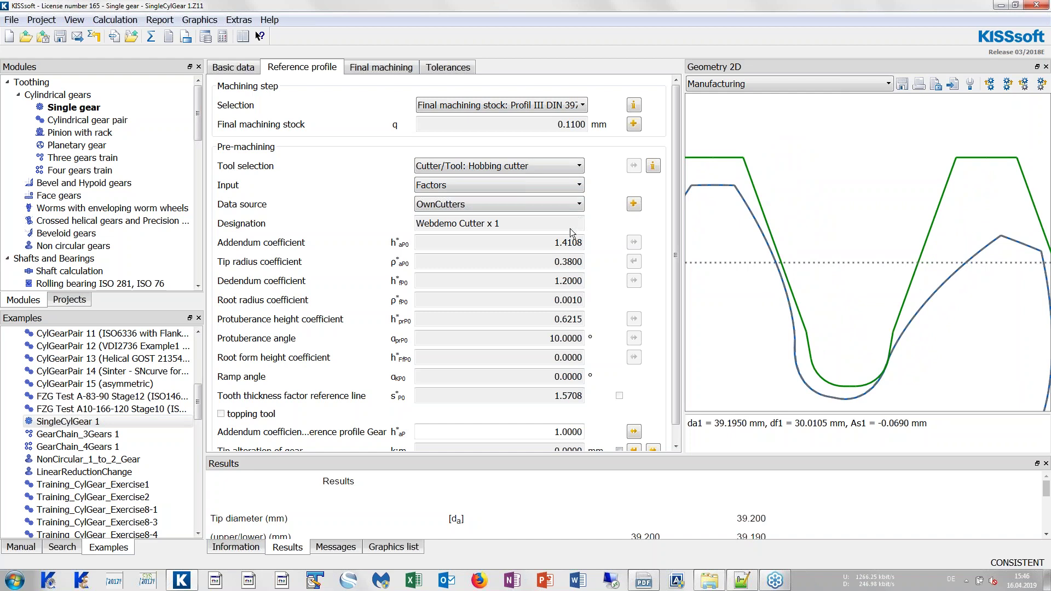
pyautogui.click(502, 206)
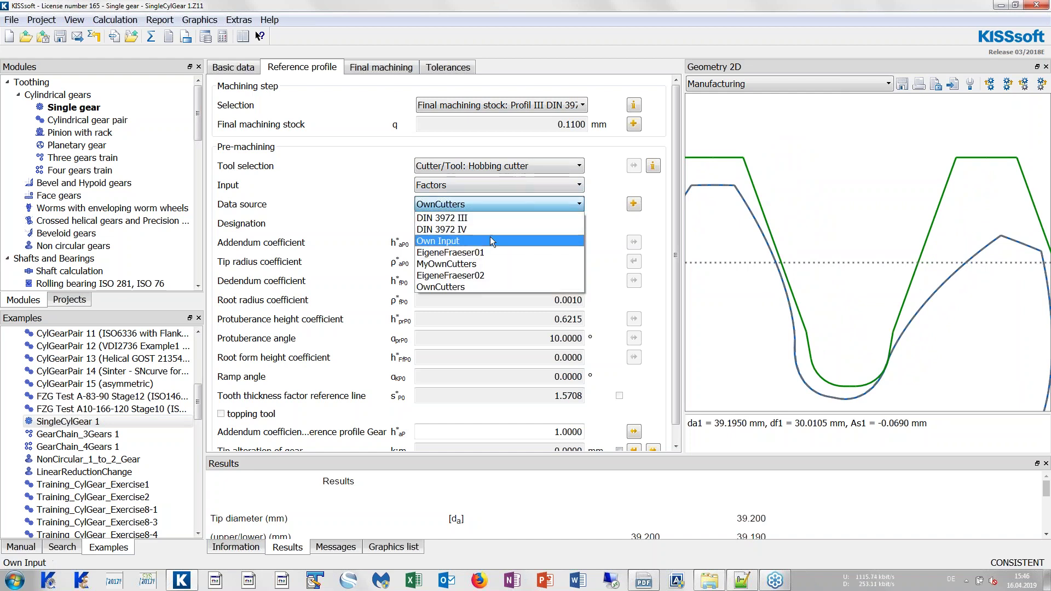
pyautogui.click(489, 241)
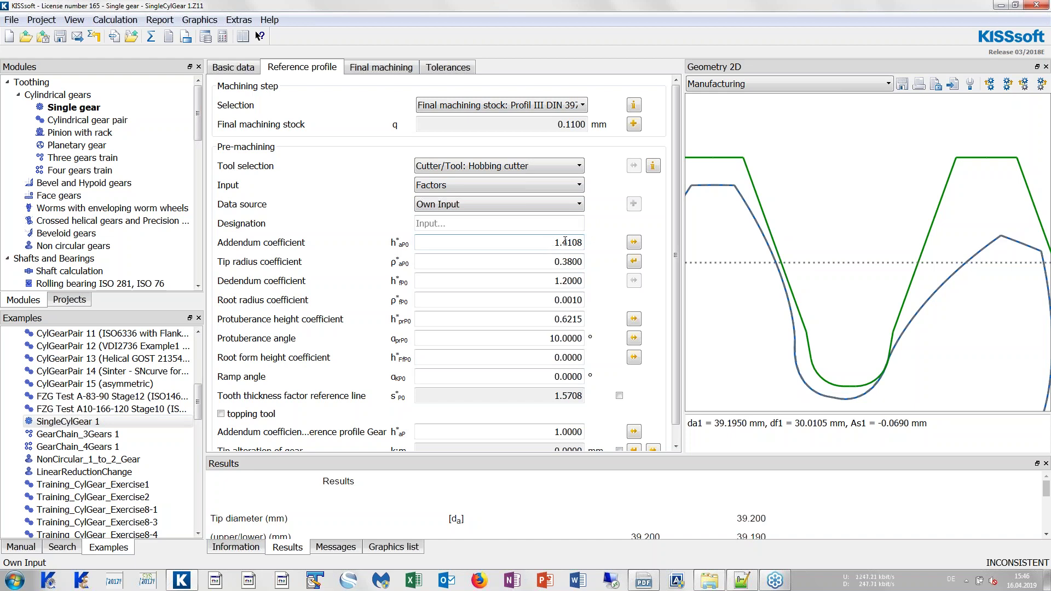
pyautogui.moveTo(564, 243); pyautogui.dragTo(587, 255)
pyautogui.write('25')
pyautogui.press('Return')
pyautogui.scroll(2, 810, 261)
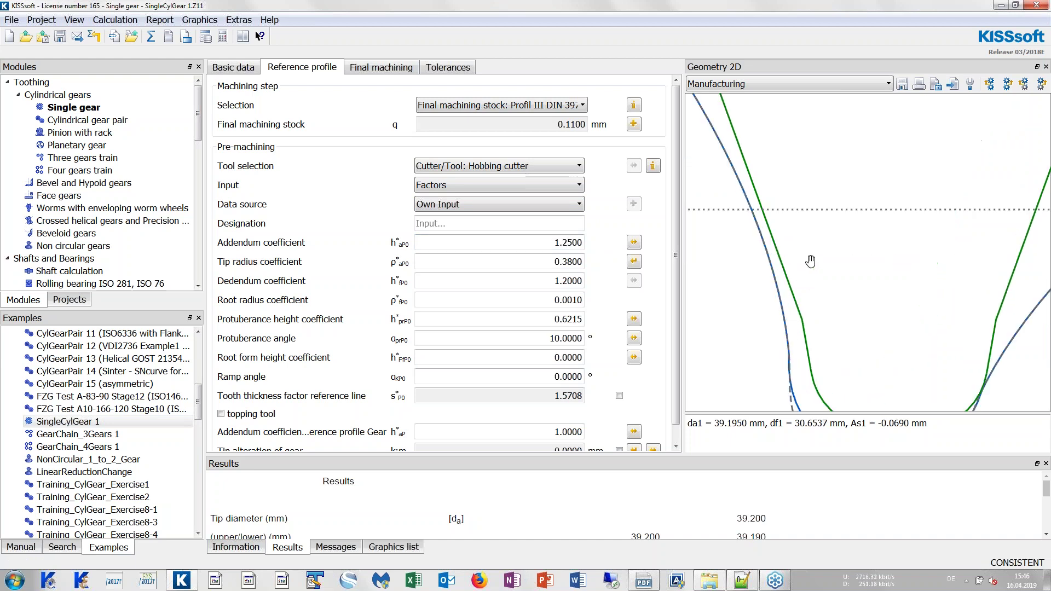
# Examine the pre-machining cutter contour and the tooth root contours in the Manufacturing graphic with the shortened addendum.
pyautogui.click(562, 243)
pyautogui.moveTo(562, 242); pyautogui.dragTo(583, 243)
pyautogui.doubleClick(557, 242)
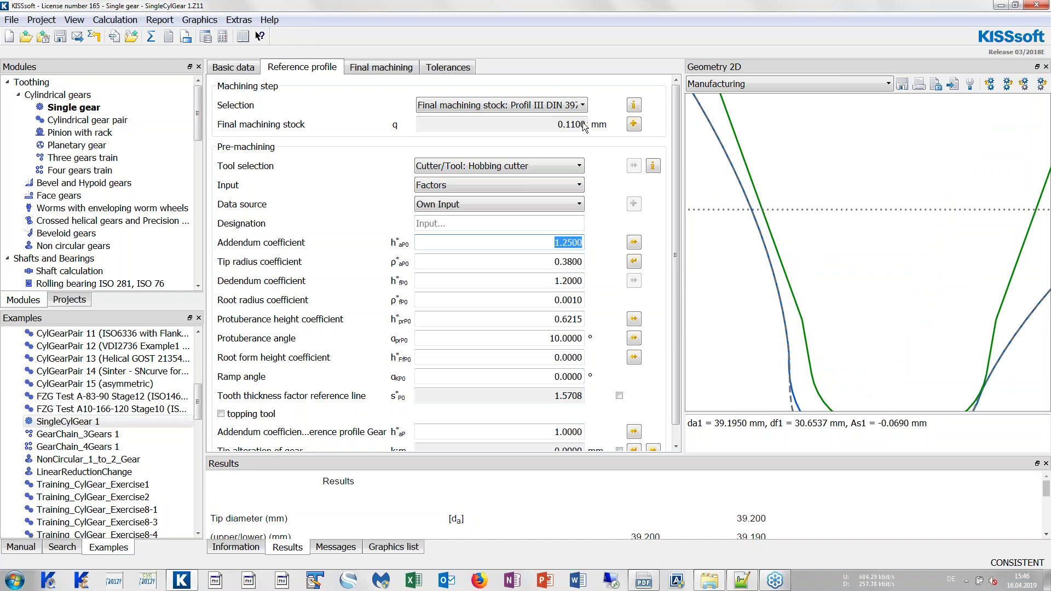
pyautogui.scroll(-3, 856, 219)
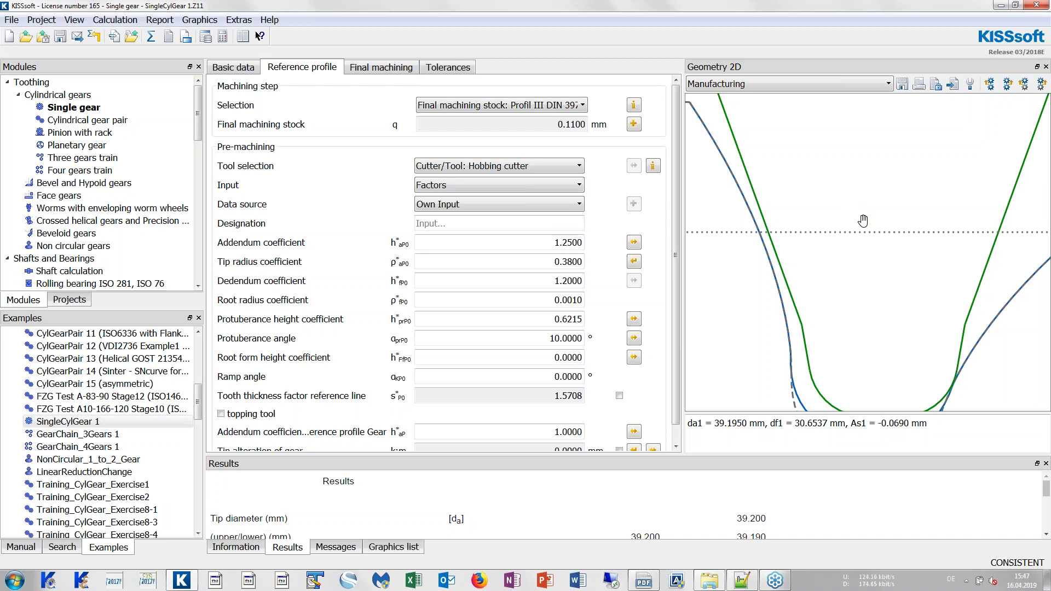
pyautogui.scroll(-2, 857, 234)
pyautogui.scroll(-1, 857, 235)
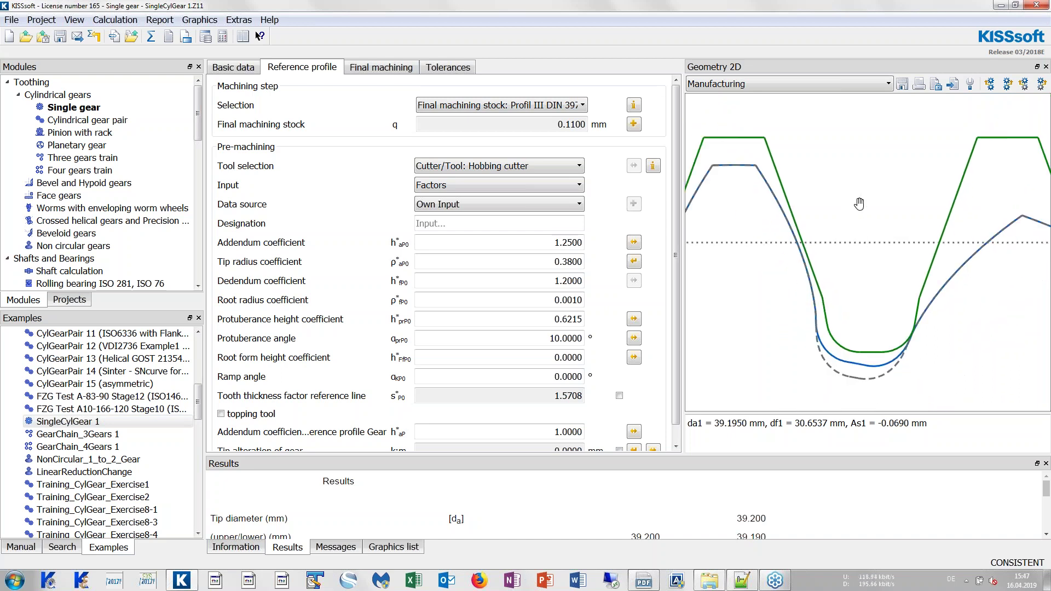
pyautogui.rightClick(817, 225)
pyautogui.click(847, 262)
pyautogui.moveTo(813, 254); pyautogui.dragTo(821, 262)
pyautogui.rightClick(923, 256)
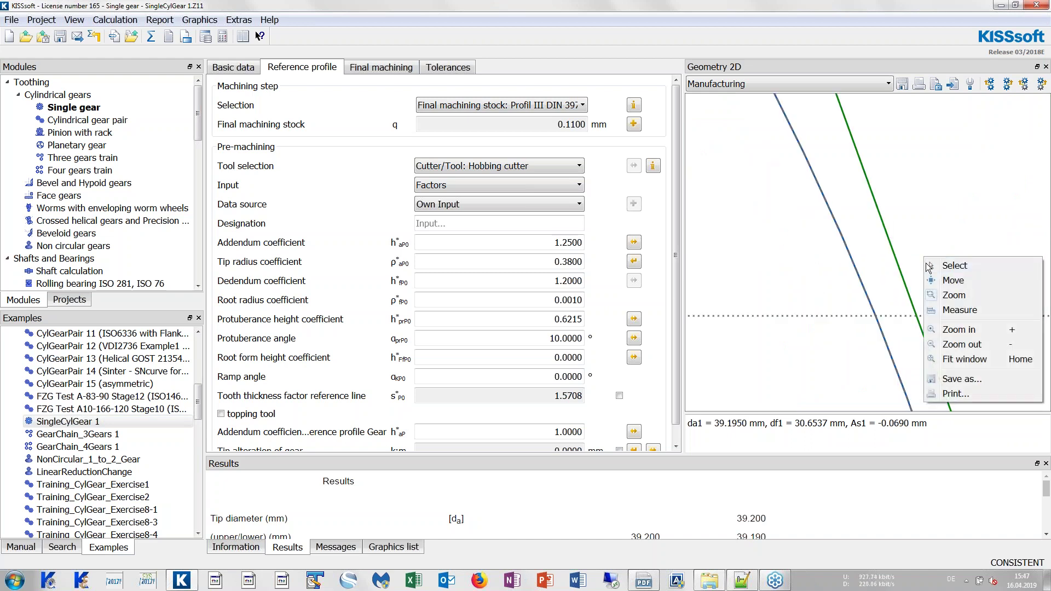
pyautogui.press('Home')
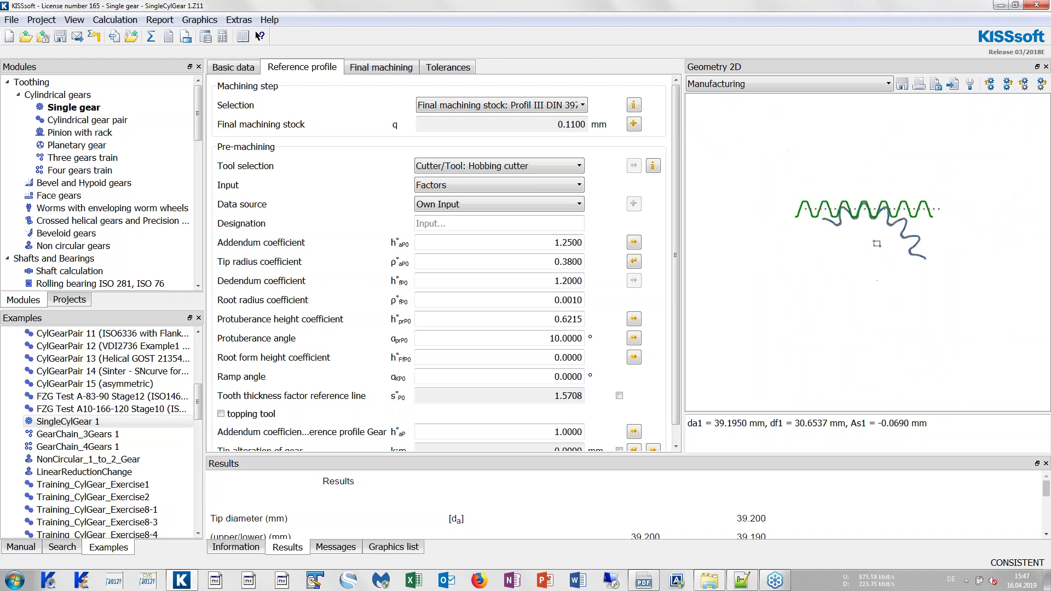
pyautogui.scroll(5, 887, 181)
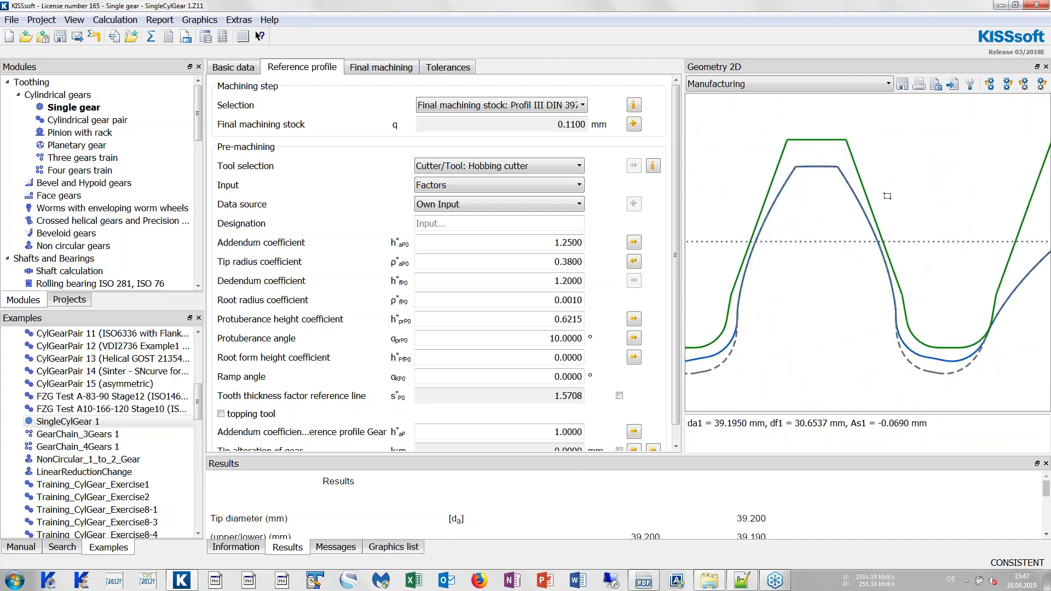
# Undock the 2D geometry into a larger window and enable the gear's automatic pre-machining tooth form in its properties.
pyautogui.doubleClick(963, 66)
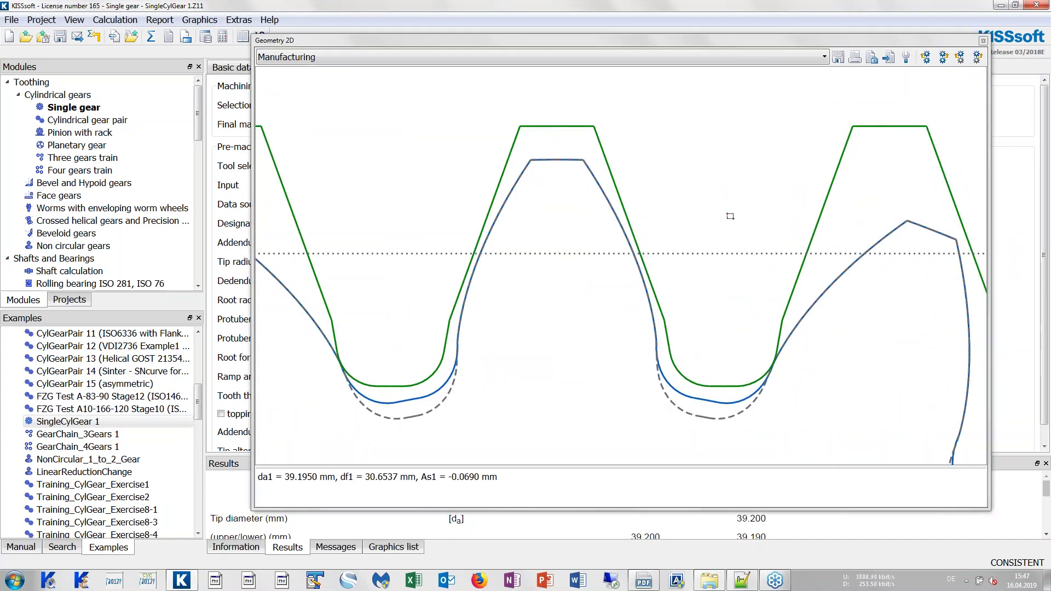
pyautogui.click(906, 57)
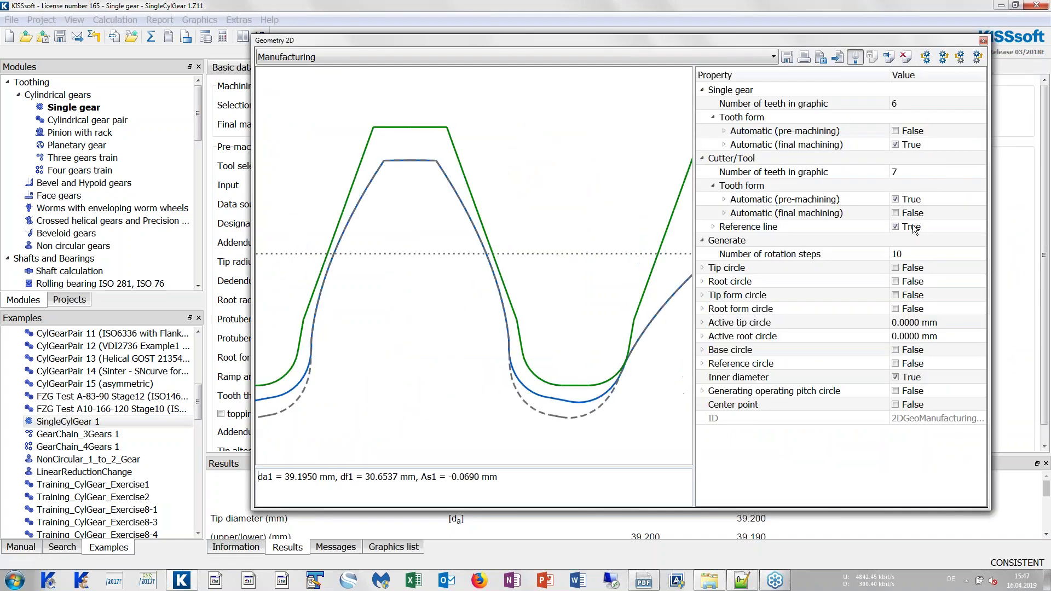
pyautogui.click(895, 130)
pyautogui.scroll(5, 482, 241)
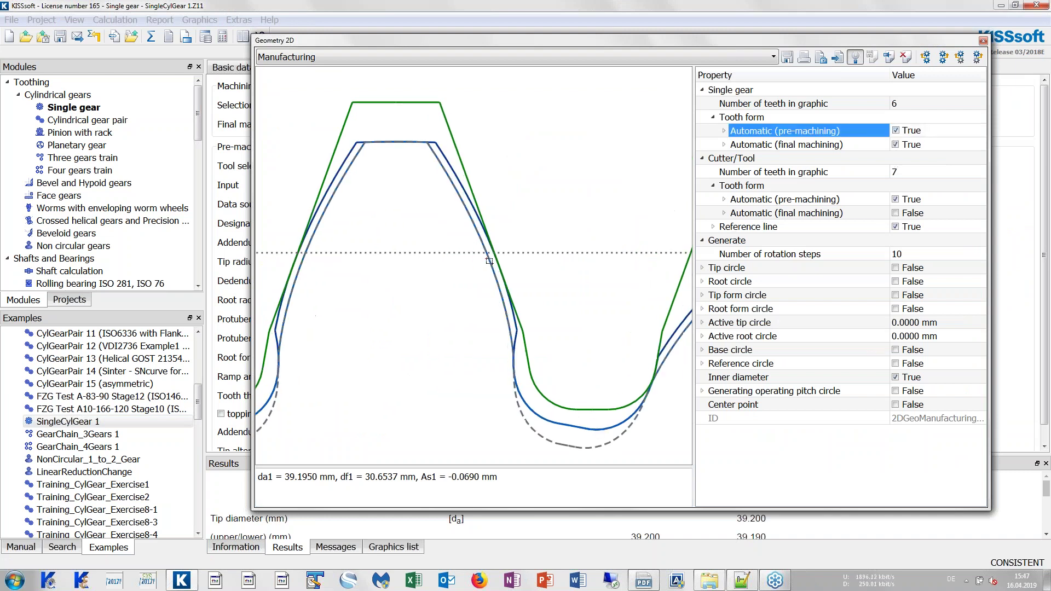
# Measure the normal and the vertical distance between the final-machined and pre-machined flanks near the reference line.
pyautogui.rightClick(502, 259)
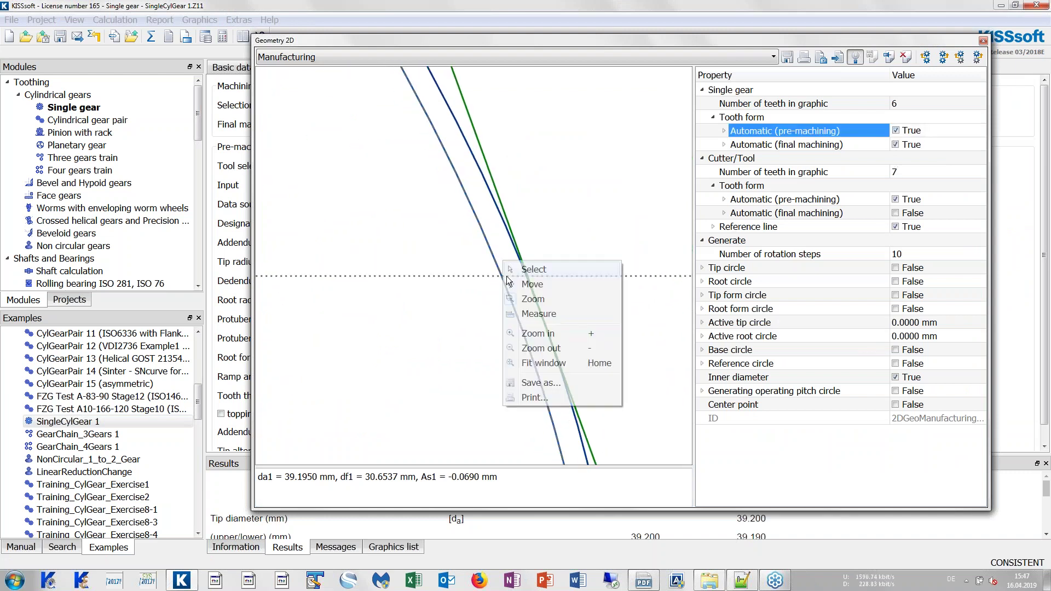
pyautogui.click(538, 313)
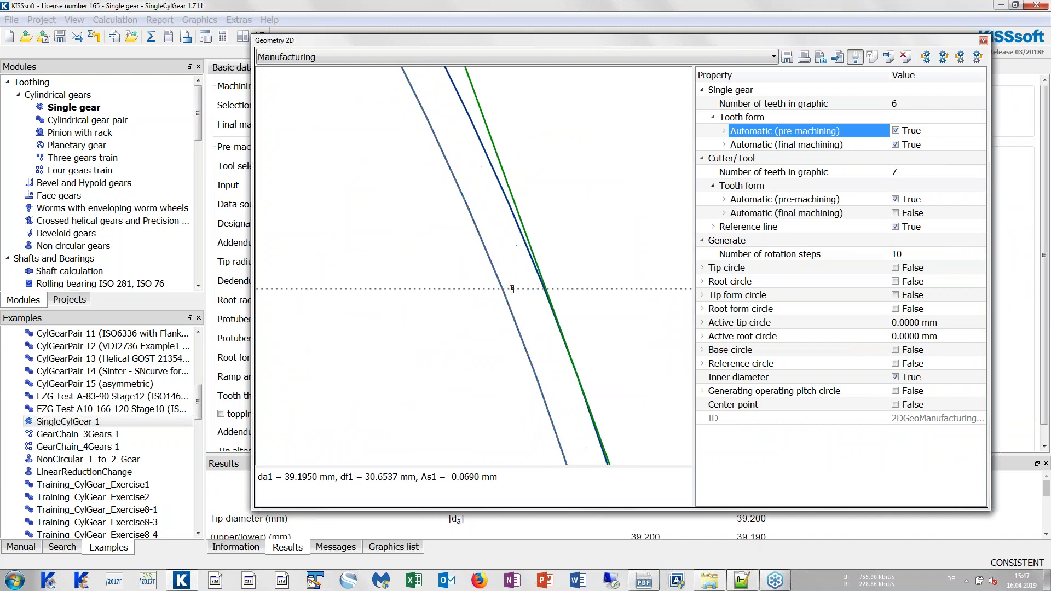
pyautogui.moveTo(506, 289); pyautogui.dragTo(540, 273)
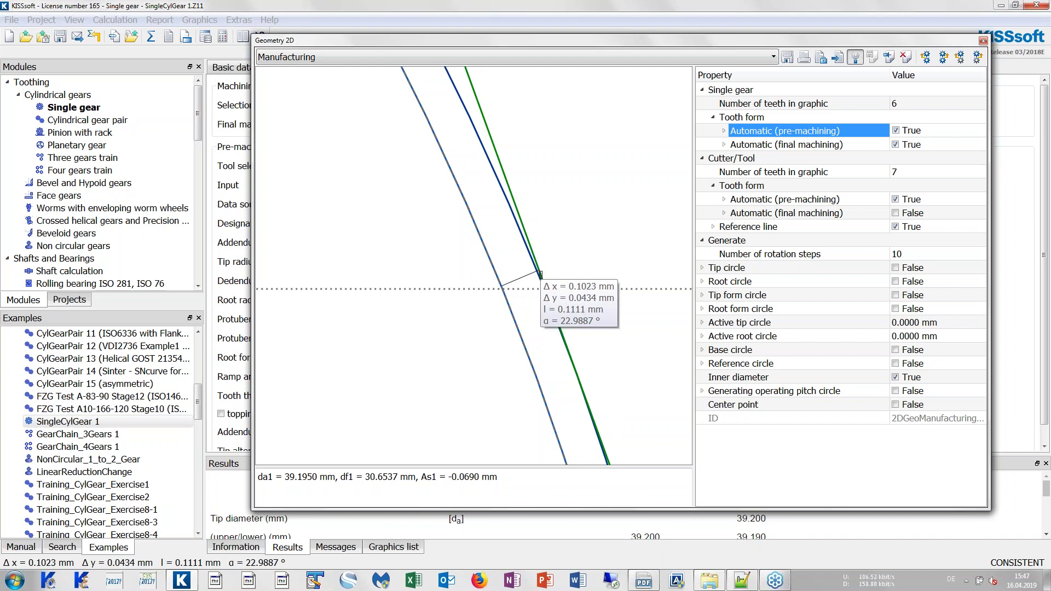
pyautogui.moveTo(540, 273); pyautogui.dragTo(540, 272)
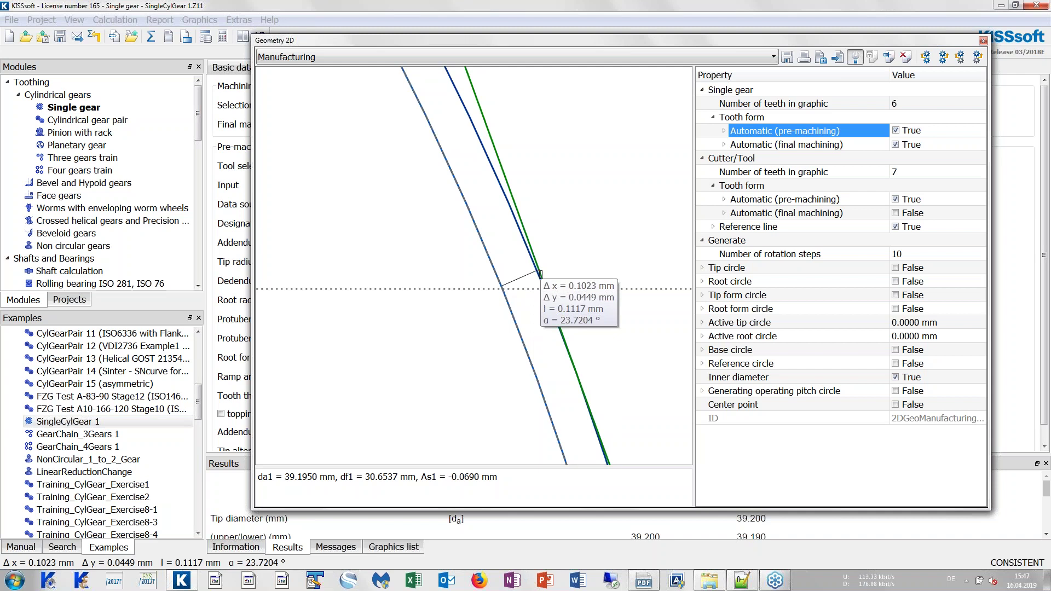
pyautogui.moveTo(504, 286); pyautogui.dragTo(499, 180)
pyautogui.moveTo(501, 292); pyautogui.dragTo(541, 277)
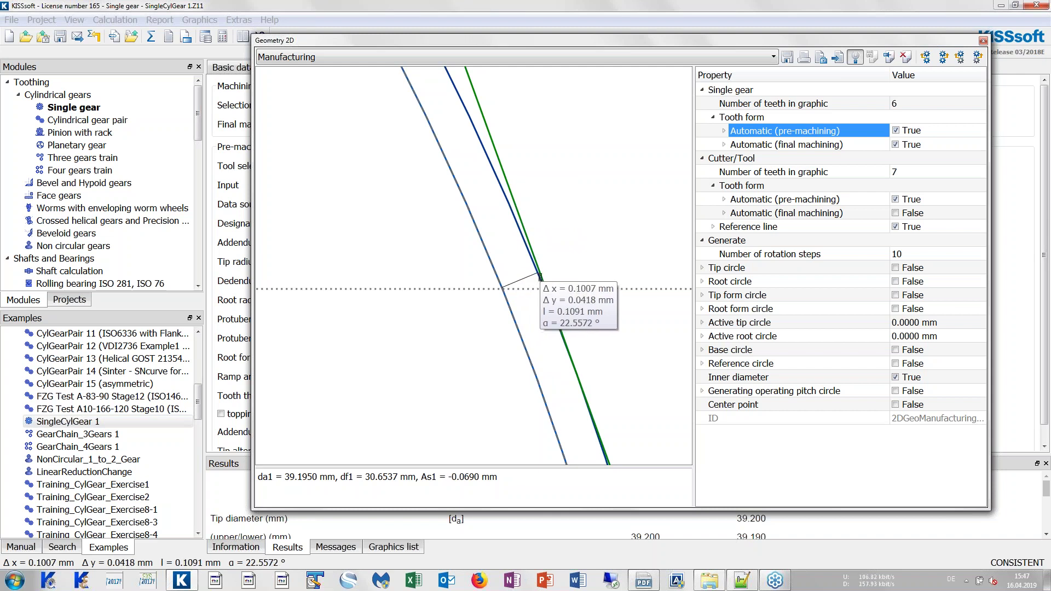
pyautogui.click(540, 277)
pyautogui.moveTo(501, 288); pyautogui.dragTo(499, 186)
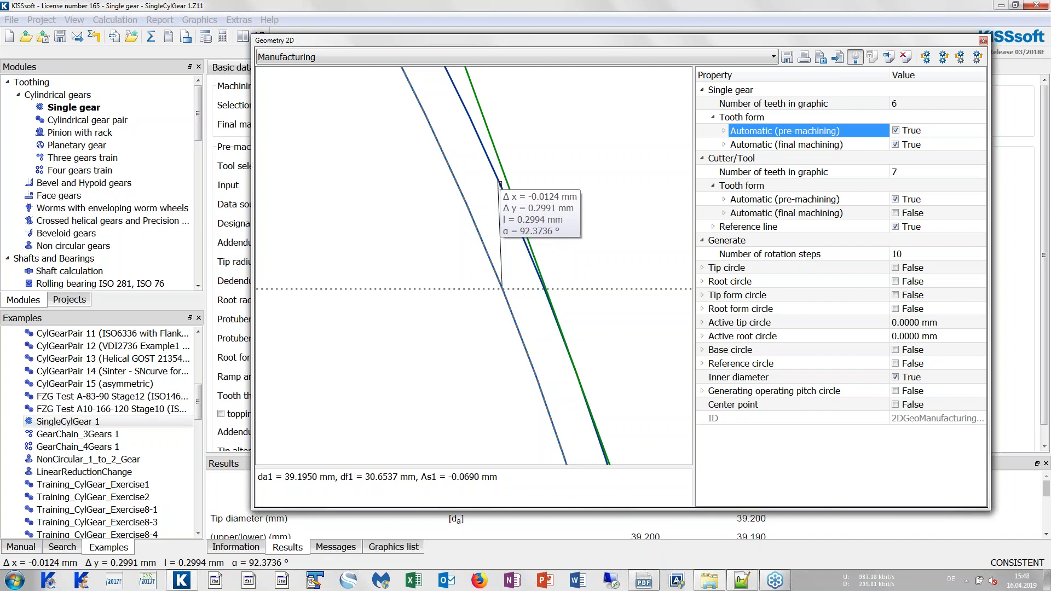
pyautogui.moveTo(499, 185); pyautogui.dragTo(500, 183)
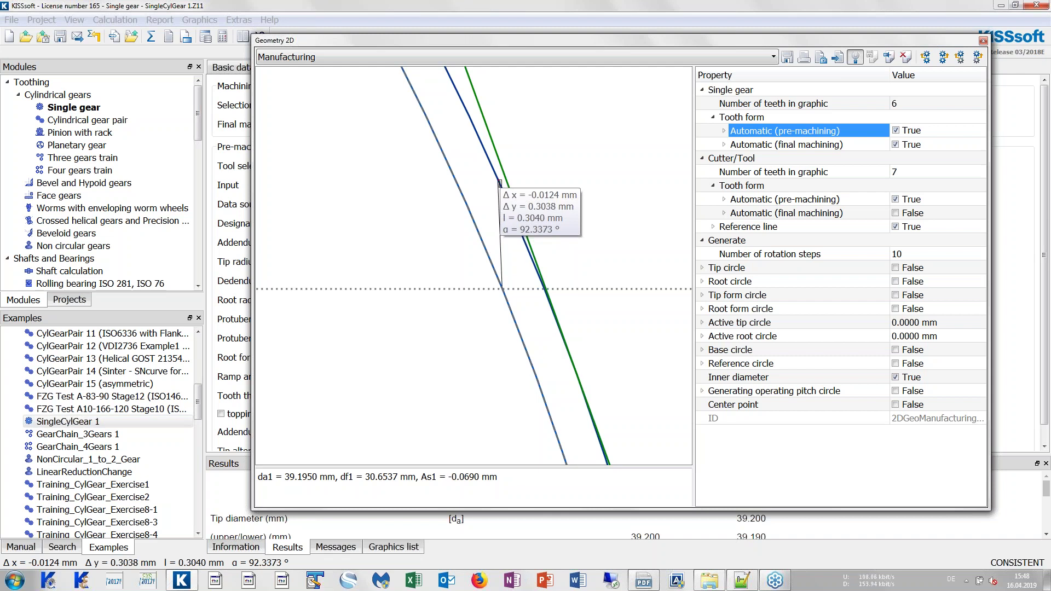
pyautogui.moveTo(500, 184); pyautogui.dragTo(499, 183)
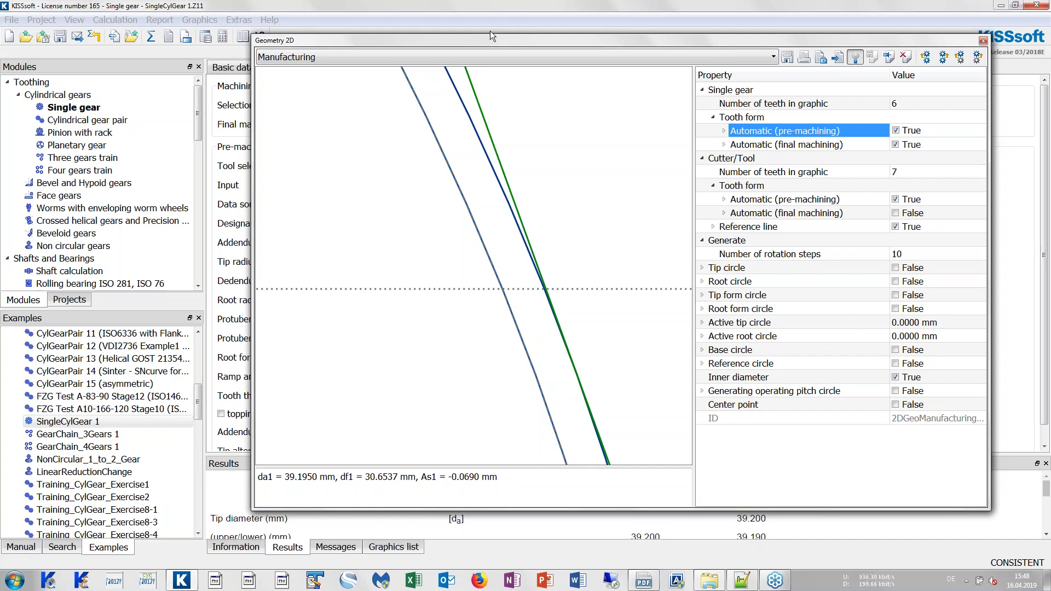
# Move the geometry window aside, switch to Calculator and compute 0.11 divided by the sine of 20 degrees.
pyautogui.moveTo(485, 40); pyautogui.dragTo(556, 228)
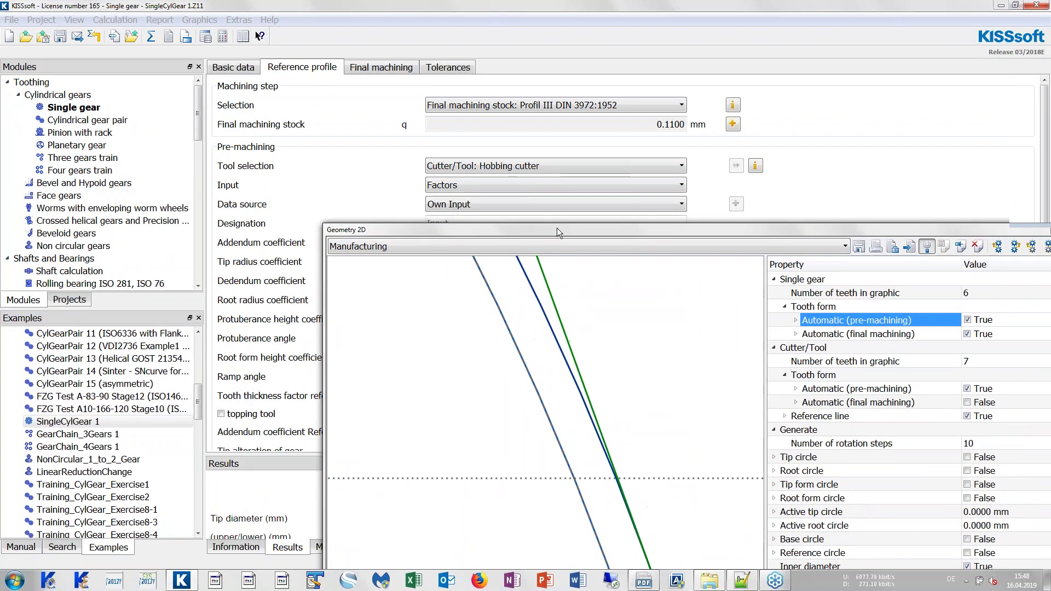
pyautogui.press('super')
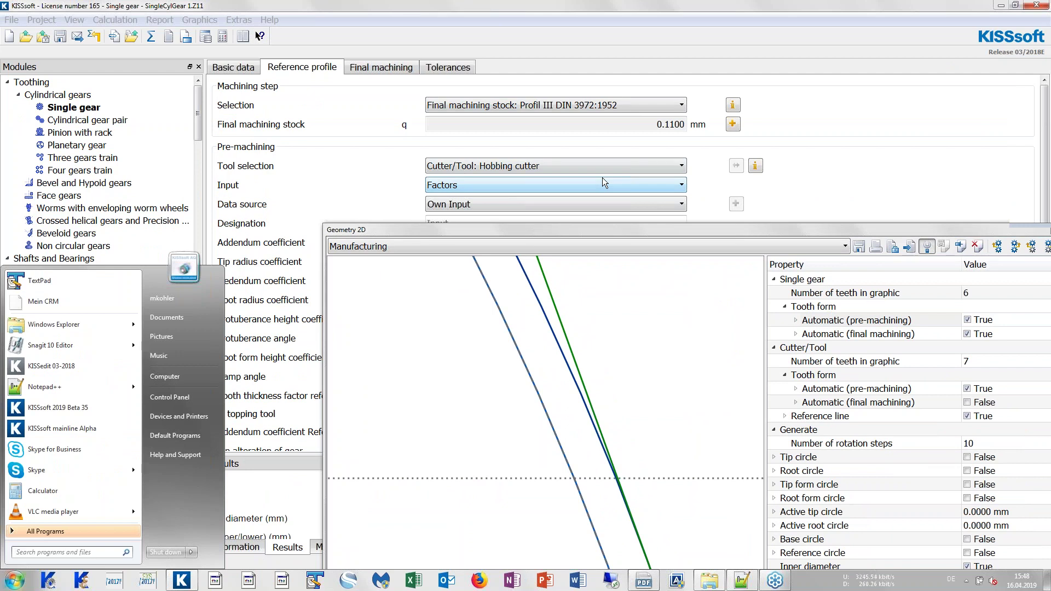
pyautogui.write('calc')
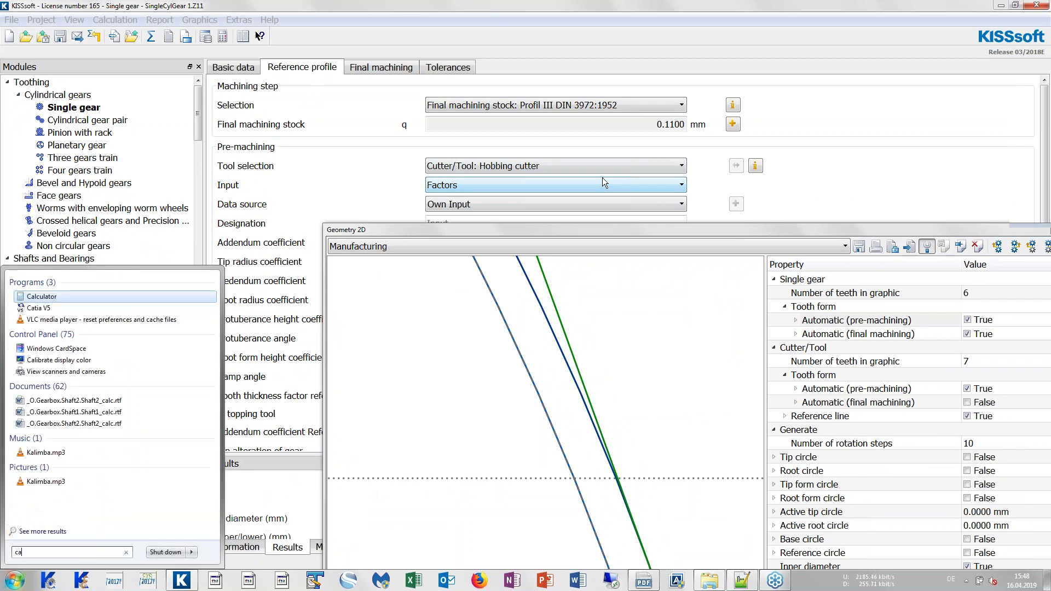
pyautogui.press('Escape')
pyautogui.moveTo(496, 273); pyautogui.dragTo(349, 187)
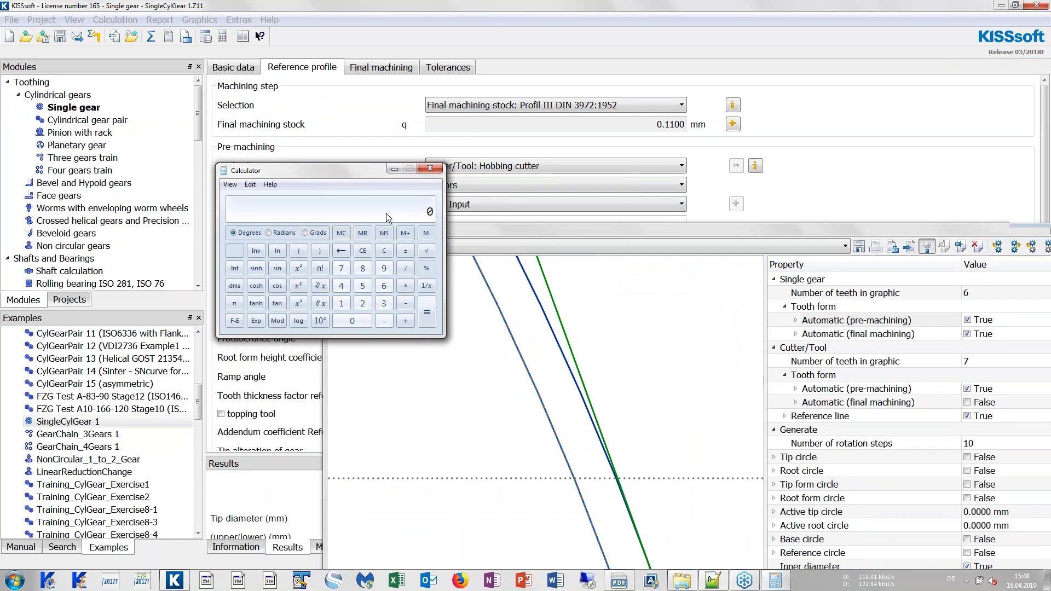
pyautogui.write('0.11')
pyautogui.write('(sind(')
pyautogui.write('20')
pyautogui.write('s')
pyautogui.write(')')
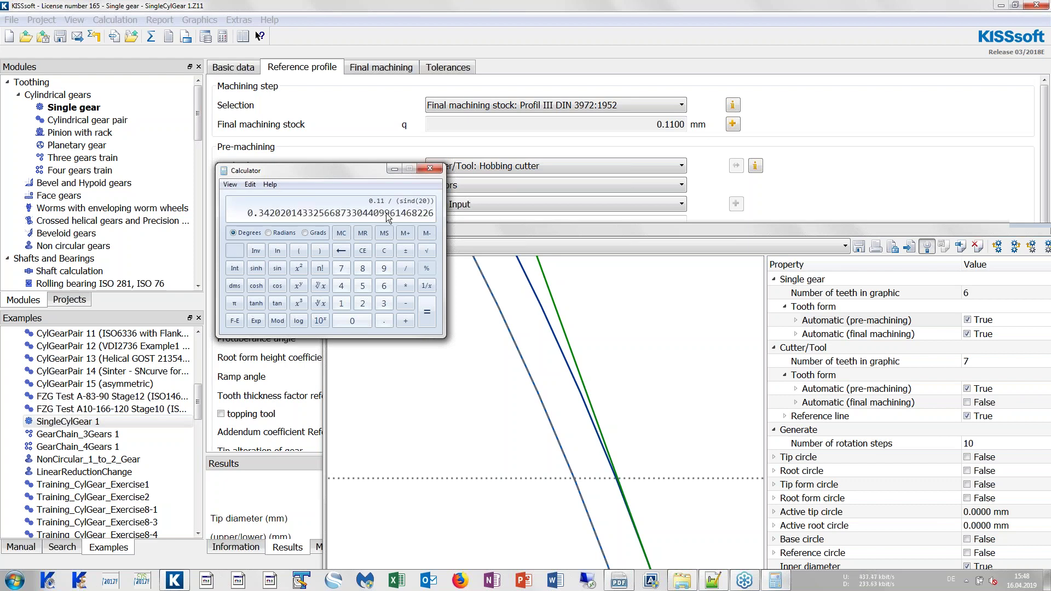
pyautogui.press('Return')
# Divide the calculated infeed by 2 to obtain the additional addendum coefficient.
pyautogui.moveTo(330, 169)
pyautogui.mouseDown()
pyautogui.moveTo(471, 235)
pyautogui.moveTo(334, 178)
pyautogui.mouseUp()
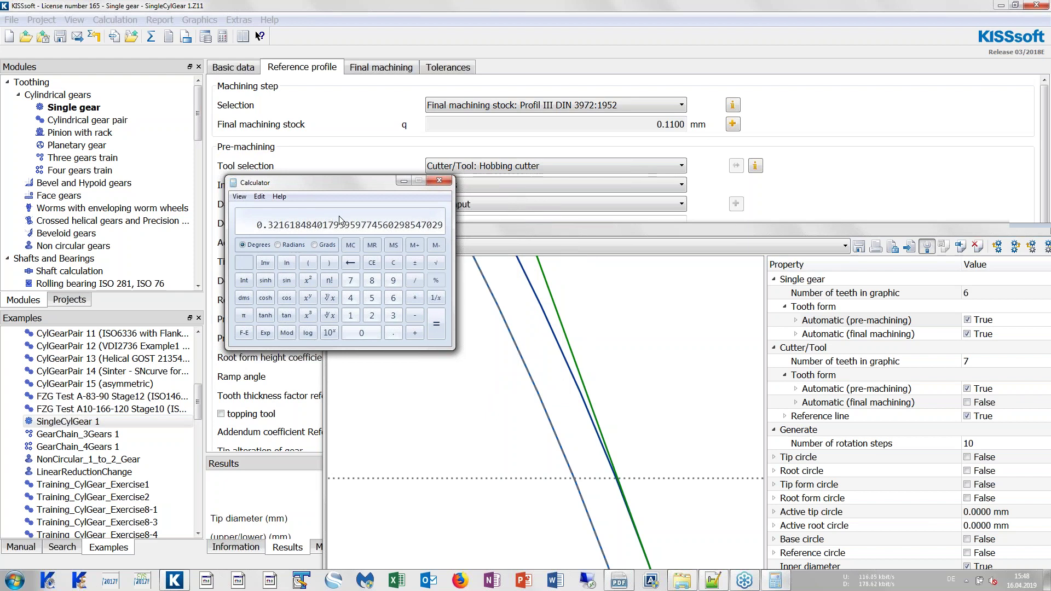
pyautogui.press('/')
pyautogui.write('2')
pyautogui.press('Return')
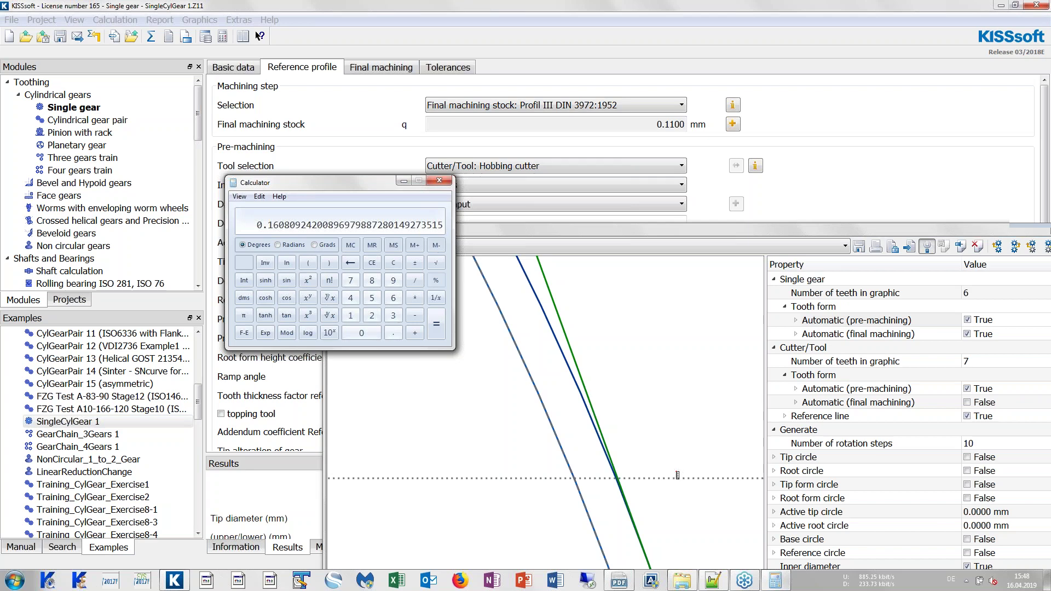
# Switch back to KISSsoft and increase the addendum coefficient using the formula 1.2500+0.161.
pyautogui.moveTo(563, 230); pyautogui.dragTo(655, 331)
pyautogui.hotkey('alt', 'Tab')
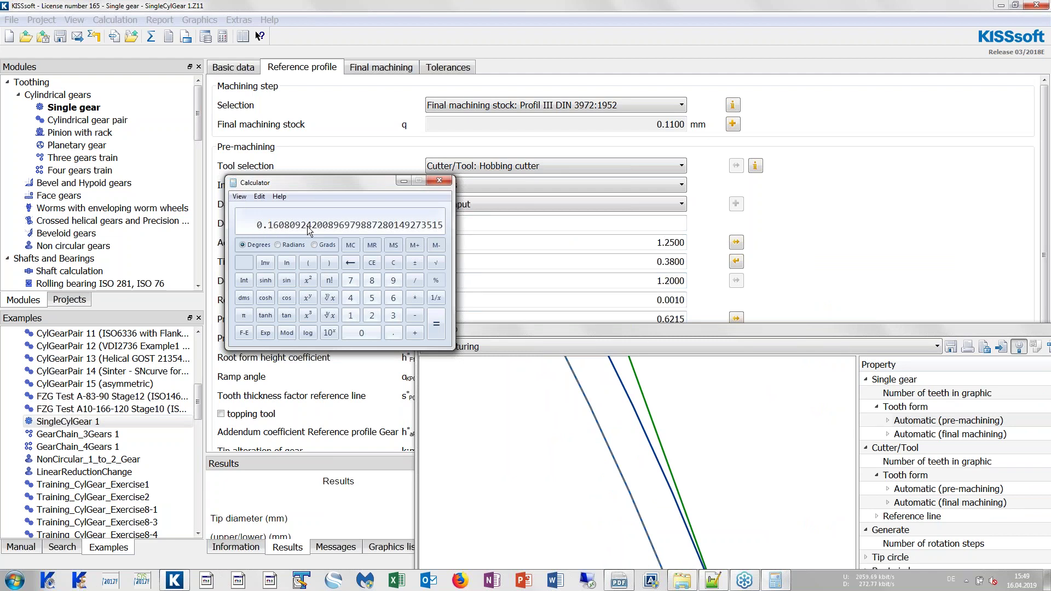
pyautogui.rightClick(652, 245)
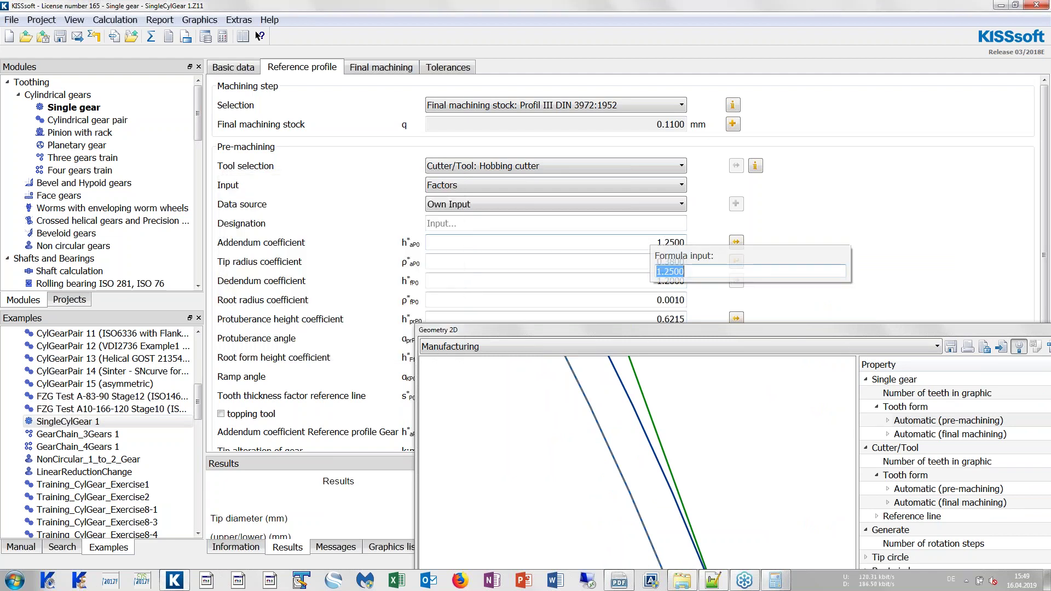
pyautogui.click(697, 273)
pyautogui.write('+')
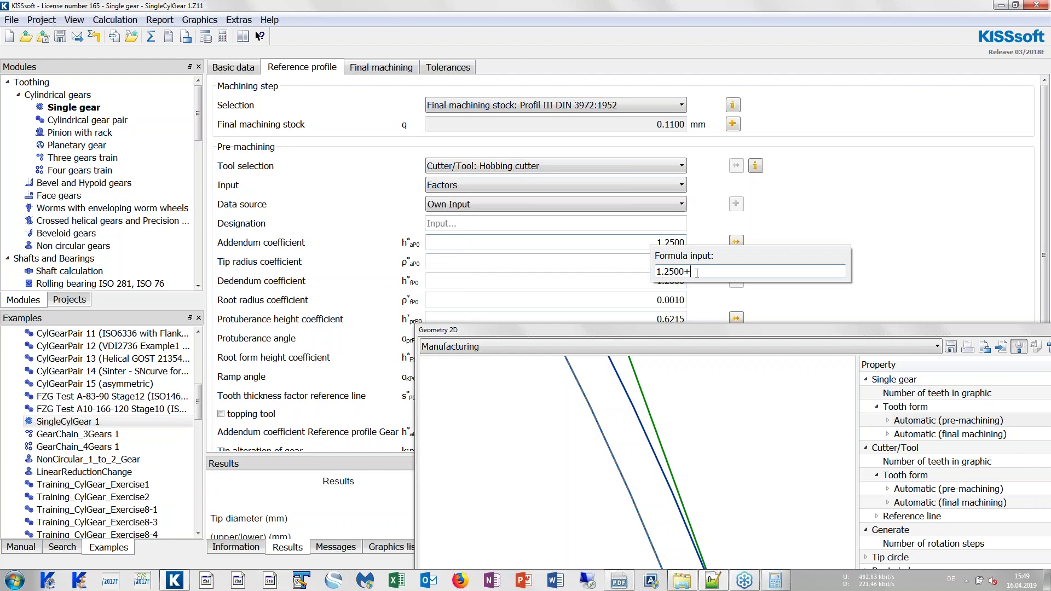
pyautogui.write('0.161')
pyautogui.press('Return')
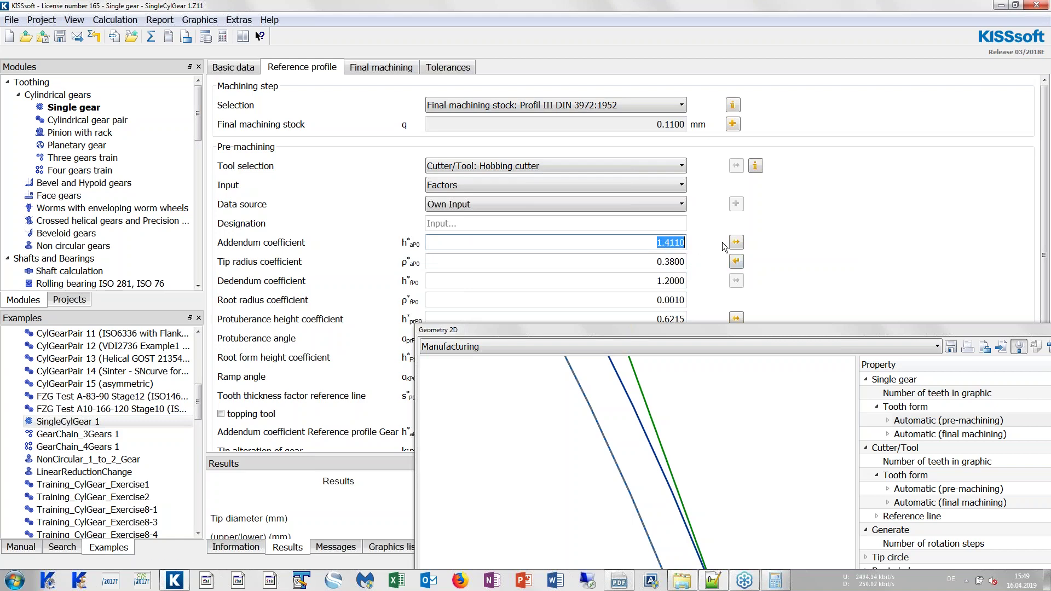
# Recalculate the gear with the increased addendum coefficient and compare the pre-machined and final root contours in the Manufacturing graphic.
pyautogui.moveTo(764, 338); pyautogui.dragTo(592, 30)
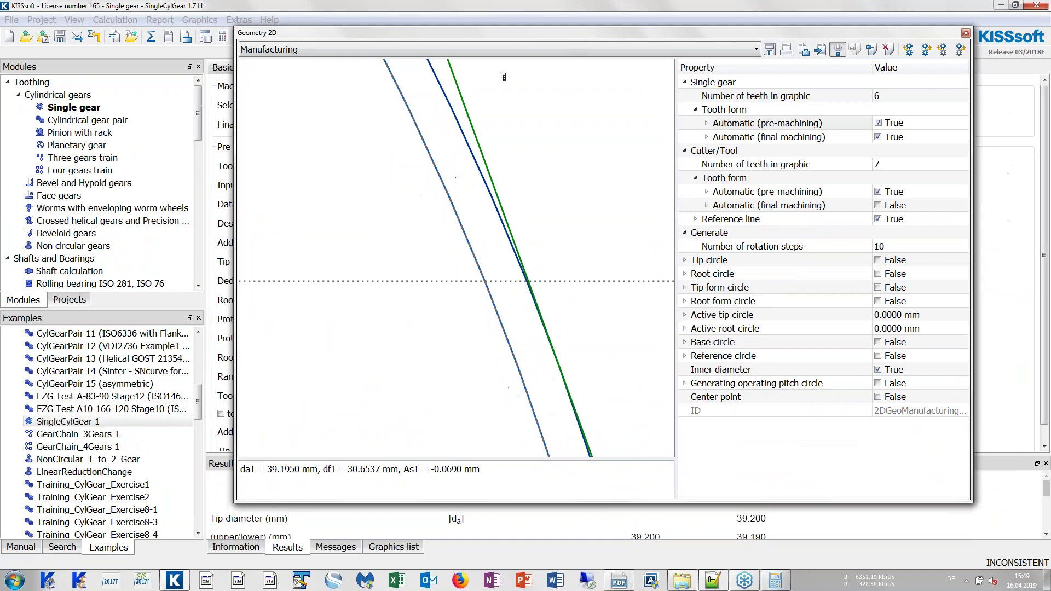
pyautogui.scroll(-3, 493, 223)
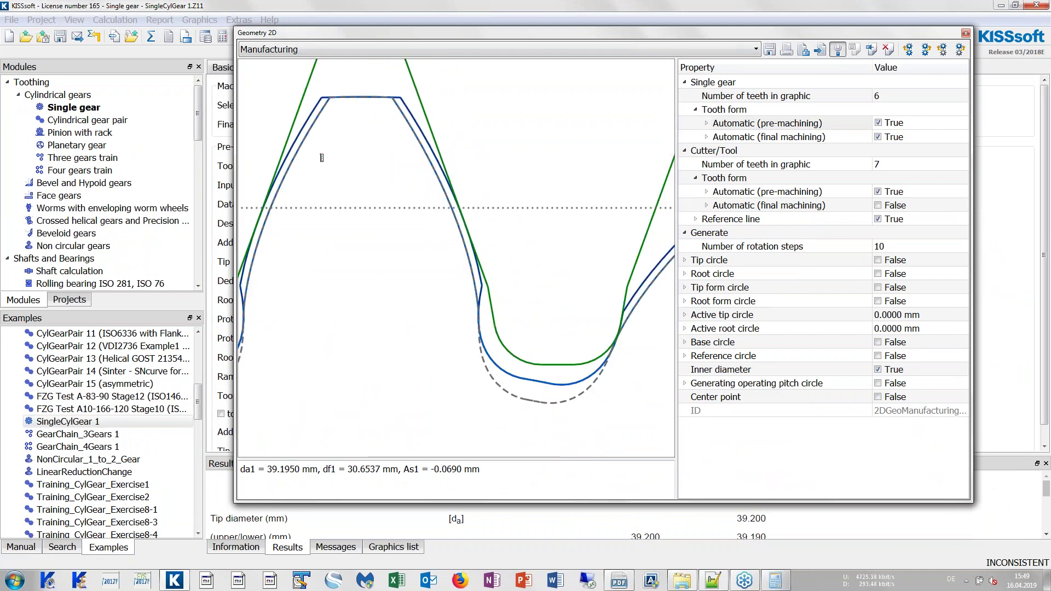
pyautogui.click(151, 37)
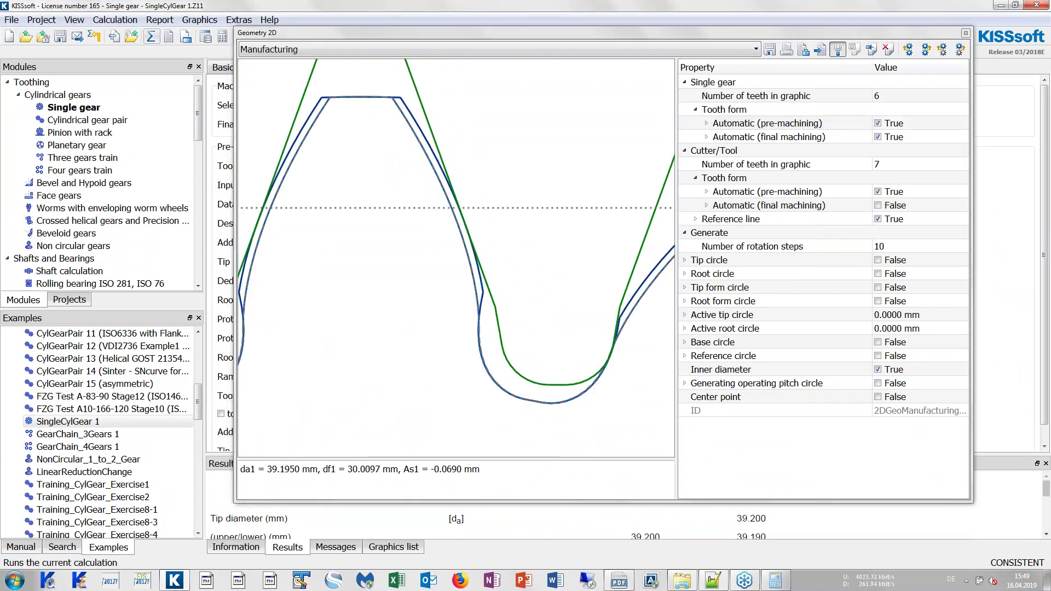
pyautogui.scroll(3, 532, 410)
pyautogui.scroll(2, 532, 410)
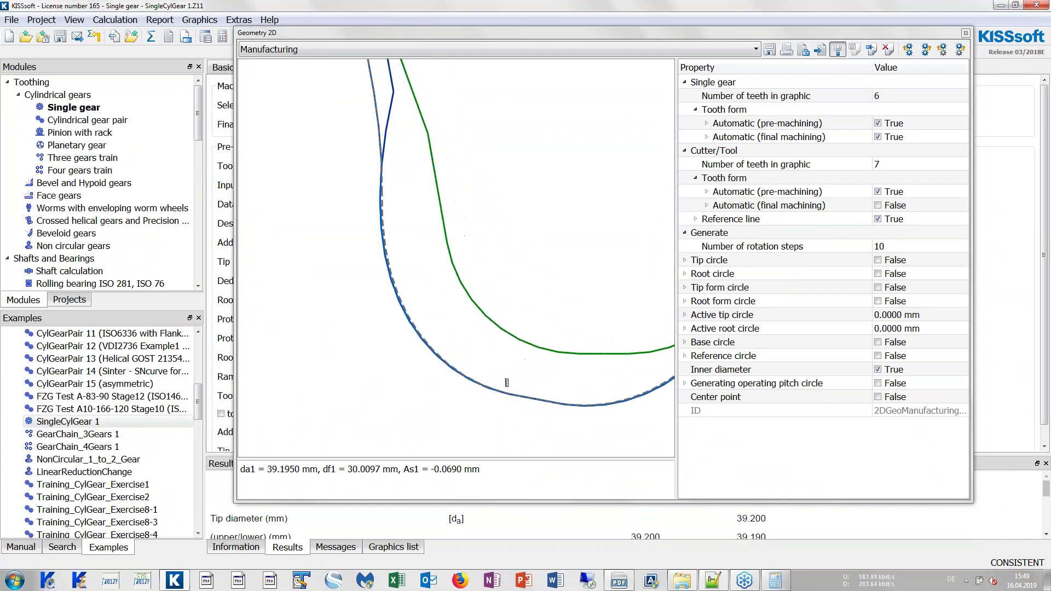
# Dock the Geometry 2D window beside the input data, hide its property list and fit the meshing tooth and cutter in view.
pyautogui.click(547, 31)
pyautogui.moveTo(557, 50); pyautogui.dragTo(750, 240)
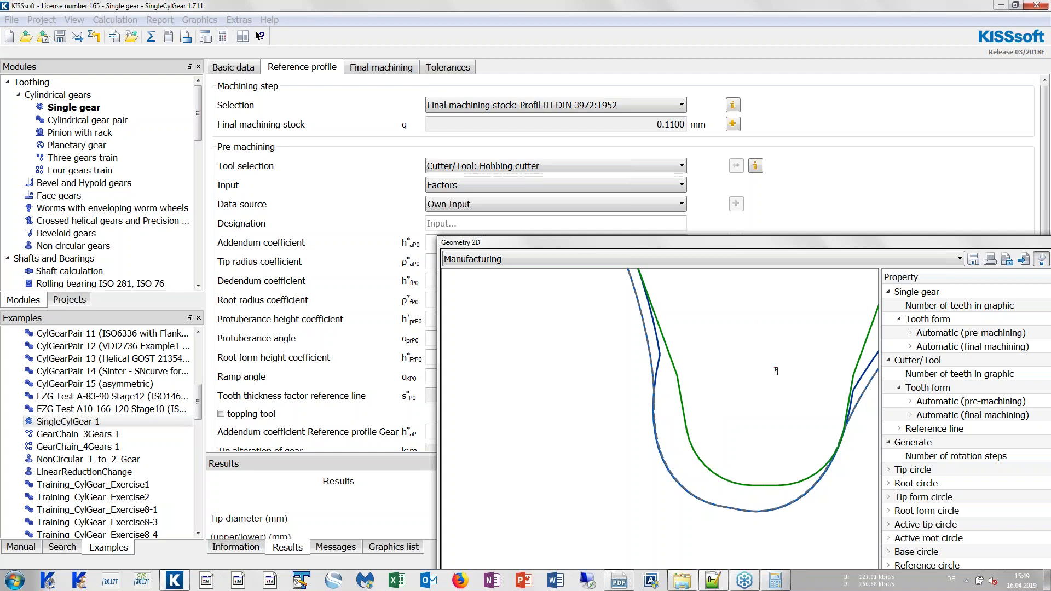
pyautogui.moveTo(753, 252); pyautogui.dragTo(1020, 255)
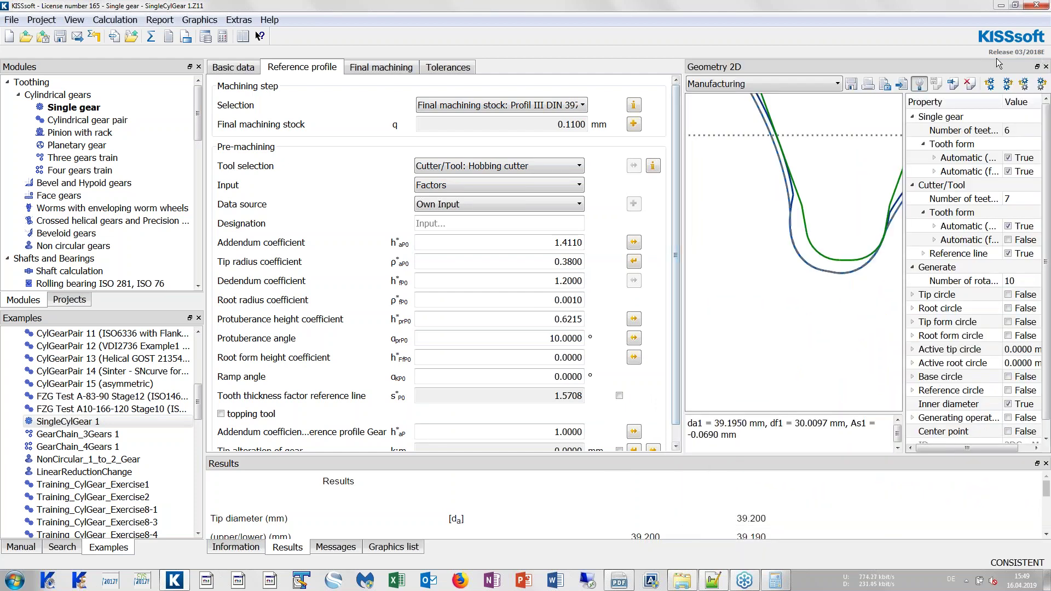
pyautogui.click(921, 83)
pyautogui.rightClick(864, 226)
pyautogui.click(912, 331)
pyautogui.scroll(-4, 897, 288)
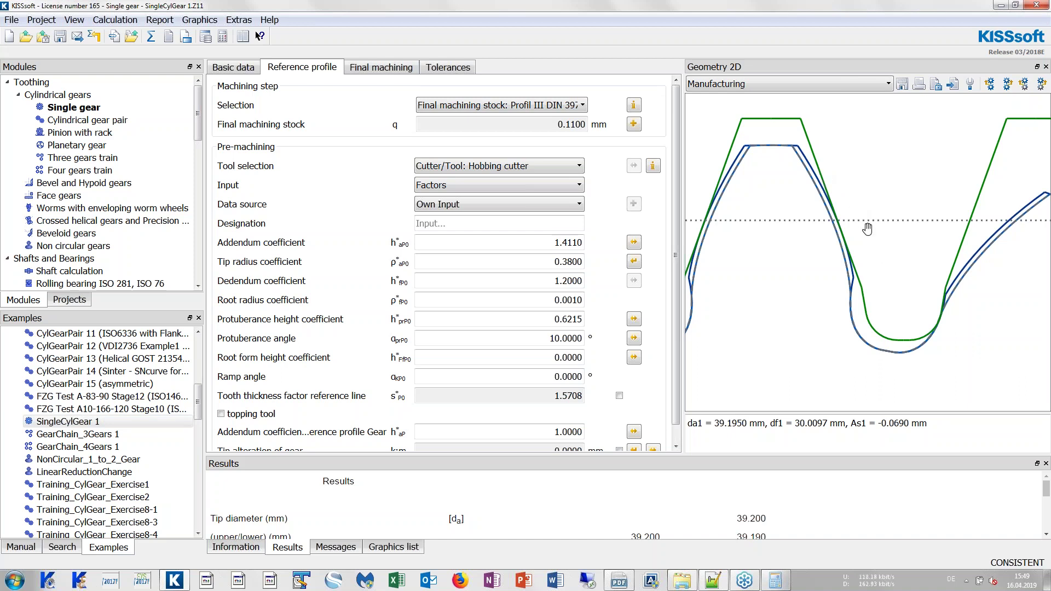
pyautogui.scroll(1, 886, 241)
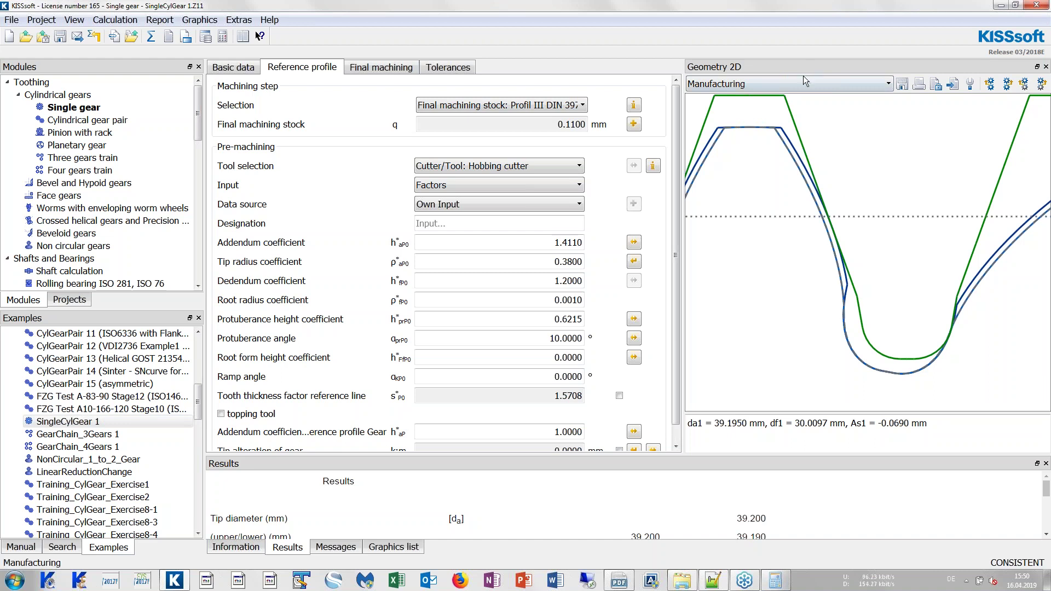
# Open the tolerance settings and hide the single gear's final-machining tooth form in the Manufacturing graphic.
pyautogui.click(427, 70)
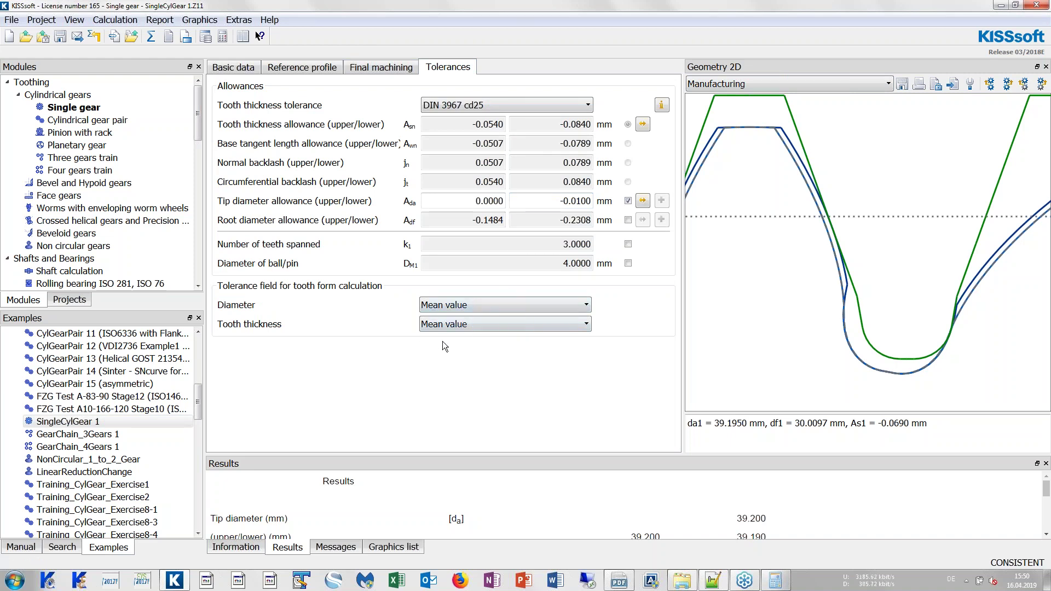
pyautogui.moveTo(874, 217); pyautogui.dragTo(858, 236)
pyautogui.scroll(-3, 853, 238)
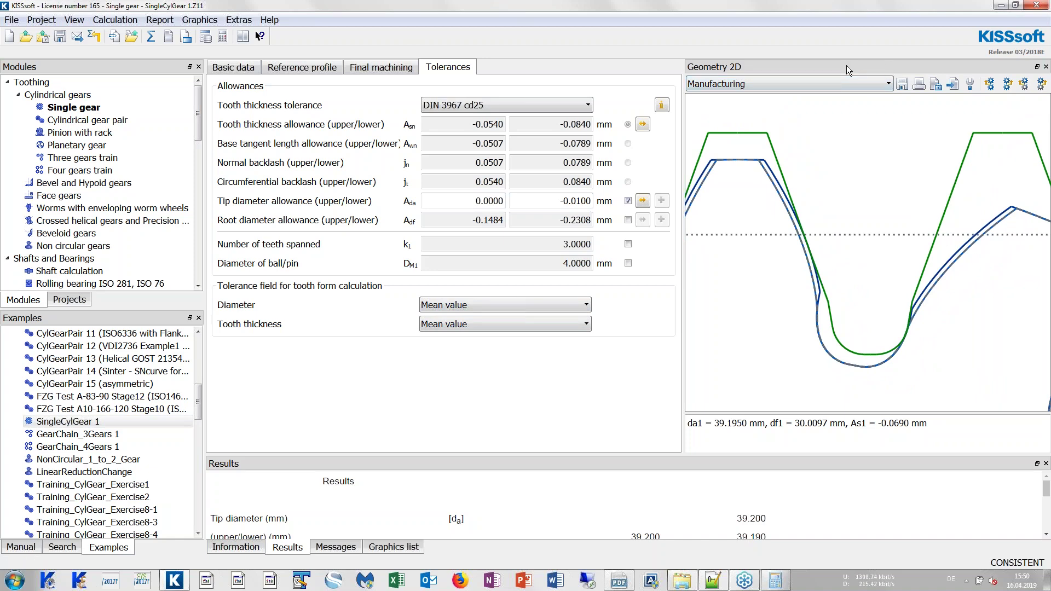
pyautogui.moveTo(920, 70); pyautogui.dragTo(595, 16)
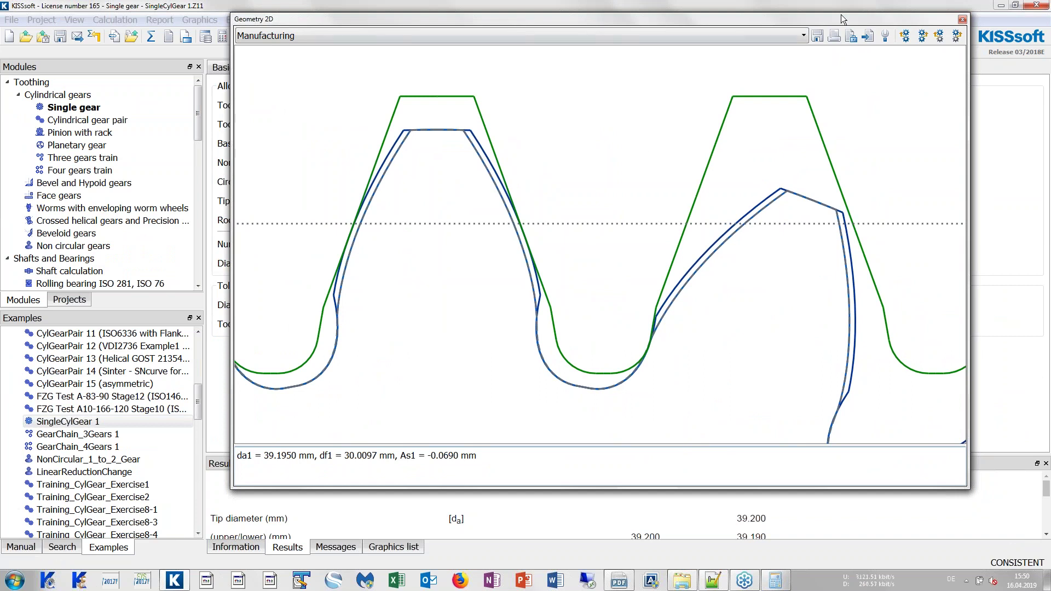
pyautogui.click(883, 37)
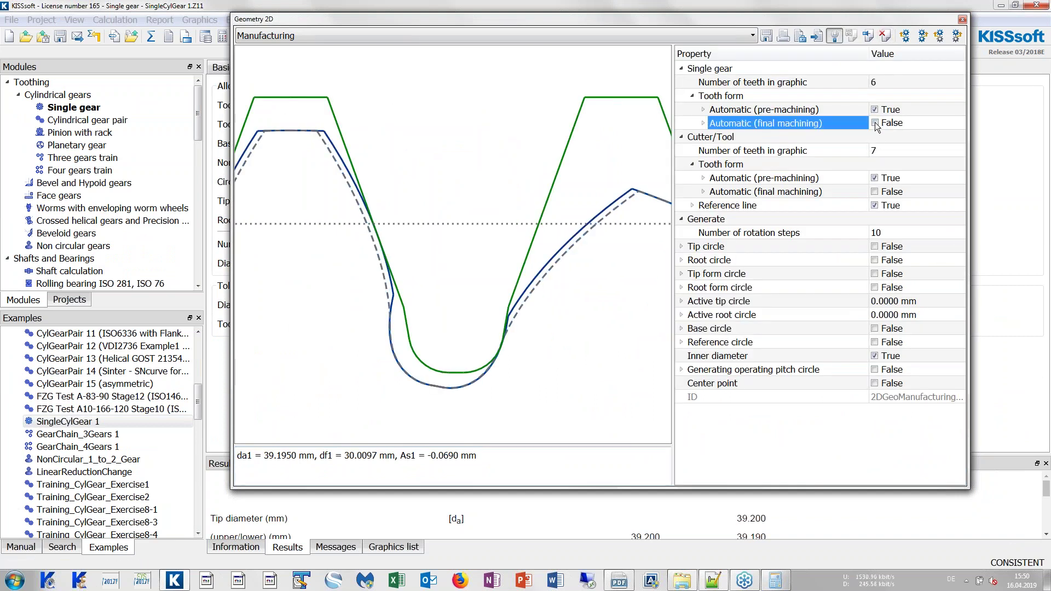
pyautogui.moveTo(503, 22); pyautogui.dragTo(1013, 230)
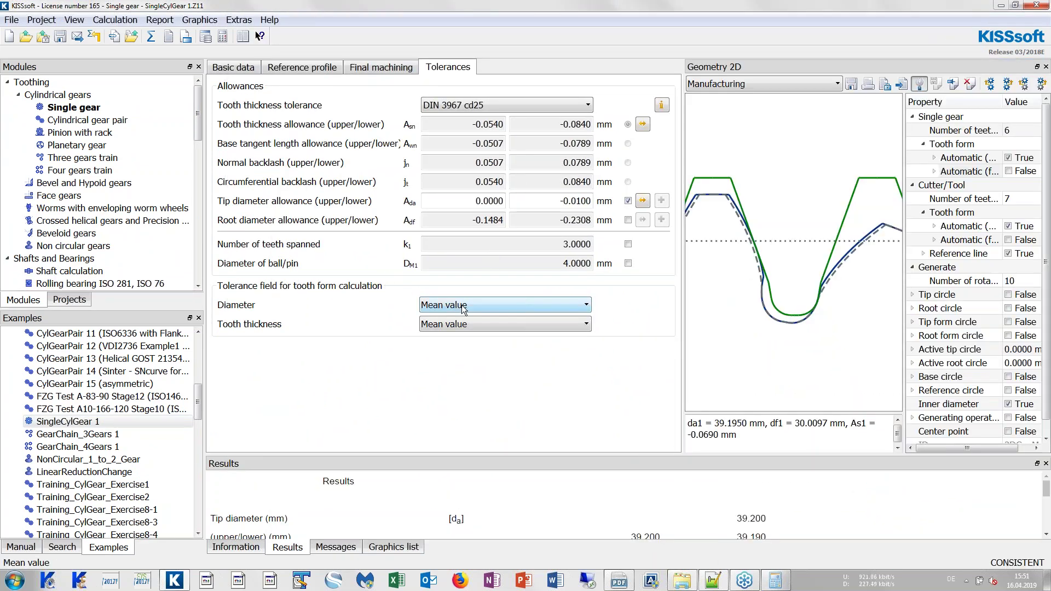
# Set the tooth thickness tolerance field for tooth form calculation to Minimum, recalculate and inspect the tooth root in the enlarged graphic.
pyautogui.click(482, 327)
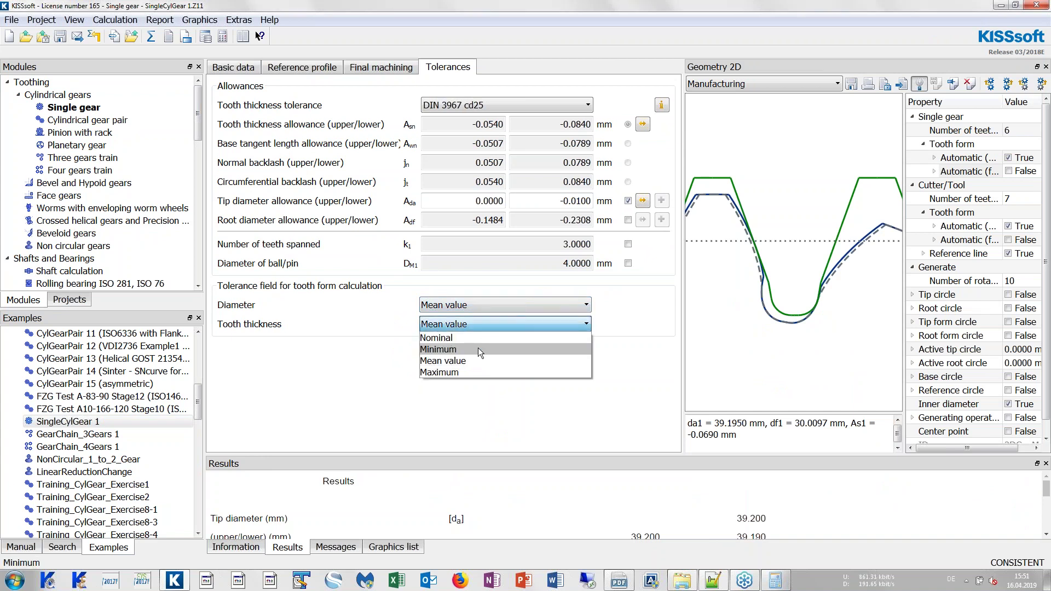
pyautogui.click(478, 348)
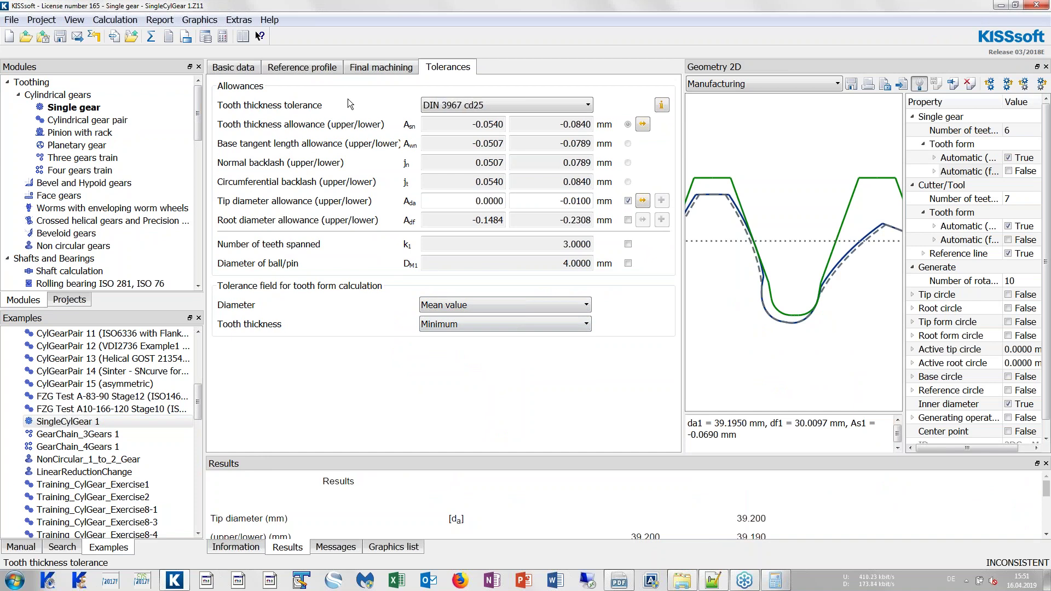
pyautogui.click(152, 36)
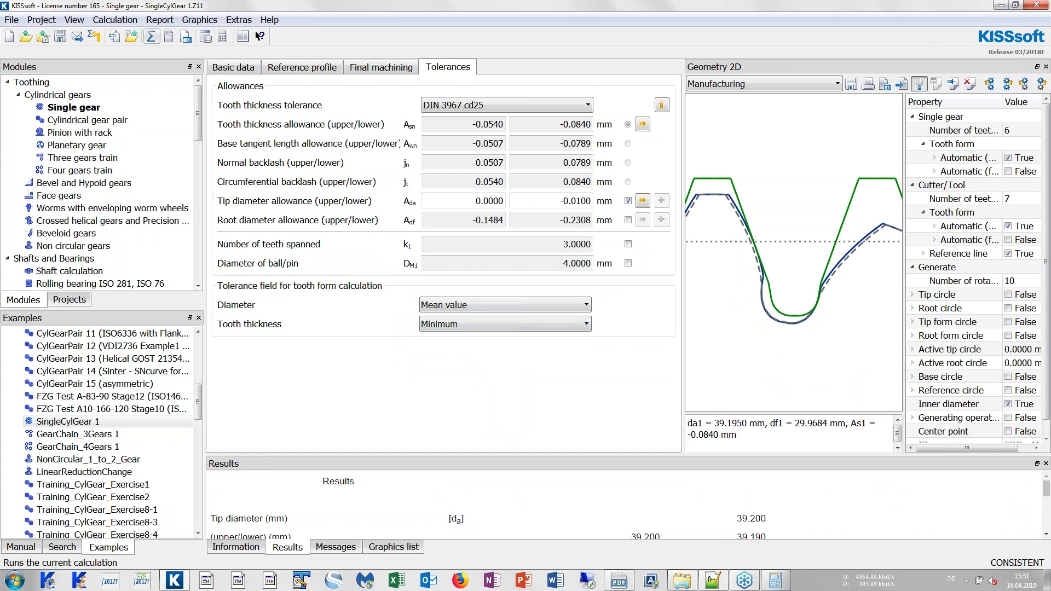
pyautogui.doubleClick(826, 67)
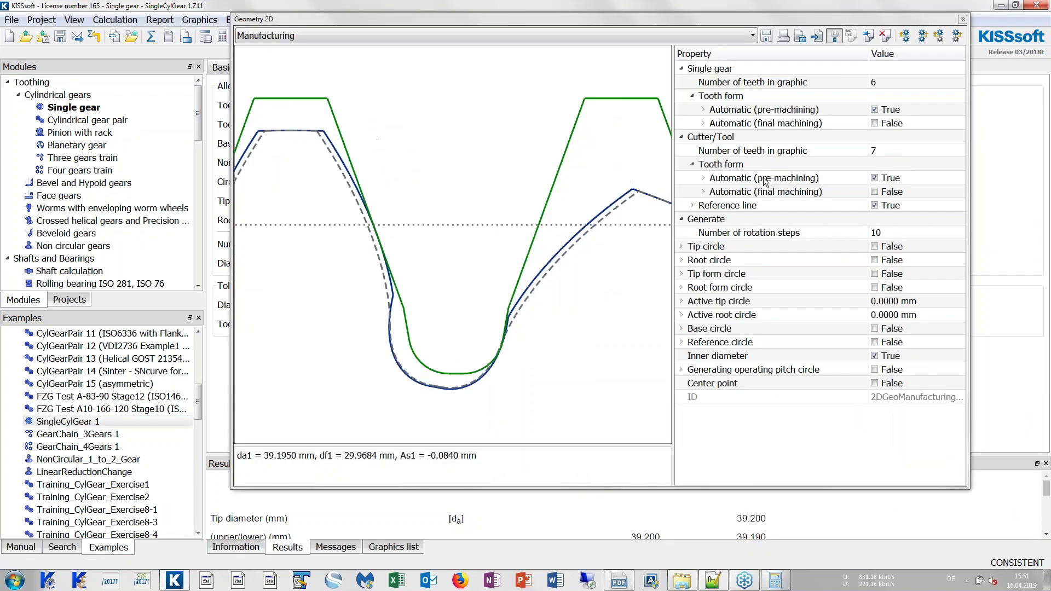
pyautogui.scroll(3, 451, 328)
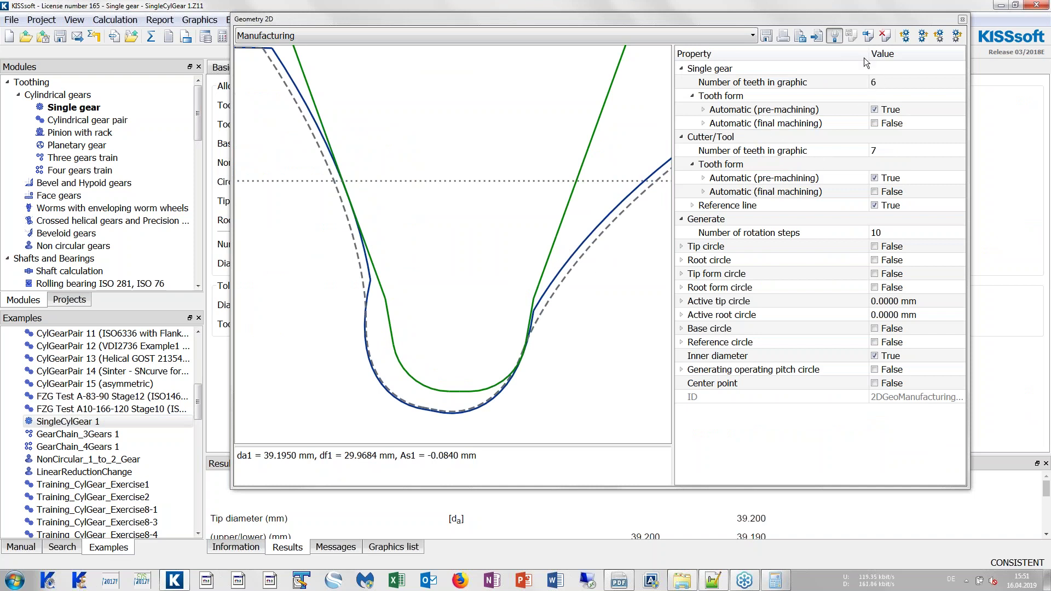
# Save the single gear's pre-machining tooth form as a black continuous curve named "min allowance" with line width 1.
pyautogui.click(749, 112)
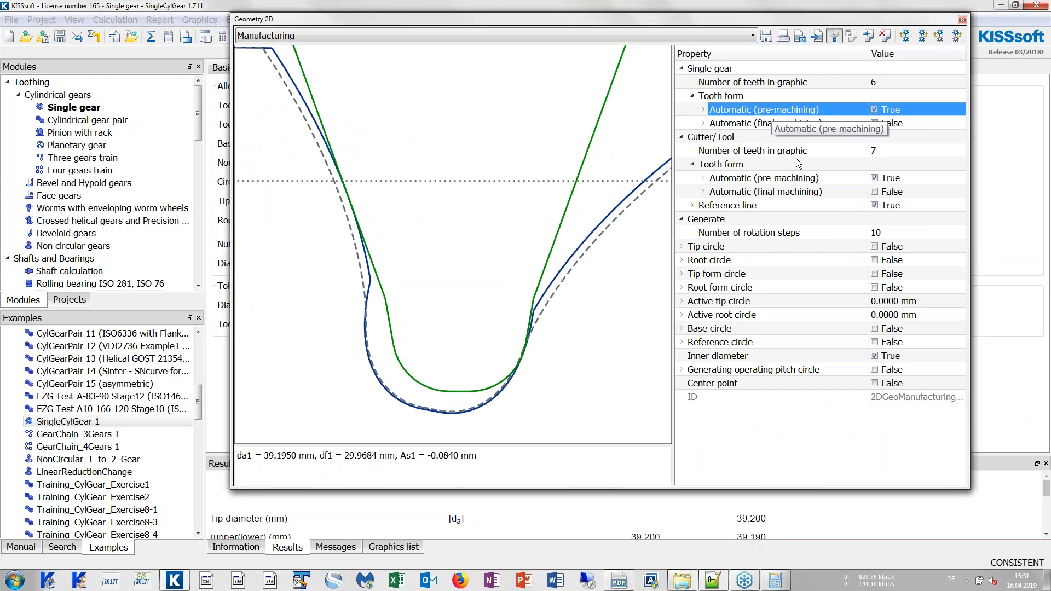
pyautogui.click(867, 36)
pyautogui.moveTo(574, 173); pyautogui.dragTo(654, 181)
pyautogui.hotkey('ctrl', 'a')
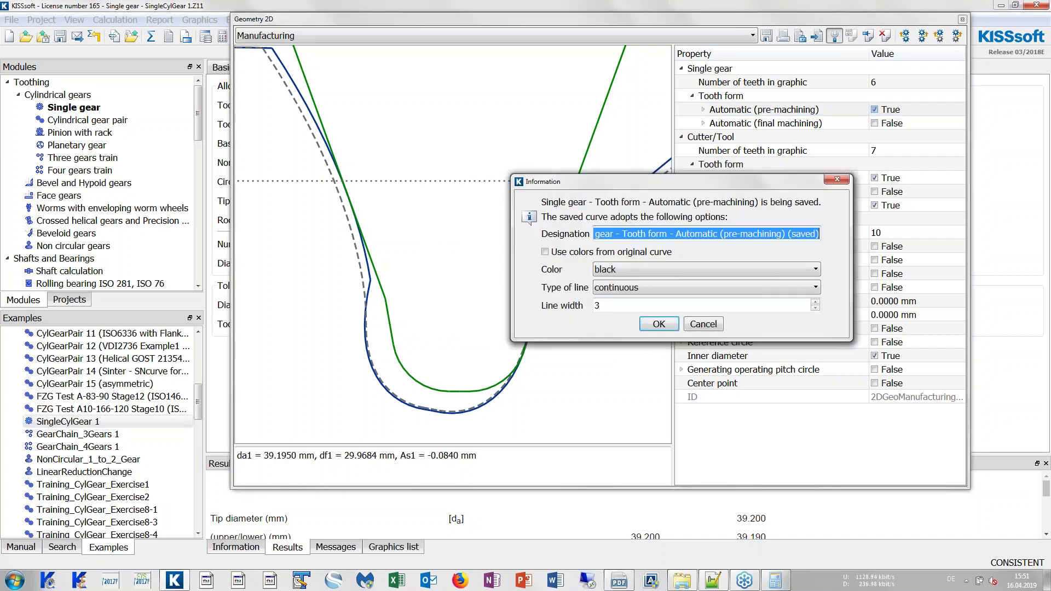
pyautogui.write('min ')
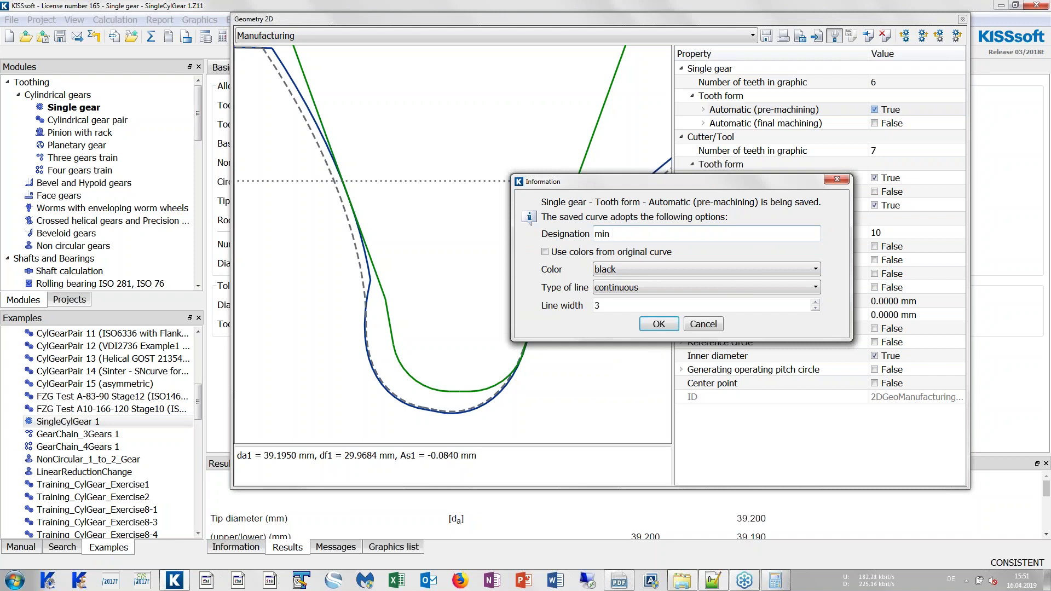
pyautogui.write('allowance')
pyautogui.press('Tab')
pyautogui.press('Tab')
pyautogui.press('Tab')
pyautogui.press('Tab')
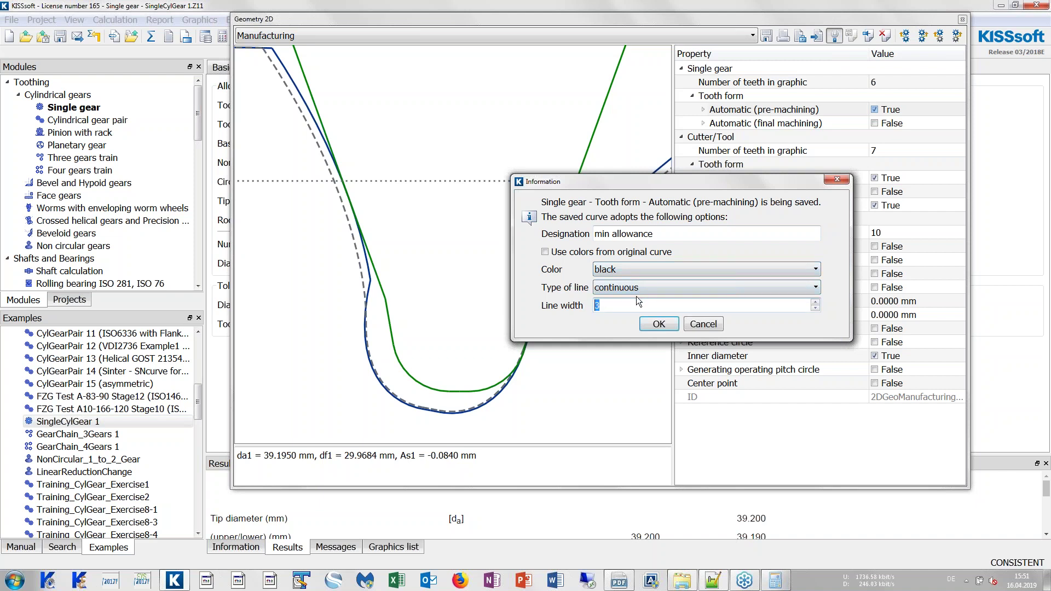
pyautogui.write('1')
pyautogui.click(658, 324)
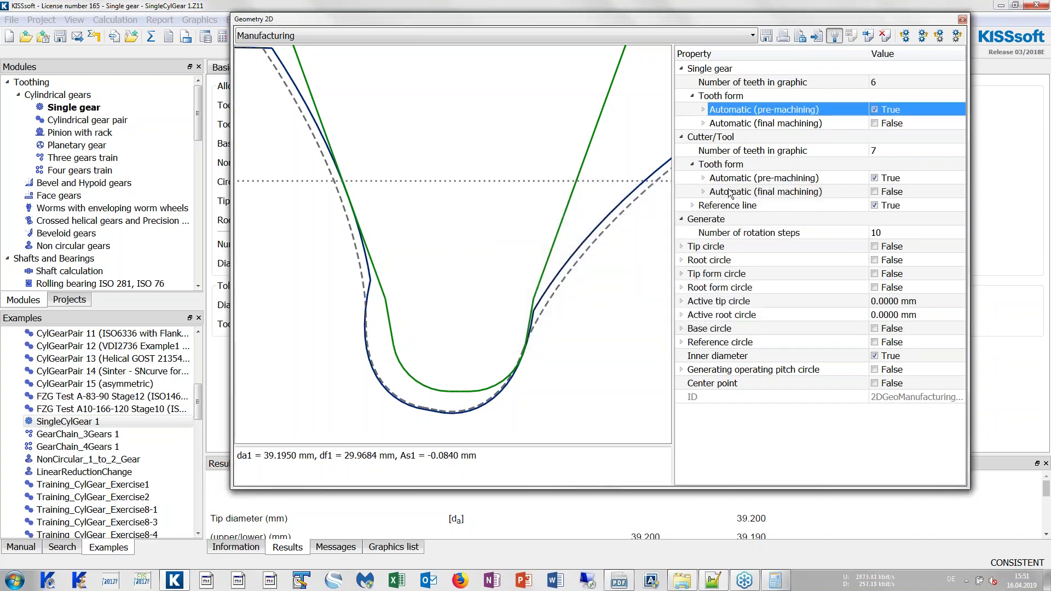
# Set the tooth thickness tolerance field to Maximum, recalculate and compare the root contour with the saved minimum-allowance curve.
pyautogui.moveTo(548, 23); pyautogui.dragTo(1023, 214)
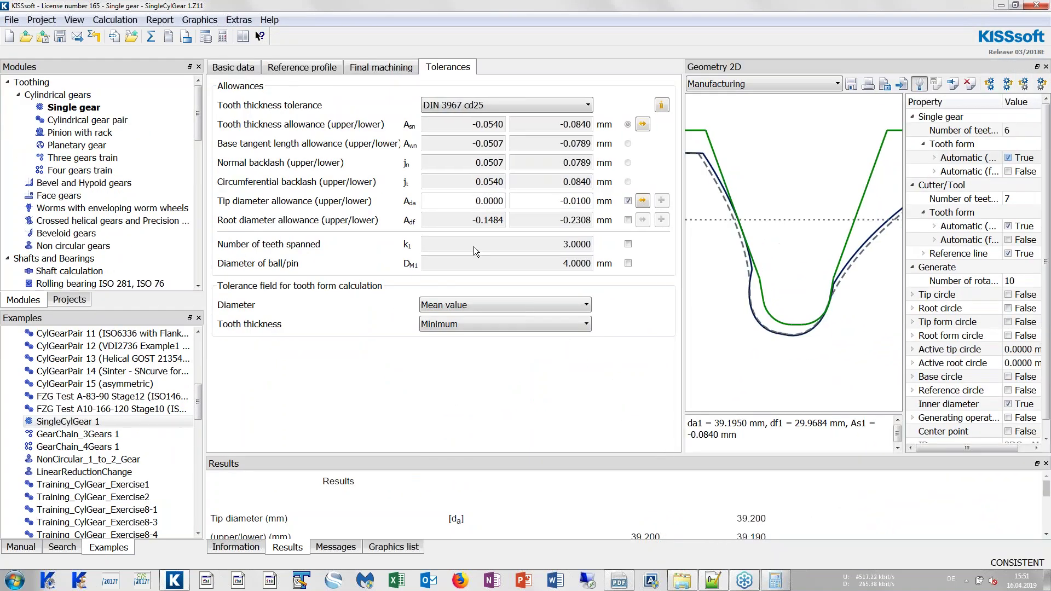
pyautogui.click(502, 325)
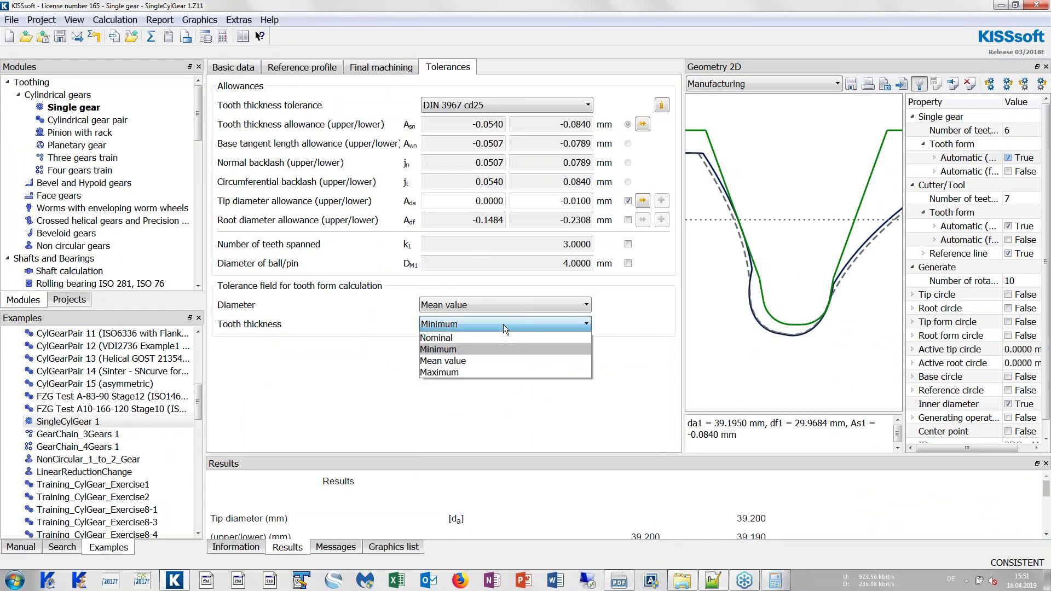
pyautogui.click(474, 372)
pyautogui.click(150, 36)
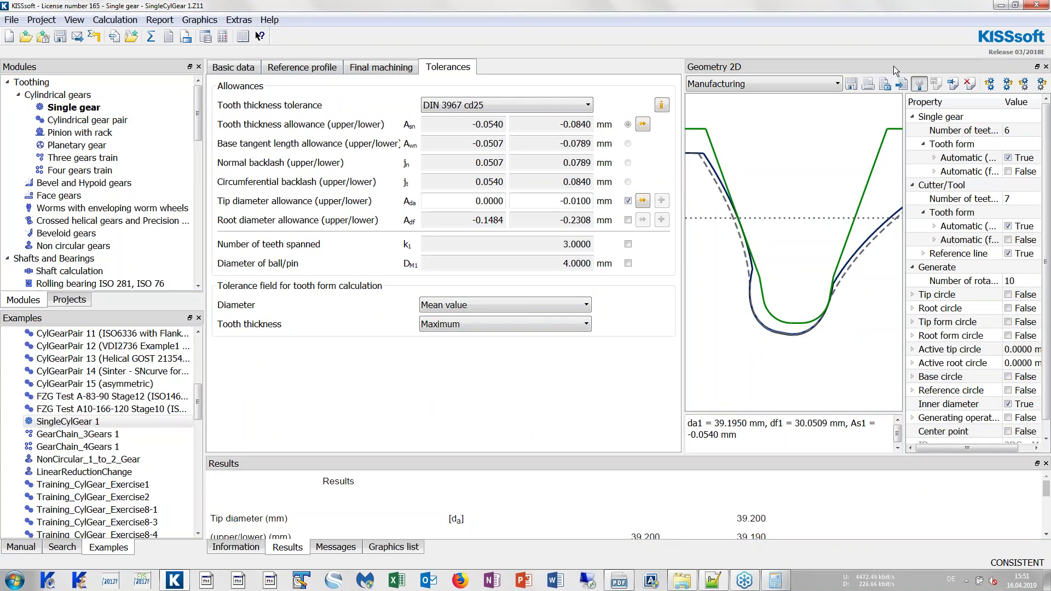
pyautogui.doubleClick(893, 66)
pyautogui.scroll(3, 357, 392)
pyautogui.scroll(1, 357, 392)
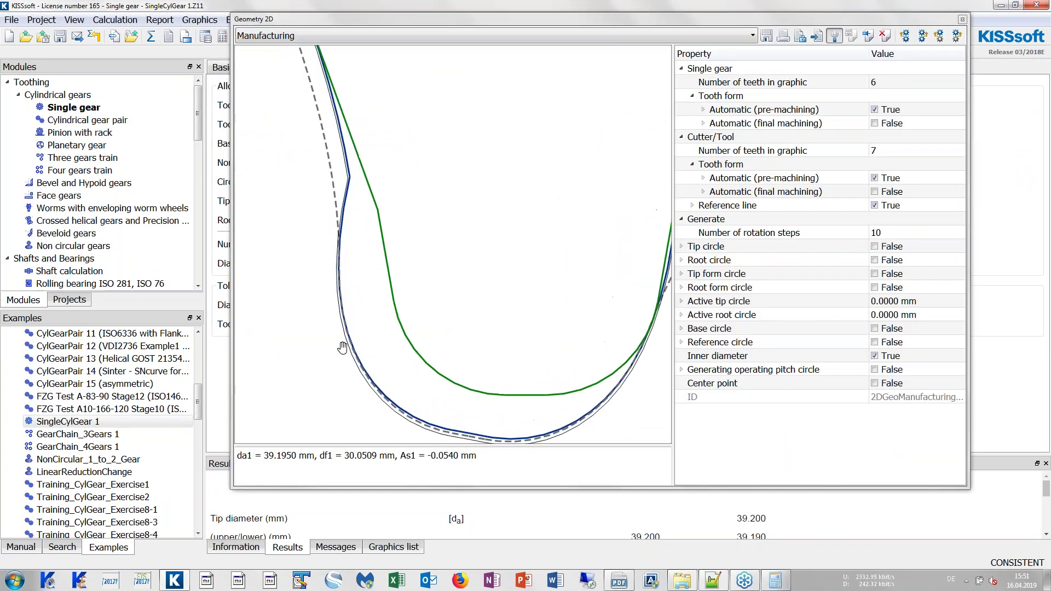
pyautogui.scroll(2, 344, 351)
pyautogui.scroll(2, 339, 312)
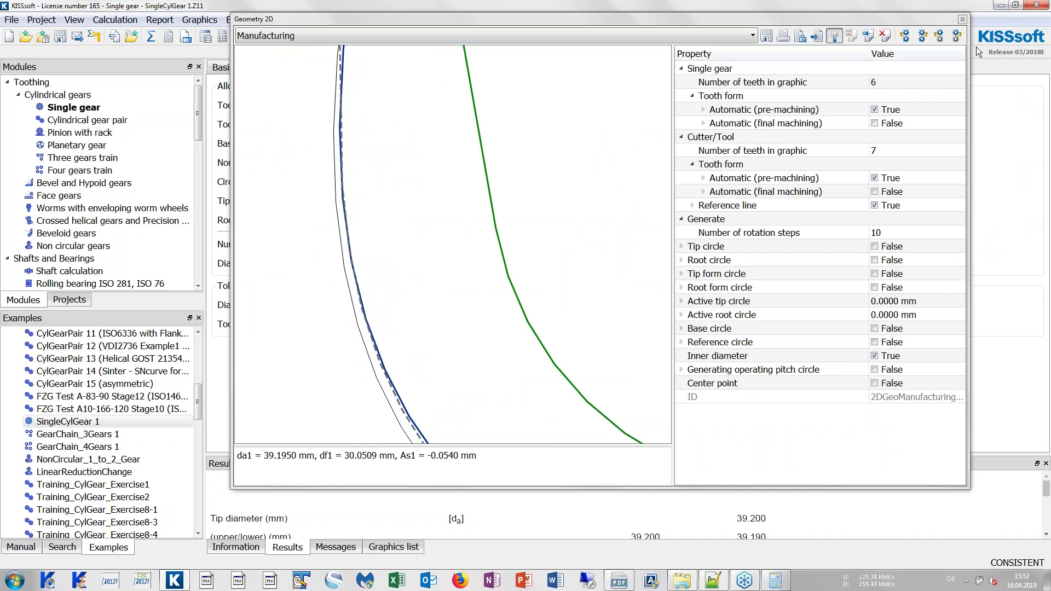
# Save the current pre-machining tooth form as a red continuous curve named "max allowance" with line width 1.
pyautogui.click(805, 110)
pyautogui.click(869, 38)
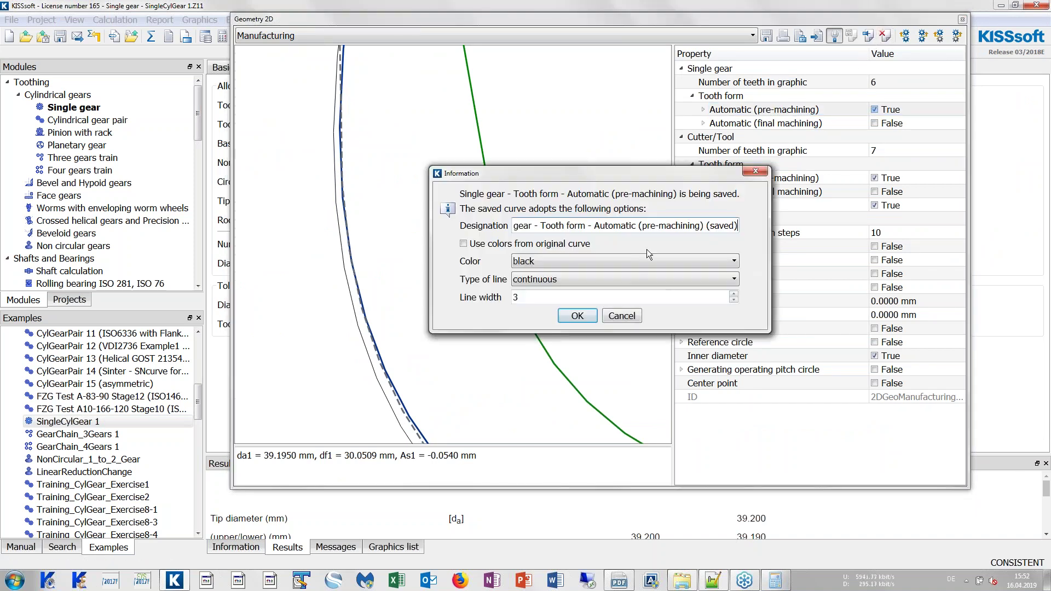
pyautogui.tripleClick(651, 221)
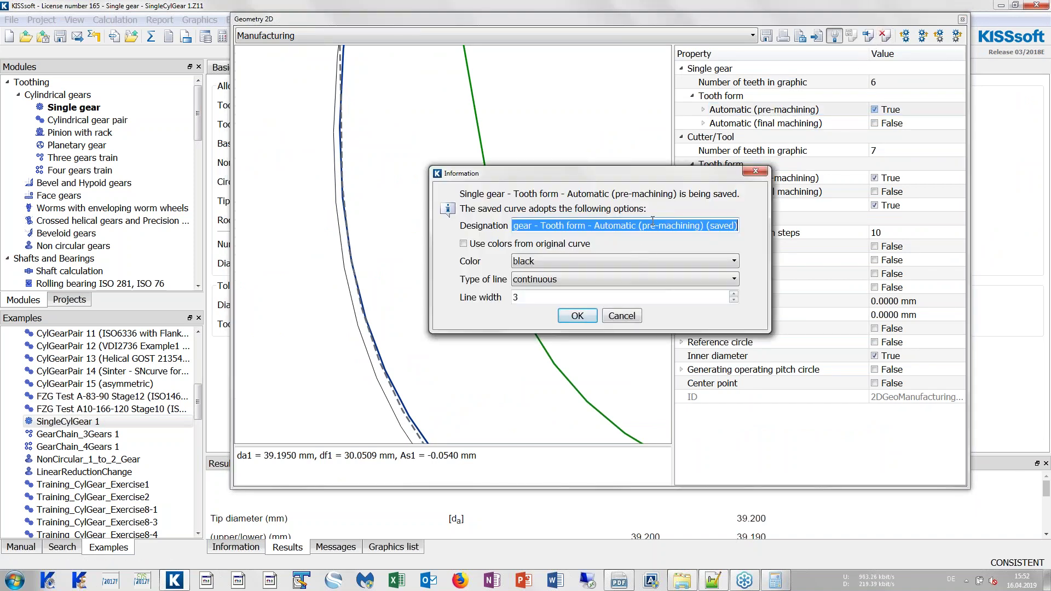
pyautogui.write('max ')
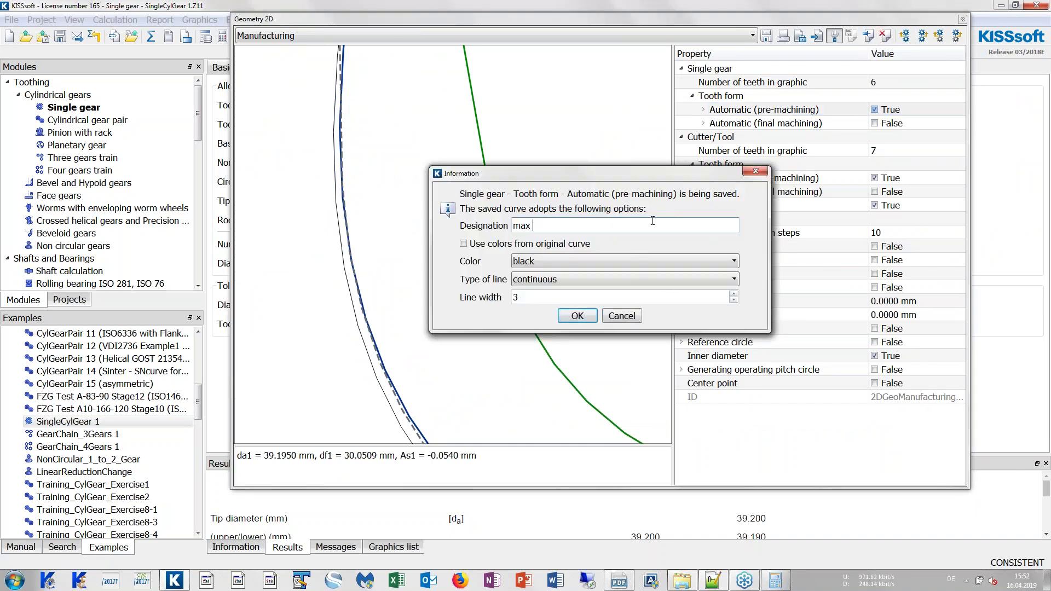
pyautogui.write('allowance')
pyautogui.click(657, 262)
pyautogui.scroll(-2, 613, 313)
pyautogui.scroll(-2, 607, 314)
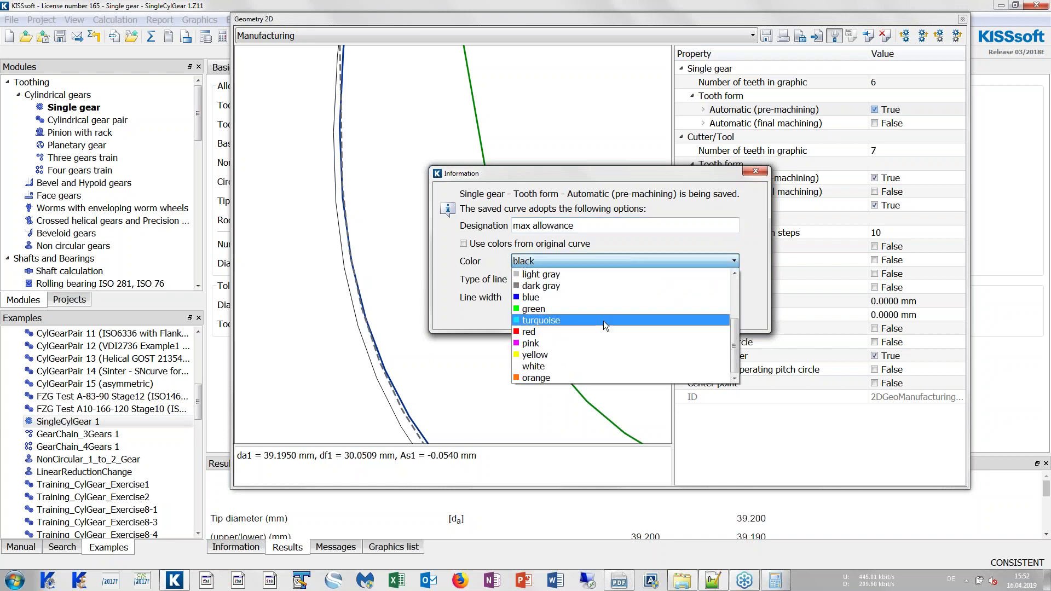
pyautogui.click(577, 333)
pyautogui.doubleClick(575, 297)
pyautogui.write('1')
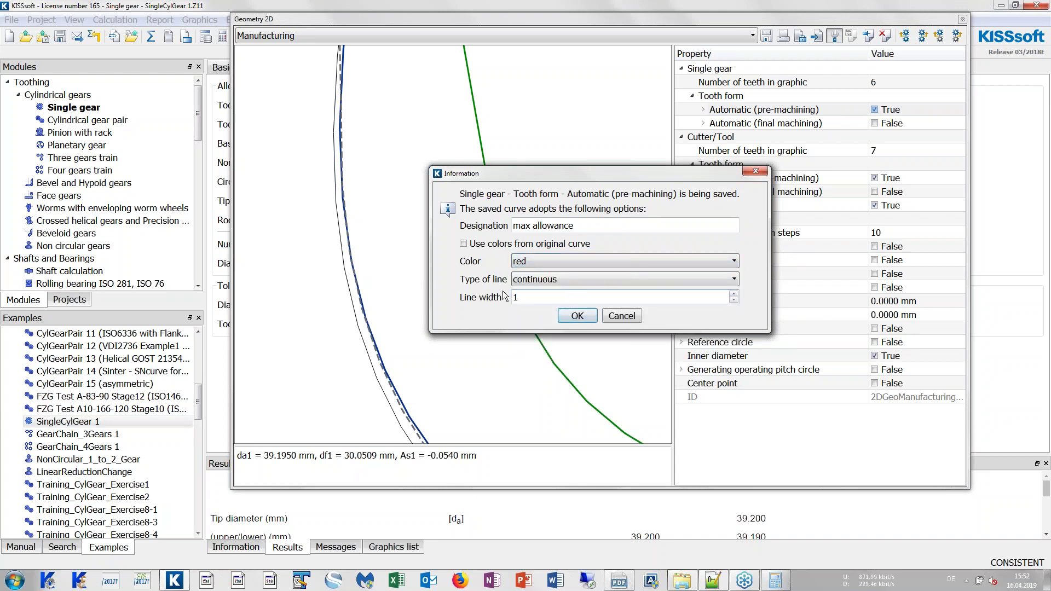
pyautogui.click(578, 316)
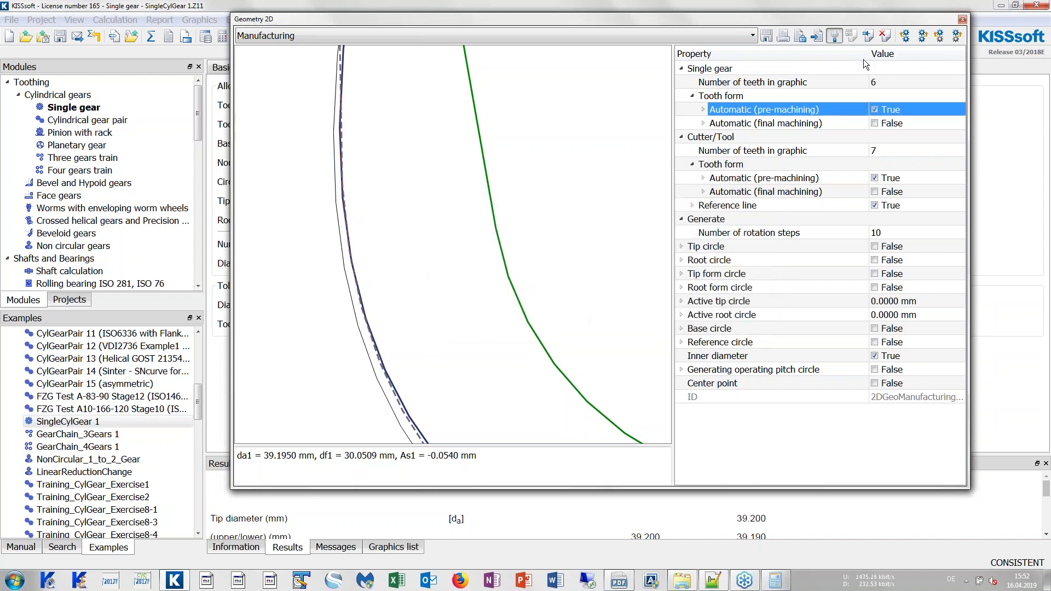
# Hide the automatic pre-machining tooth form, compare the two saved allowance curves at the undercut and dock the graphic window again.
pyautogui.click(875, 109)
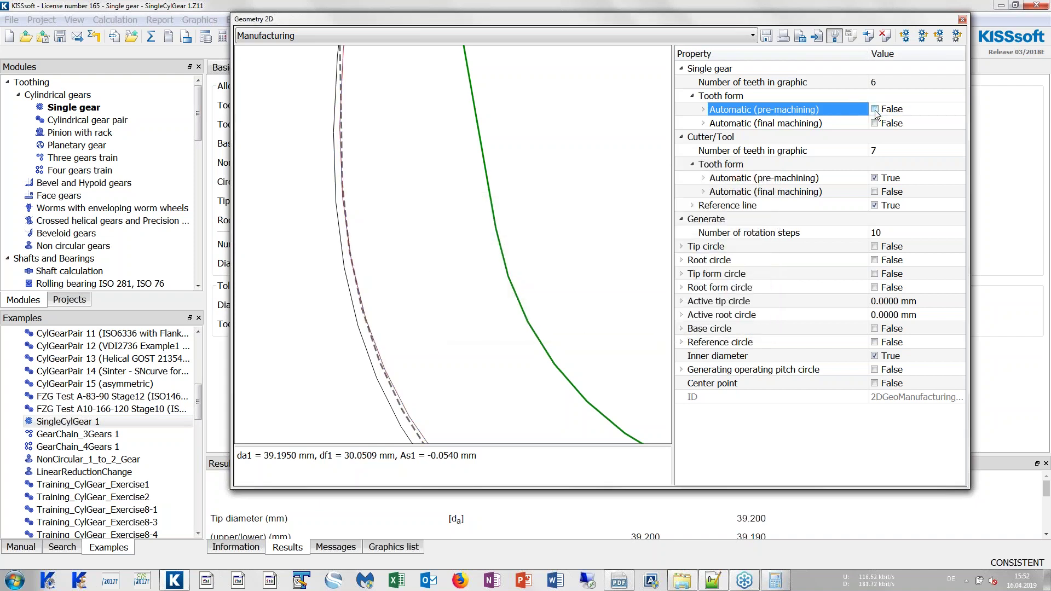
pyautogui.scroll(-2, 409, 306)
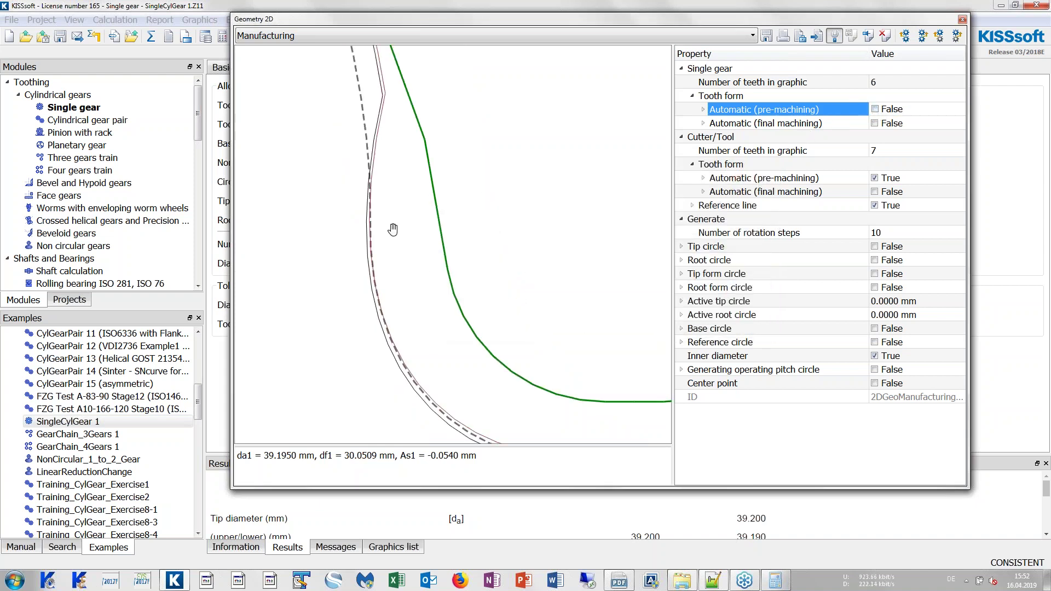
pyautogui.moveTo(394, 228); pyautogui.dragTo(391, 134)
pyautogui.scroll(2, 383, 135)
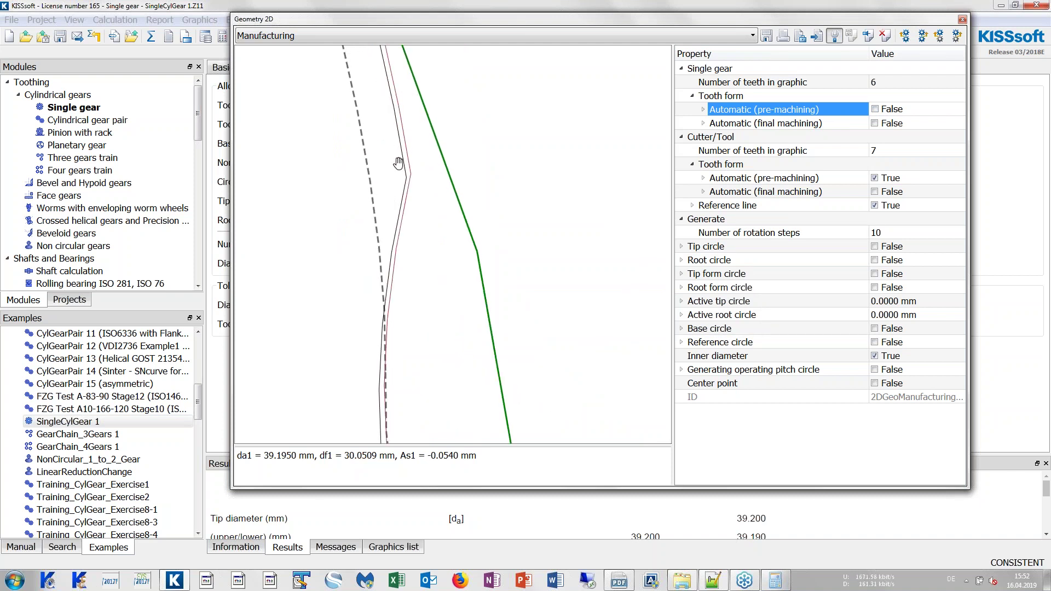
pyautogui.moveTo(607, 23); pyautogui.dragTo(1021, 219)
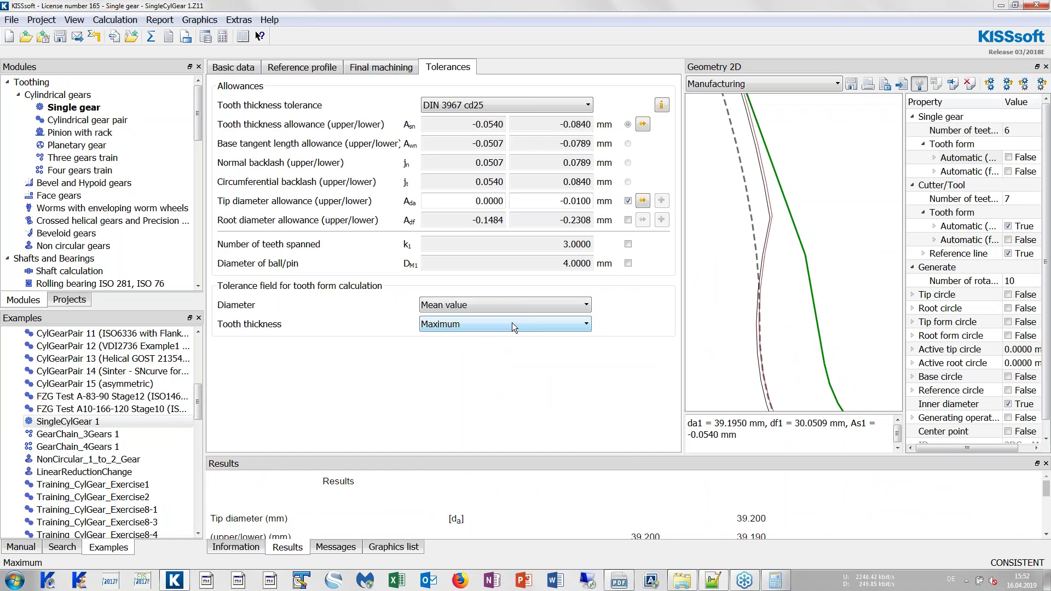